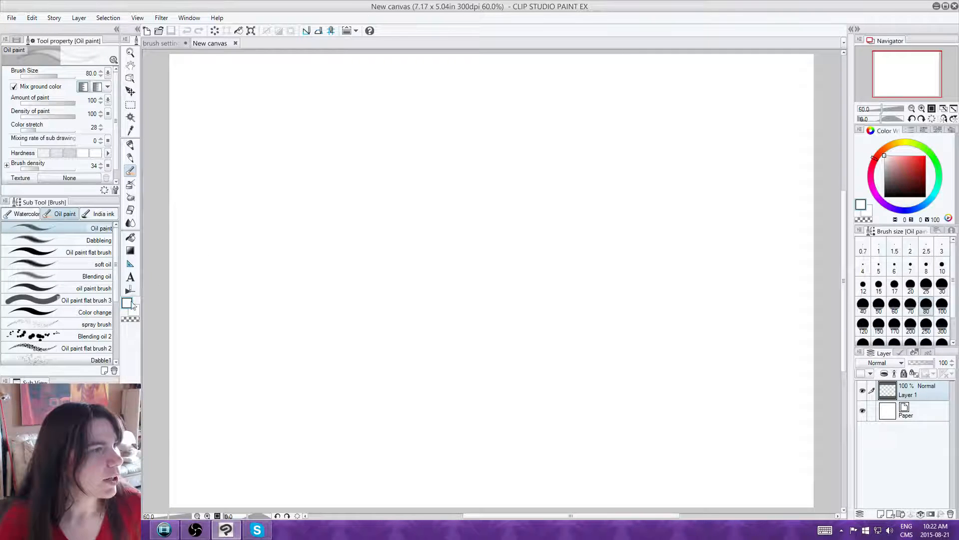
# Step: Set the drawing color to black and reset the Oil paint brush to its initial settings
pyautogui.moveTo(906, 183); pyautogui.dragTo(762, 281)
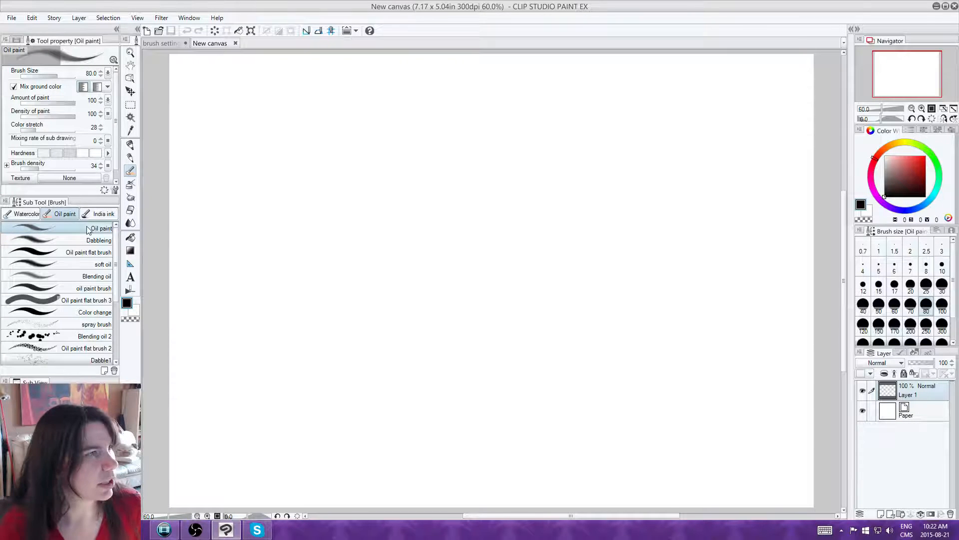
pyautogui.click(102, 191)
pyautogui.click(515, 197)
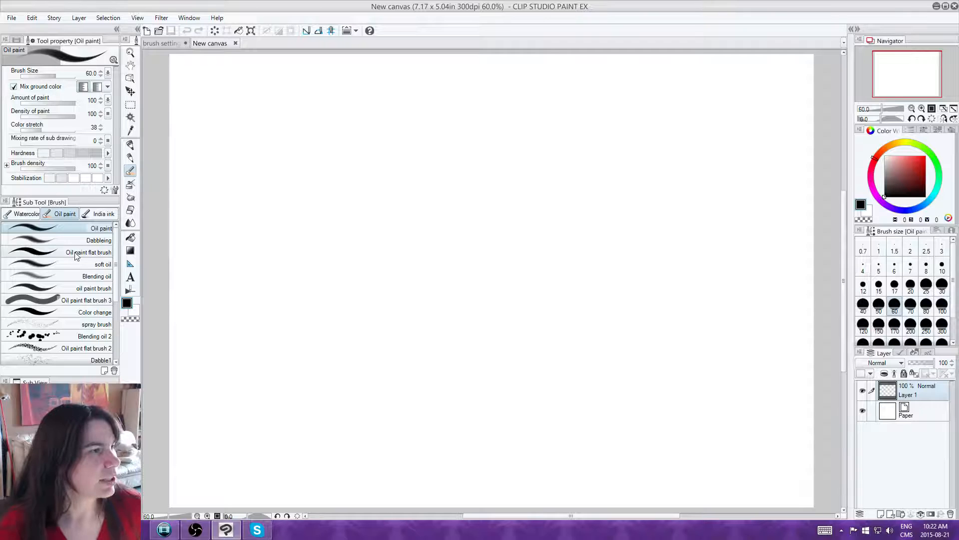
pyautogui.click(104, 190)
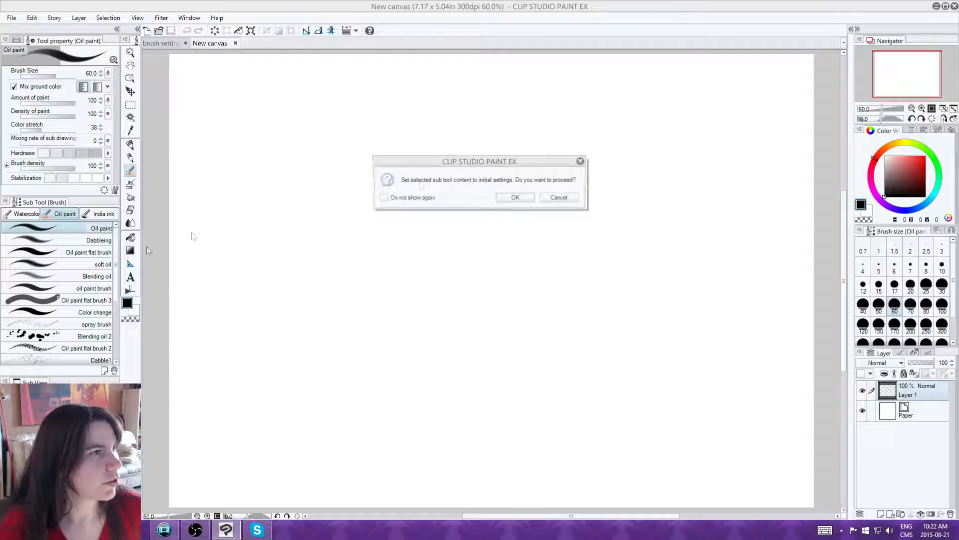
pyautogui.click(515, 198)
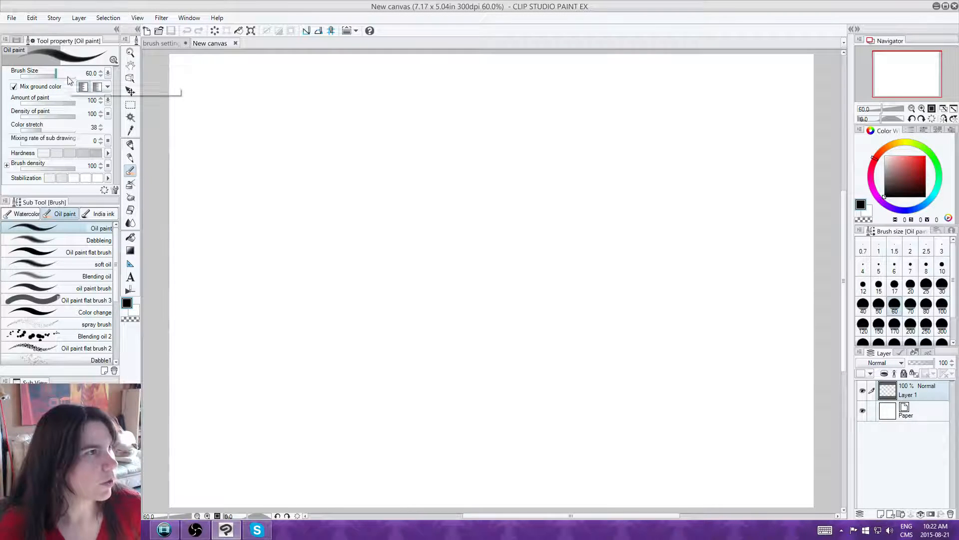
# Step: Choose the Opaque watercolor brush from the Watercolor group and reset it to its initial settings
pyautogui.click(26, 215)
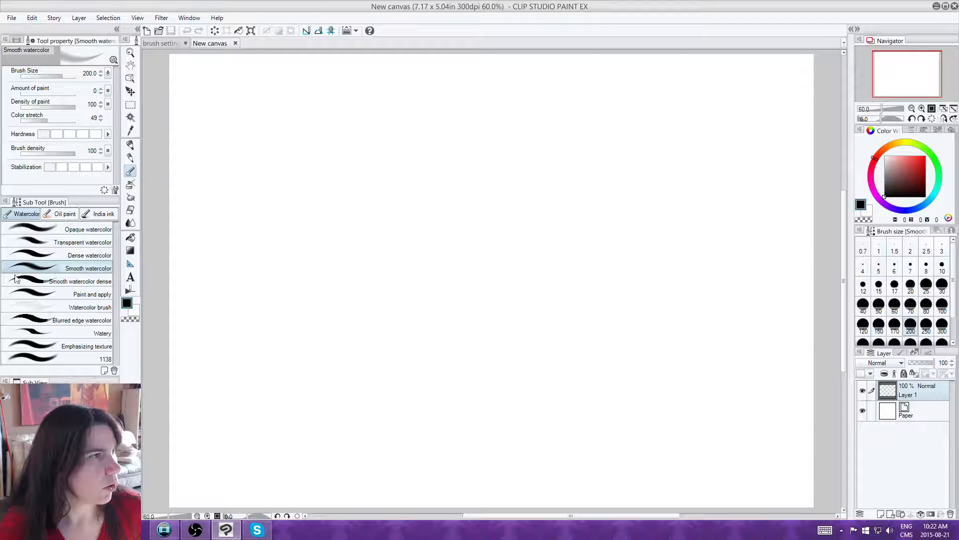
pyautogui.click(79, 230)
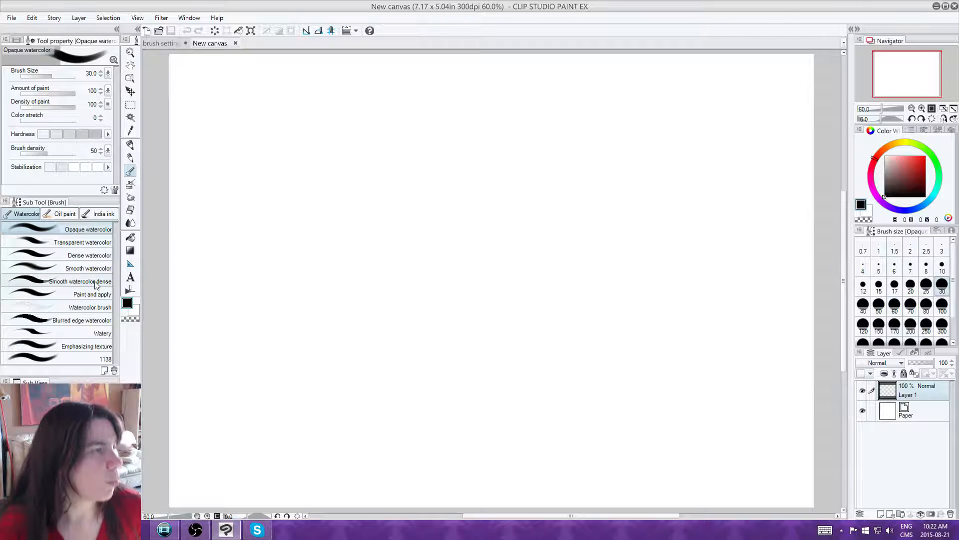
pyautogui.click(105, 191)
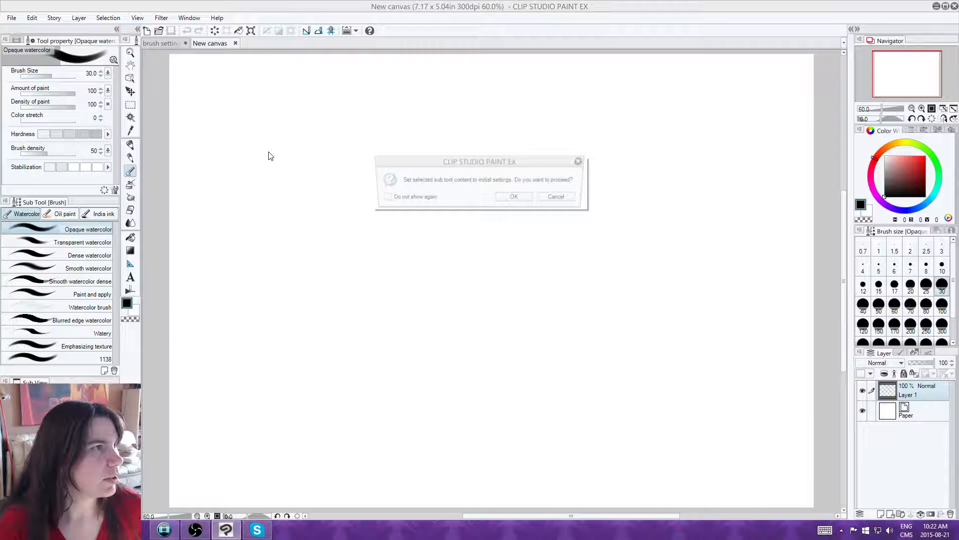
pyautogui.click(516, 198)
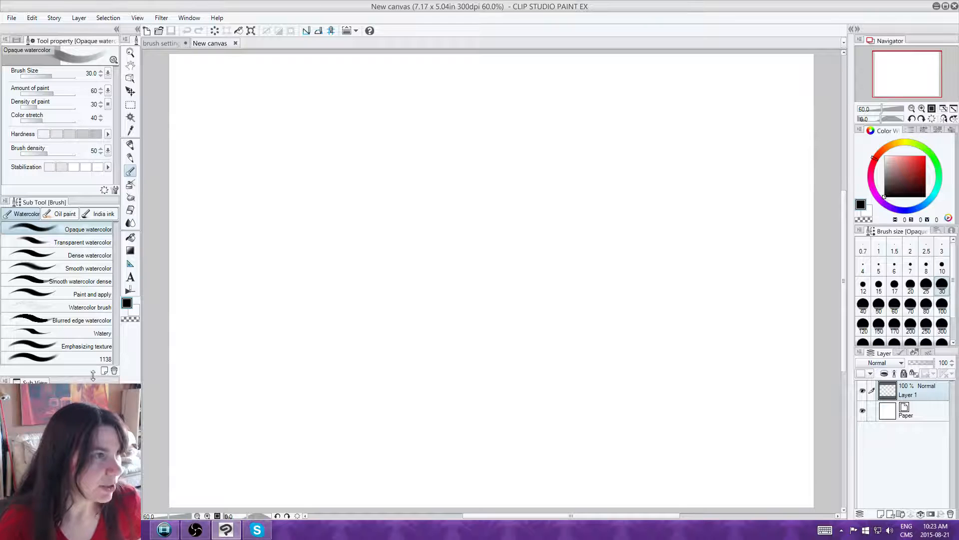
# Step: Delete the custom 1138 brush from the Watercolor sub tools
pyautogui.click(99, 360)
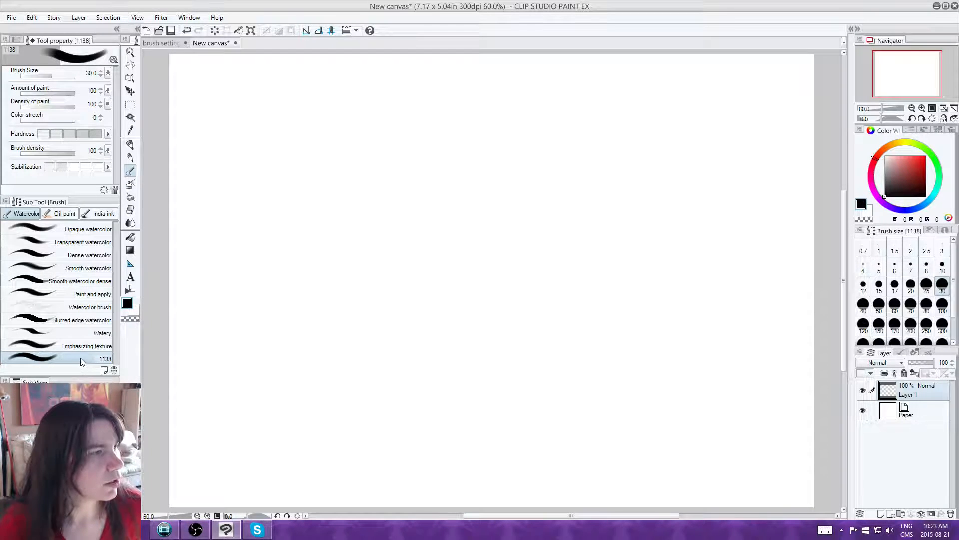
pyautogui.click(114, 371)
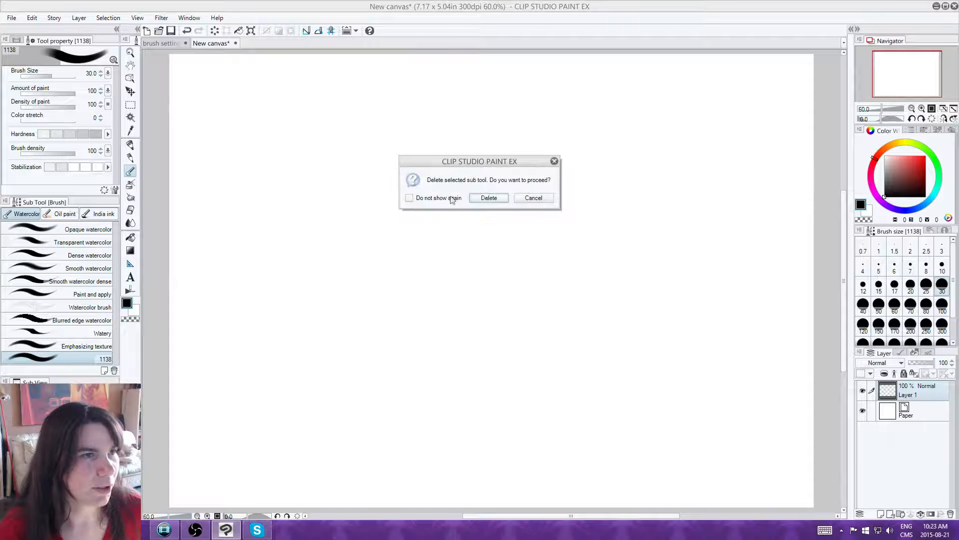
pyautogui.click(487, 196)
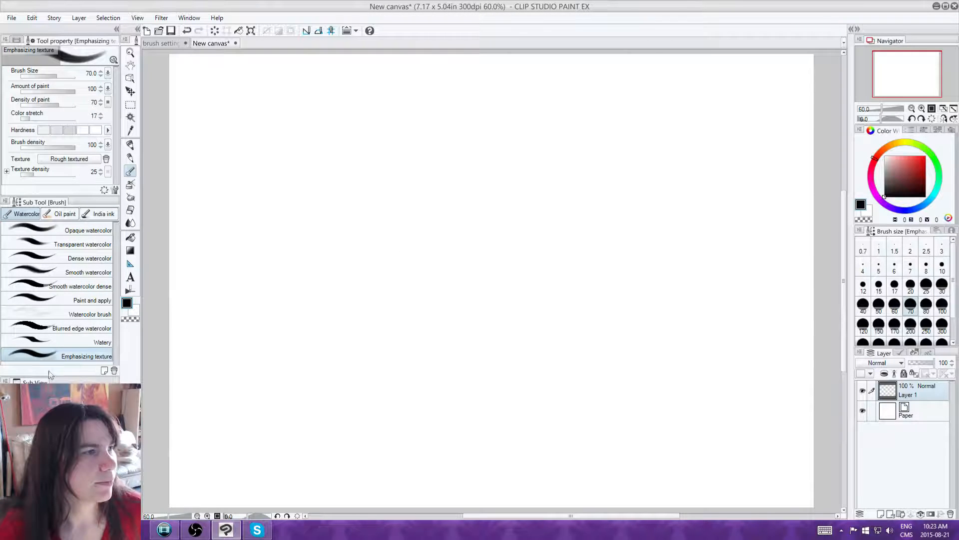
# Step: Set the Opaque watercolor brush's amount of paint to 100, density of paint to 100 and color stretch to 0
pyautogui.click(76, 229)
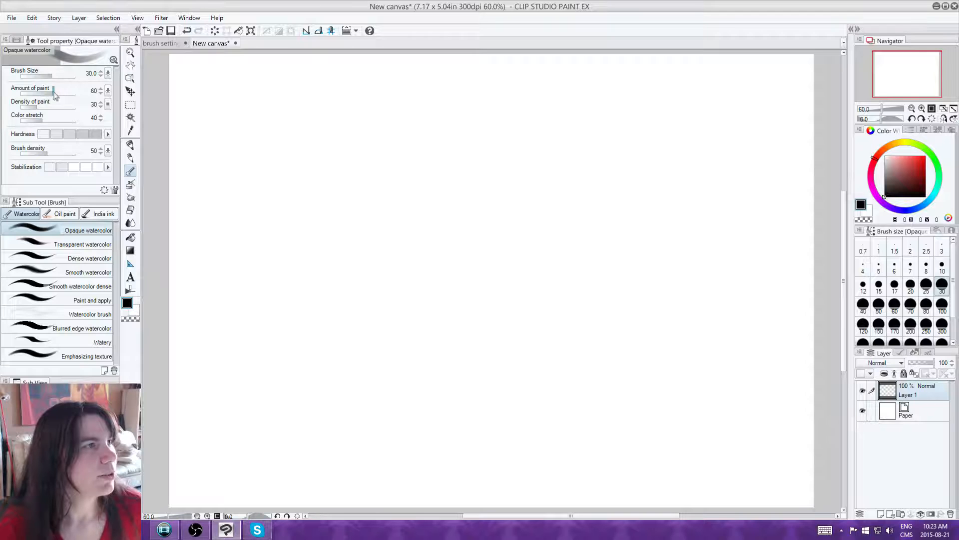
pyautogui.moveTo(46, 107)
pyautogui.mouseDown()
pyautogui.moveTo(78, 107)
pyautogui.moveTo(28, 120)
pyautogui.mouseUp()
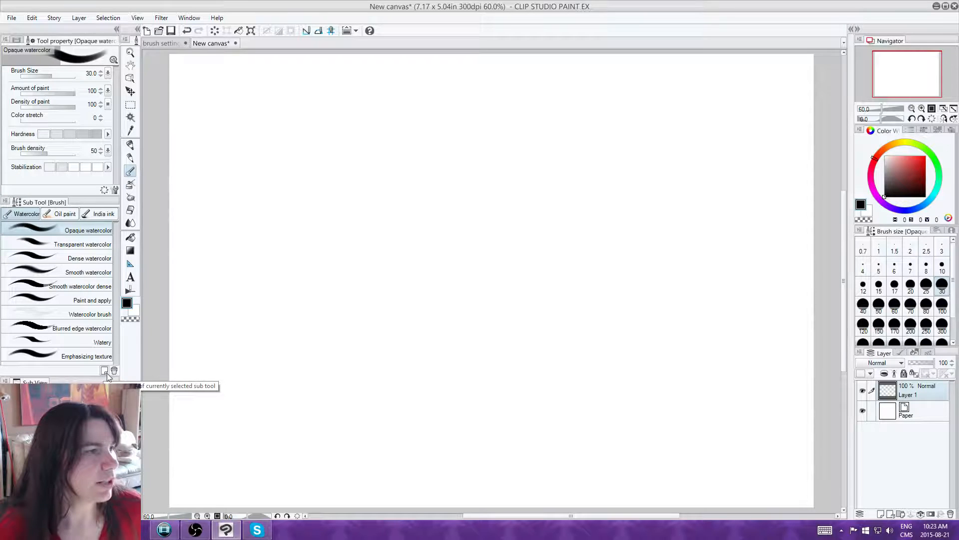
# Step: Duplicate the Opaque watercolor brush as a new sub tool named 1138
pyautogui.click(104, 371)
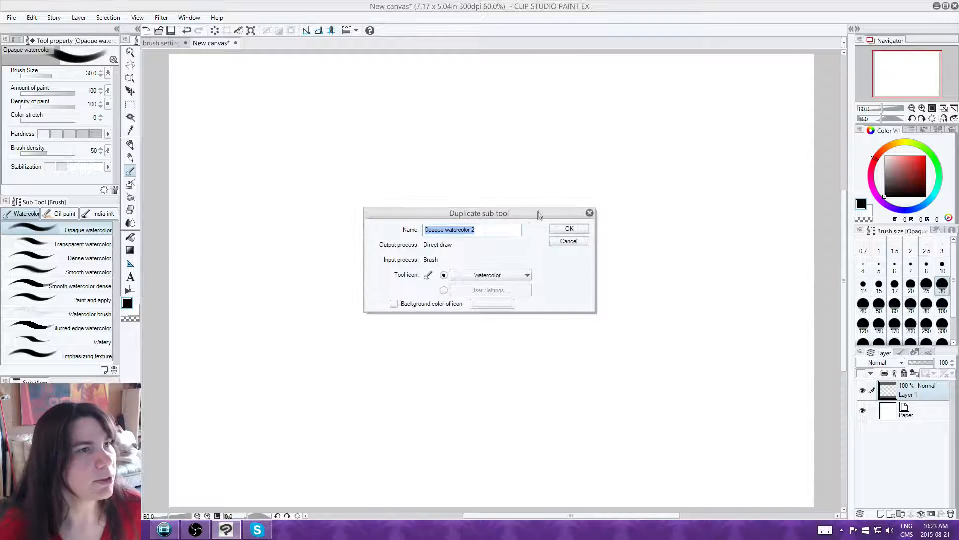
pyautogui.press('Right')
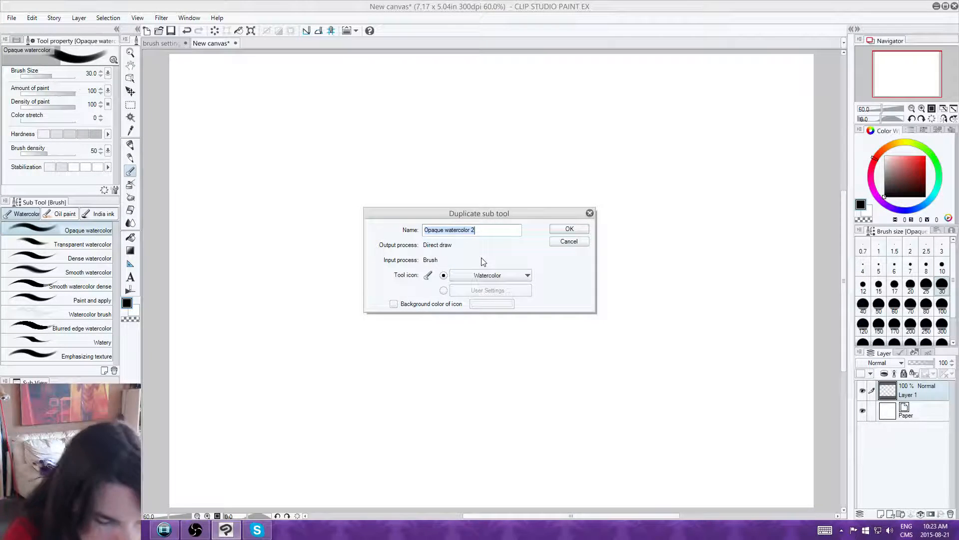
pyautogui.press('Home')
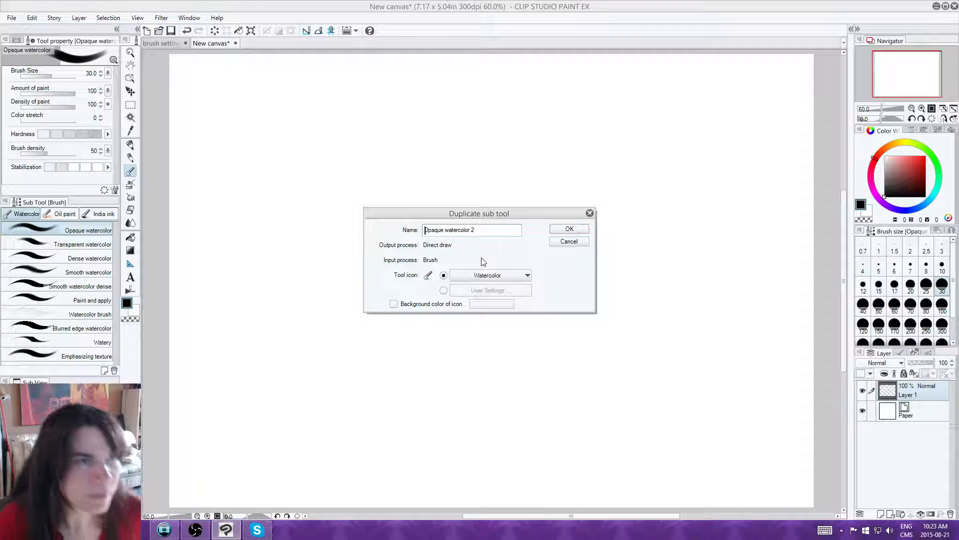
pyautogui.moveTo(482, 230); pyautogui.dragTo(364, 230)
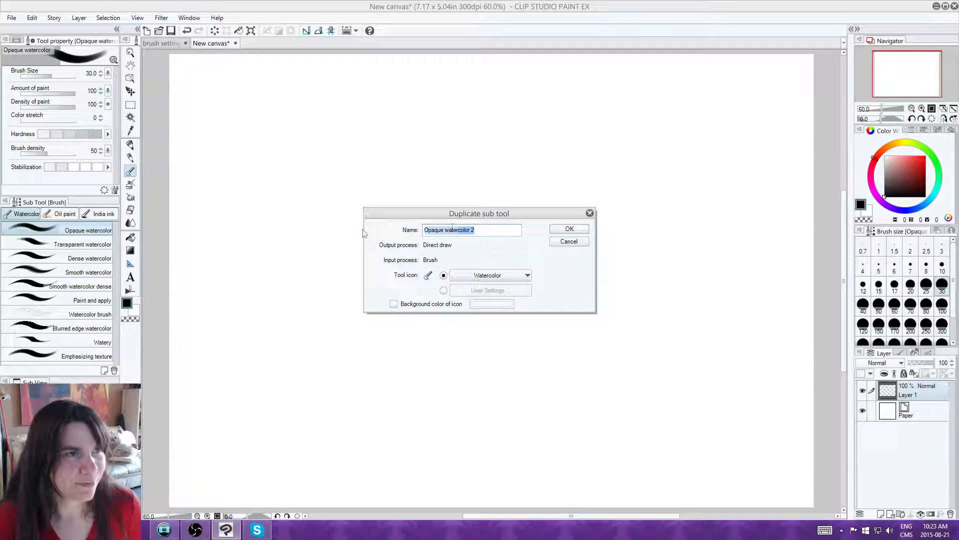
pyautogui.write('1138')
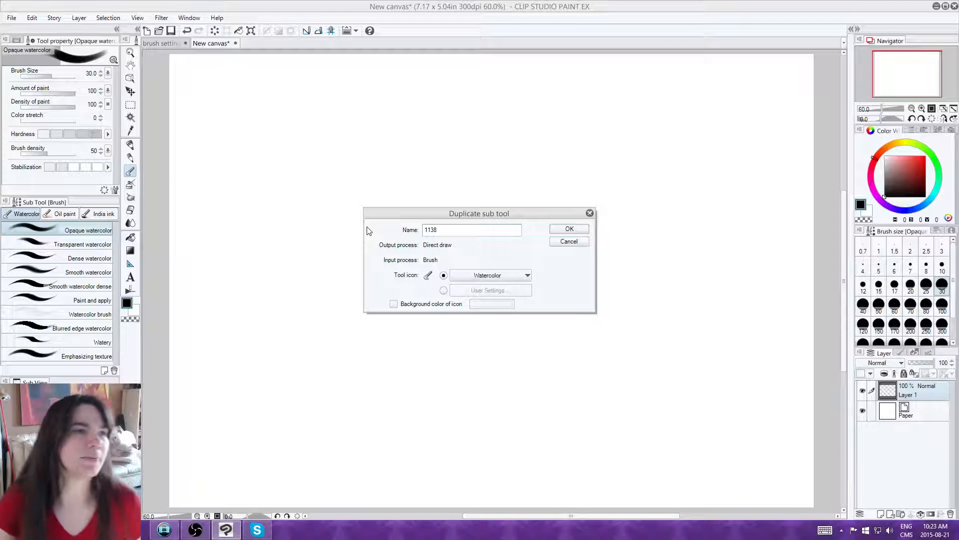
pyautogui.click(566, 229)
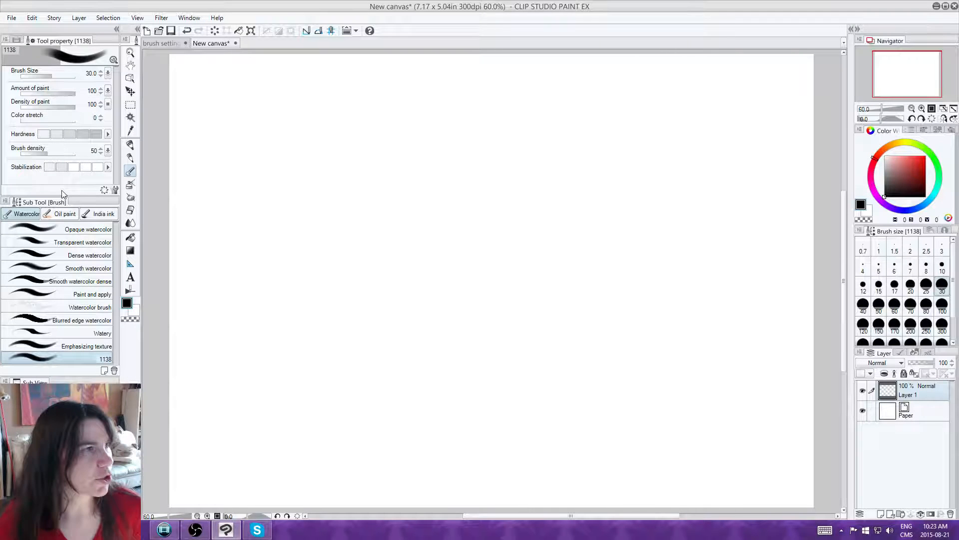
pyautogui.click(9, 202)
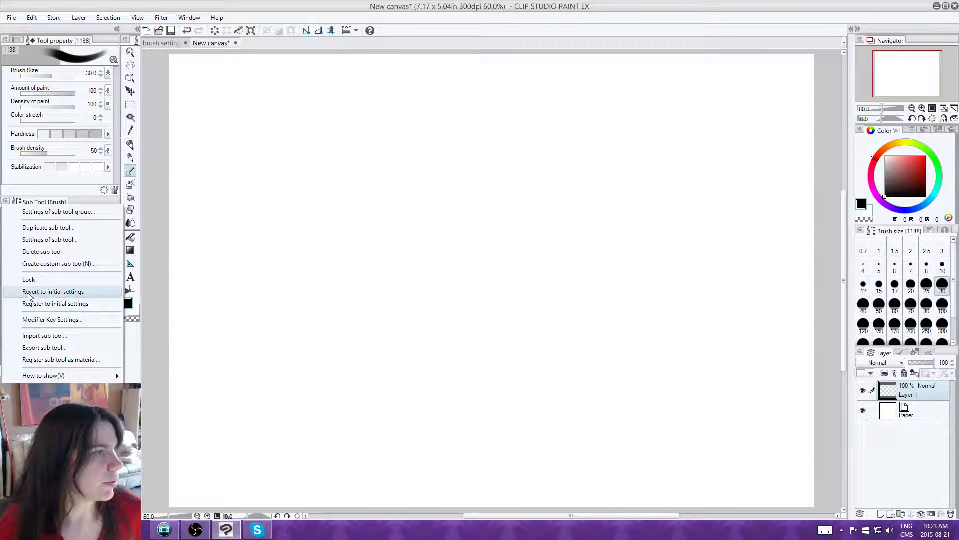
pyautogui.click(3, 202)
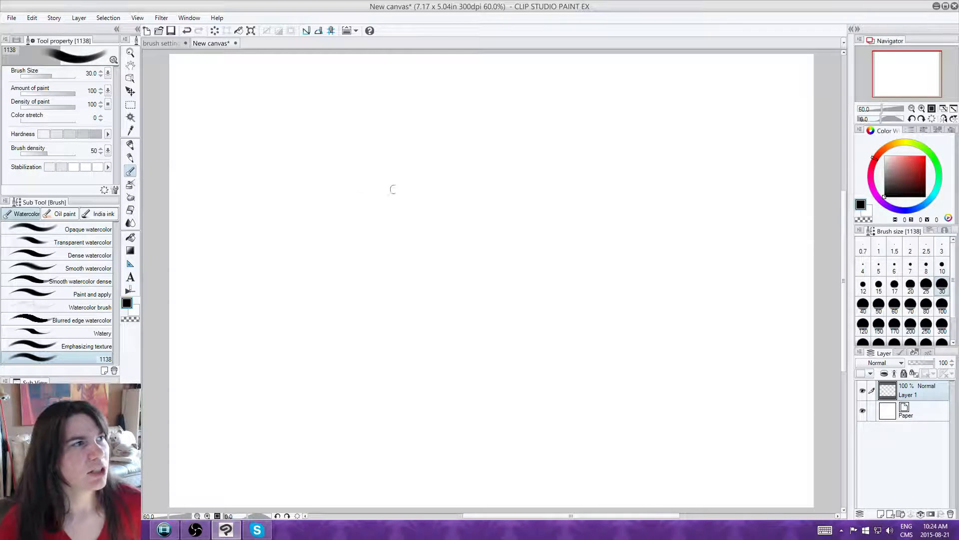
# Step: Raise the pen pressure minimum value for the 1138 brush's size to its maximum
pyautogui.click(107, 74)
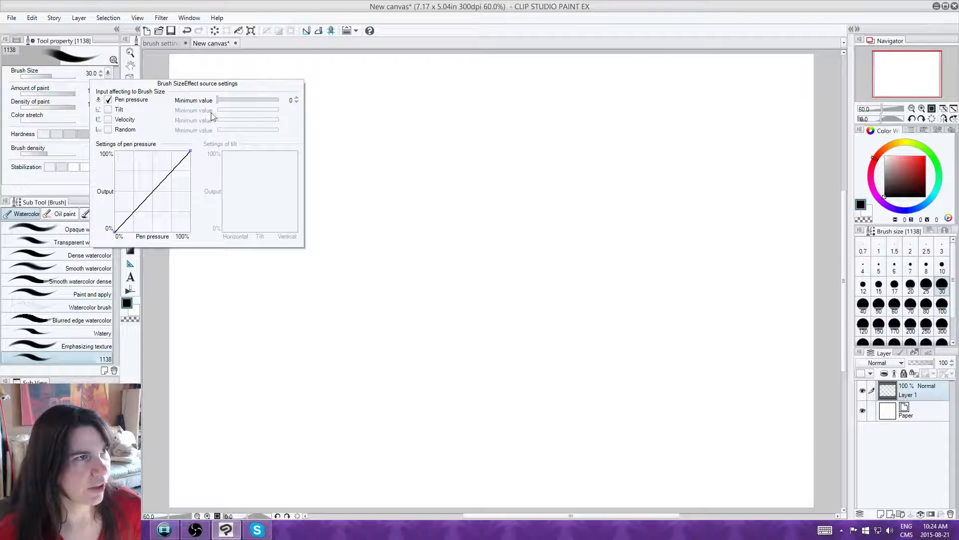
pyautogui.click(243, 100)
pyautogui.moveTo(264, 103)
pyautogui.mouseDown()
pyautogui.moveTo(192, 104)
pyautogui.moveTo(336, 101)
pyautogui.mouseUp()
pyautogui.click(581, 160)
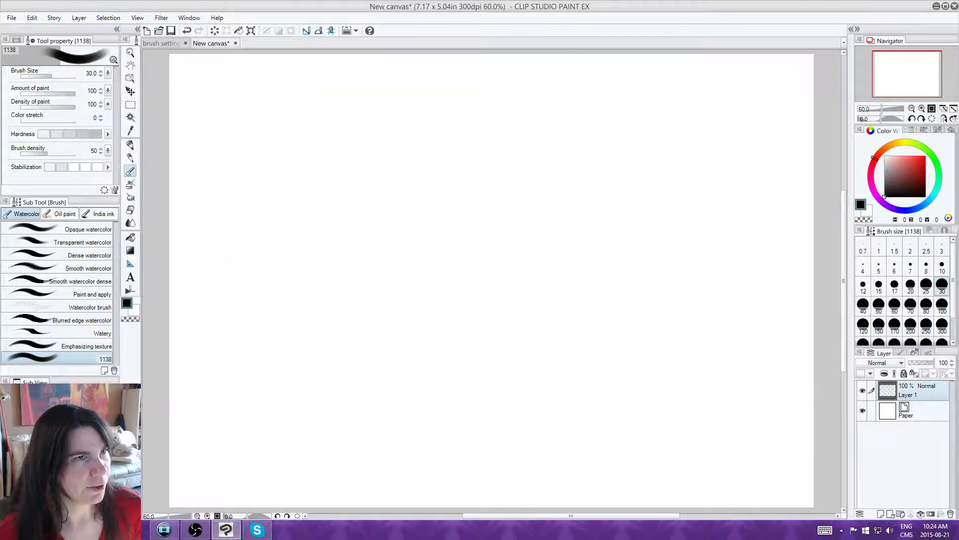
# Step: Set the brush size to 200 and paint a thick diagonal test stroke across the canvas
pyautogui.click(911, 326)
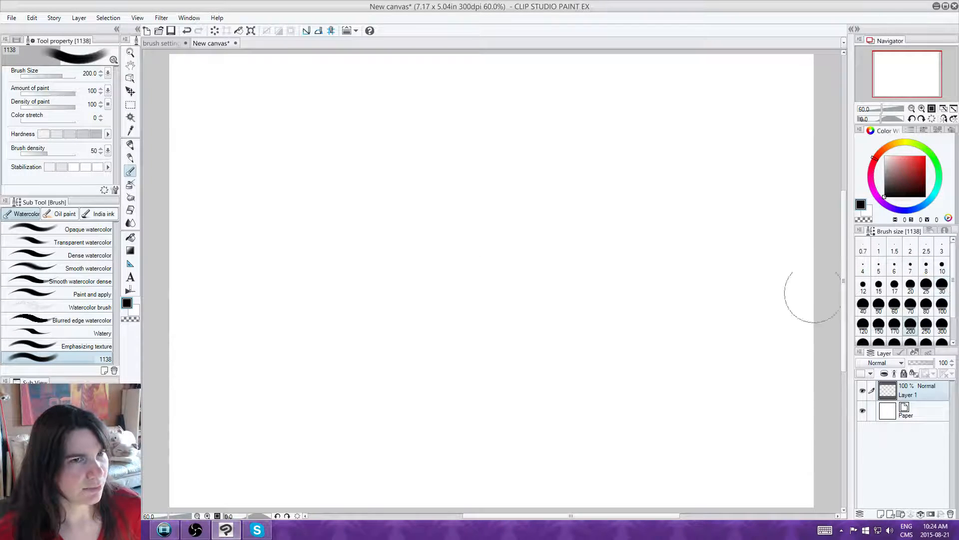
pyautogui.moveTo(684, 129); pyautogui.dragTo(370, 284)
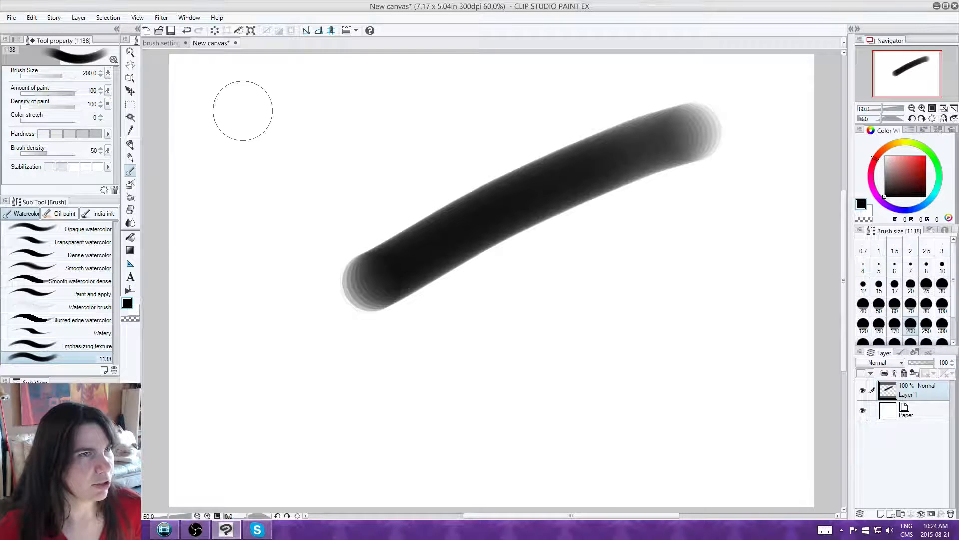
# Step: Set the brush size's pen pressure minimum value to 0 and paint several test strokes with varying pressure
pyautogui.click(108, 74)
pyautogui.moveTo(245, 106); pyautogui.dragTo(133, 109)
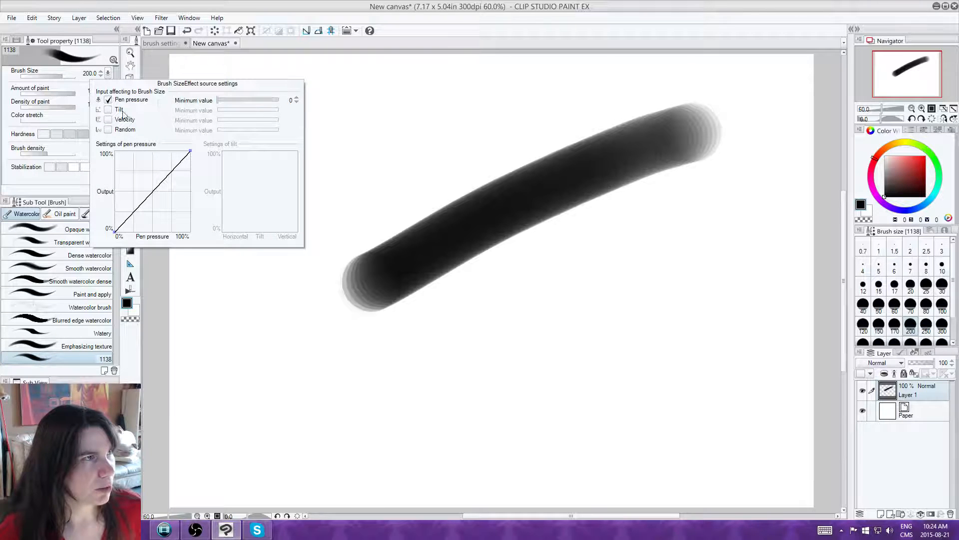
pyautogui.click(110, 74)
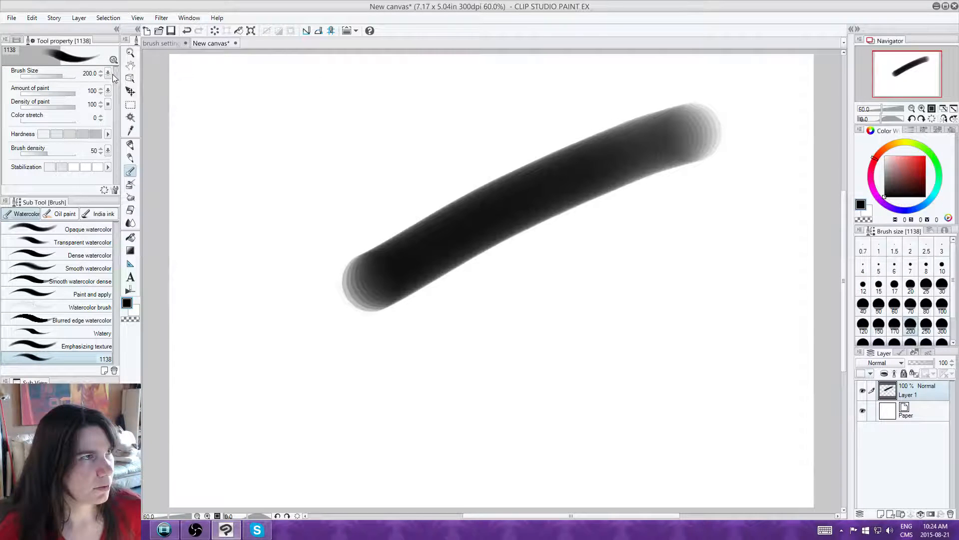
pyautogui.moveTo(727, 223)
pyautogui.mouseDown()
pyautogui.moveTo(435, 348)
pyautogui.moveTo(413, 338)
pyautogui.mouseUp()
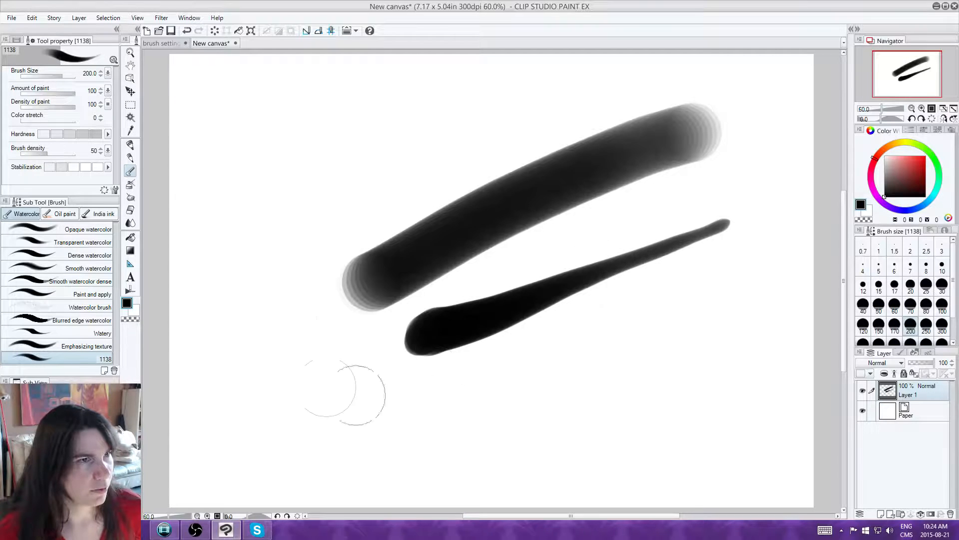
pyautogui.moveTo(273, 175)
pyautogui.mouseDown()
pyautogui.moveTo(301, 146)
pyautogui.moveTo(353, 127)
pyautogui.moveTo(375, 155)
pyautogui.moveTo(295, 230)
pyautogui.moveTo(444, 92)
pyautogui.mouseUp()
pyautogui.moveTo(505, 86); pyautogui.dragTo(647, 102)
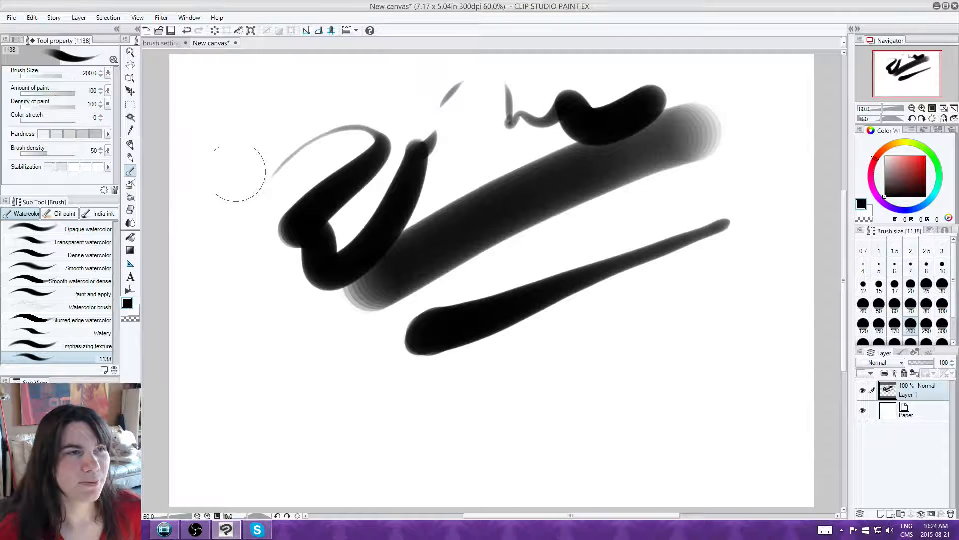
# Step: Enable Random as an input affecting the amount of paint and paint test strokes over the canvas
pyautogui.click(108, 91)
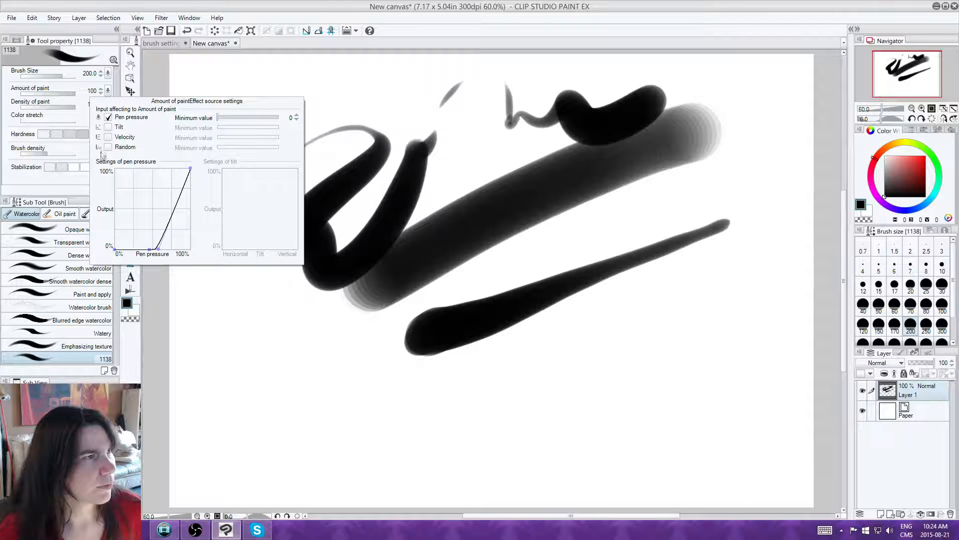
pyautogui.moveTo(715, 196)
pyautogui.mouseDown()
pyautogui.moveTo(495, 239)
pyautogui.moveTo(395, 316)
pyautogui.moveTo(320, 441)
pyautogui.moveTo(705, 359)
pyautogui.mouseUp()
pyautogui.moveTo(702, 274); pyautogui.dragTo(636, 295)
# Step: Turn off Random for the amount of paint, leaving only pen pressure enabled
pyautogui.click(108, 91)
pyautogui.click(108, 91)
pyautogui.doubleClick(108, 91)
pyautogui.click(108, 91)
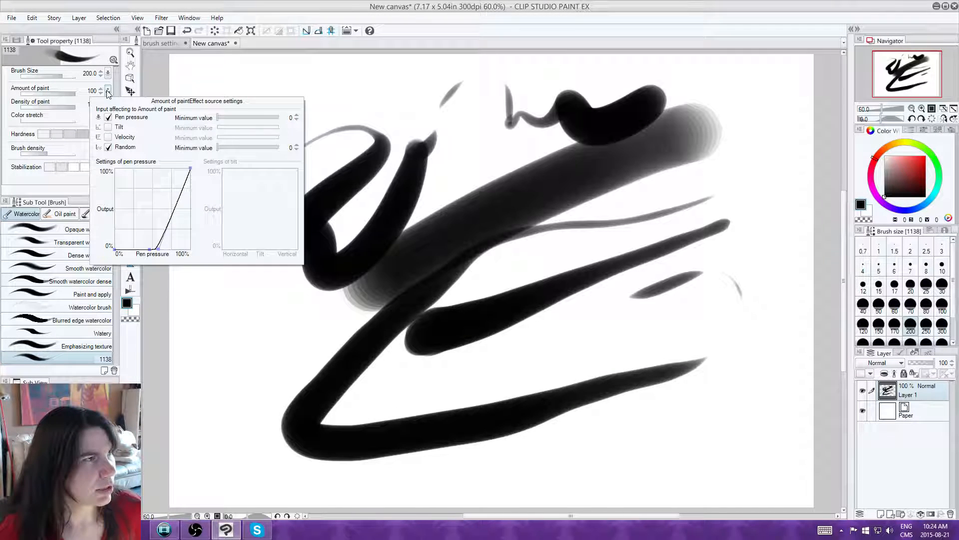
pyautogui.click(108, 148)
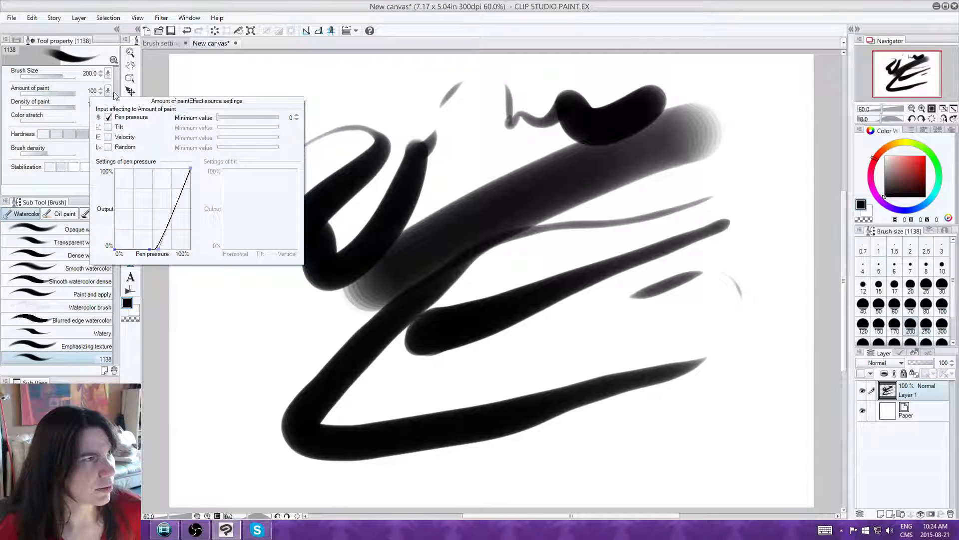
pyautogui.click(107, 90)
# Step: Enable Random alongside pen pressure for the brush size and paint curving test strokes over the canvas
pyautogui.click(109, 74)
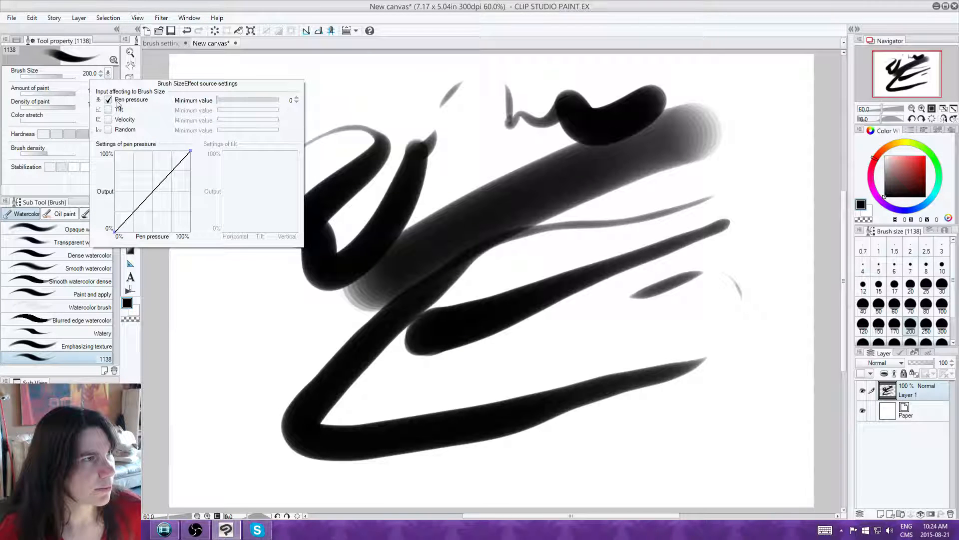
pyautogui.click(108, 130)
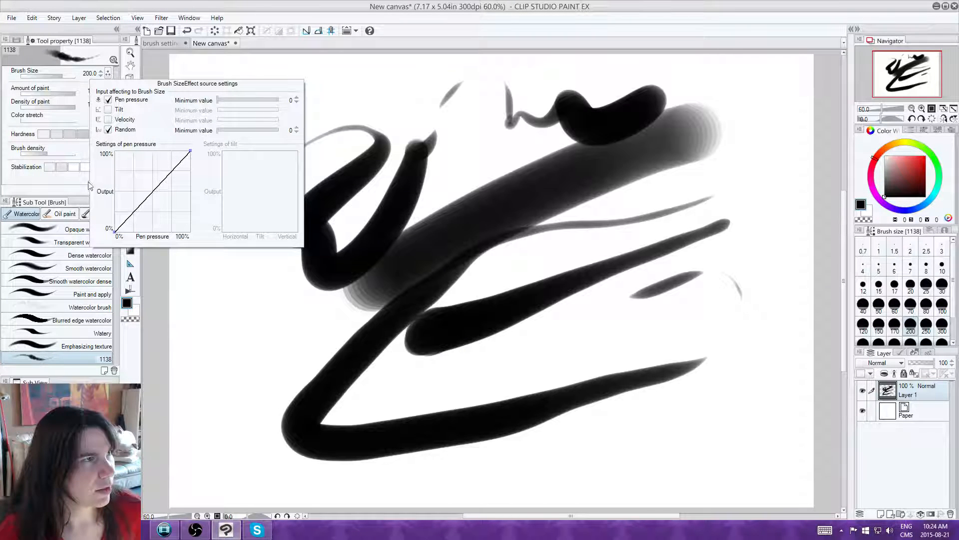
pyautogui.click(108, 74)
pyautogui.moveTo(266, 131)
pyautogui.mouseDown()
pyautogui.moveTo(244, 183)
pyautogui.moveTo(350, 350)
pyautogui.moveTo(595, 300)
pyautogui.moveTo(751, 213)
pyautogui.moveTo(552, 307)
pyautogui.mouseUp()
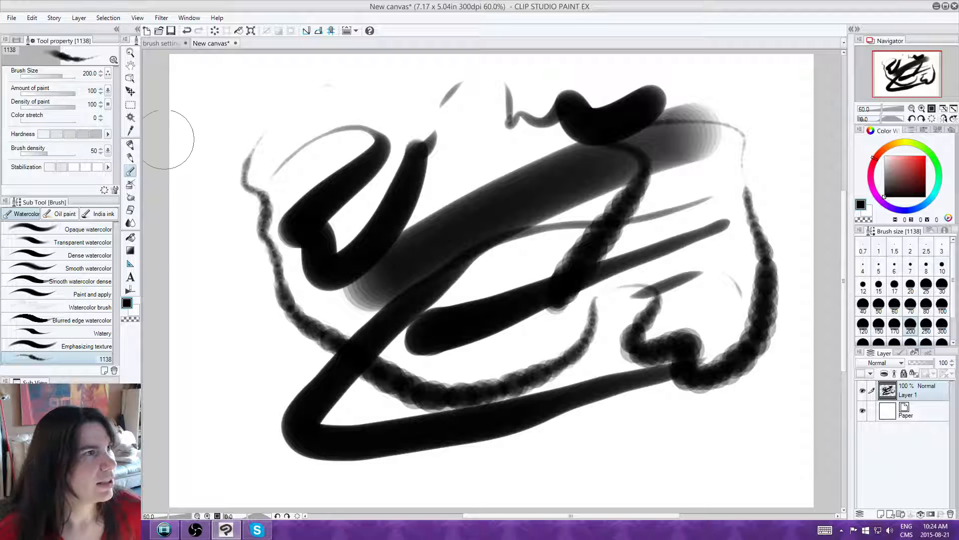
# Step: Replace Random with Velocity alongside pen pressure as the inputs affecting the brush size
pyautogui.click(108, 73)
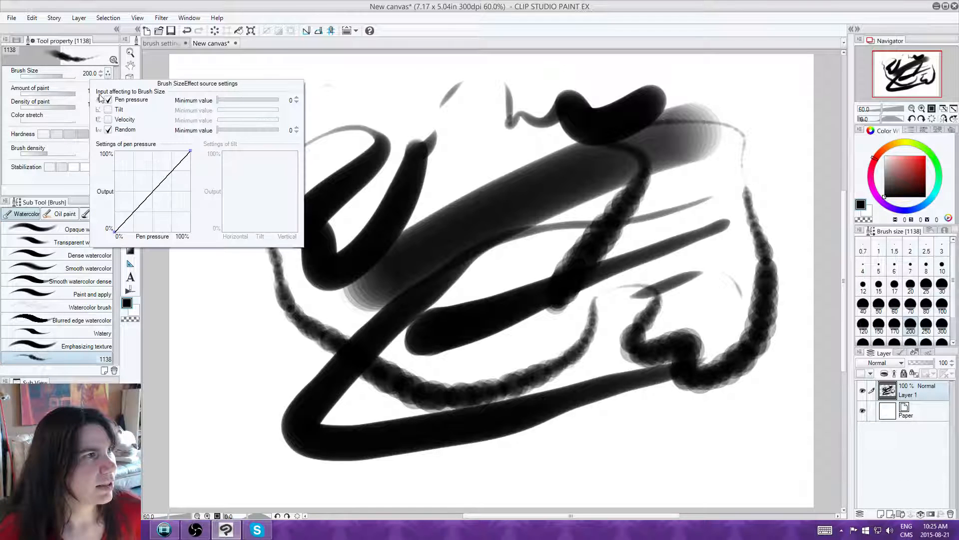
pyautogui.click(108, 130)
pyautogui.click(108, 120)
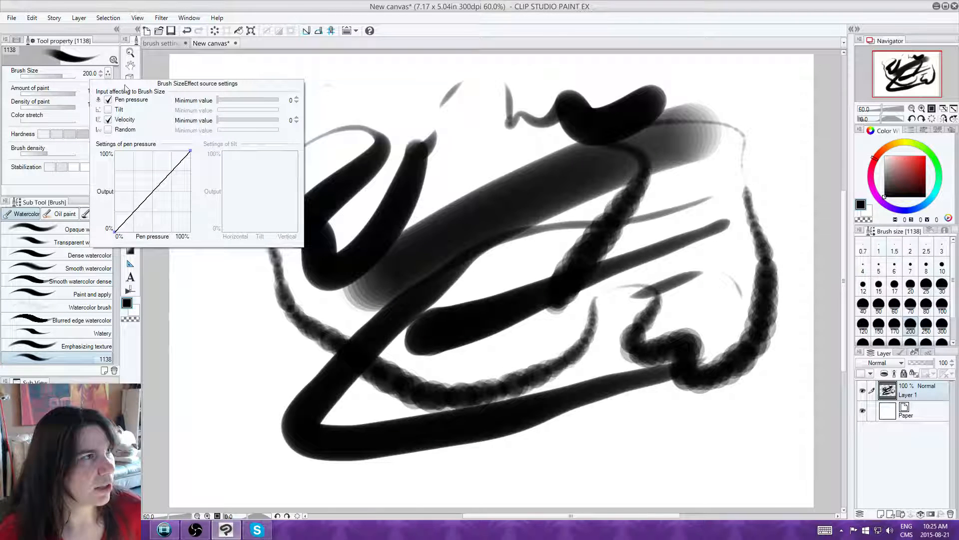
pyautogui.click(109, 74)
# Step: Paint many short, quick black flicks across the canvas to test velocity's effect on the brush size
pyautogui.moveTo(264, 281); pyautogui.dragTo(248, 286)
pyautogui.moveTo(537, 111); pyautogui.dragTo(520, 122)
pyautogui.moveTo(322, 296); pyautogui.dragTo(303, 310)
pyautogui.moveTo(450, 185); pyautogui.dragTo(437, 198)
pyautogui.moveTo(307, 355); pyautogui.dragTo(292, 370)
pyautogui.moveTo(440, 214); pyautogui.dragTo(432, 224)
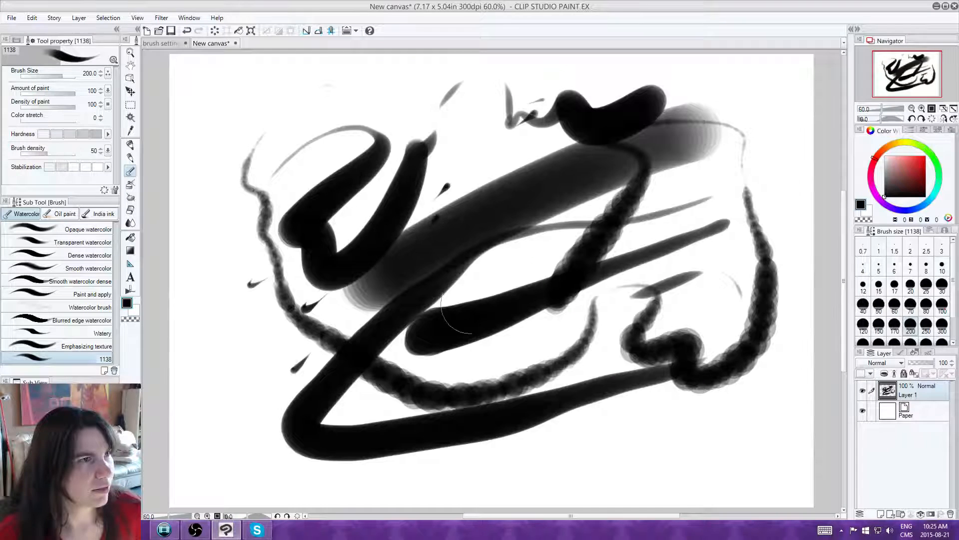
pyautogui.moveTo(677, 199); pyautogui.dragTo(629, 234)
pyautogui.moveTo(549, 310); pyautogui.dragTo(526, 325)
pyautogui.moveTo(735, 233); pyautogui.dragTo(677, 303)
pyautogui.moveTo(624, 366); pyautogui.dragTo(610, 380)
pyautogui.moveTo(792, 315); pyautogui.dragTo(780, 346)
pyautogui.moveTo(642, 423); pyautogui.dragTo(624, 432)
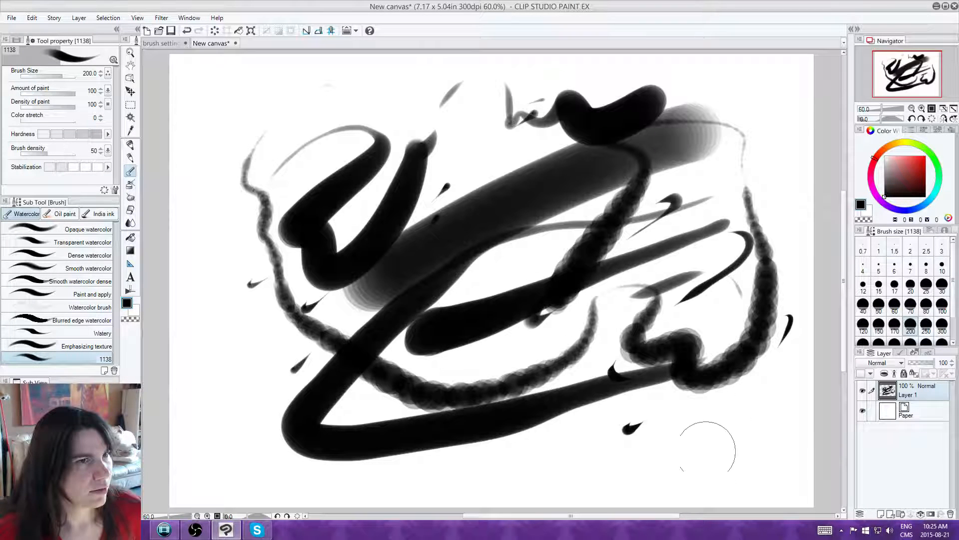
pyautogui.moveTo(720, 357); pyautogui.dragTo(702, 329)
pyautogui.moveTo(710, 451); pyautogui.dragTo(727, 438)
pyautogui.moveTo(794, 300); pyautogui.dragTo(811, 292)
pyautogui.moveTo(323, 313)
pyautogui.mouseDown()
pyautogui.moveTo(331, 300)
pyautogui.moveTo(274, 278)
pyautogui.mouseUp()
pyautogui.moveTo(267, 397); pyautogui.dragTo(267, 379)
pyautogui.moveTo(525, 351); pyautogui.dragTo(527, 368)
pyautogui.moveTo(619, 413); pyautogui.dragTo(617, 390)
pyautogui.moveTo(748, 402); pyautogui.dragTo(748, 392)
# Step: Replace Velocity with Tilt for the brush size and paint a long looping test stroke across the canvas
pyautogui.click(107, 74)
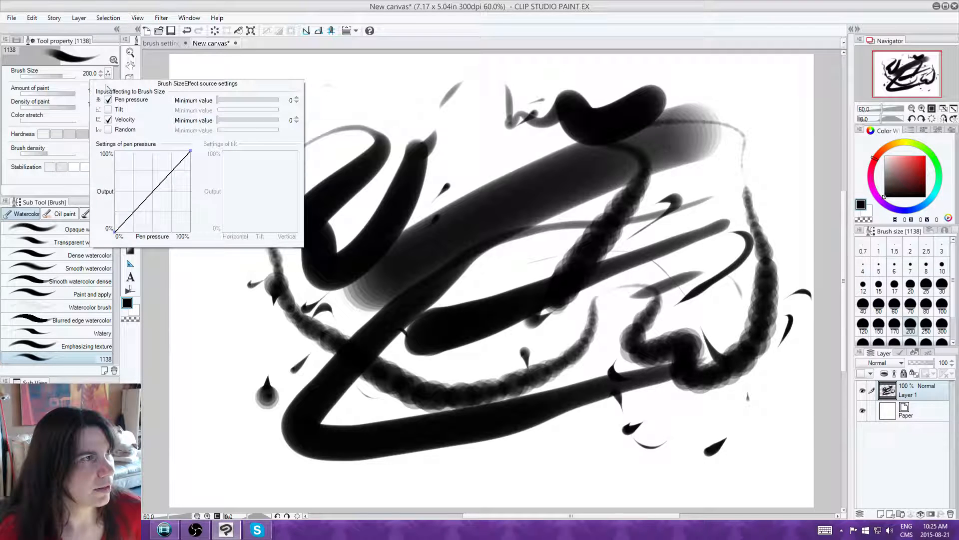
pyautogui.click(108, 120)
pyautogui.click(108, 110)
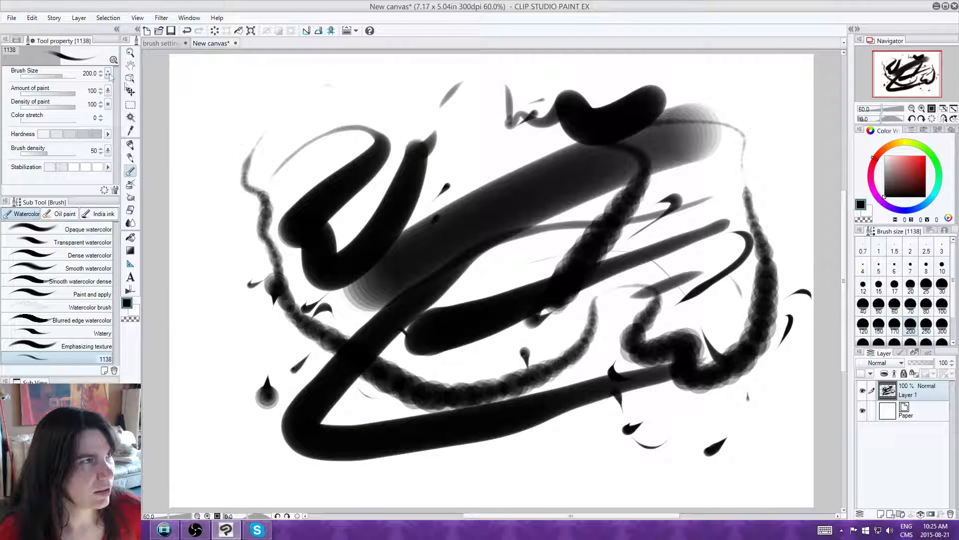
pyautogui.moveTo(452, 86)
pyautogui.mouseDown()
pyautogui.moveTo(230, 202)
pyautogui.moveTo(347, 131)
pyautogui.moveTo(642, 134)
pyautogui.moveTo(369, 378)
pyautogui.mouseUp()
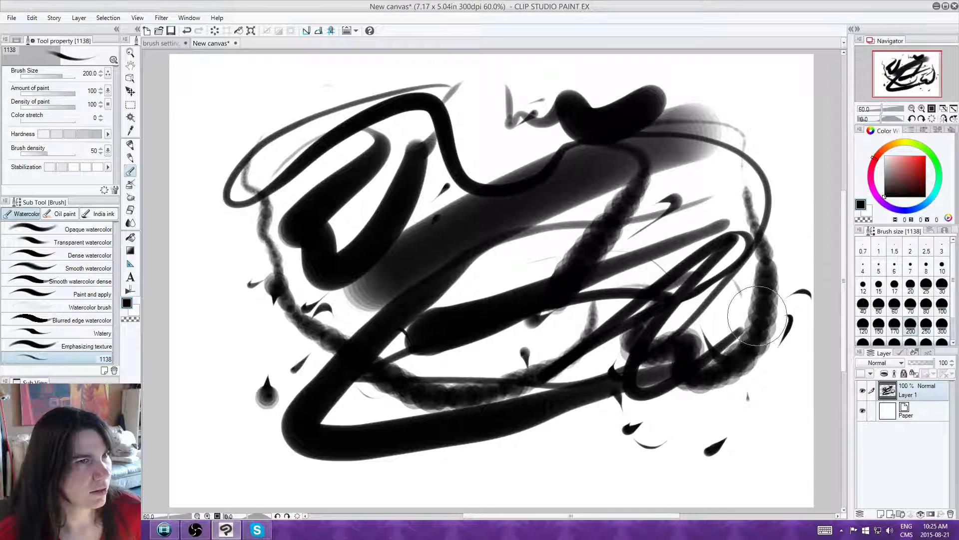
# Step: Turn off Tilt for the brush size and paint test strokes using pen pressure alone, keeping pen pressure enabled
pyautogui.click(107, 73)
pyautogui.click(108, 109)
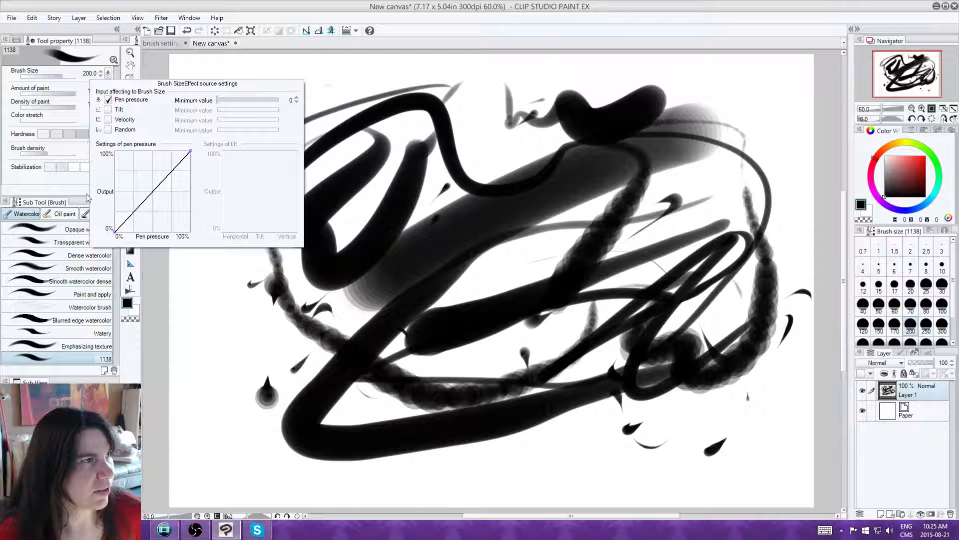
pyautogui.click(108, 73)
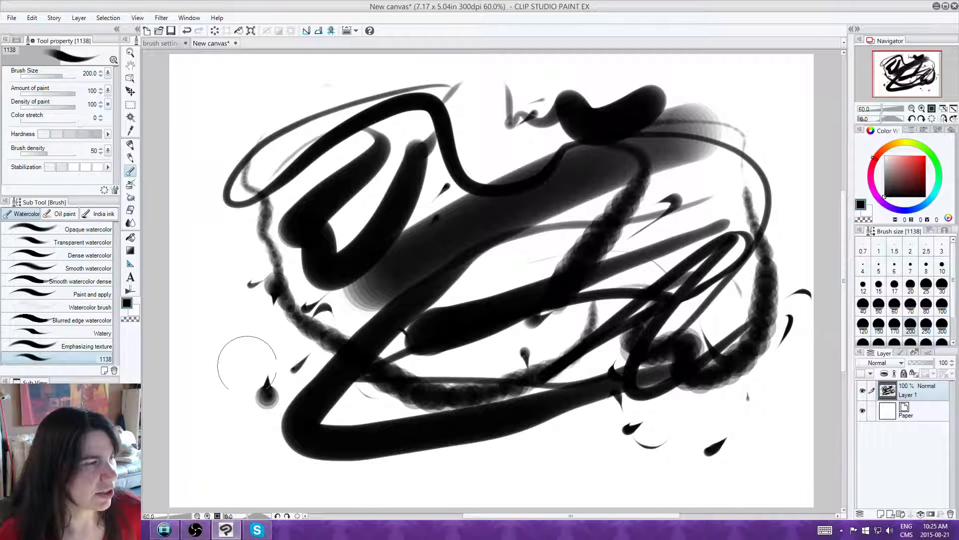
pyautogui.moveTo(233, 247); pyautogui.dragTo(253, 393)
pyautogui.moveTo(243, 275)
pyautogui.mouseDown()
pyautogui.moveTo(265, 320)
pyautogui.moveTo(509, 343)
pyautogui.mouseUp()
pyautogui.moveTo(515, 275)
pyautogui.mouseDown()
pyautogui.moveTo(509, 348)
pyautogui.moveTo(480, 380)
pyautogui.moveTo(639, 335)
pyautogui.mouseUp()
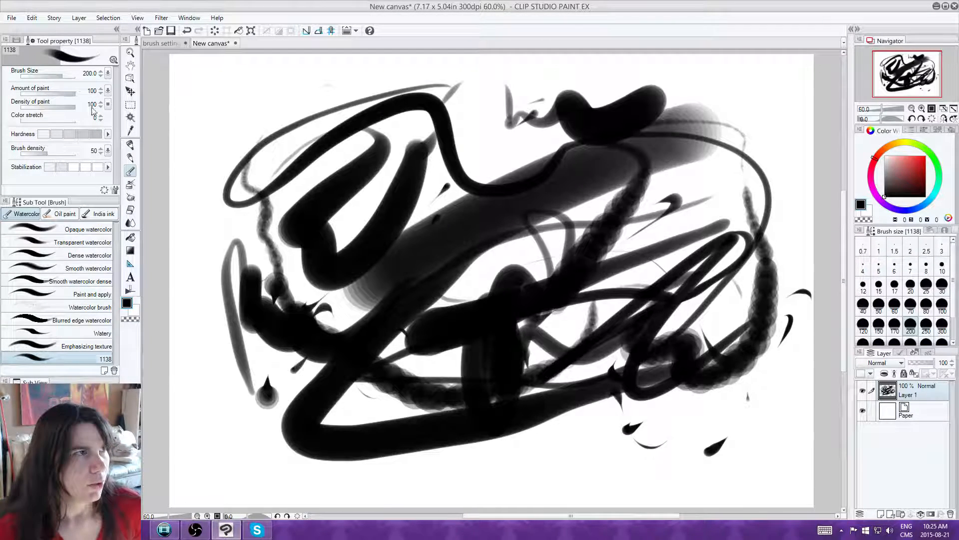
pyautogui.click(108, 73)
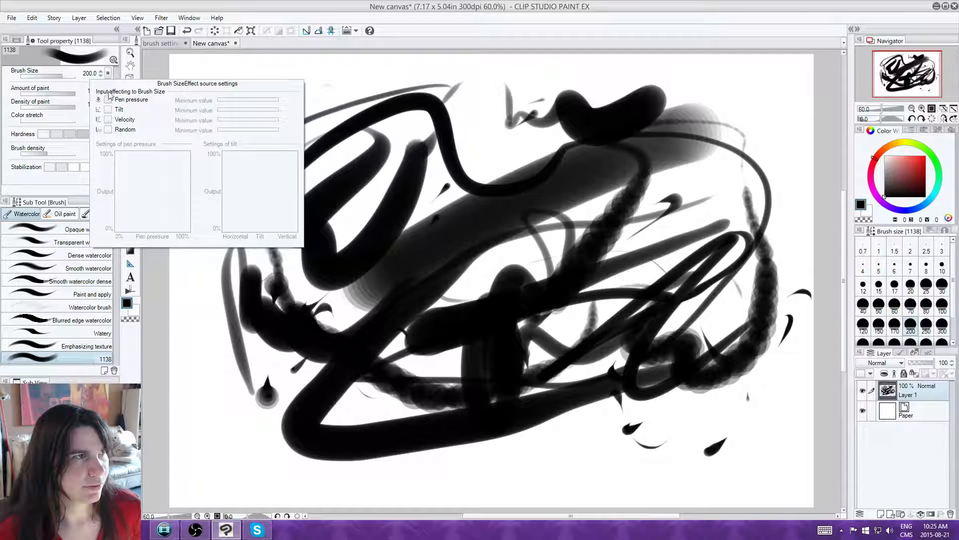
pyautogui.click(108, 99)
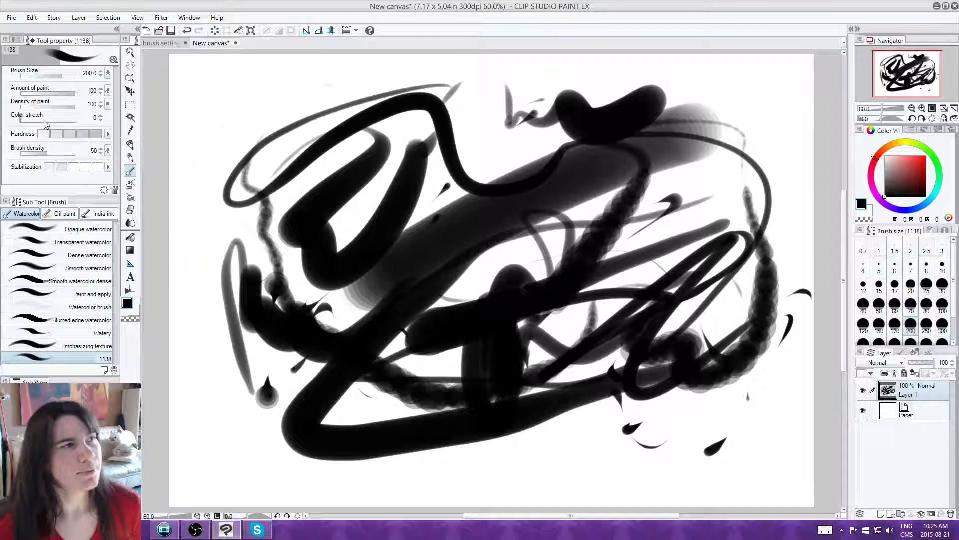
# Step: Lower the amount of paint to 27 and paint a wavy test stroke along the canvas's upper part
pyautogui.click(41, 94)
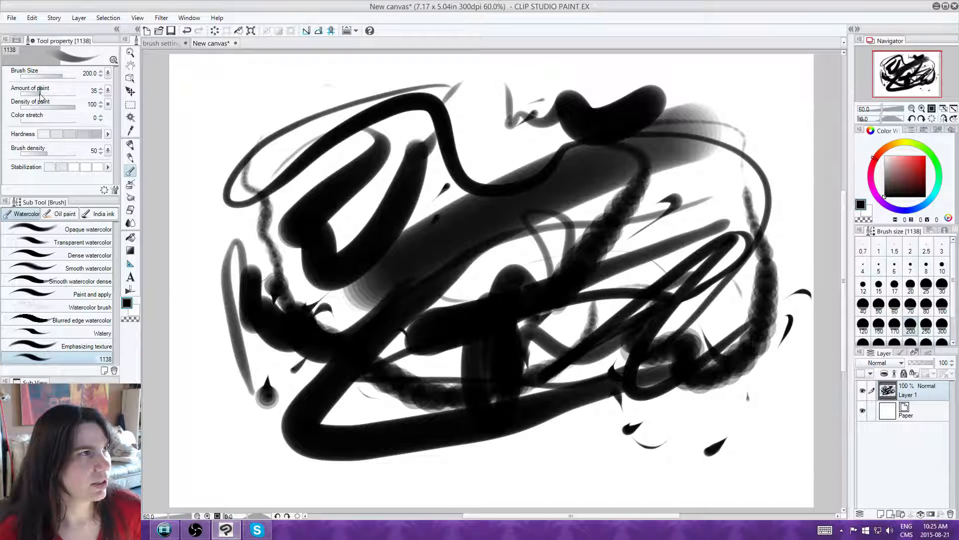
pyautogui.moveTo(36, 94)
pyautogui.mouseDown()
pyautogui.moveTo(56, 94)
pyautogui.moveTo(35, 94)
pyautogui.mouseUp()
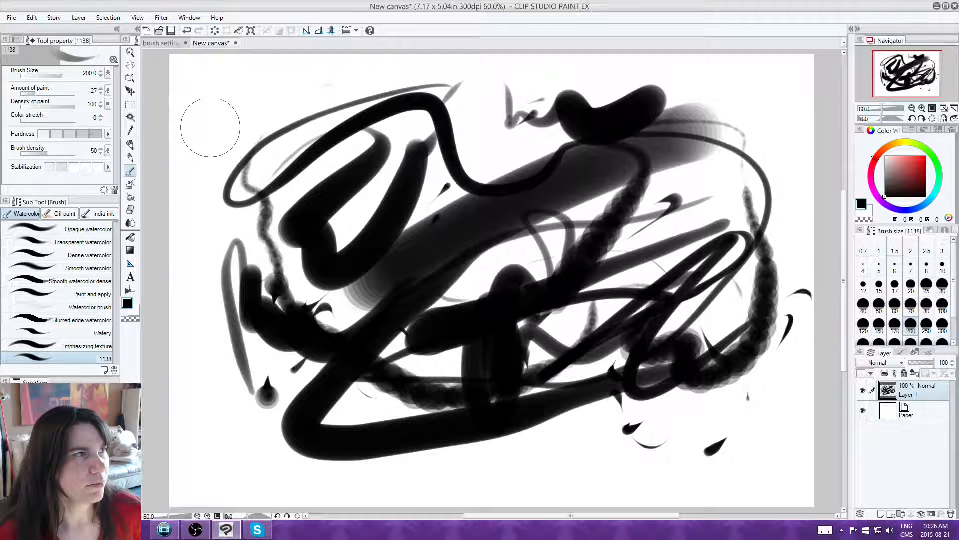
pyautogui.moveTo(218, 98); pyautogui.dragTo(538, 112)
# Step: Set the amount of paint to 0 and paint test strokes in black and in red across the canvas
pyautogui.moveTo(55, 94); pyautogui.dragTo(23, 94)
pyautogui.moveTo(764, 86)
pyautogui.mouseDown()
pyautogui.moveTo(733, 174)
pyautogui.moveTo(240, 255)
pyautogui.moveTo(205, 235)
pyautogui.moveTo(205, 302)
pyautogui.mouseUp()
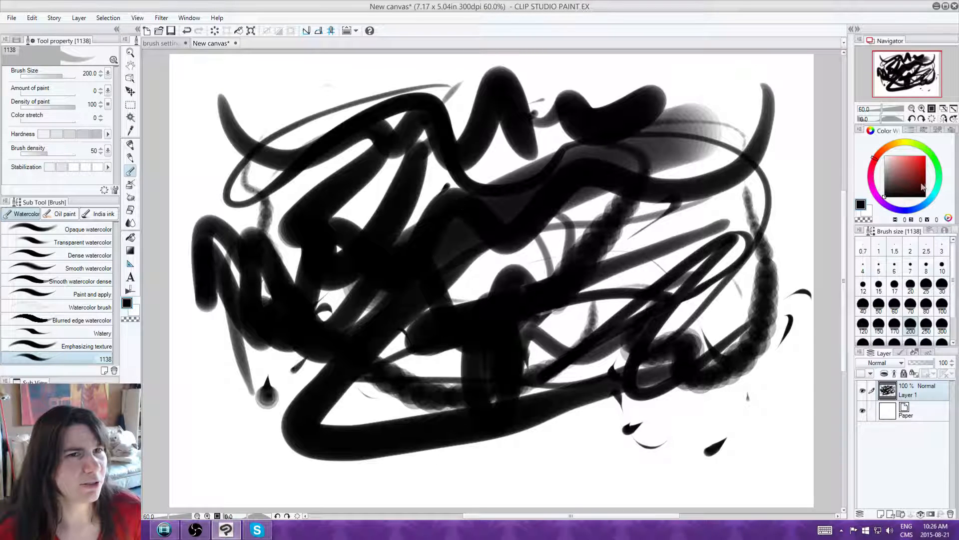
pyautogui.moveTo(629, 451); pyautogui.dragTo(570, 448)
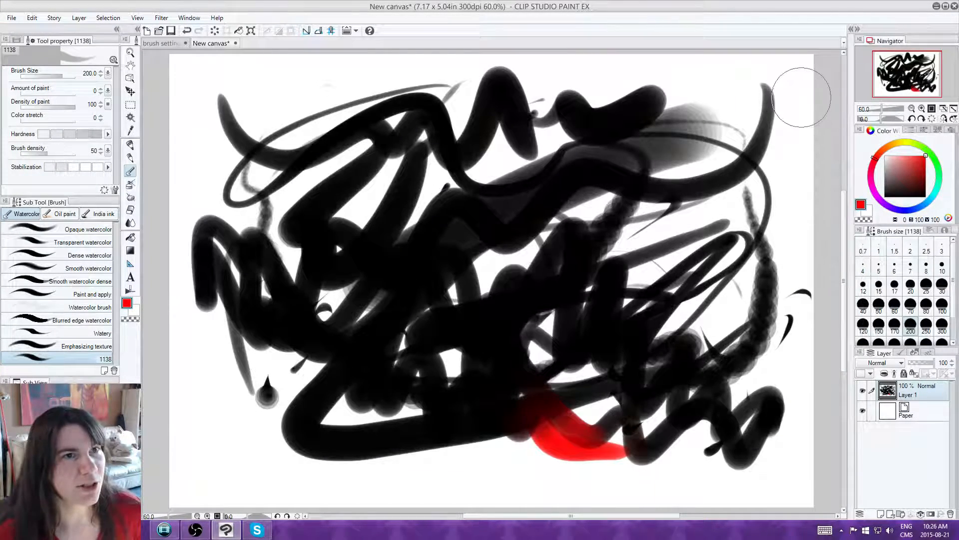
pyautogui.moveTo(803, 82)
pyautogui.mouseDown()
pyautogui.moveTo(797, 158)
pyautogui.moveTo(638, 207)
pyautogui.moveTo(265, 168)
pyautogui.moveTo(261, 115)
pyautogui.moveTo(243, 254)
pyautogui.moveTo(335, 310)
pyautogui.mouseUp()
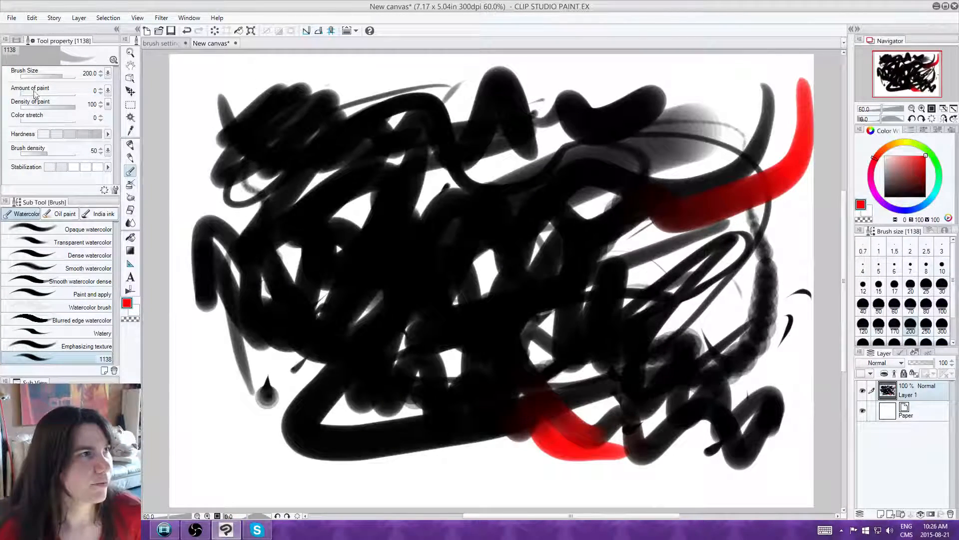
# Step: Set the amount of paint to 100 and the density of paint to 0, and smear the existing strokes around the canvas
pyautogui.moveTo(35, 94)
pyautogui.mouseDown()
pyautogui.moveTo(76, 98)
pyautogui.moveTo(4, 110)
pyautogui.mouseUp()
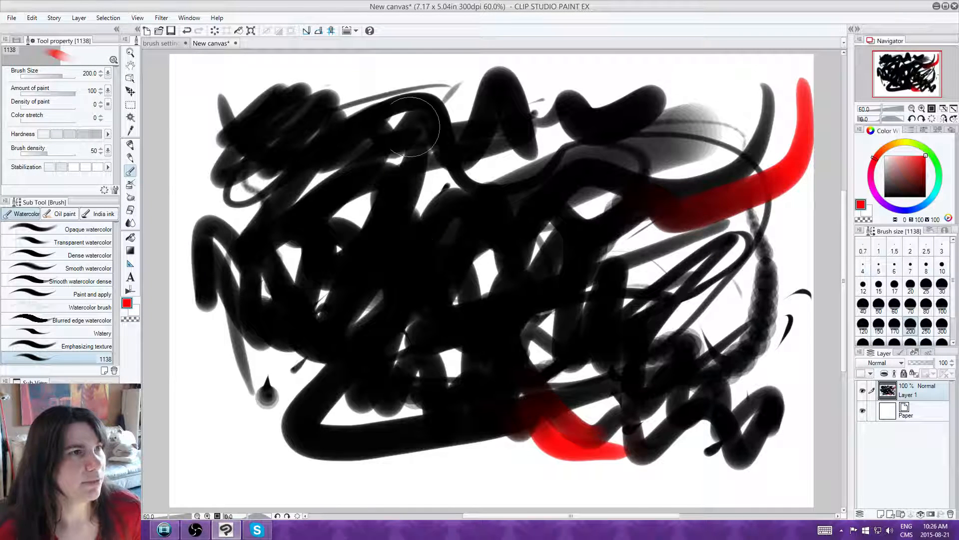
pyautogui.moveTo(206, 129)
pyautogui.mouseDown()
pyautogui.moveTo(212, 176)
pyautogui.moveTo(227, 172)
pyautogui.moveTo(288, 90)
pyautogui.mouseUp()
pyautogui.moveTo(191, 242)
pyautogui.mouseDown()
pyautogui.moveTo(244, 177)
pyautogui.moveTo(235, 220)
pyautogui.moveTo(258, 214)
pyautogui.moveTo(249, 262)
pyautogui.mouseUp()
pyautogui.moveTo(252, 387)
pyautogui.mouseDown()
pyautogui.moveTo(233, 361)
pyautogui.moveTo(261, 342)
pyautogui.moveTo(270, 287)
pyautogui.moveTo(290, 257)
pyautogui.moveTo(279, 215)
pyautogui.moveTo(292, 233)
pyautogui.mouseUp()
pyautogui.moveTo(779, 153)
pyautogui.mouseDown()
pyautogui.moveTo(760, 100)
pyautogui.moveTo(739, 97)
pyautogui.moveTo(750, 125)
pyautogui.moveTo(724, 170)
pyautogui.mouseUp()
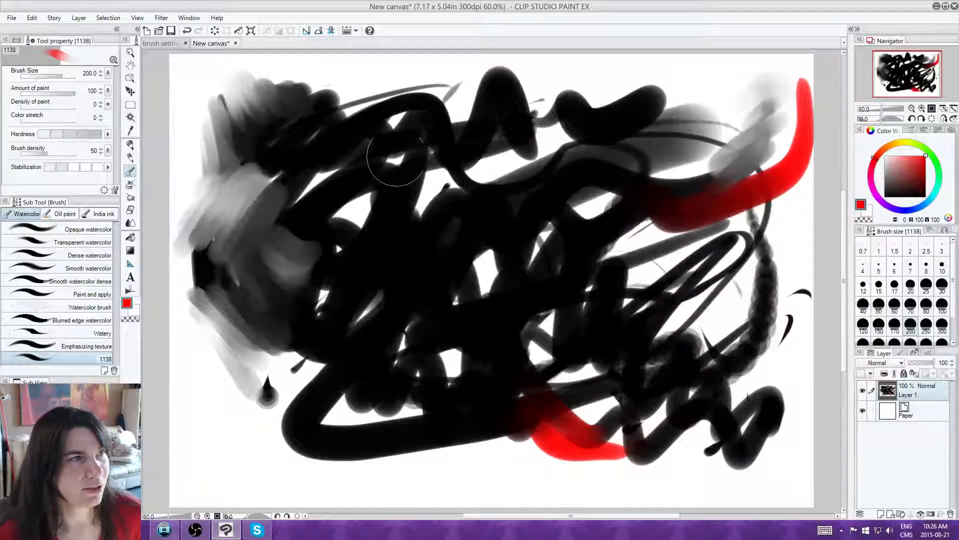
pyautogui.moveTo(543, 209)
pyautogui.mouseDown()
pyautogui.moveTo(578, 189)
pyautogui.moveTo(579, 172)
pyautogui.moveTo(549, 225)
pyautogui.mouseUp()
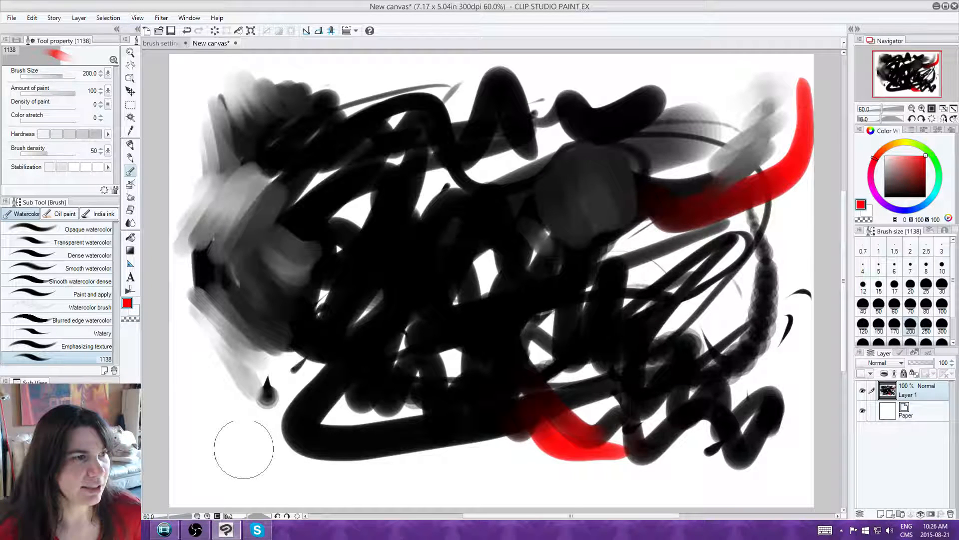
pyautogui.moveTo(239, 402)
pyautogui.mouseDown()
pyautogui.moveTo(274, 344)
pyautogui.moveTo(344, 351)
pyautogui.moveTo(273, 371)
pyautogui.moveTo(307, 404)
pyautogui.moveTo(289, 344)
pyautogui.moveTo(319, 350)
pyautogui.moveTo(340, 419)
pyautogui.moveTo(373, 382)
pyautogui.mouseUp()
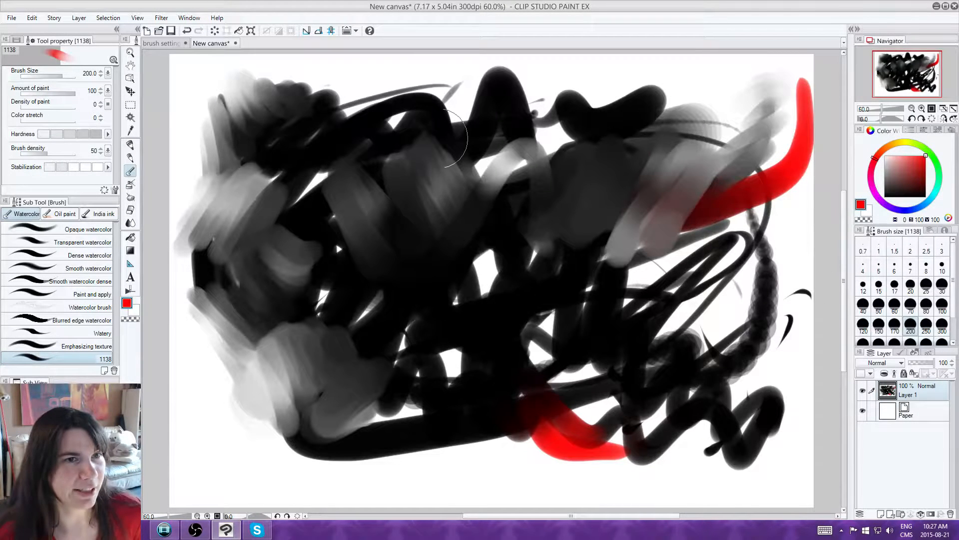
# Step: Try an amount of paint of 0, restore it to 100, and paint a red patch over the dark upper area
pyautogui.moveTo(65, 94); pyautogui.dragTo(19, 94)
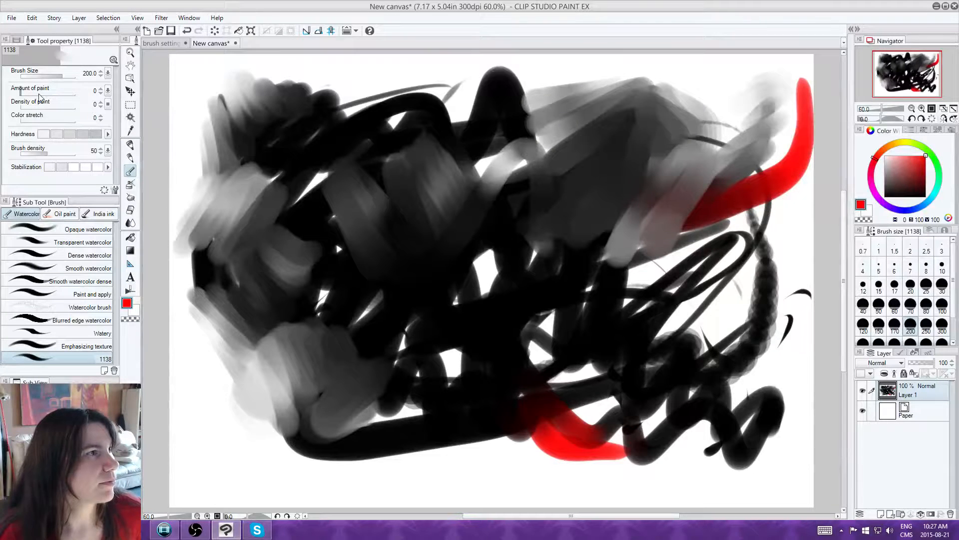
pyautogui.moveTo(39, 95); pyautogui.dragTo(113, 94)
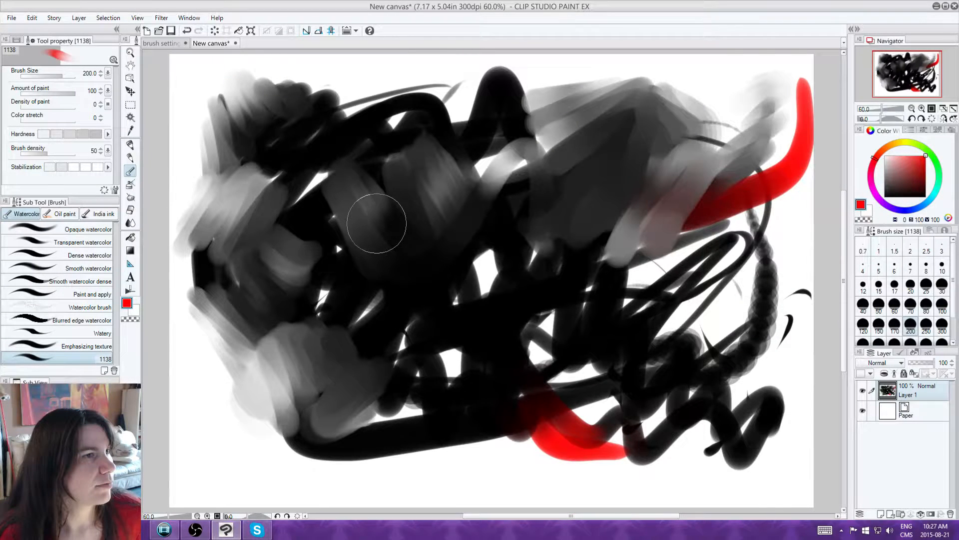
pyautogui.moveTo(376, 223); pyautogui.dragTo(393, 240)
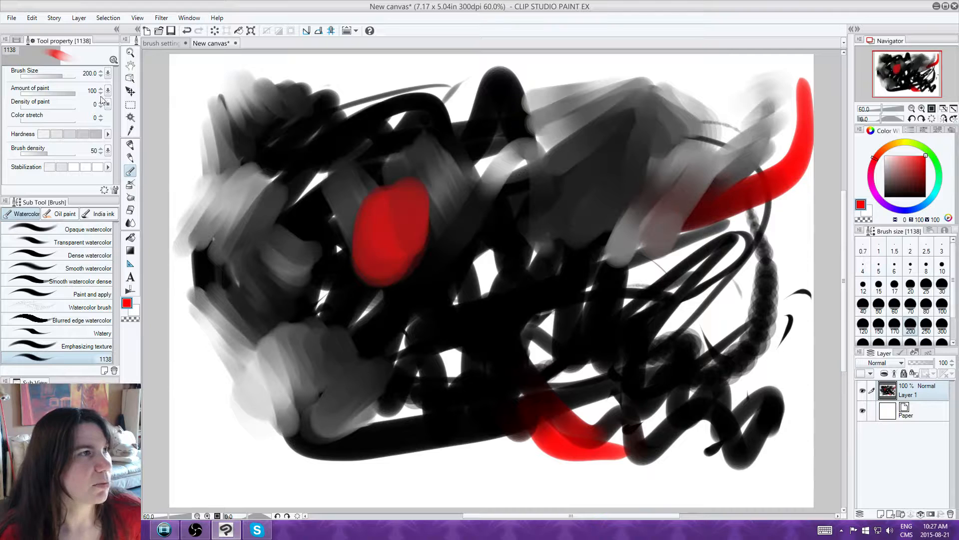
# Step: Turn off pen pressure for the amount of paint and paint red zigzag strokes across the centre and lower canvas
pyautogui.click(107, 90)
pyautogui.click(108, 117)
pyautogui.click(108, 117)
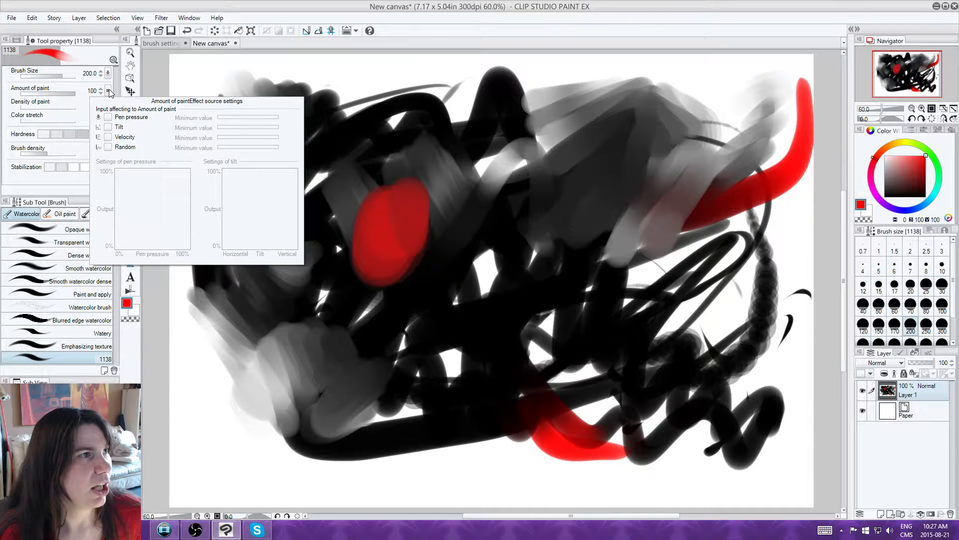
pyautogui.moveTo(250, 415); pyautogui.dragTo(247, 400)
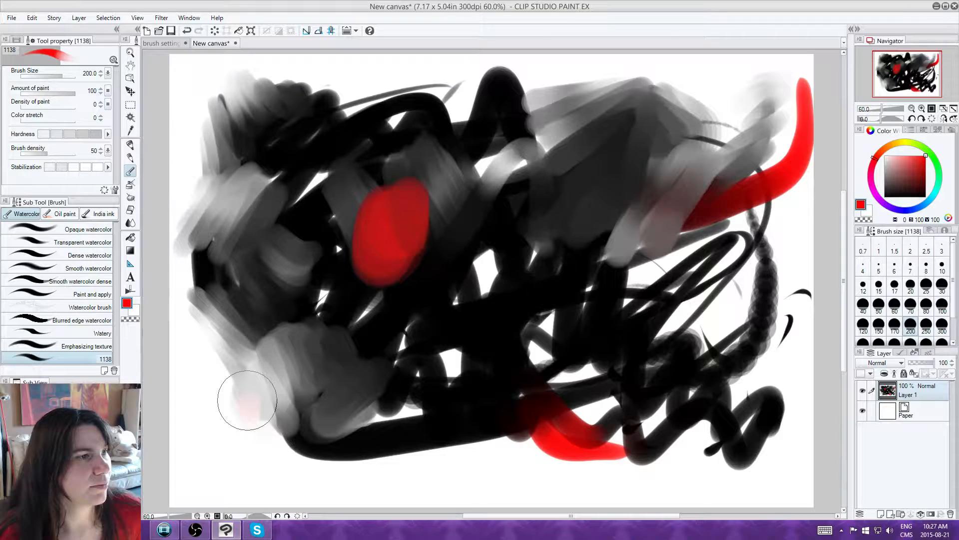
pyautogui.moveTo(247, 401)
pyautogui.mouseDown()
pyautogui.moveTo(590, 254)
pyautogui.moveTo(479, 345)
pyautogui.moveTo(474, 394)
pyautogui.moveTo(465, 280)
pyautogui.moveTo(534, 210)
pyautogui.mouseUp()
pyautogui.moveTo(744, 235)
pyautogui.mouseDown()
pyautogui.moveTo(650, 249)
pyautogui.moveTo(665, 367)
pyautogui.mouseUp()
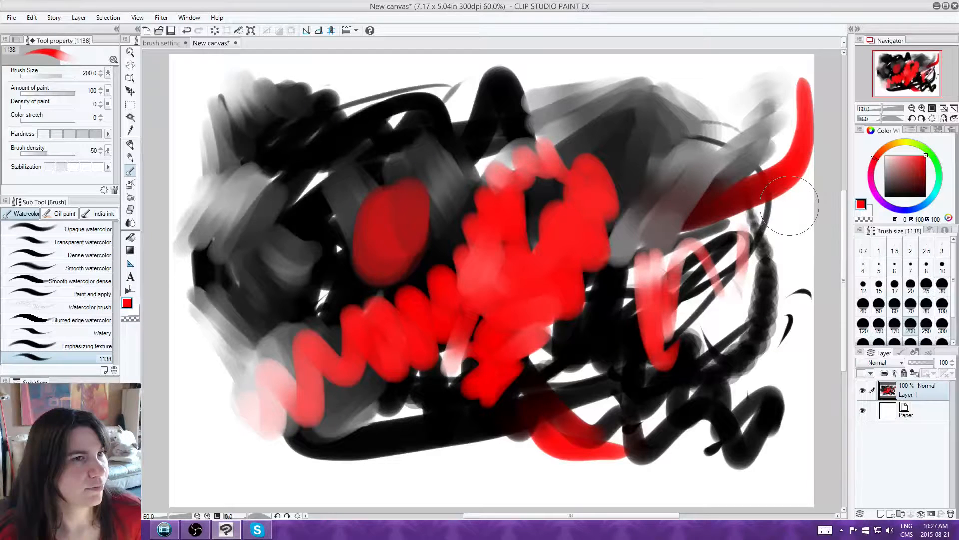
pyautogui.moveTo(772, 235)
pyautogui.mouseDown()
pyautogui.moveTo(339, 481)
pyautogui.moveTo(390, 427)
pyautogui.mouseUp()
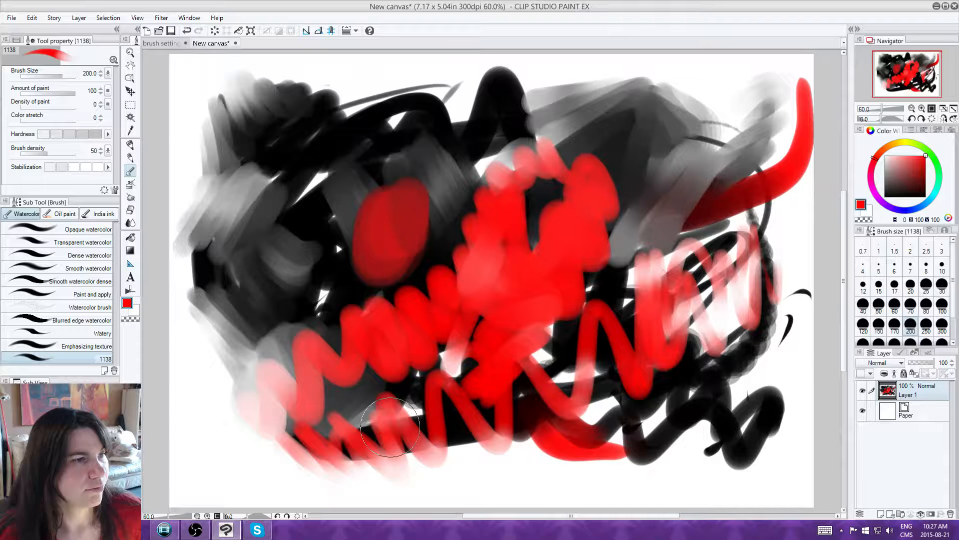
pyautogui.moveTo(490, 445); pyautogui.dragTo(714, 410)
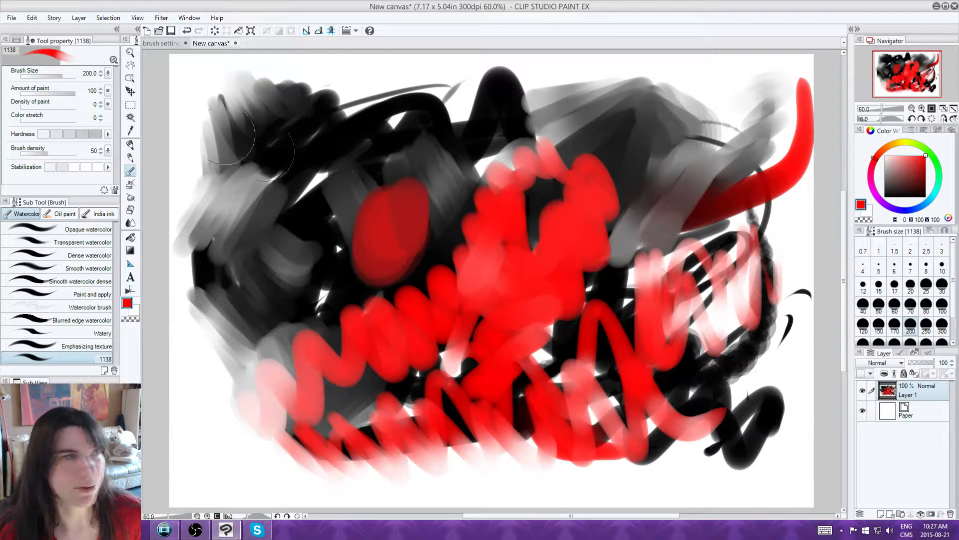
# Step: Re-enable pen pressure for the amount of paint and paint blended patches in the canvas's upper-left area
pyautogui.click(107, 91)
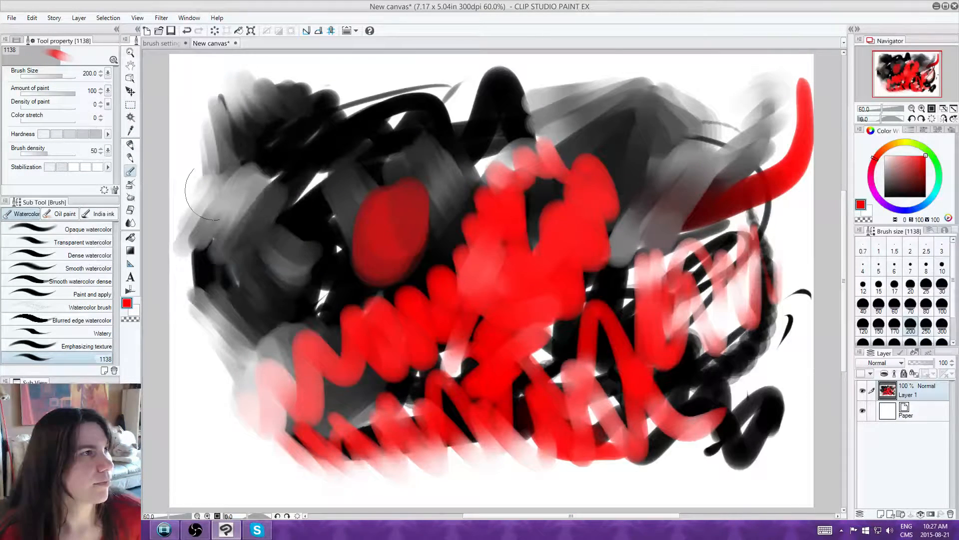
pyautogui.moveTo(395, 93)
pyautogui.mouseDown()
pyautogui.moveTo(352, 181)
pyautogui.moveTo(333, 99)
pyautogui.moveTo(315, 140)
pyautogui.moveTo(320, 270)
pyautogui.mouseUp()
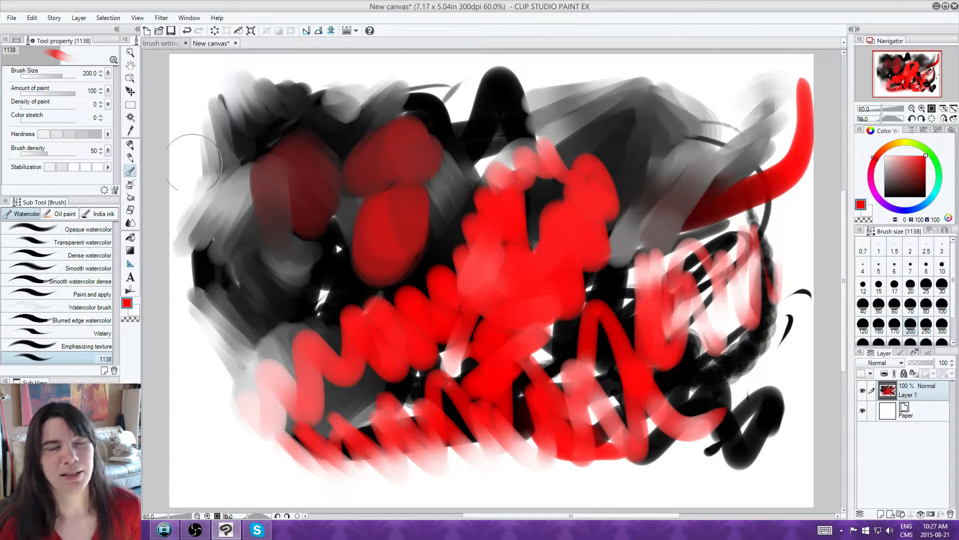
# Step: Turn off pen pressure for the amount of paint, setting its value to 0 and the density of paint to 100
pyautogui.click(108, 90)
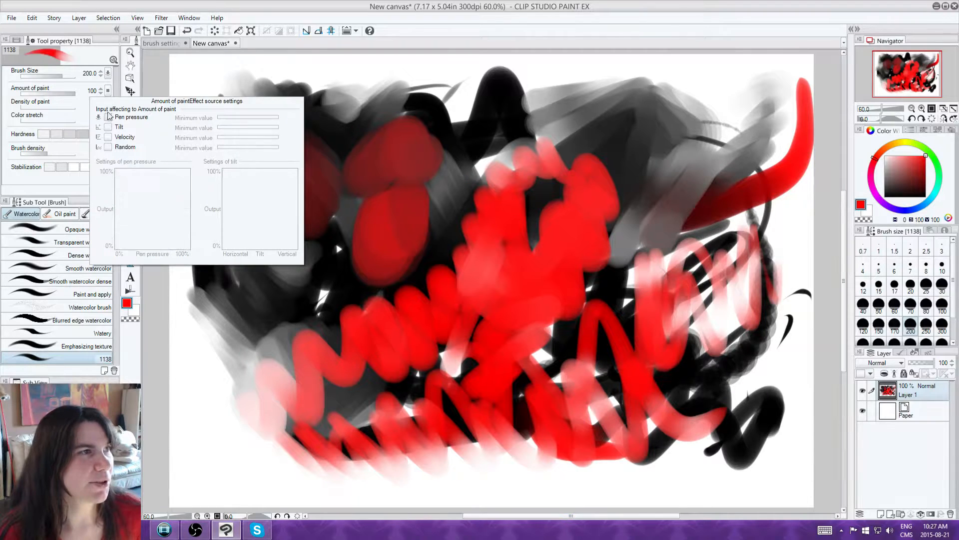
pyautogui.click(108, 91)
pyautogui.moveTo(59, 108); pyautogui.dragTo(76, 106)
pyautogui.moveTo(62, 93); pyautogui.dragTo(21, 92)
# Step: Enable pen pressure for the density of paint and paint blending strokes over the red and black areas
pyautogui.click(108, 104)
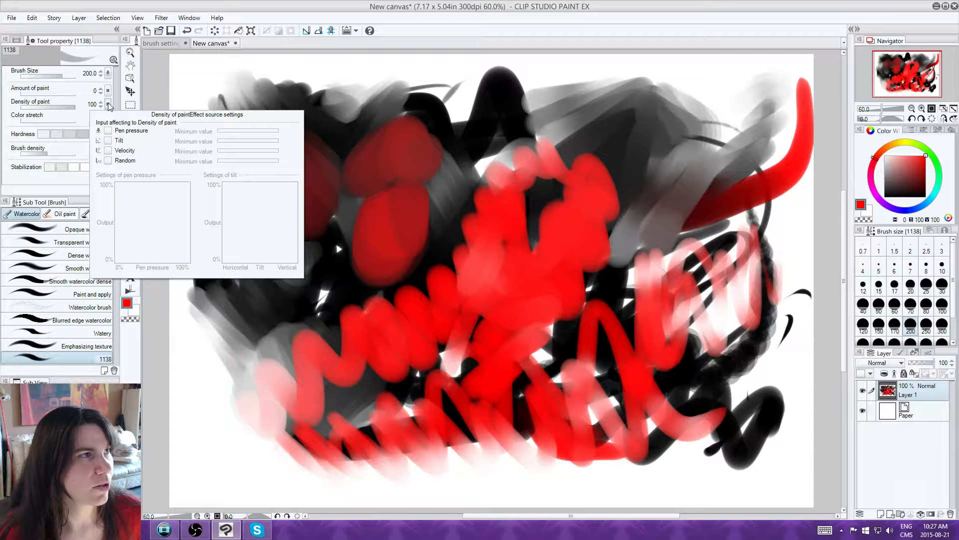
pyautogui.click(108, 130)
pyautogui.click(108, 104)
pyautogui.moveTo(684, 75)
pyautogui.mouseDown()
pyautogui.moveTo(685, 90)
pyautogui.moveTo(612, 130)
pyautogui.mouseUp()
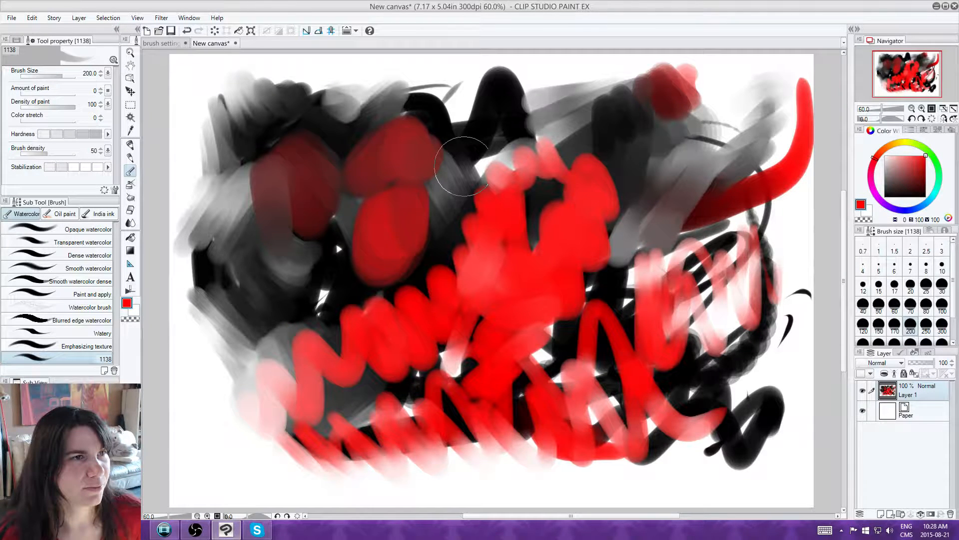
pyautogui.moveTo(464, 166)
pyautogui.mouseDown()
pyautogui.moveTo(756, 313)
pyautogui.moveTo(639, 380)
pyautogui.mouseUp()
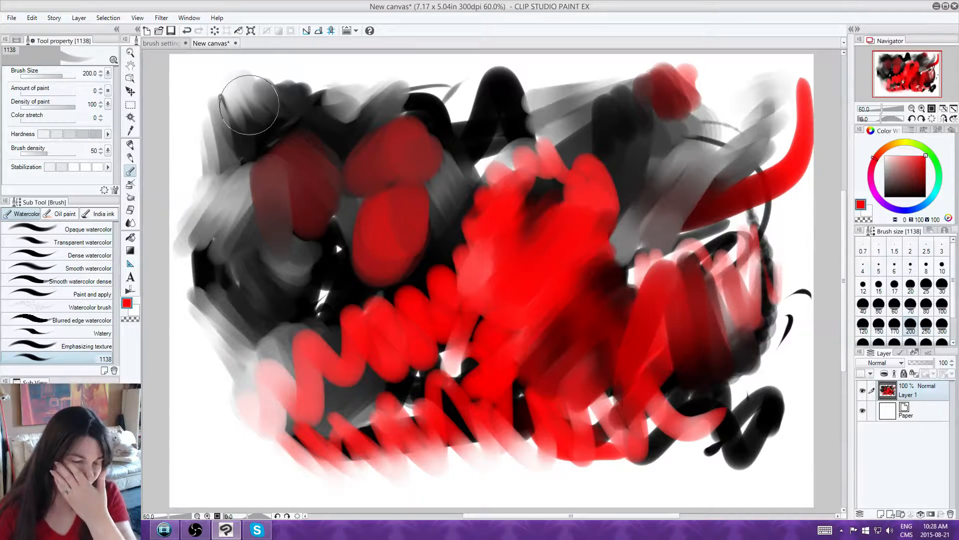
# Step: Clear the painted canvas and delete the 1138 brush from the watercolor sub tools
pyautogui.click(215, 31)
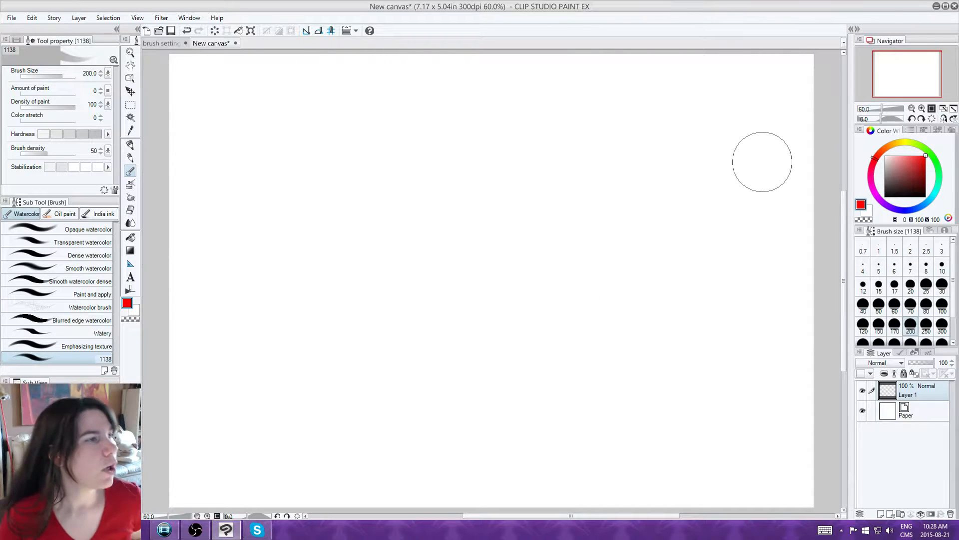
pyautogui.click(81, 232)
pyautogui.click(88, 357)
pyautogui.click(114, 370)
pyautogui.click(489, 198)
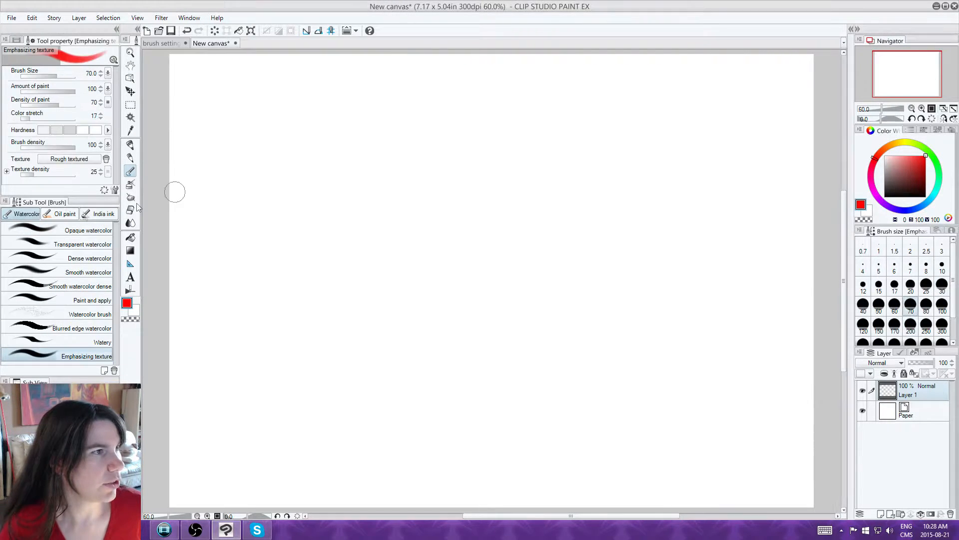
# Step: Reset the Opaque watercolor brush to its initial settings, try raising its amount and density of paint, and reset it again
pyautogui.click(104, 191)
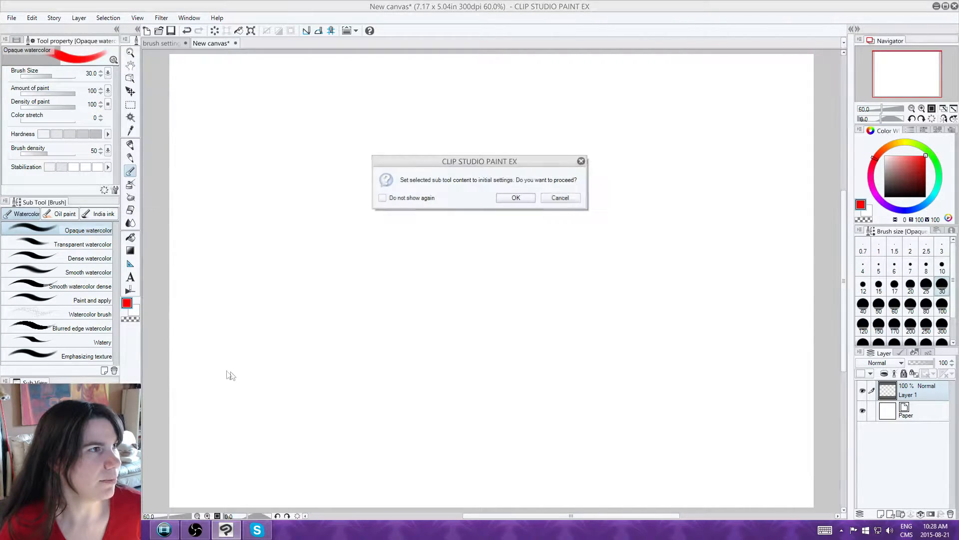
pyautogui.click(516, 197)
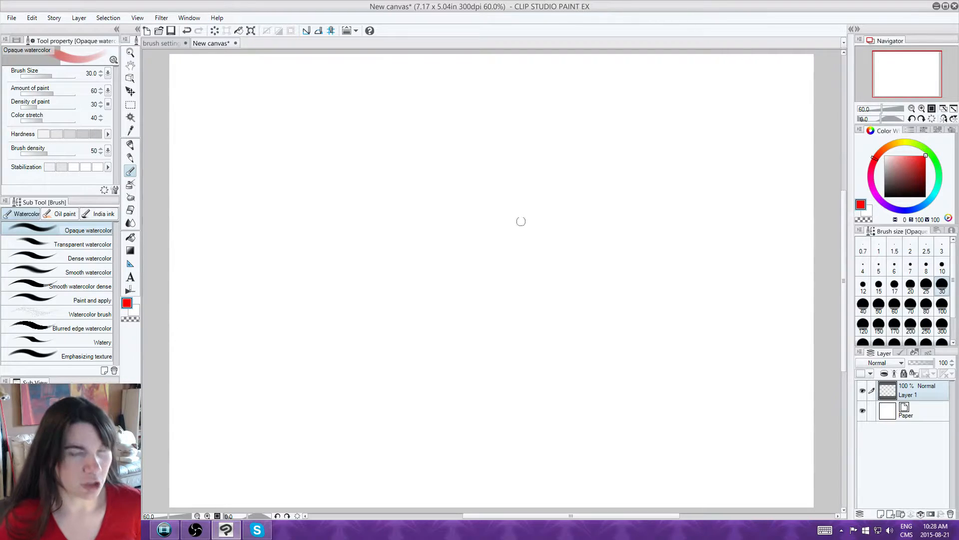
pyautogui.moveTo(68, 94)
pyautogui.mouseDown()
pyautogui.moveTo(81, 98)
pyautogui.moveTo(58, 113)
pyautogui.mouseUp()
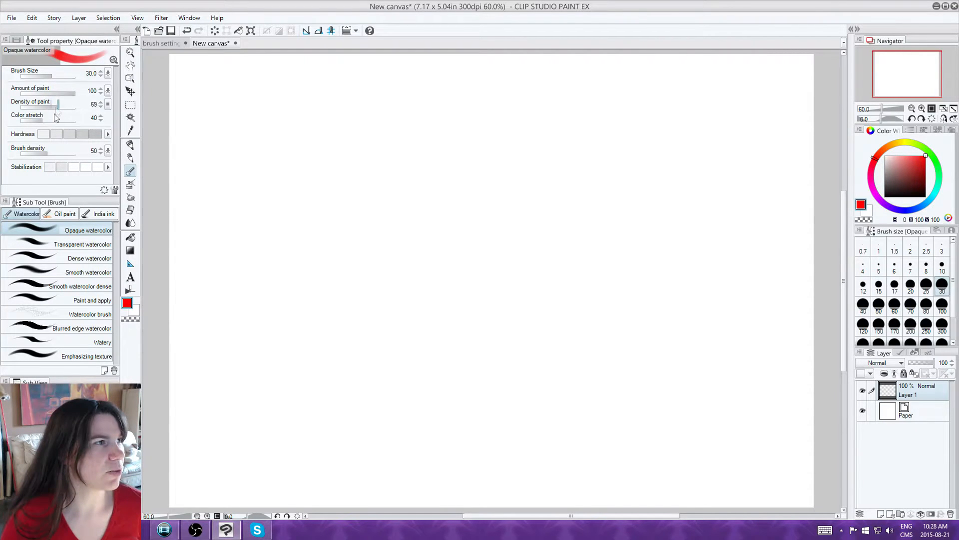
pyautogui.click(104, 191)
pyautogui.click(517, 198)
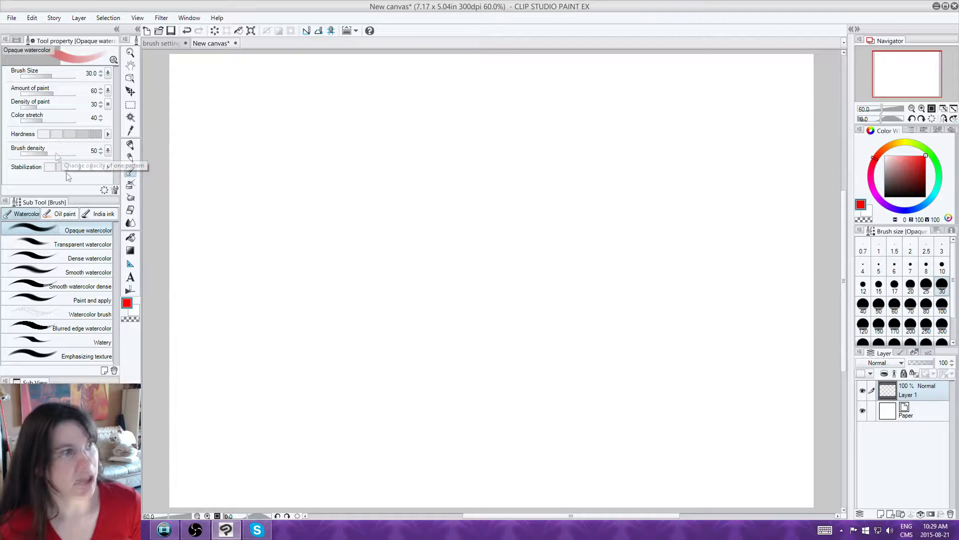
# Step: Set Opaque watercolor's brush size to 200, brush density, amount of paint and density of paint to 100, and color stretch to 0
pyautogui.moveTo(58, 153); pyautogui.dragTo(79, 153)
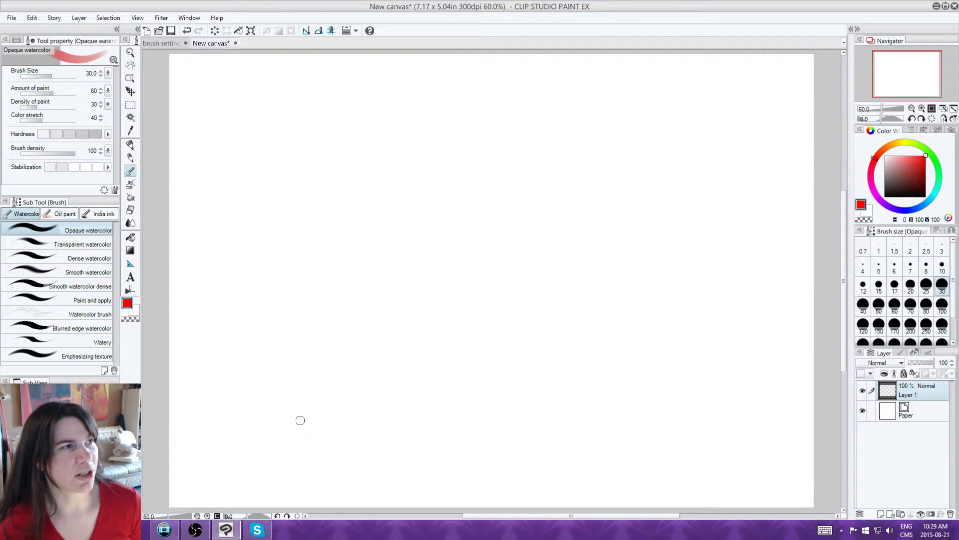
pyautogui.moveTo(52, 76); pyautogui.dragTo(56, 76)
pyautogui.click(911, 325)
pyautogui.moveTo(52, 94)
pyautogui.mouseDown()
pyautogui.moveTo(107, 97)
pyautogui.moveTo(101, 107)
pyautogui.mouseUp()
pyautogui.moveTo(44, 120); pyautogui.dragTo(1, 122)
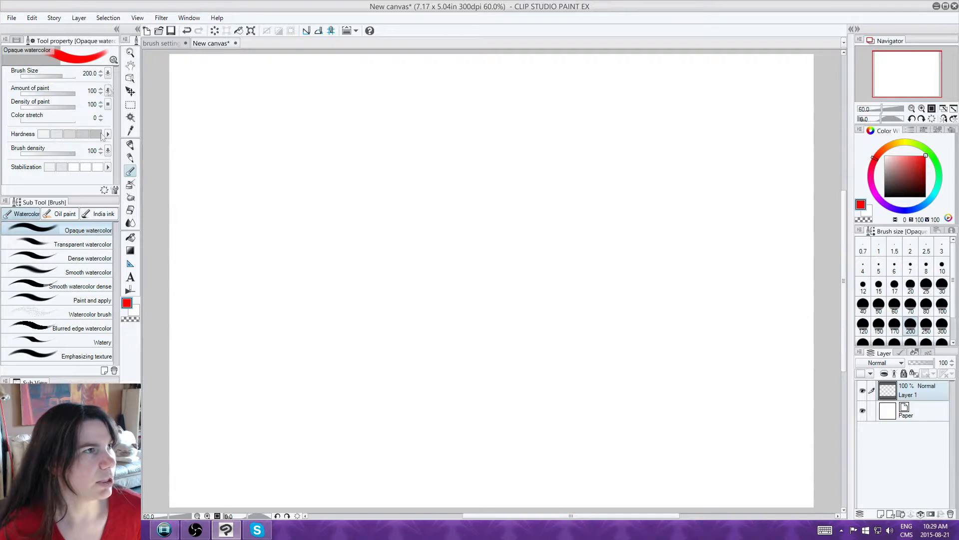
# Step: Turn off pen pressure for the brush's amount of paint and brush size
pyautogui.click(108, 90)
pyautogui.click(108, 117)
pyautogui.click(108, 73)
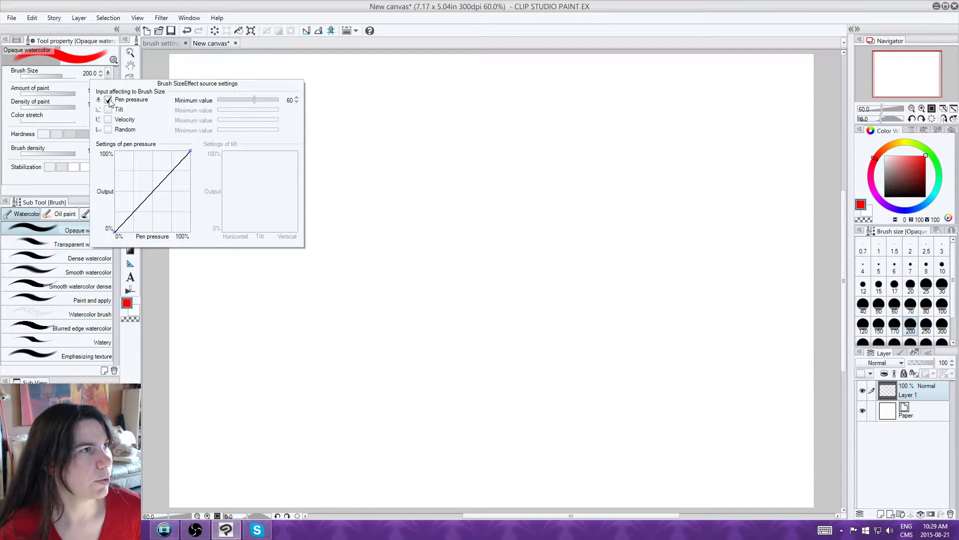
pyautogui.click(108, 99)
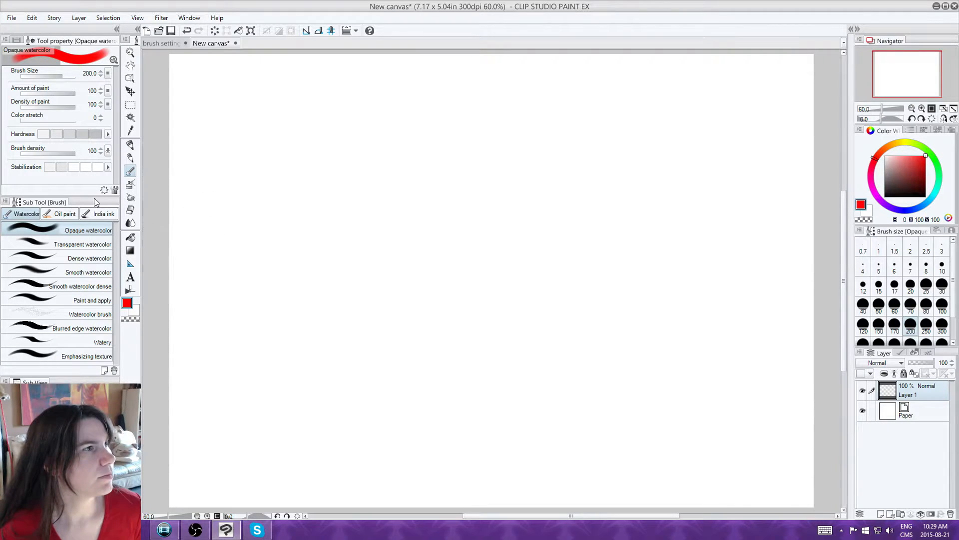
# Step: Compare the softest and hardest hardness levels by painting one long red stroke with each across the upper canvas
pyautogui.click(44, 134)
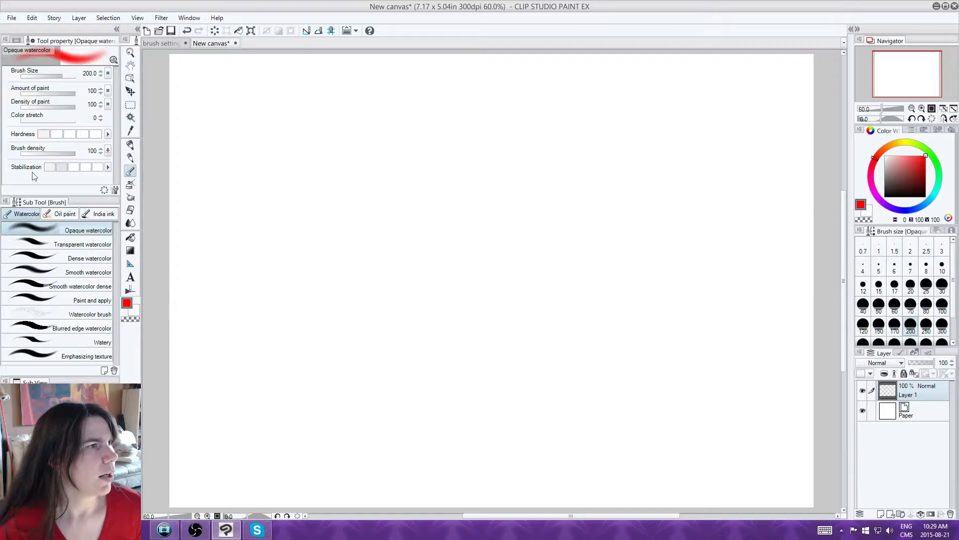
pyautogui.click(97, 136)
pyautogui.click(49, 134)
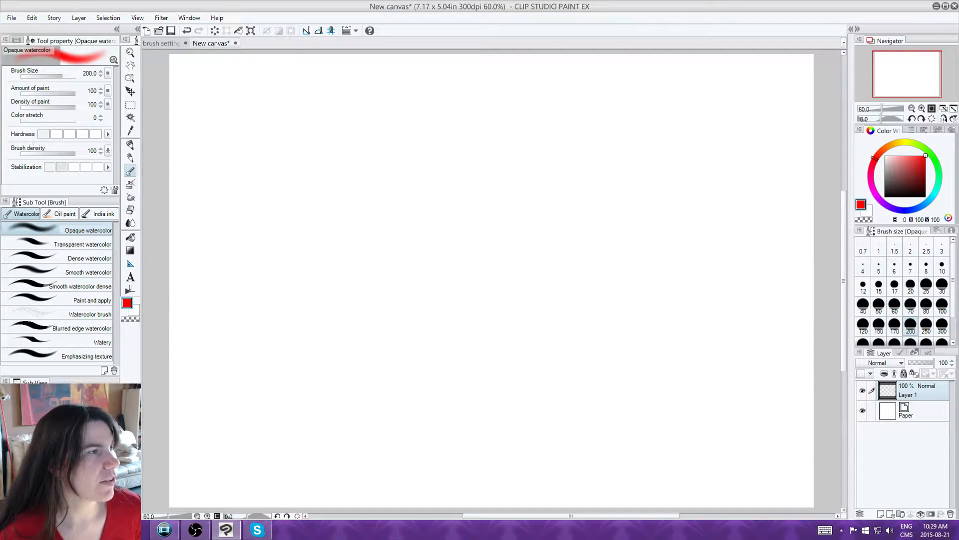
pyautogui.moveTo(250, 182)
pyautogui.mouseDown()
pyautogui.moveTo(508, 175)
pyautogui.moveTo(596, 159)
pyautogui.mouseUp()
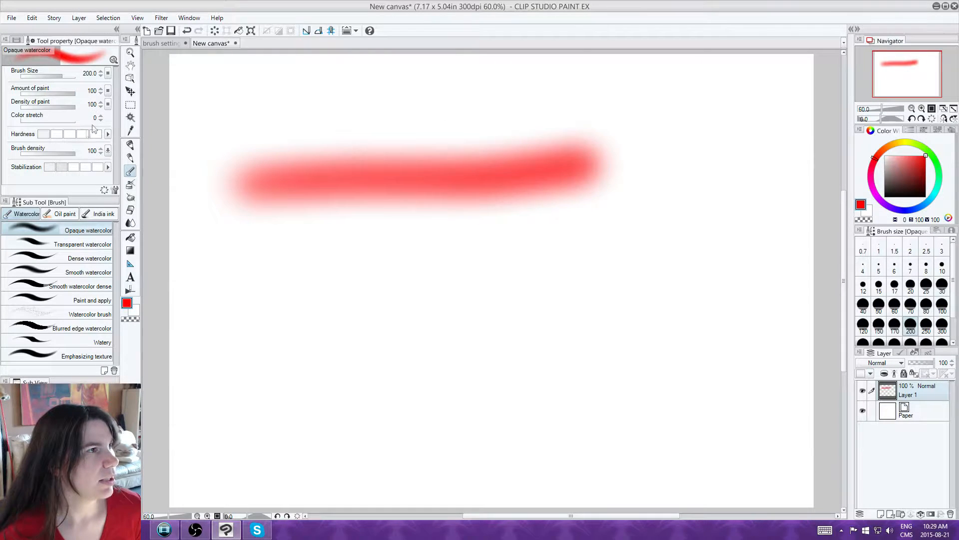
pyautogui.click(98, 133)
pyautogui.moveTo(253, 261); pyautogui.dragTo(696, 201)
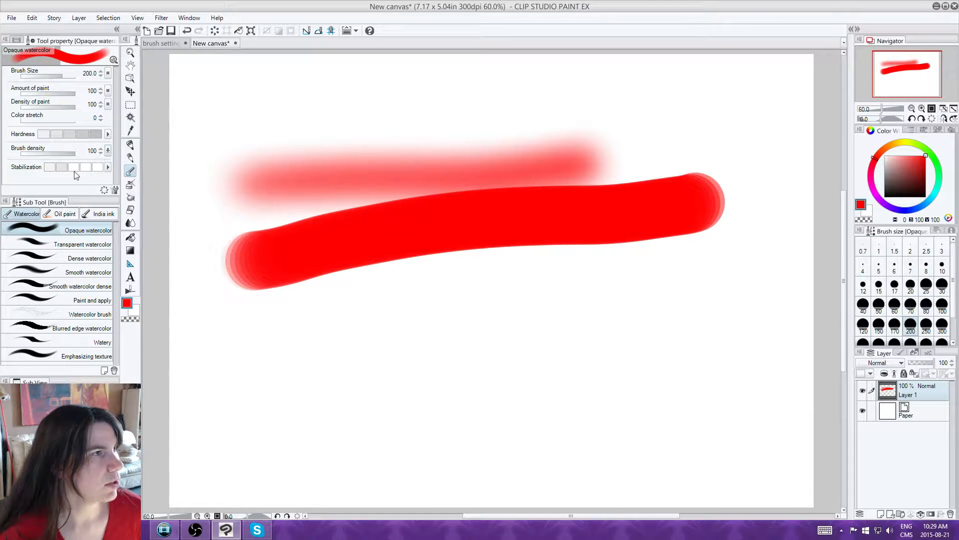
# Step: Compare maximum and minimum stabilization by painting large curving red strokes over the canvas with each setting
pyautogui.click(97, 167)
pyautogui.moveTo(281, 400)
pyautogui.mouseDown()
pyautogui.moveTo(246, 339)
pyautogui.moveTo(439, 368)
pyautogui.moveTo(677, 215)
pyautogui.moveTo(536, 215)
pyautogui.moveTo(570, 287)
pyautogui.mouseUp()
pyautogui.moveTo(431, 118)
pyautogui.mouseDown()
pyautogui.moveTo(459, 96)
pyautogui.moveTo(781, 235)
pyautogui.moveTo(720, 398)
pyautogui.moveTo(667, 415)
pyautogui.mouseUp()
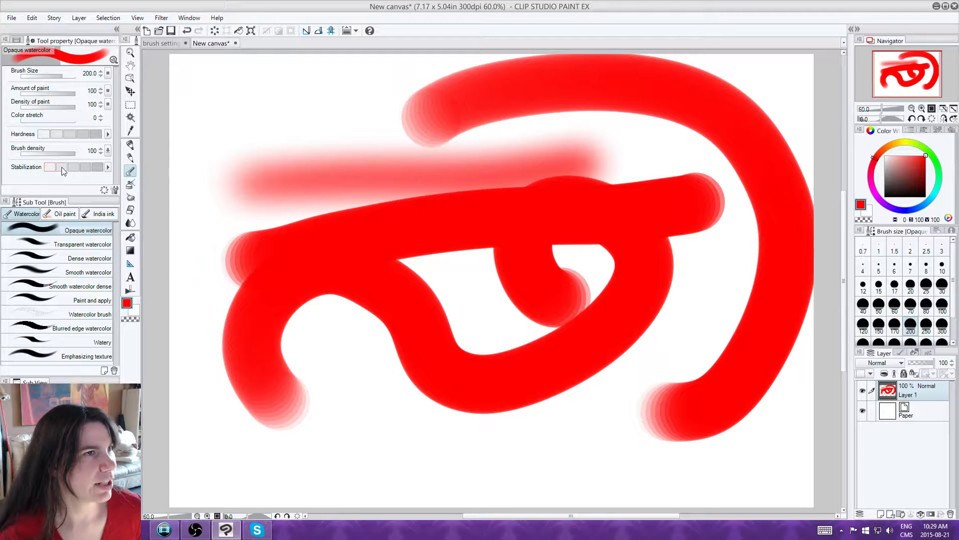
pyautogui.moveTo(257, 127)
pyautogui.mouseDown()
pyautogui.moveTo(476, 162)
pyautogui.moveTo(594, 115)
pyautogui.moveTo(635, 393)
pyautogui.moveTo(599, 416)
pyautogui.moveTo(297, 426)
pyautogui.moveTo(208, 382)
pyautogui.mouseUp()
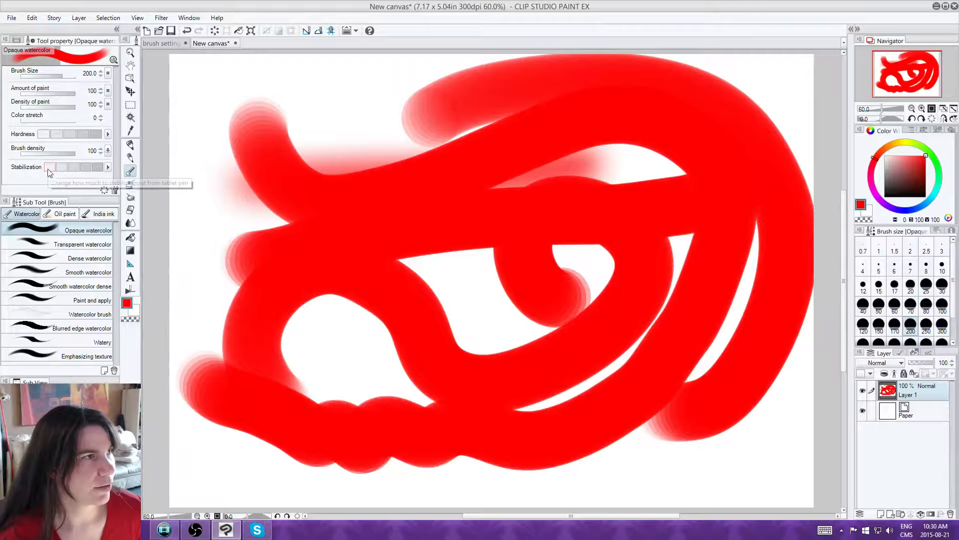
pyautogui.moveTo(305, 102)
pyautogui.mouseDown()
pyautogui.moveTo(294, 109)
pyautogui.moveTo(466, 344)
pyautogui.moveTo(165, 324)
pyautogui.mouseUp()
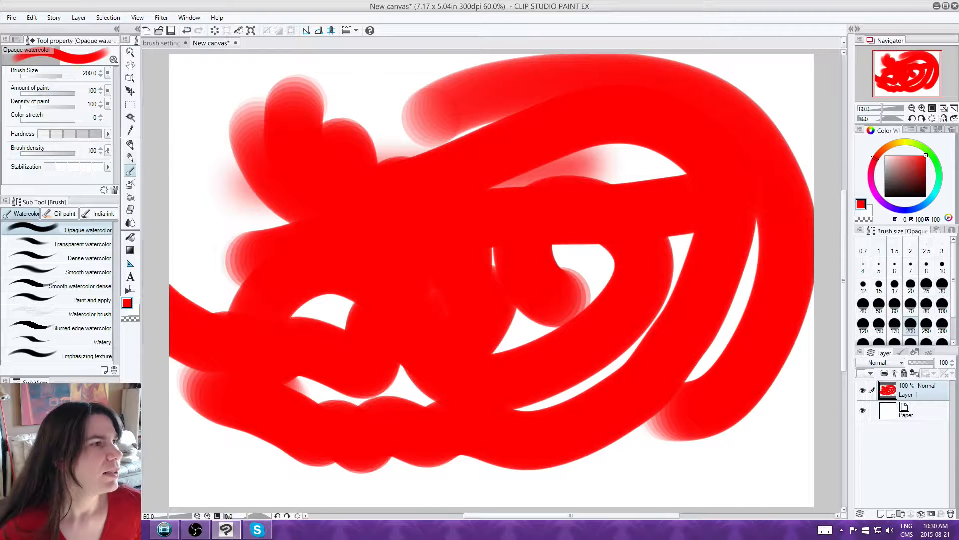
# Step: Switch the drawing color to black and clear the canvas
pyautogui.click(910, 196)
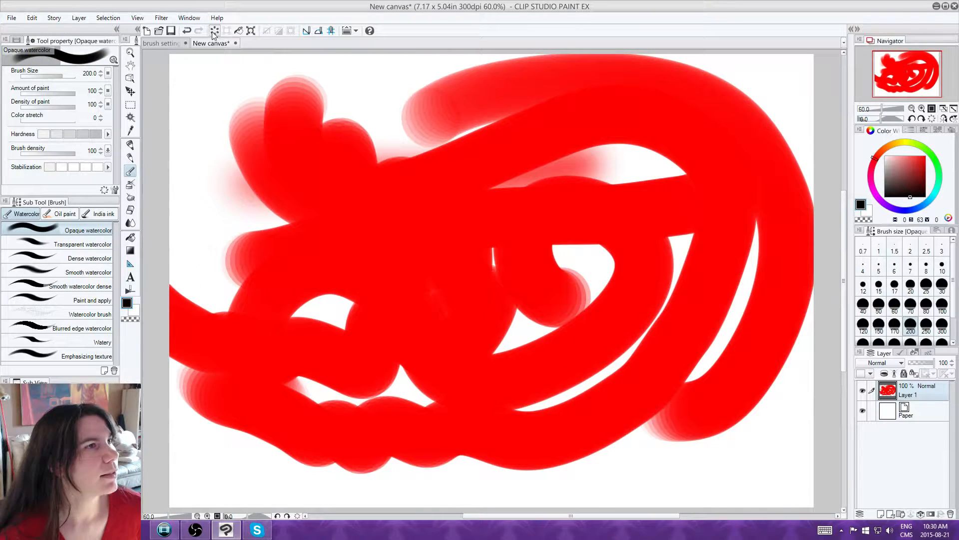
pyautogui.press('Delete')
# Step: Enable pen pressure for the brush size with a minimum value of 0 and paint black curves of varying thickness
pyautogui.click(108, 73)
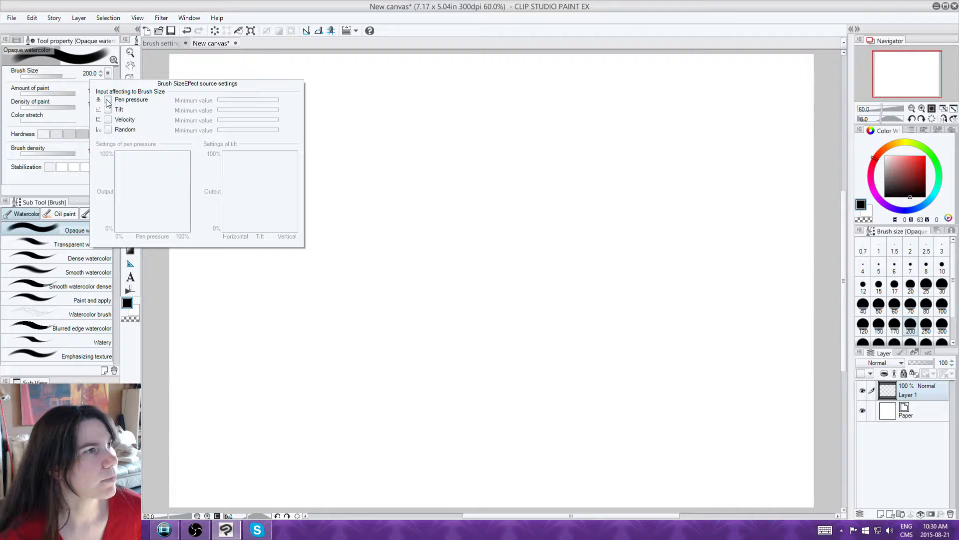
pyautogui.click(107, 100)
pyautogui.click(108, 74)
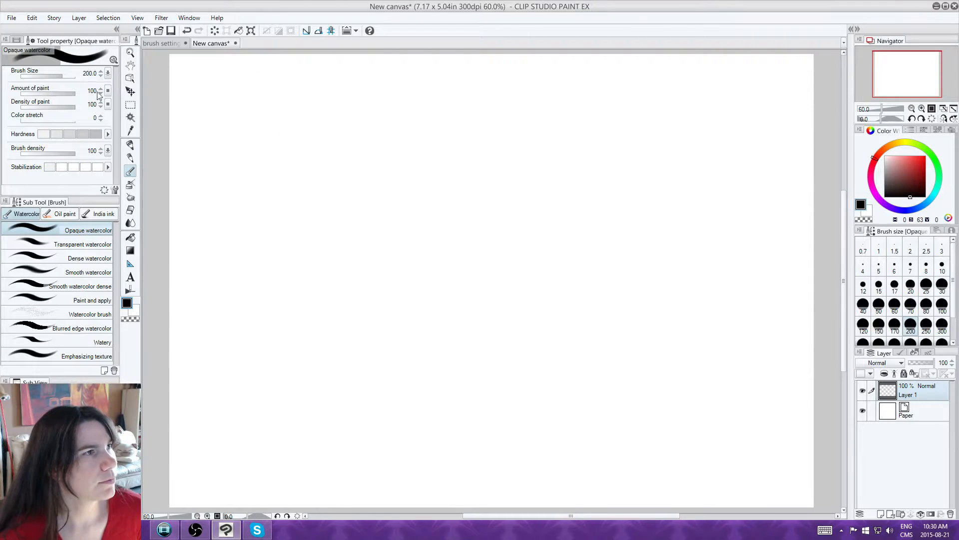
pyautogui.click(108, 74)
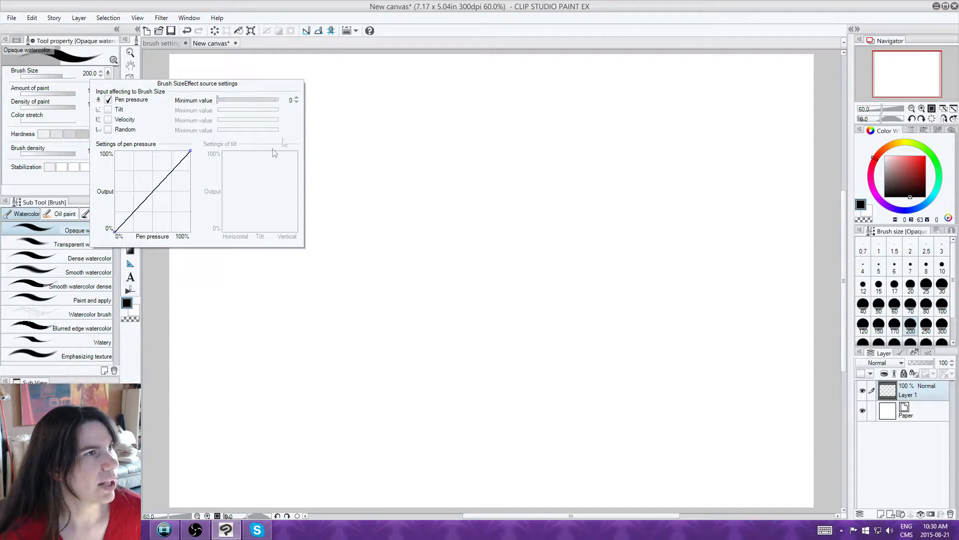
pyautogui.click(107, 75)
pyautogui.moveTo(265, 132)
pyautogui.mouseDown()
pyautogui.moveTo(367, 212)
pyautogui.moveTo(514, 89)
pyautogui.moveTo(568, 167)
pyautogui.moveTo(411, 255)
pyautogui.moveTo(706, 274)
pyautogui.moveTo(718, 140)
pyautogui.moveTo(431, 245)
pyautogui.mouseUp()
pyautogui.click(107, 168)
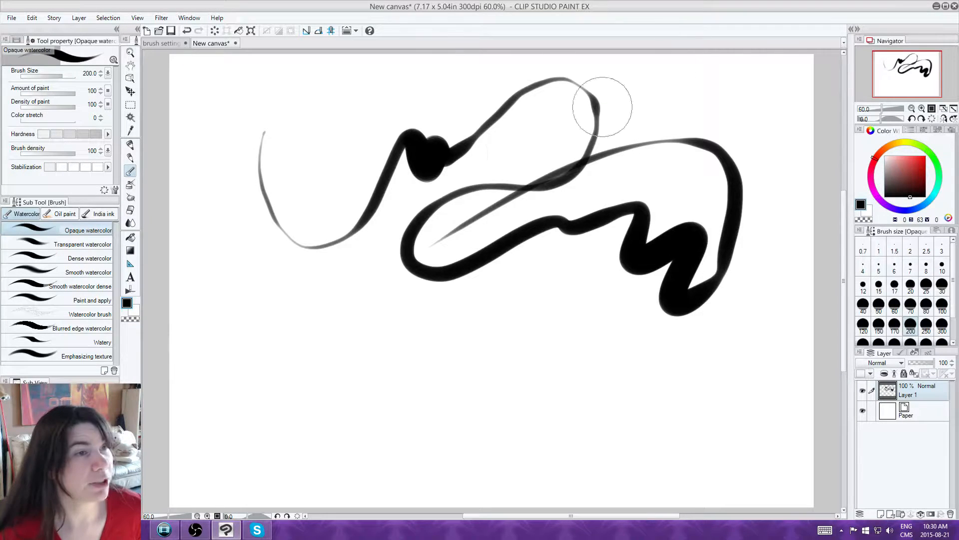
# Step: Start duplicating the Opaque watercolor brush under the name 1138 and browse the preset and custom tool icon choices, keeping Watercolor
pyautogui.click(104, 370)
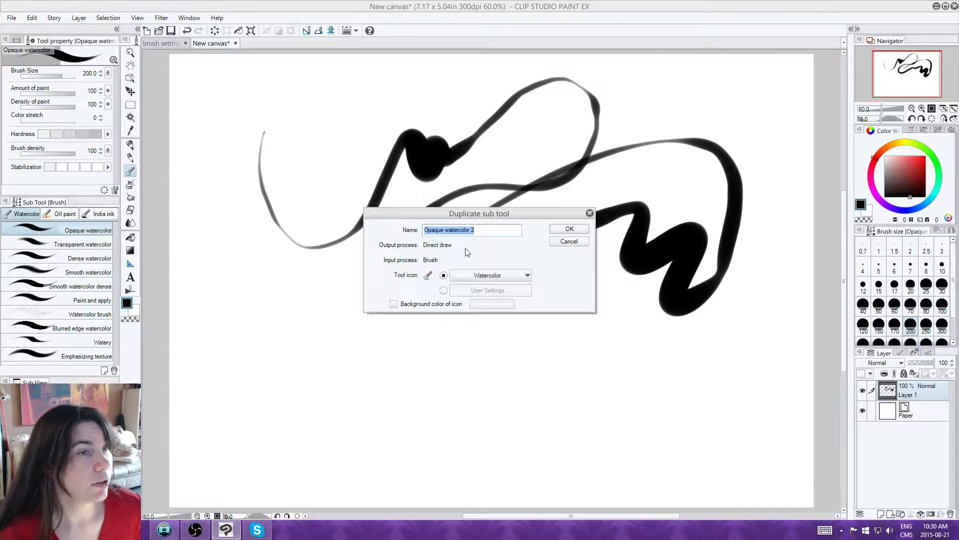
pyautogui.write('1138')
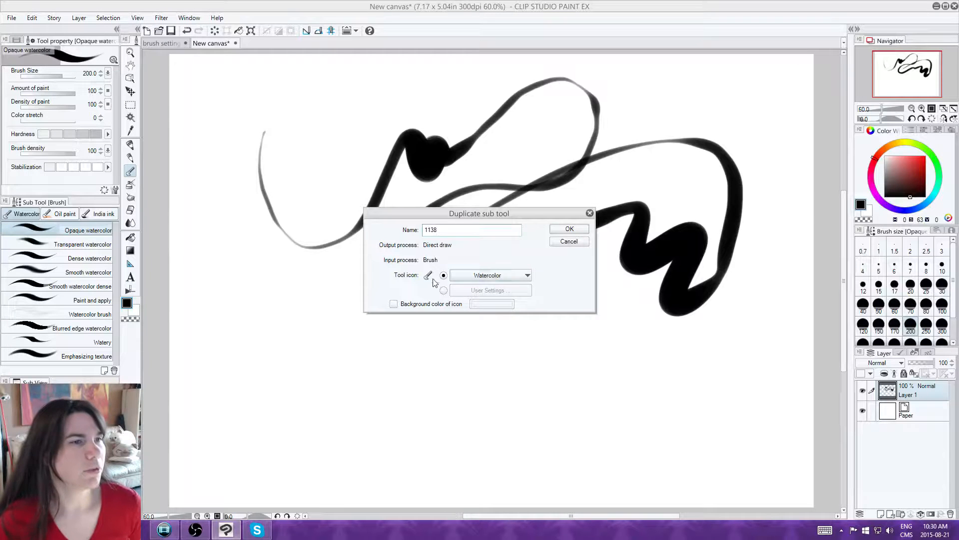
pyautogui.click(473, 278)
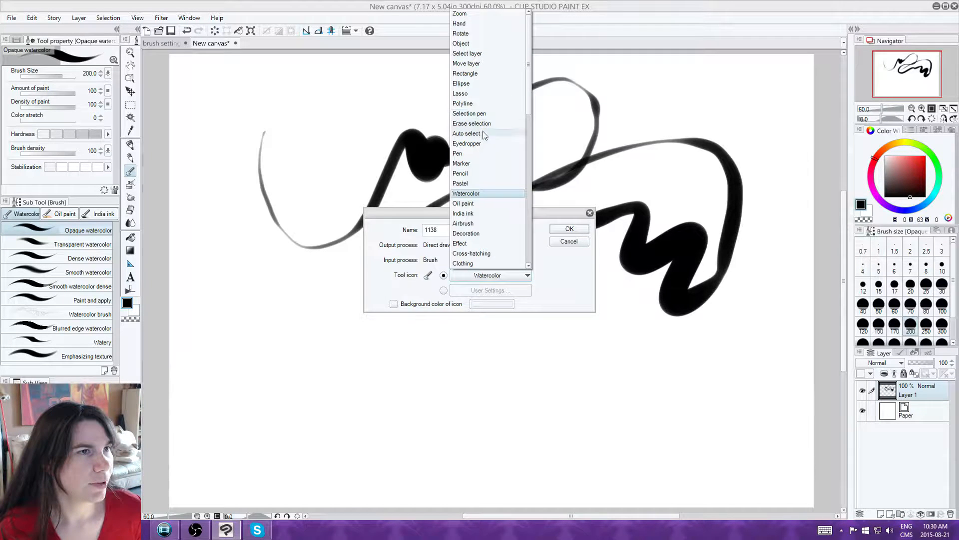
pyautogui.click(556, 285)
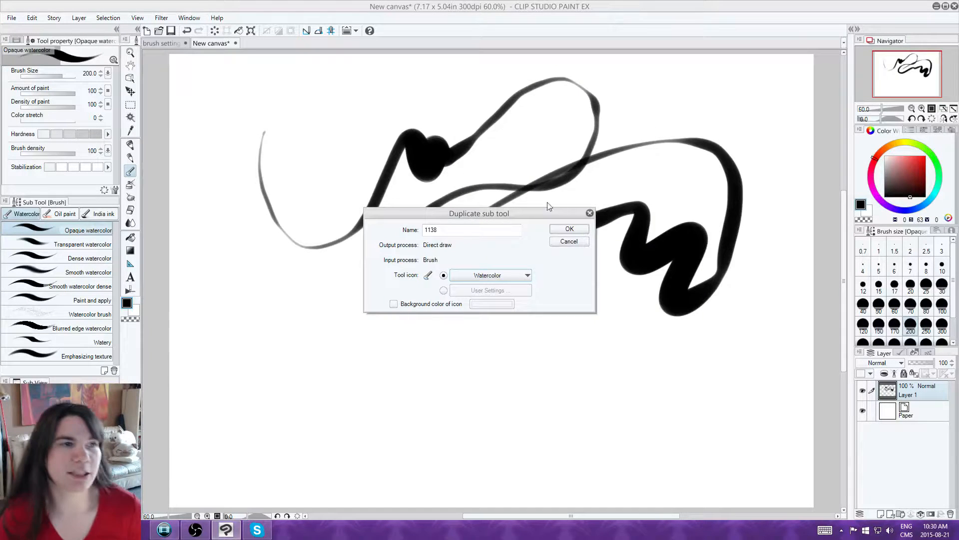
pyautogui.click(443, 290)
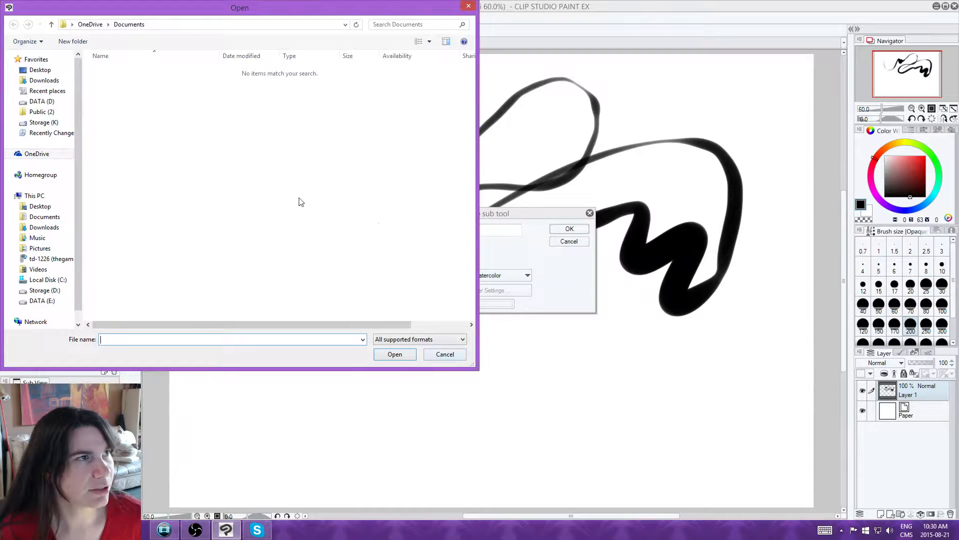
pyautogui.click(452, 355)
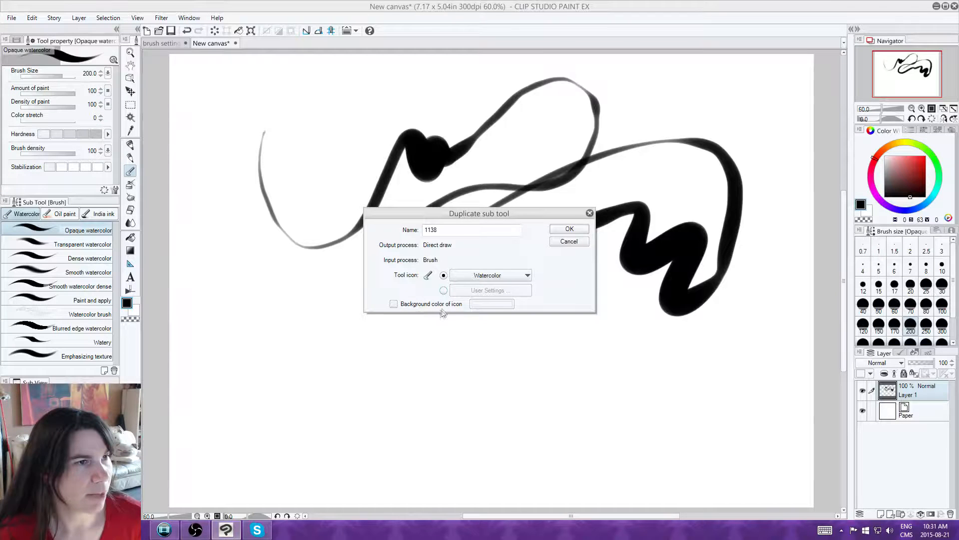
# Step: Give the duplicate's icon a light pink background (red 255, green 128, blue 255) and create the brush
pyautogui.click(393, 304)
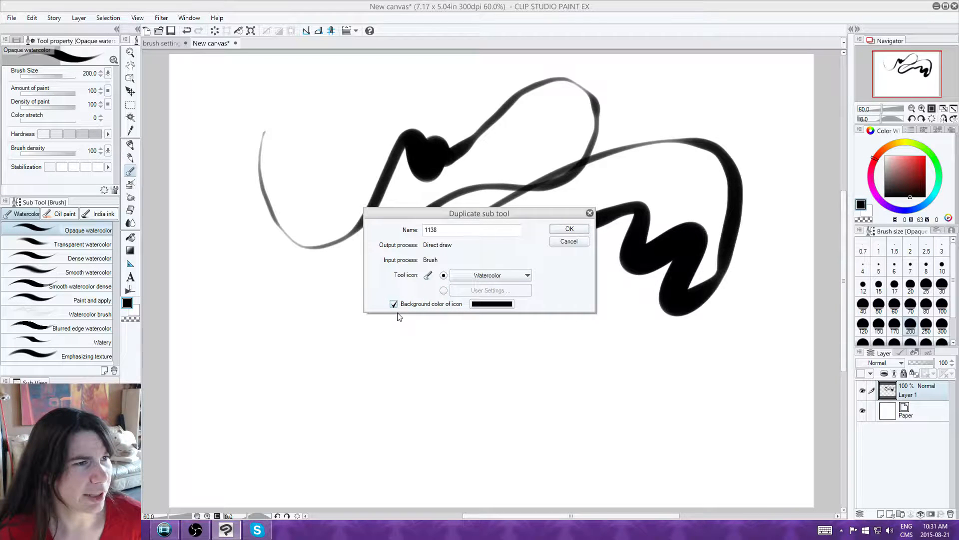
pyautogui.click(475, 305)
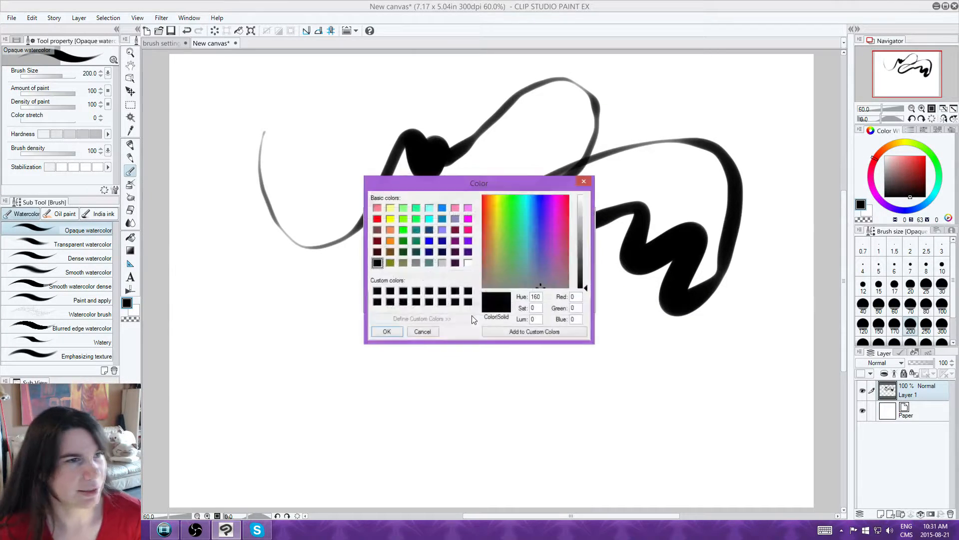
pyautogui.click(468, 208)
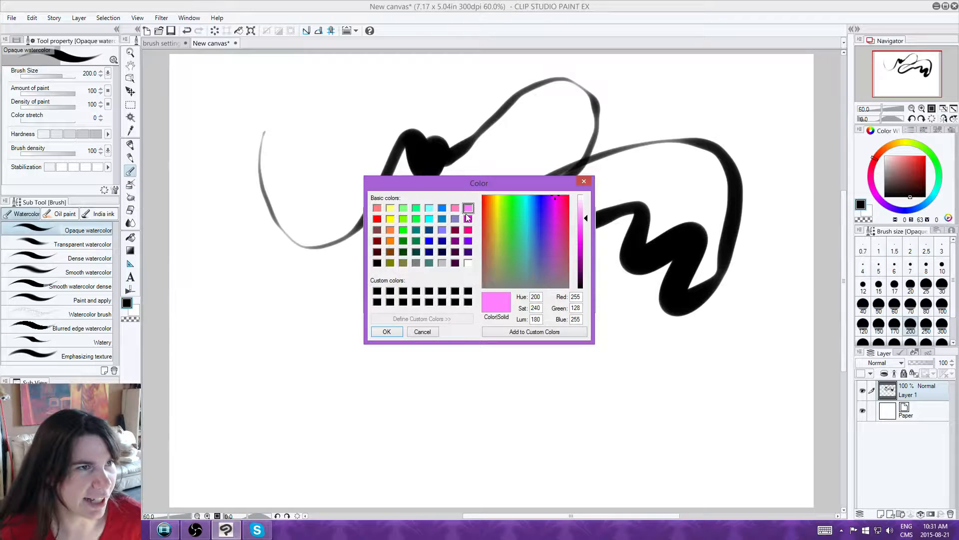
pyautogui.click(387, 333)
pyautogui.click(572, 229)
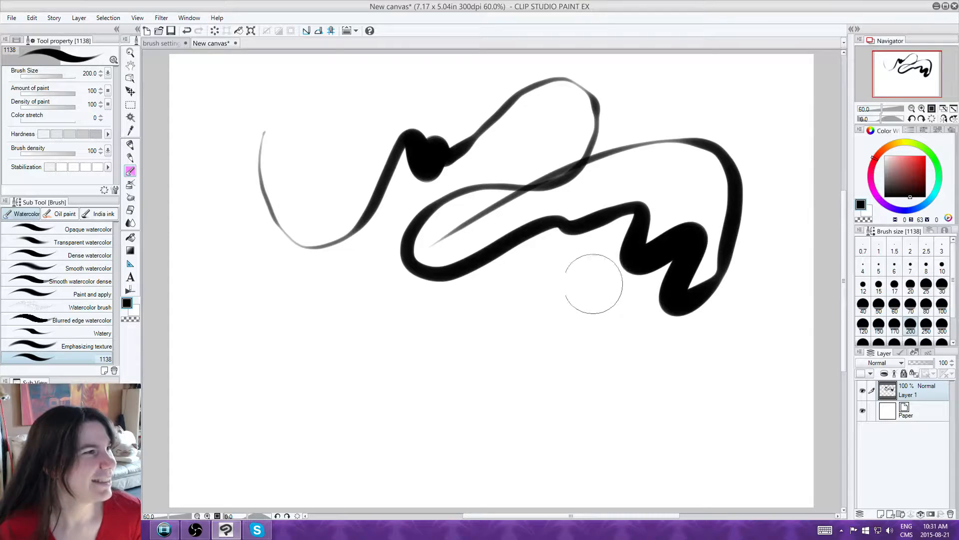
# Step: Compare the tool icons of the Emphasizing texture, 1138 and Opaque watercolor brushes by selecting each in turn
pyautogui.click(78, 347)
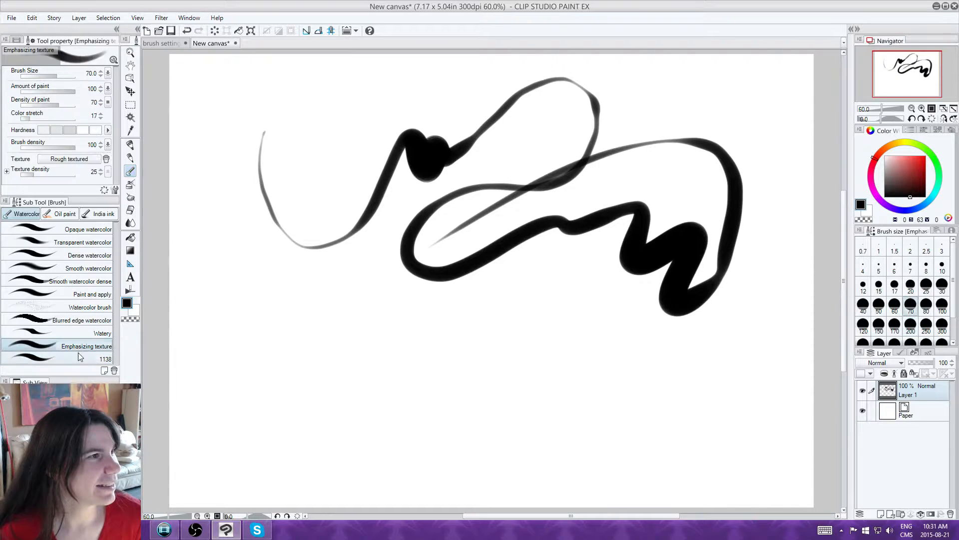
pyautogui.click(77, 357)
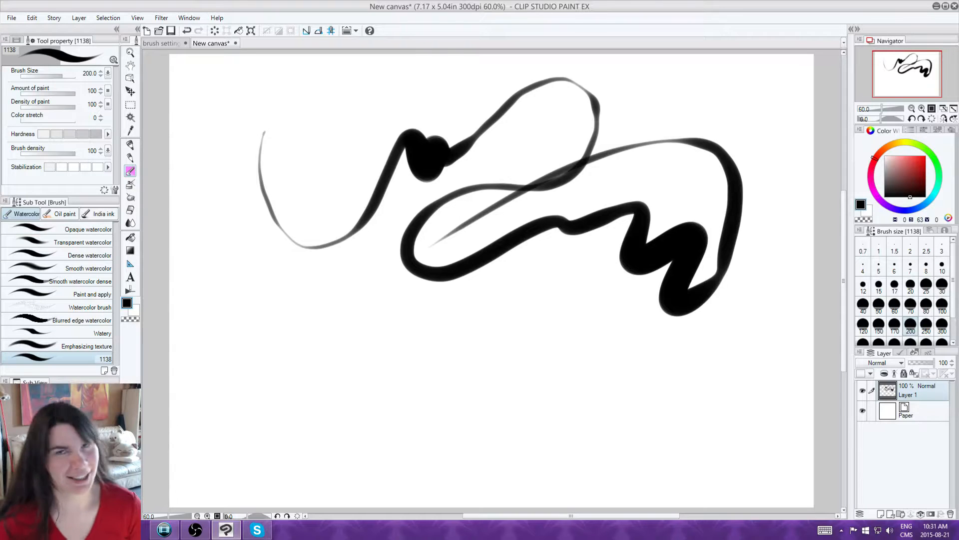
pyautogui.click(62, 229)
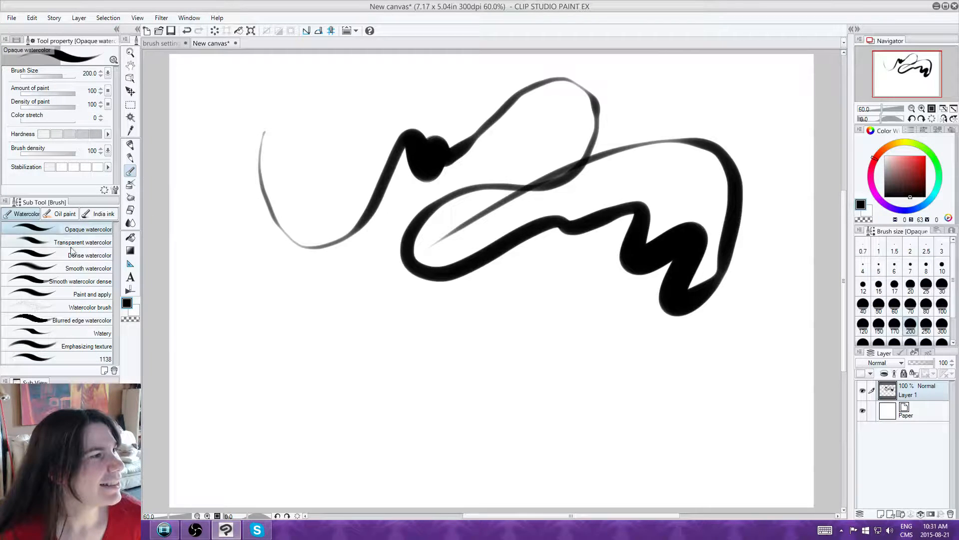
# Step: Select the 1138 watercolor brush, choose a bright blue and paint a broad zigzag over the black curves
pyautogui.click(63, 214)
pyautogui.click(28, 213)
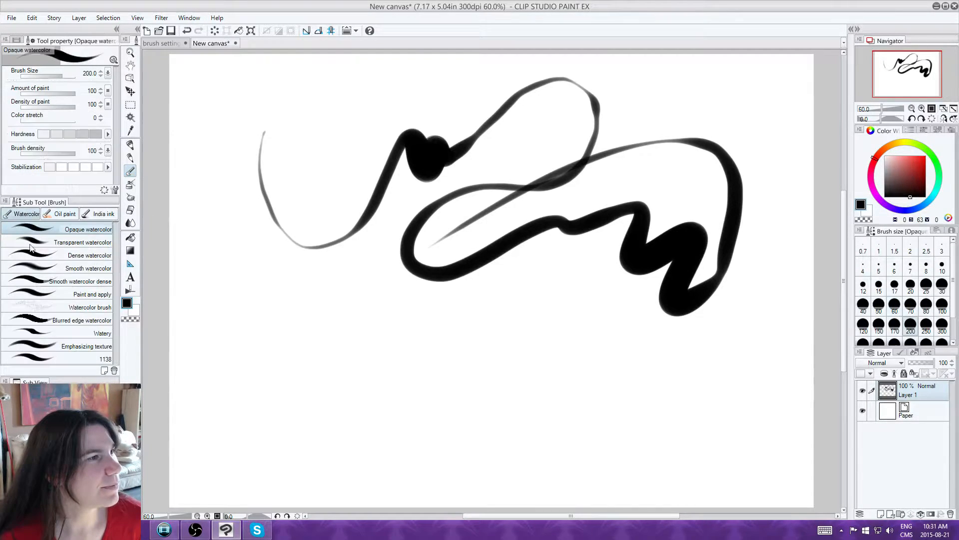
pyautogui.click(35, 356)
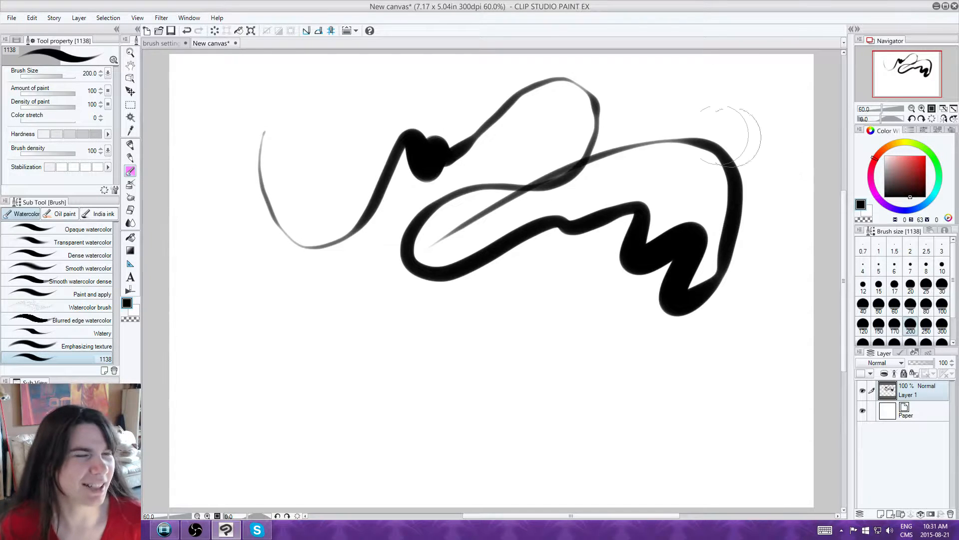
pyautogui.click(924, 206)
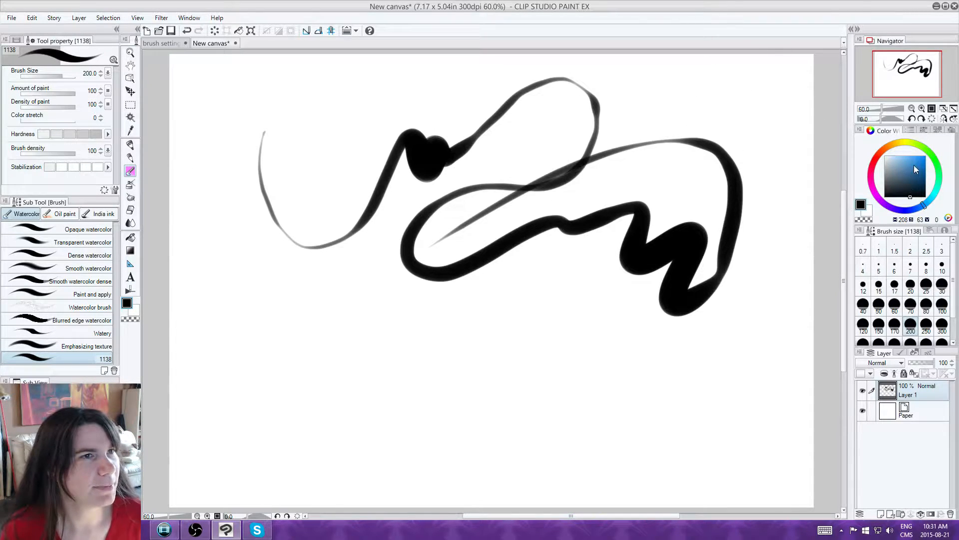
pyautogui.moveTo(915, 171); pyautogui.dragTo(926, 155)
pyautogui.moveTo(329, 214)
pyautogui.mouseDown()
pyautogui.moveTo(362, 313)
pyautogui.moveTo(600, 261)
pyautogui.moveTo(643, 200)
pyautogui.moveTo(647, 129)
pyautogui.moveTo(640, 380)
pyautogui.moveTo(367, 331)
pyautogui.mouseUp()
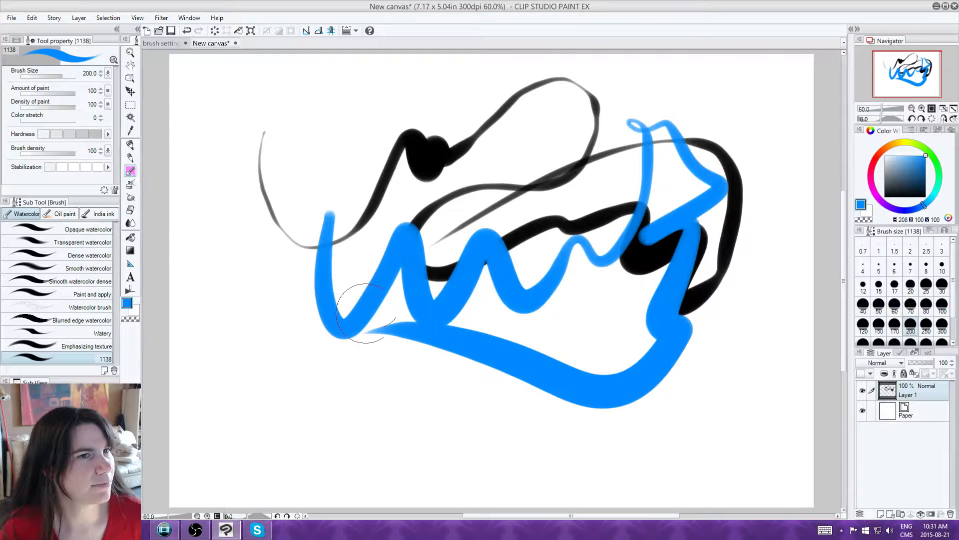
# Step: Set paint amount to 58, paint density to 37, color stretch to 21 and brush density to 51, and paint blue squiggles across the upper black curve
pyautogui.click(41, 107)
pyautogui.click(54, 93)
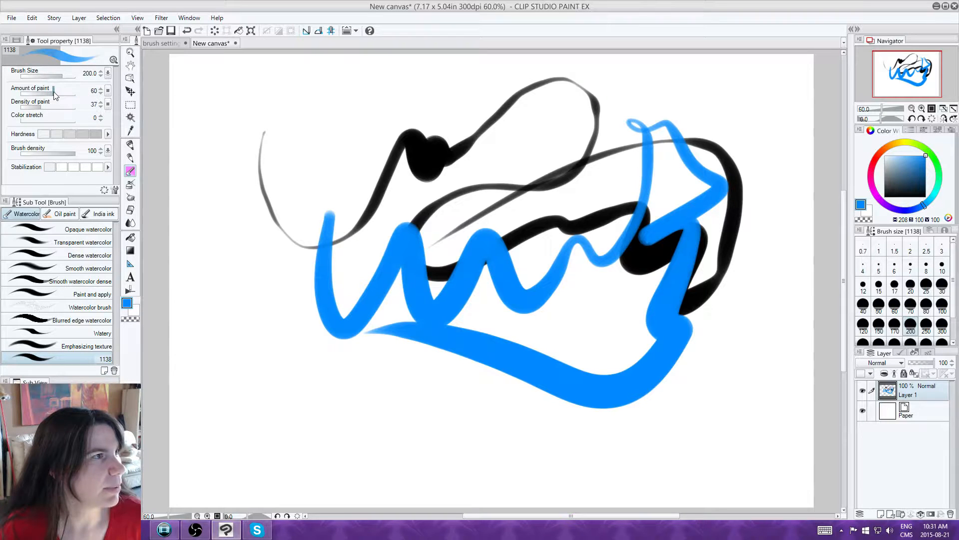
pyautogui.click(32, 121)
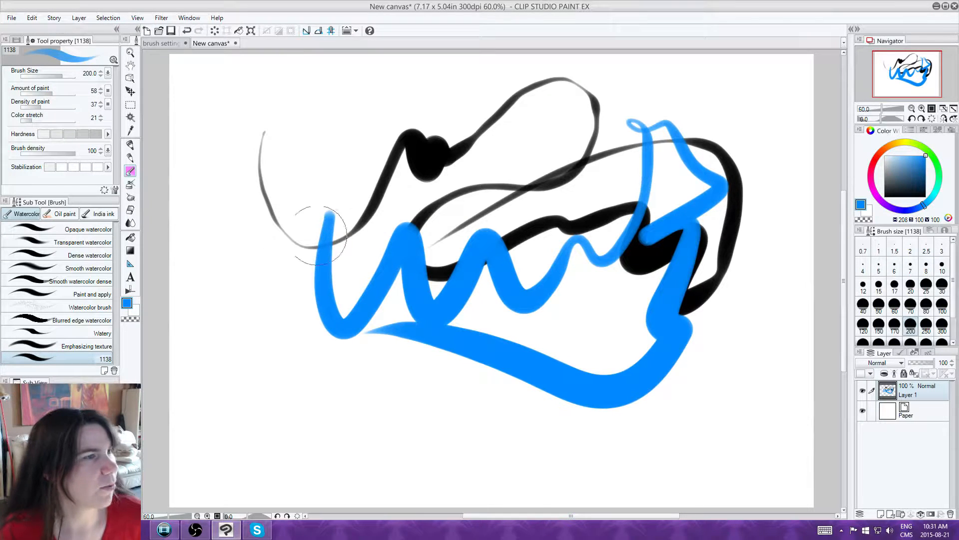
pyautogui.click(47, 153)
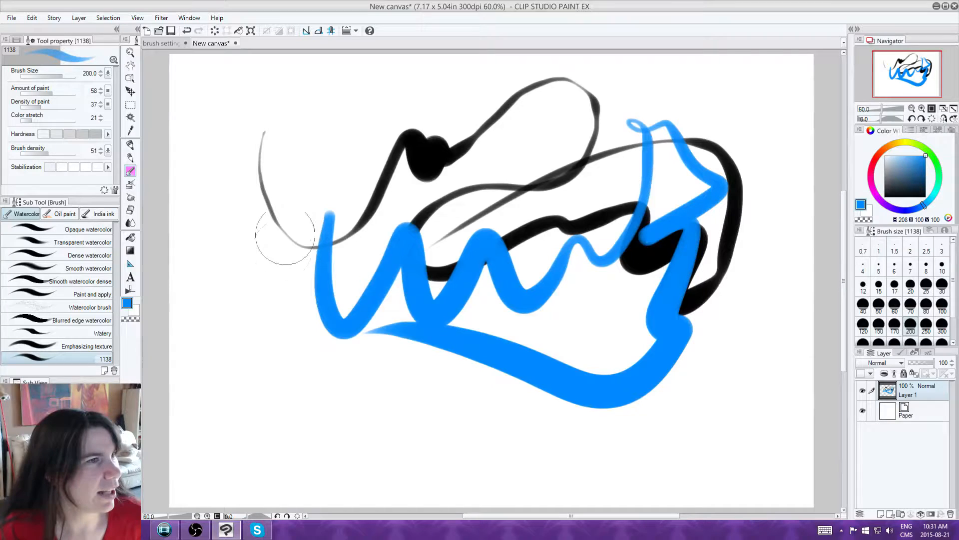
pyautogui.moveTo(318, 146)
pyautogui.mouseDown()
pyautogui.moveTo(332, 182)
pyautogui.moveTo(439, 120)
pyautogui.moveTo(525, 100)
pyautogui.moveTo(551, 120)
pyautogui.moveTo(631, 118)
pyautogui.mouseUp()
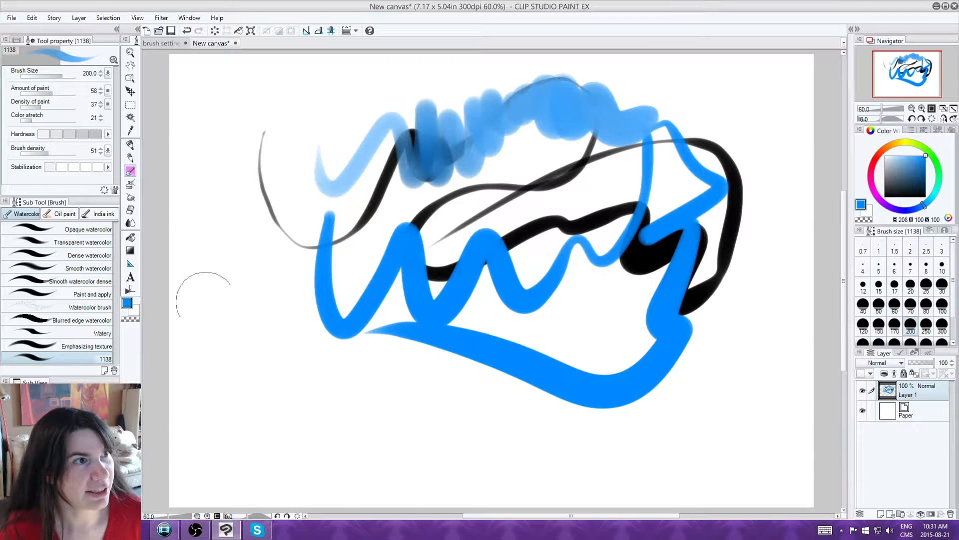
# Step: Change the Paper layer's color to light gray and hide that layer, leaving Layer 1 selected
pyautogui.click(862, 411)
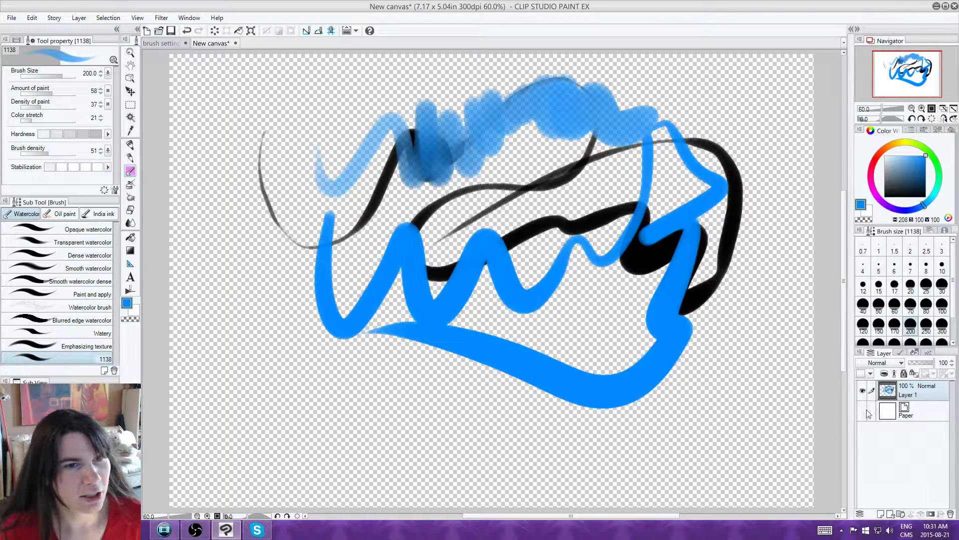
pyautogui.click(863, 411)
pyautogui.doubleClick(887, 411)
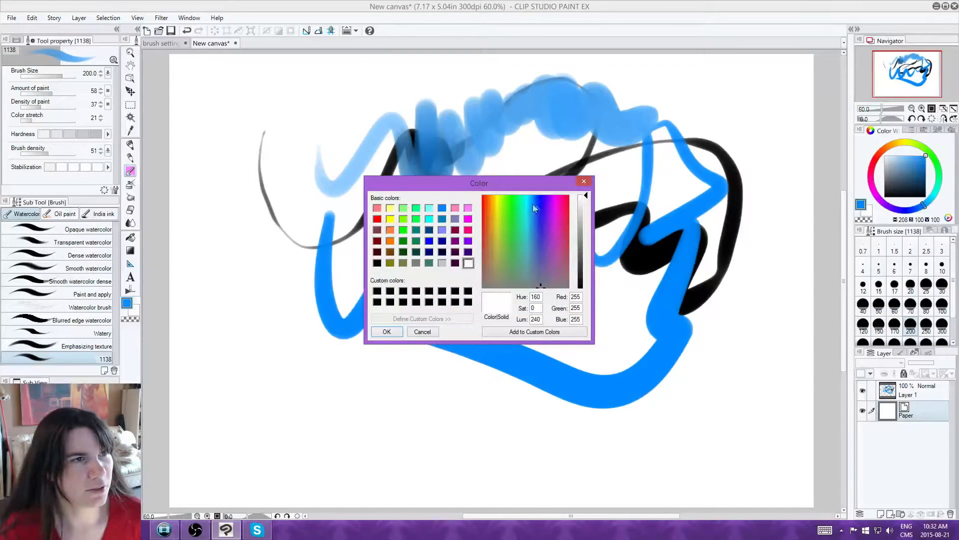
pyautogui.click(395, 332)
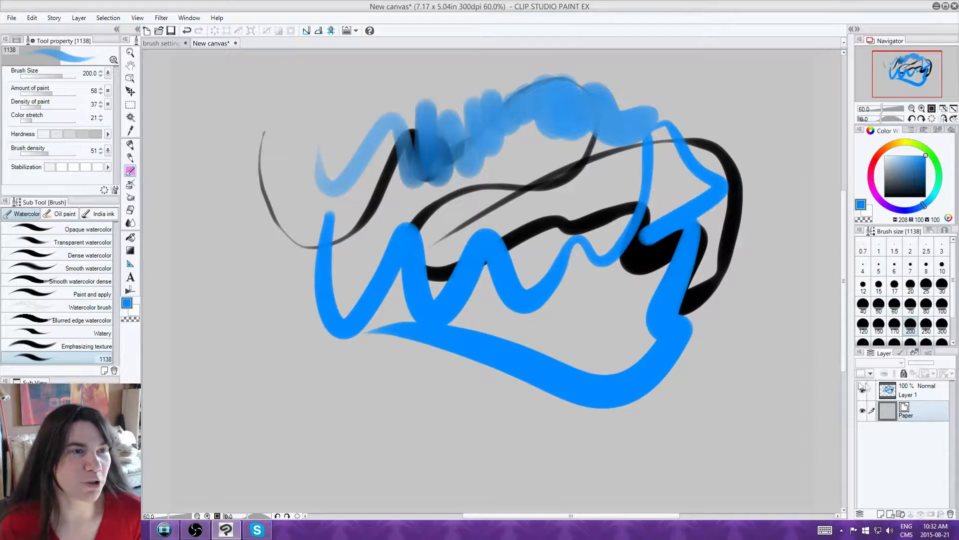
pyautogui.click(863, 412)
pyautogui.click(916, 392)
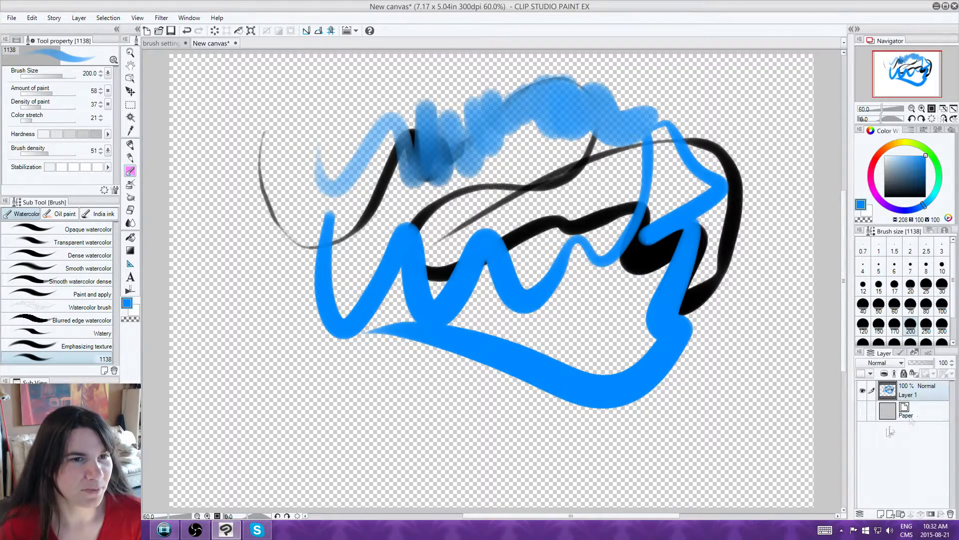
# Step: Add a new layer directly above the Paper layer and fill it with white
pyautogui.click(926, 411)
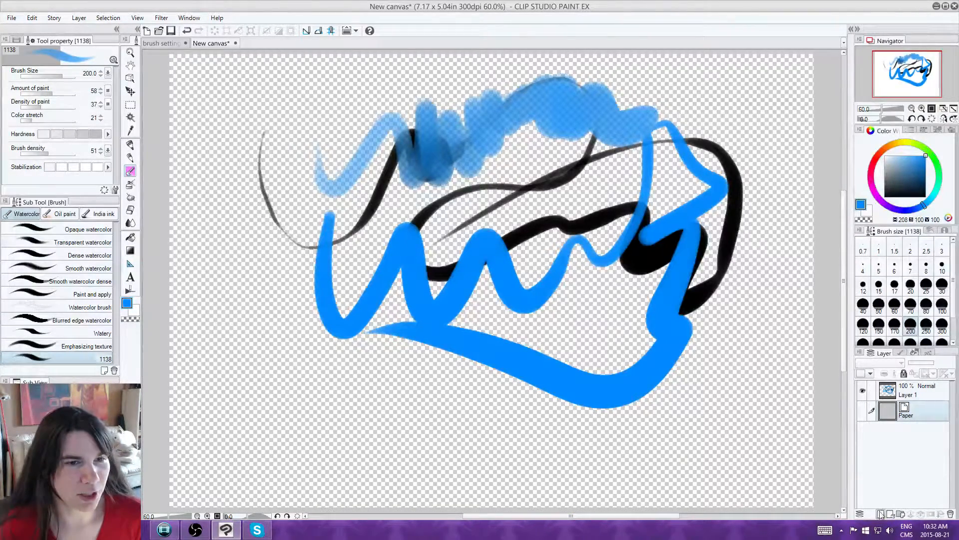
pyautogui.click(881, 513)
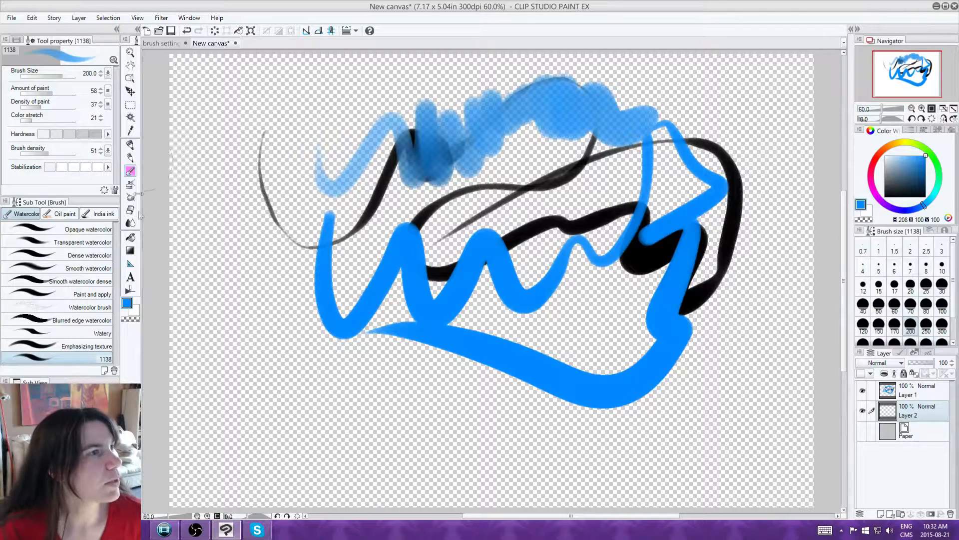
pyautogui.click(134, 310)
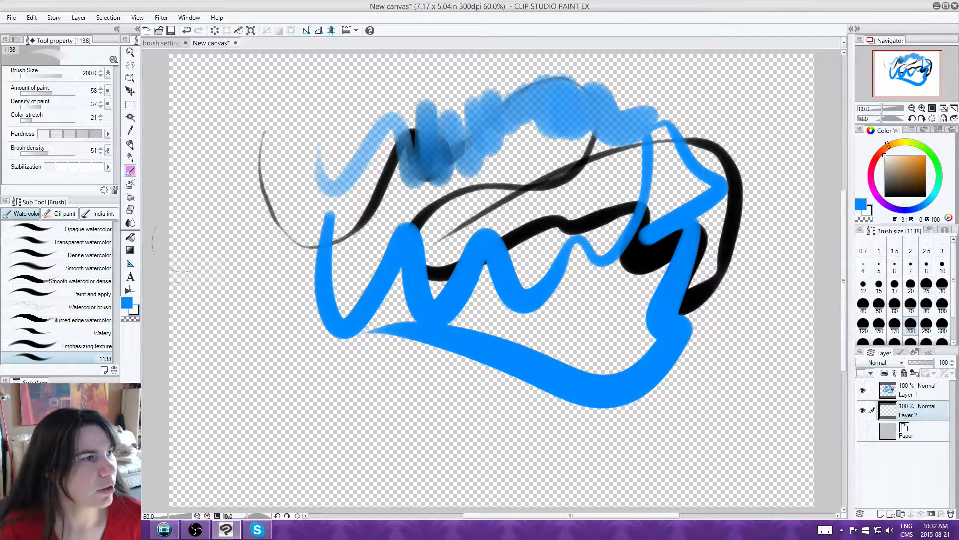
pyautogui.click(238, 31)
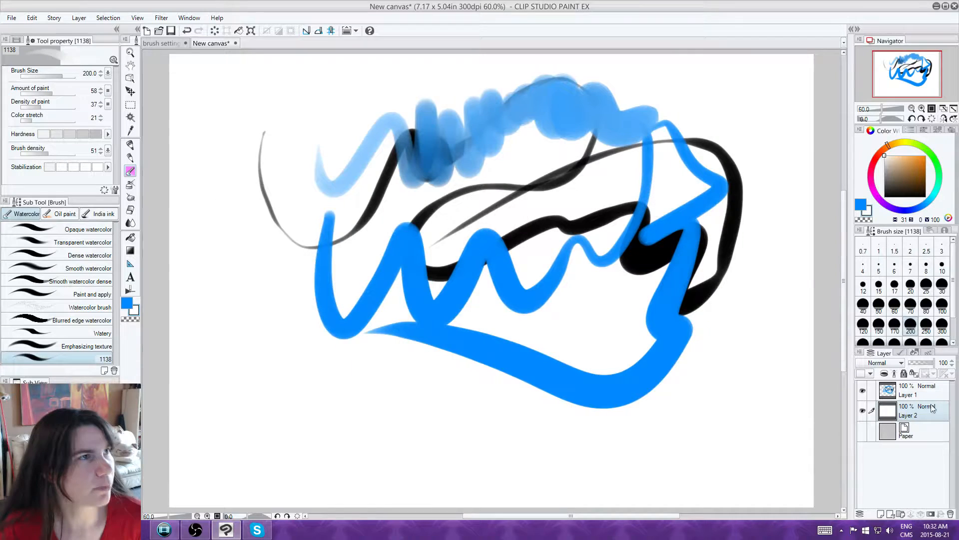
# Step: Paint an orange zigzag on the white-filled Layer 2, hide Layer 1 and overlap the orange with blue strokes
pyautogui.click(926, 156)
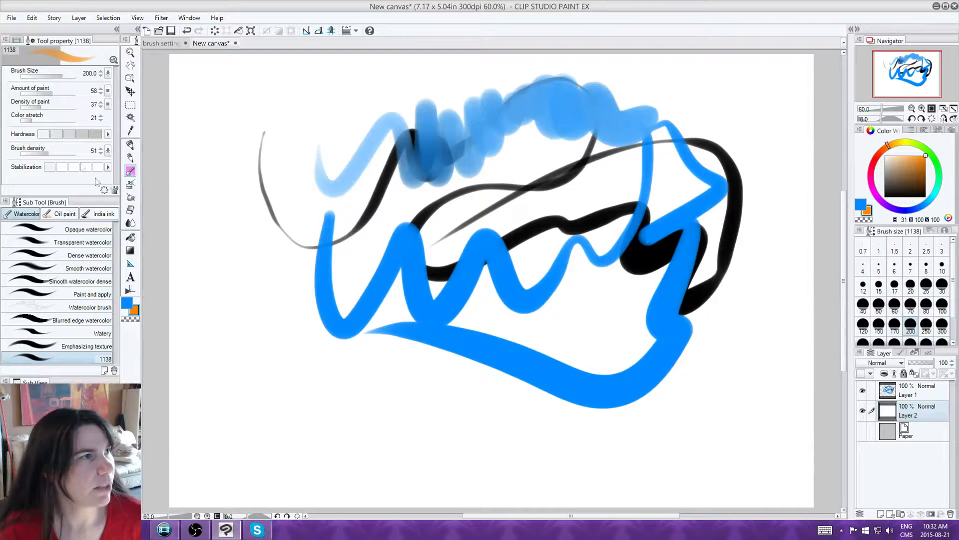
pyautogui.moveTo(243, 392)
pyautogui.mouseDown()
pyautogui.moveTo(345, 294)
pyautogui.moveTo(405, 340)
pyautogui.moveTo(563, 265)
pyautogui.moveTo(657, 274)
pyautogui.mouseUp()
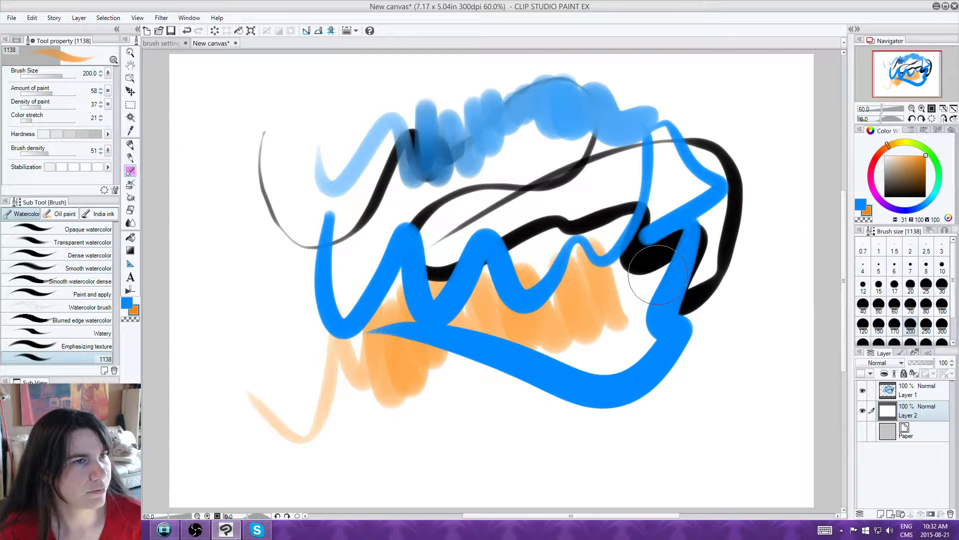
pyautogui.click(863, 391)
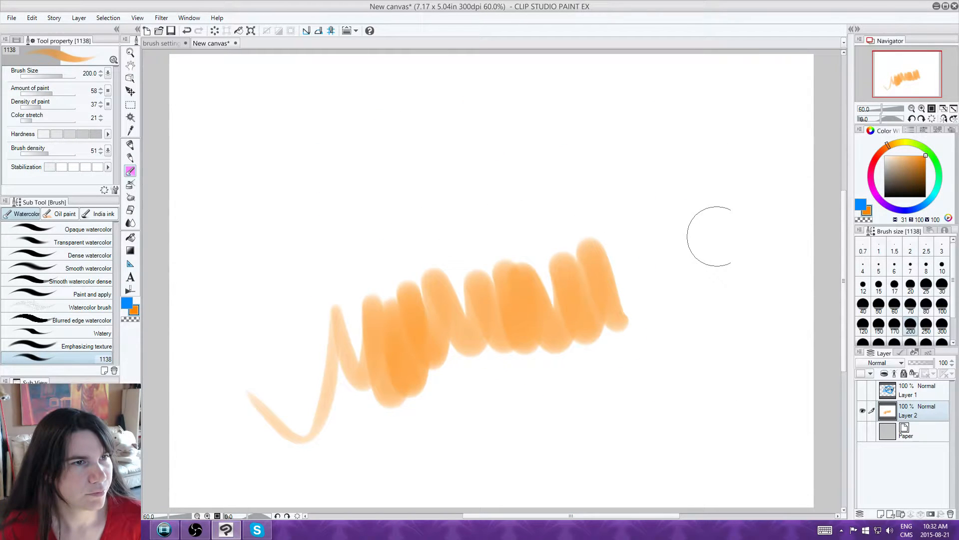
pyautogui.click(861, 205)
pyautogui.moveTo(533, 289)
pyautogui.mouseDown()
pyautogui.moveTo(563, 205)
pyautogui.moveTo(538, 235)
pyautogui.moveTo(545, 270)
pyautogui.moveTo(610, 270)
pyautogui.moveTo(654, 284)
pyautogui.moveTo(761, 277)
pyautogui.moveTo(694, 210)
pyautogui.moveTo(626, 279)
pyautogui.mouseUp()
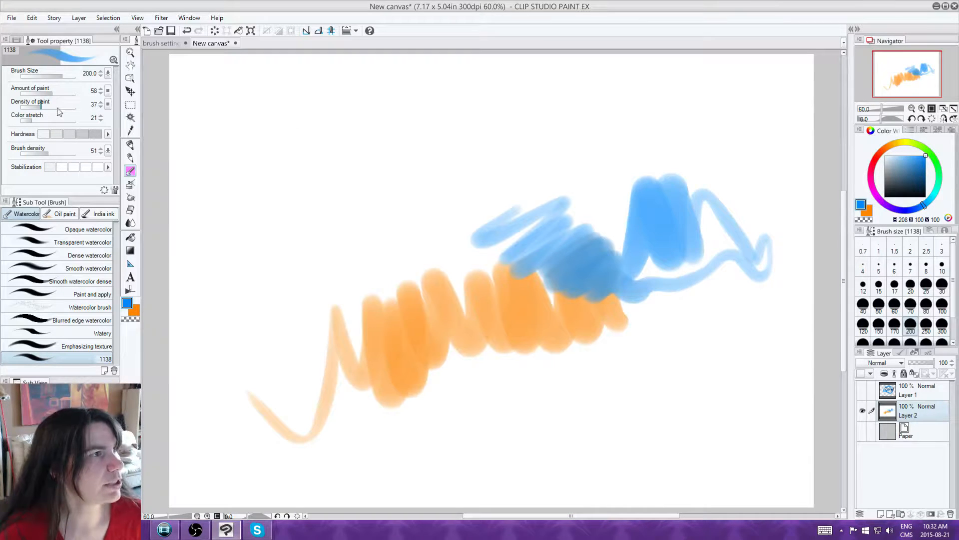
# Step: Set amount and density of paint to 100 and color stretch to 0, and paint a blue curve on the redisplayed Layer 1
pyautogui.moveTo(59, 111)
pyautogui.mouseDown()
pyautogui.moveTo(77, 107)
pyautogui.moveTo(46, 93)
pyautogui.moveTo(105, 95)
pyautogui.mouseUp()
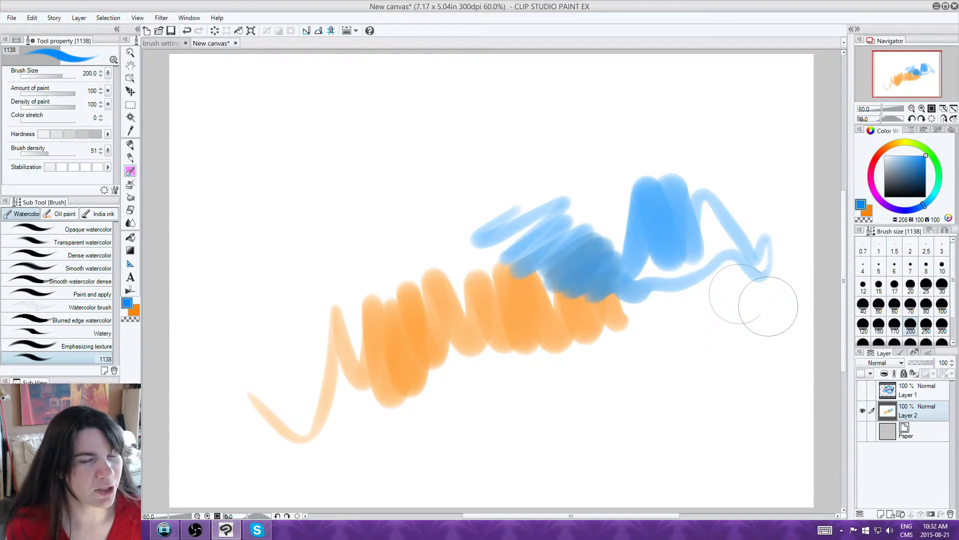
pyautogui.click(862, 392)
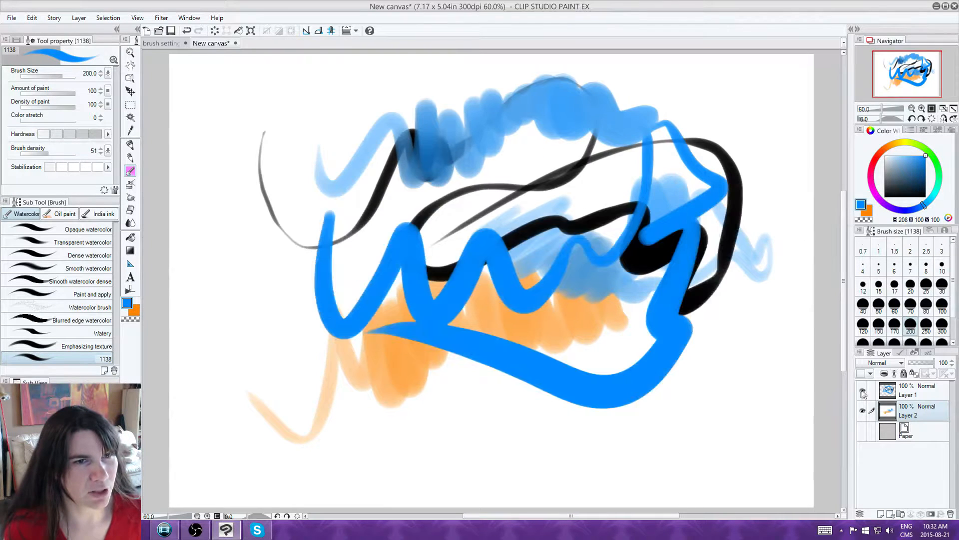
pyautogui.click(862, 392)
pyautogui.click(863, 391)
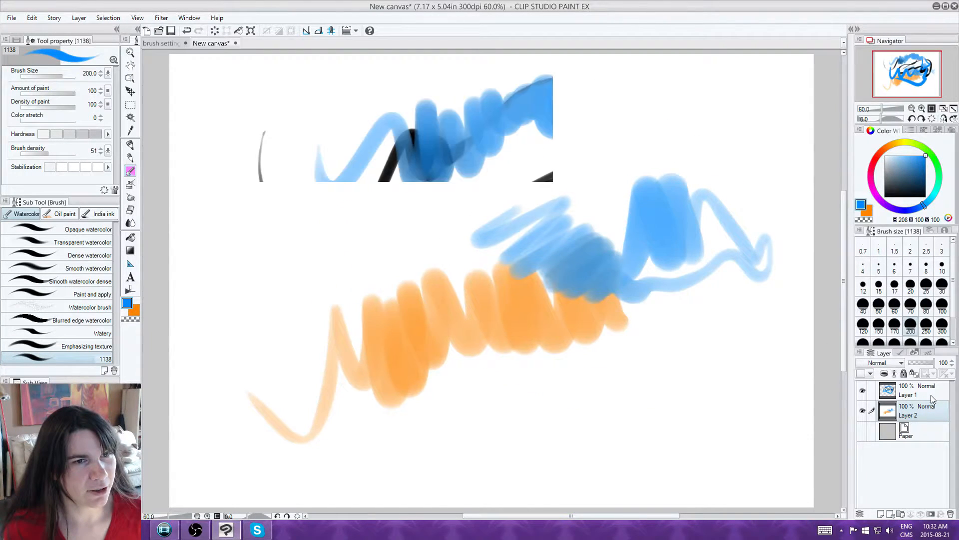
pyautogui.click(931, 395)
pyautogui.moveTo(249, 273)
pyautogui.mouseDown()
pyautogui.moveTo(303, 389)
pyautogui.moveTo(418, 435)
pyautogui.moveTo(520, 439)
pyautogui.mouseUp()
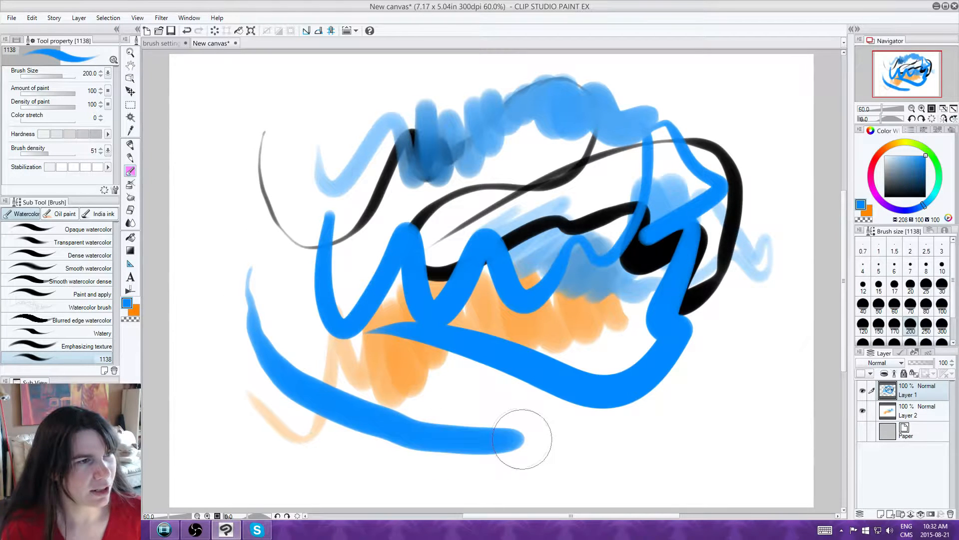
# Step: Paint three long blue curves on Layer 2 for comparison, hiding Layer 1 after the first one
pyautogui.click(922, 416)
pyautogui.moveTo(250, 270)
pyautogui.mouseDown()
pyautogui.moveTo(253, 302)
pyautogui.moveTo(300, 391)
pyautogui.moveTo(389, 423)
pyautogui.moveTo(549, 442)
pyautogui.mouseUp()
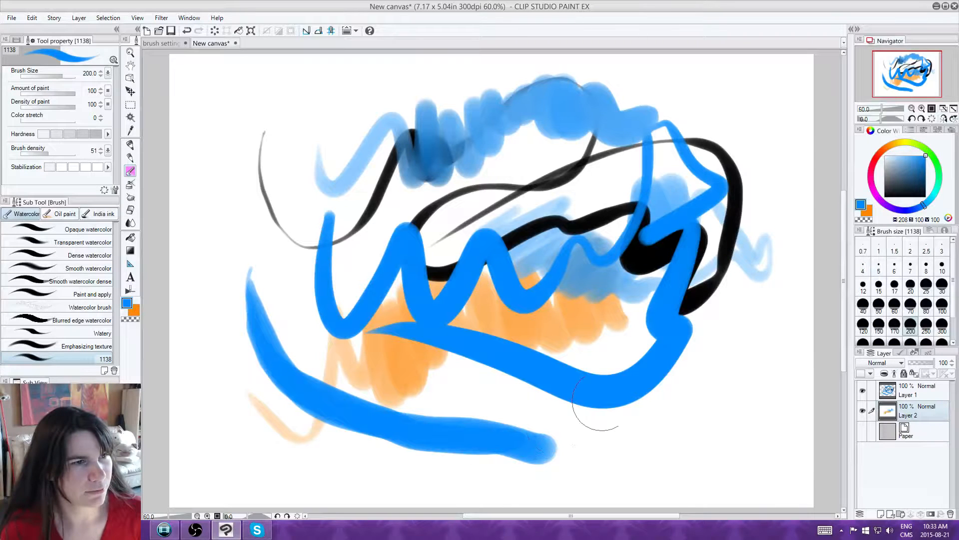
pyautogui.click(863, 389)
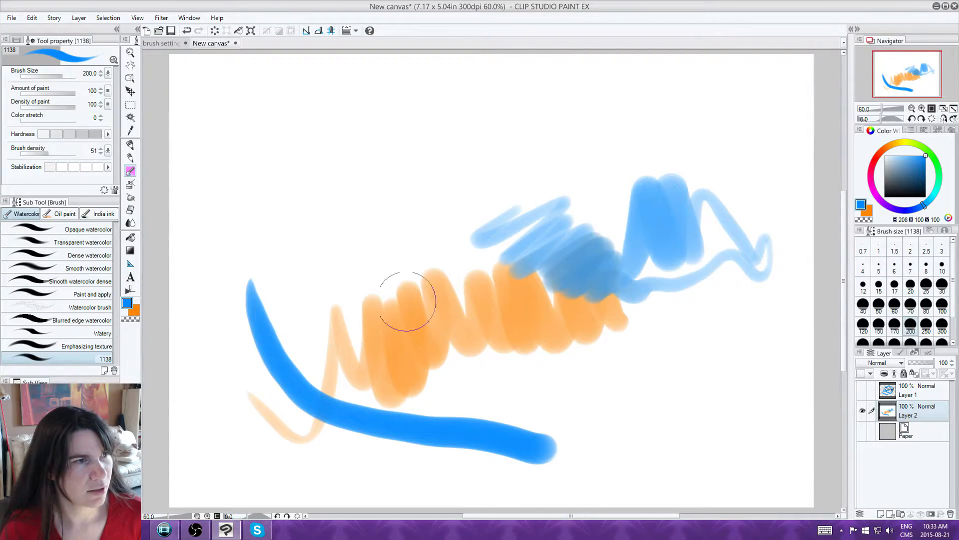
pyautogui.moveTo(285, 272)
pyautogui.mouseDown()
pyautogui.moveTo(460, 385)
pyautogui.moveTo(648, 427)
pyautogui.mouseUp()
pyautogui.moveTo(382, 322)
pyautogui.mouseDown()
pyautogui.moveTo(622, 355)
pyautogui.moveTo(717, 431)
pyautogui.mouseUp()
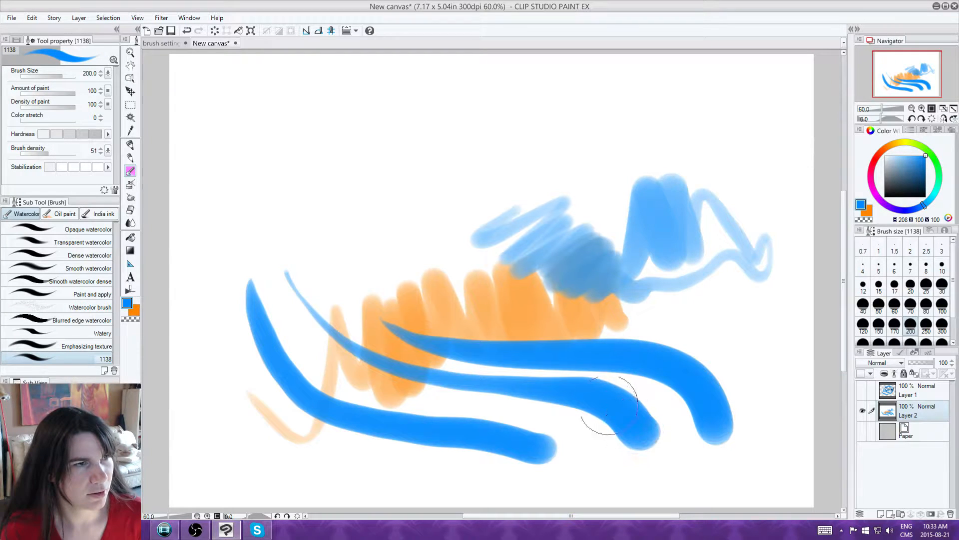
# Step: Paint one Layer 2 stroke with paint density 23 and another with paint density 100 and amount of paint 21
pyautogui.click(33, 105)
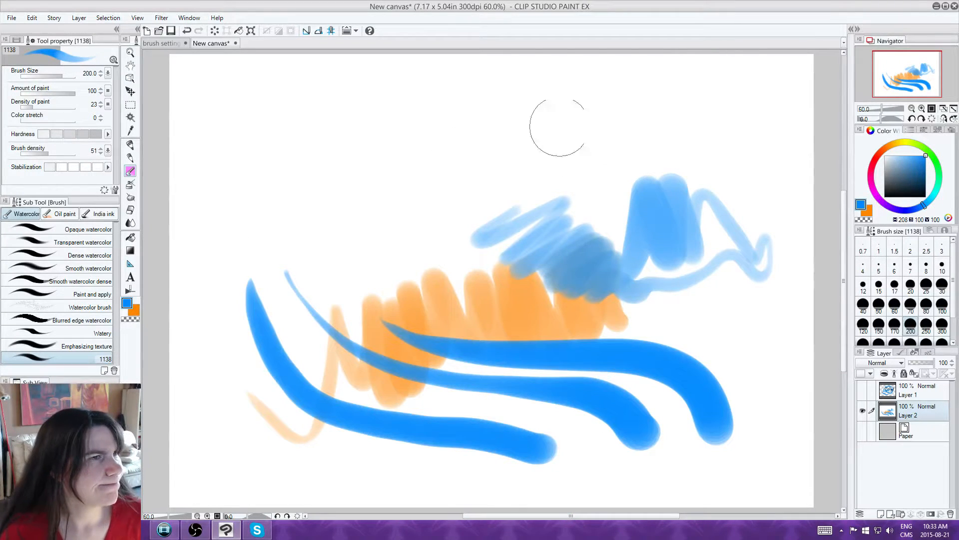
pyautogui.moveTo(577, 129)
pyautogui.mouseDown()
pyautogui.moveTo(368, 174)
pyautogui.moveTo(258, 212)
pyautogui.mouseUp()
pyautogui.moveTo(57, 106); pyautogui.dragTo(118, 101)
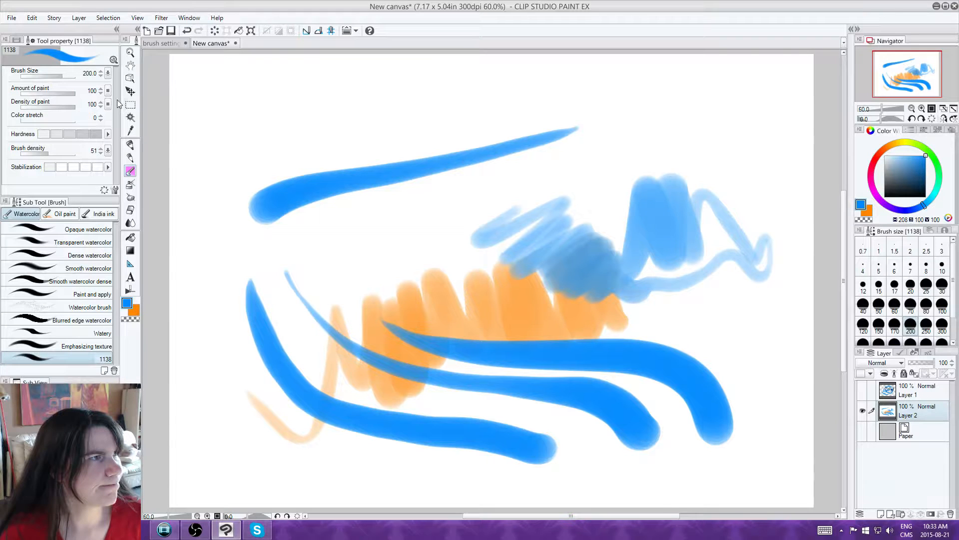
pyautogui.click(33, 93)
pyautogui.moveTo(342, 88)
pyautogui.mouseDown()
pyautogui.moveTo(324, 214)
pyautogui.moveTo(553, 457)
pyautogui.moveTo(642, 382)
pyautogui.mouseUp()
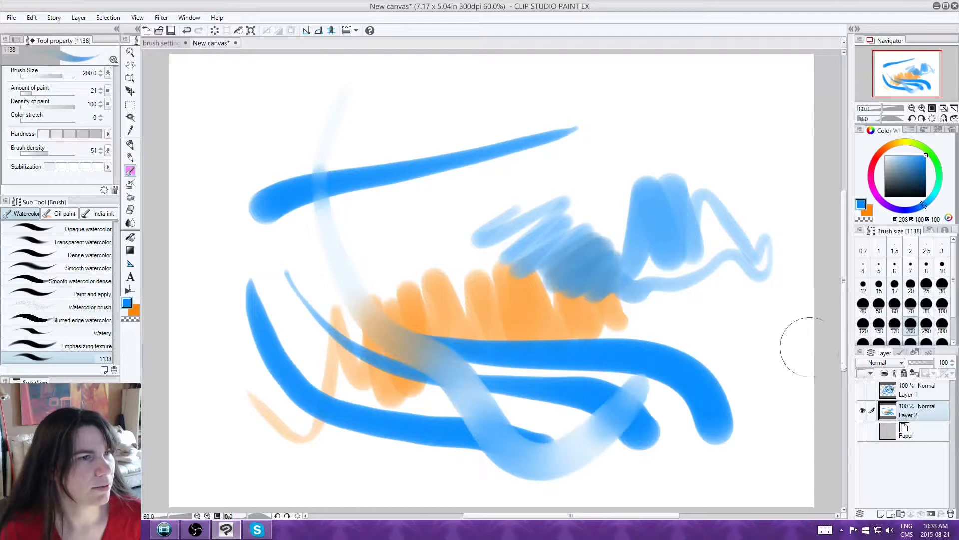
# Step: Show Layer 1, paint several long blue curves on it, and paint a comparison stroke on the white-filled Layer 2
pyautogui.click(863, 390)
pyautogui.click(910, 392)
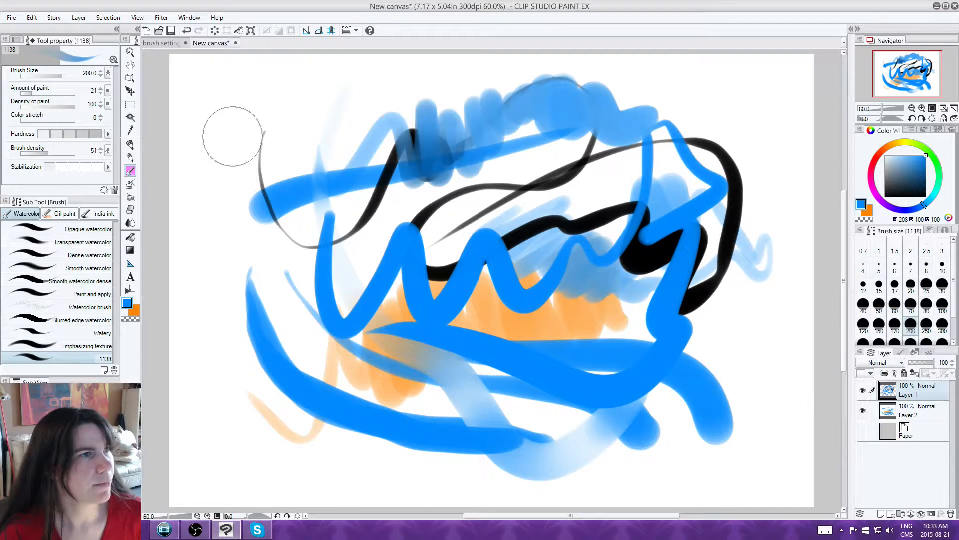
pyautogui.moveTo(290, 88)
pyautogui.mouseDown()
pyautogui.moveTo(262, 150)
pyautogui.moveTo(256, 272)
pyautogui.mouseUp()
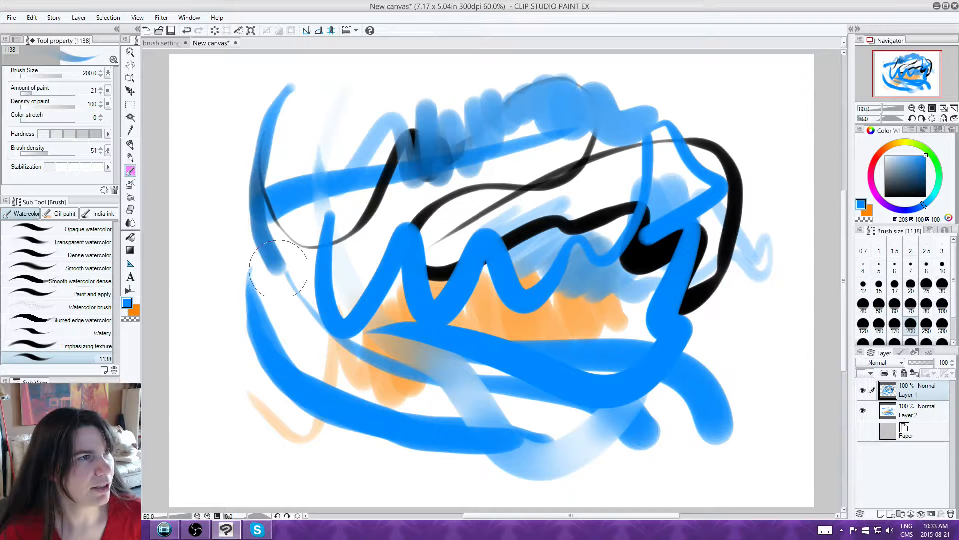
pyautogui.moveTo(435, 429)
pyautogui.mouseDown()
pyautogui.moveTo(547, 465)
pyautogui.moveTo(739, 439)
pyautogui.mouseUp()
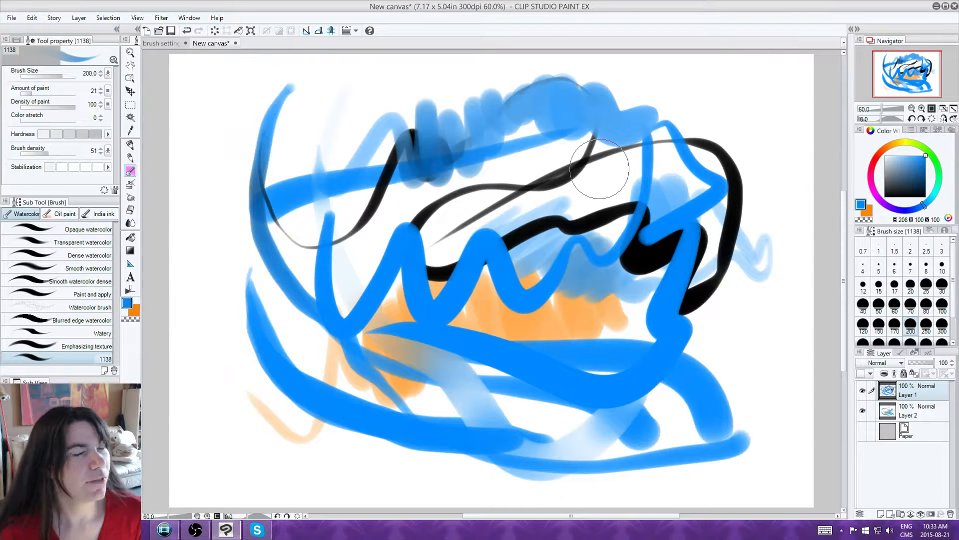
pyautogui.moveTo(215, 102)
pyautogui.mouseDown()
pyautogui.moveTo(203, 225)
pyautogui.moveTo(257, 396)
pyautogui.moveTo(460, 464)
pyautogui.mouseUp()
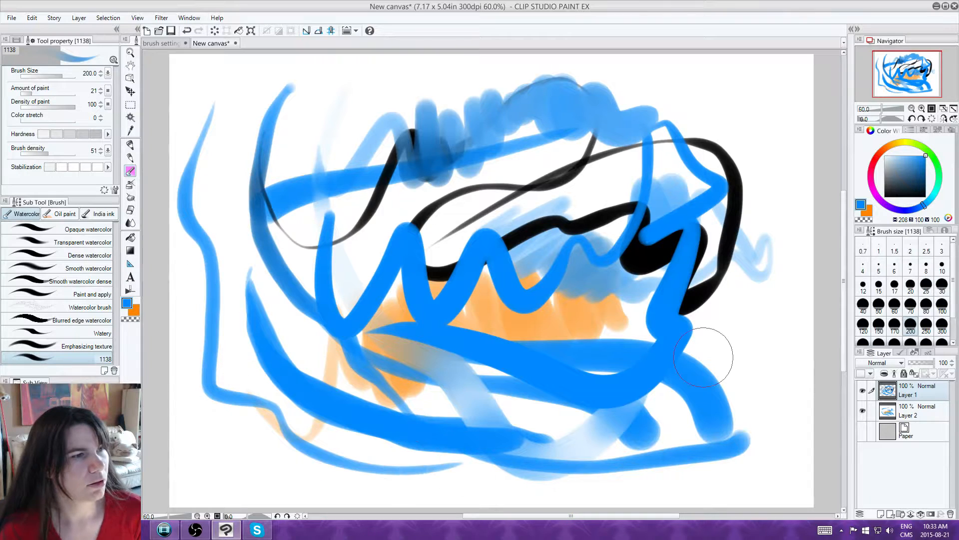
pyautogui.click(905, 414)
pyautogui.moveTo(227, 280)
pyautogui.mouseDown()
pyautogui.moveTo(240, 421)
pyautogui.moveTo(570, 502)
pyautogui.mouseUp()
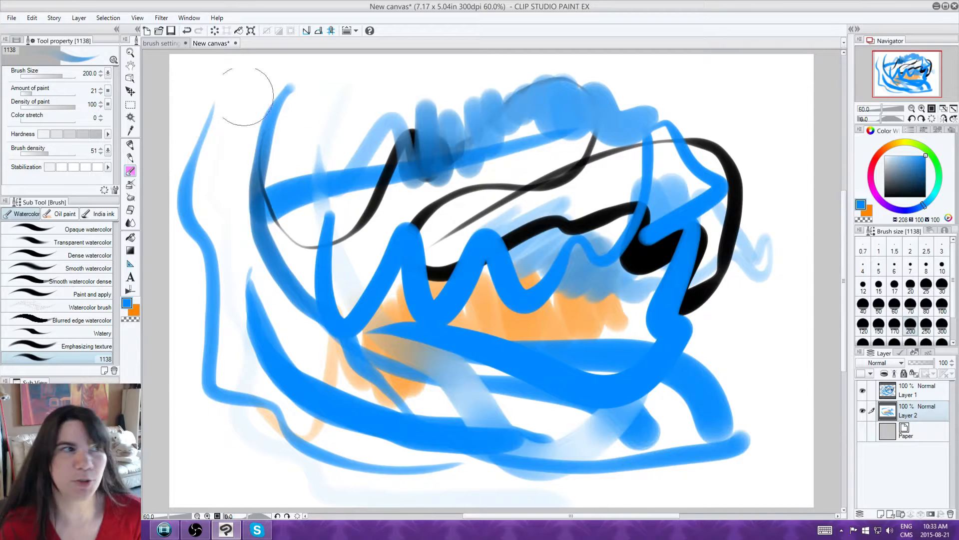
# Step: Paint a long blue stroke on Layer 1, and set the brush hardness to its lowest level to paint soft-edged zigzags
pyautogui.click(907, 394)
pyautogui.moveTo(233, 119)
pyautogui.mouseDown()
pyautogui.moveTo(232, 289)
pyautogui.moveTo(272, 447)
pyautogui.mouseUp()
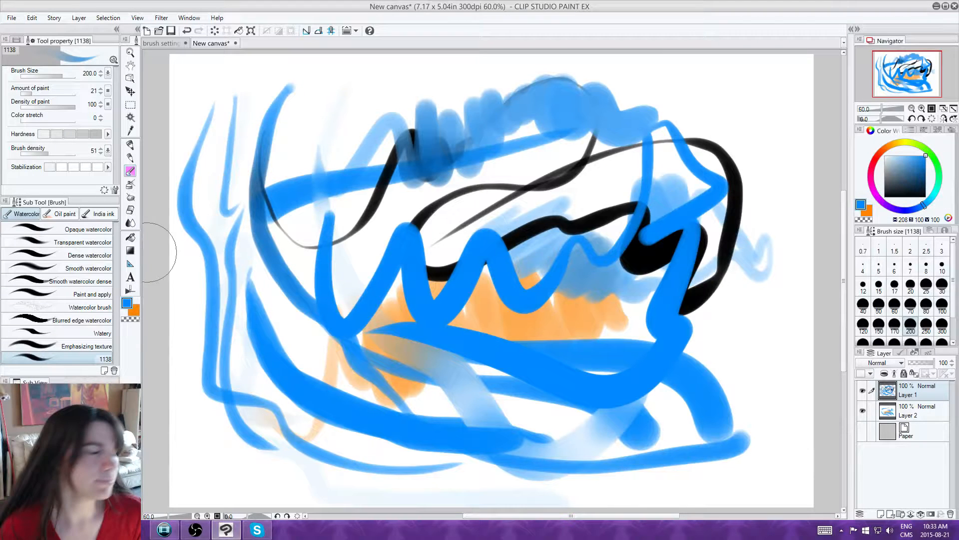
pyautogui.click(45, 135)
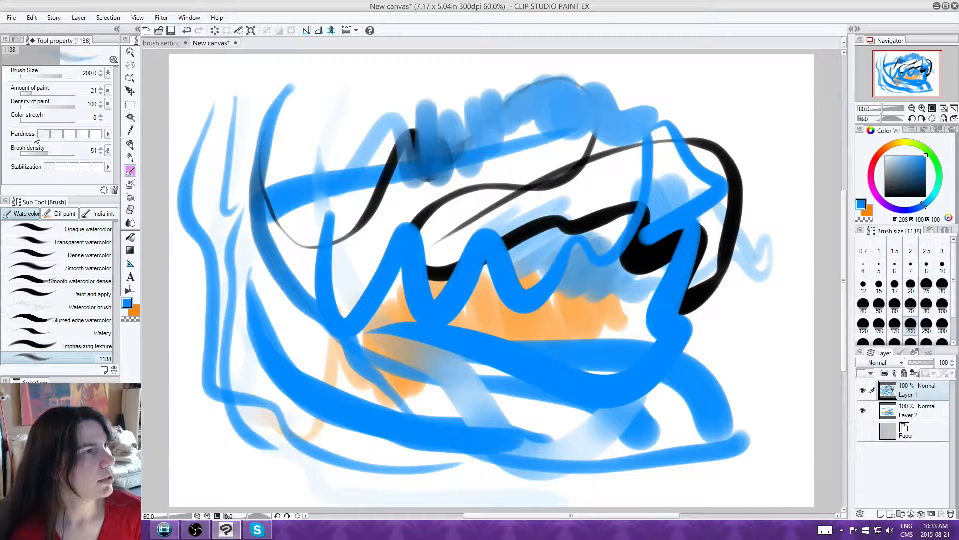
pyautogui.moveTo(357, 75)
pyautogui.mouseDown()
pyautogui.moveTo(258, 138)
pyautogui.moveTo(199, 137)
pyautogui.moveTo(295, 150)
pyautogui.moveTo(769, 90)
pyautogui.moveTo(799, 210)
pyautogui.mouseUp()
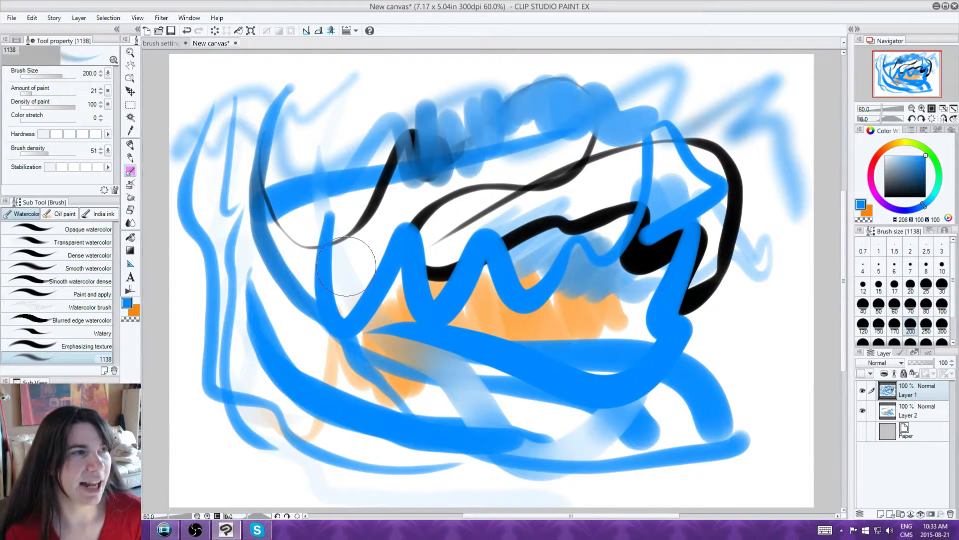
# Step: Make the anti-aliasing setting visible in the brush's tool properties and register all current settings as the initial settings
pyautogui.click(114, 189)
pyautogui.click(350, 171)
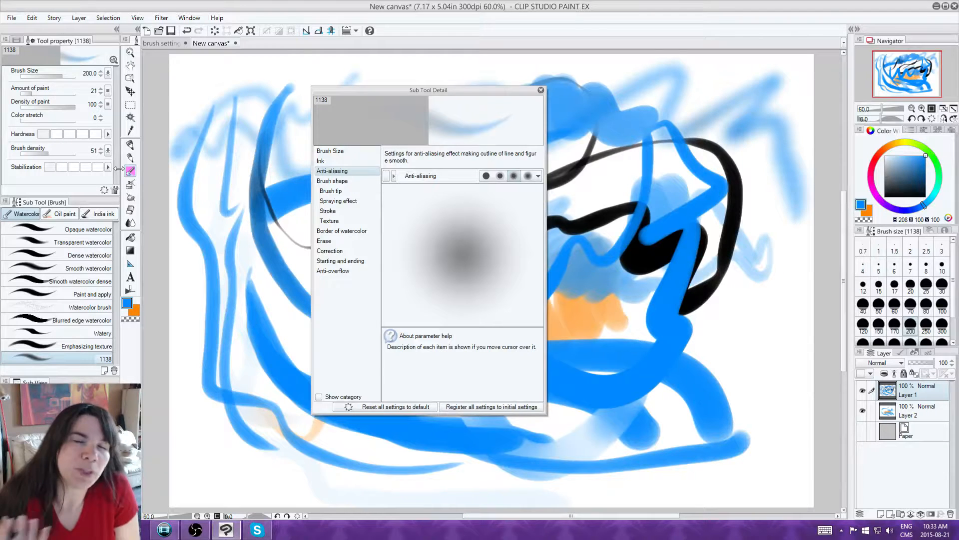
pyautogui.moveTo(386, 179)
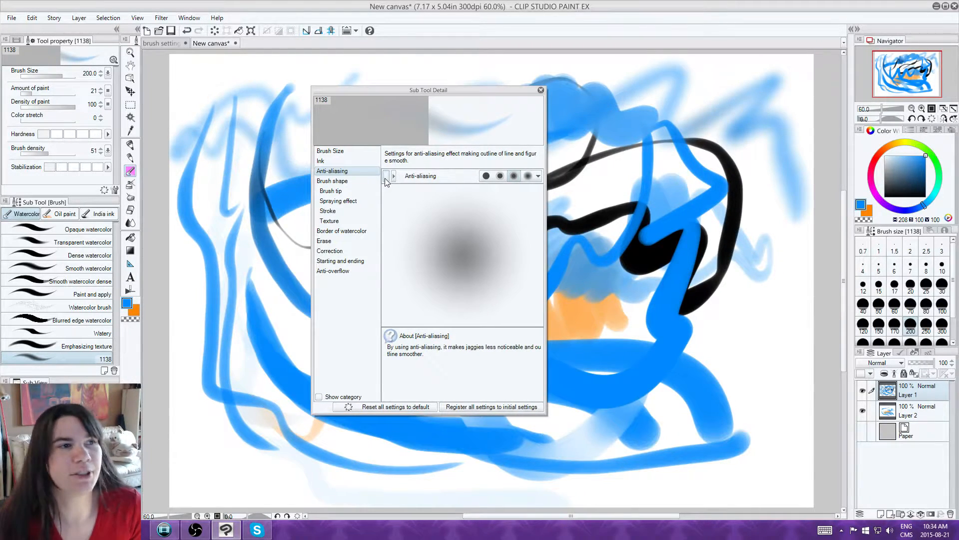
pyautogui.click(386, 176)
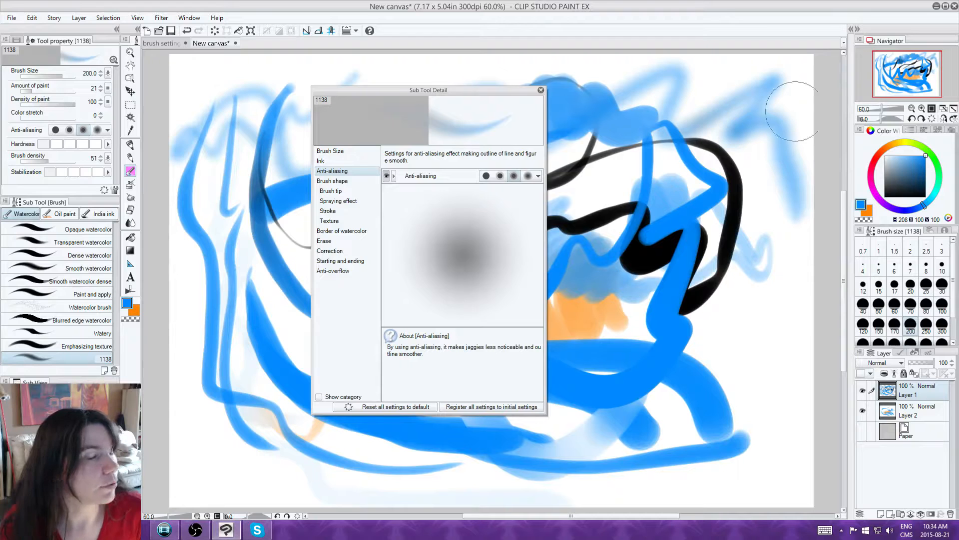
pyautogui.moveTo(485, 95); pyautogui.dragTo(650, 76)
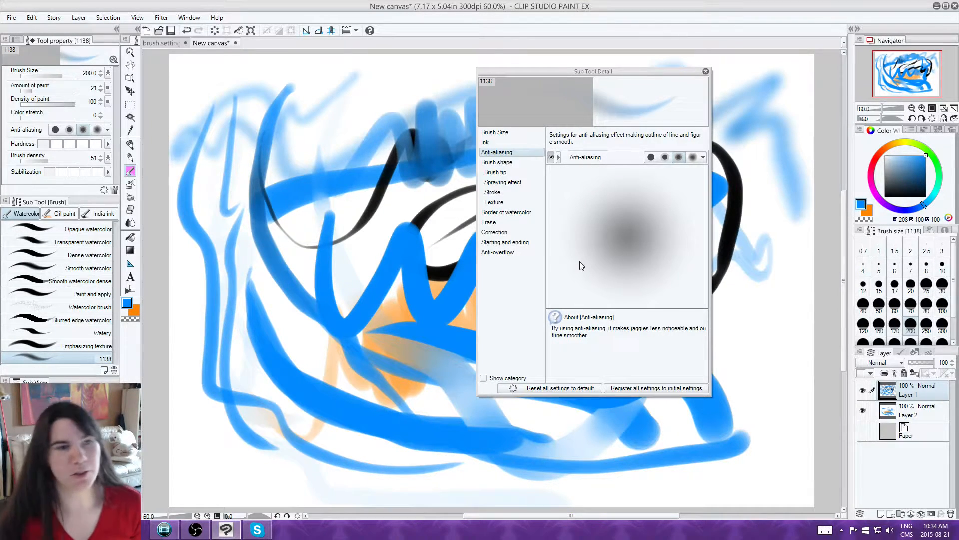
pyautogui.click(651, 391)
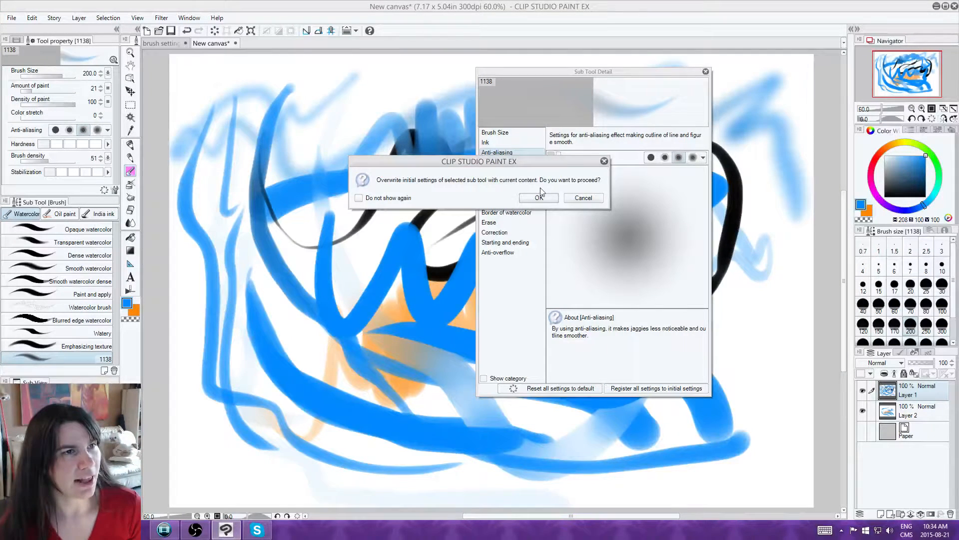
pyautogui.click(540, 197)
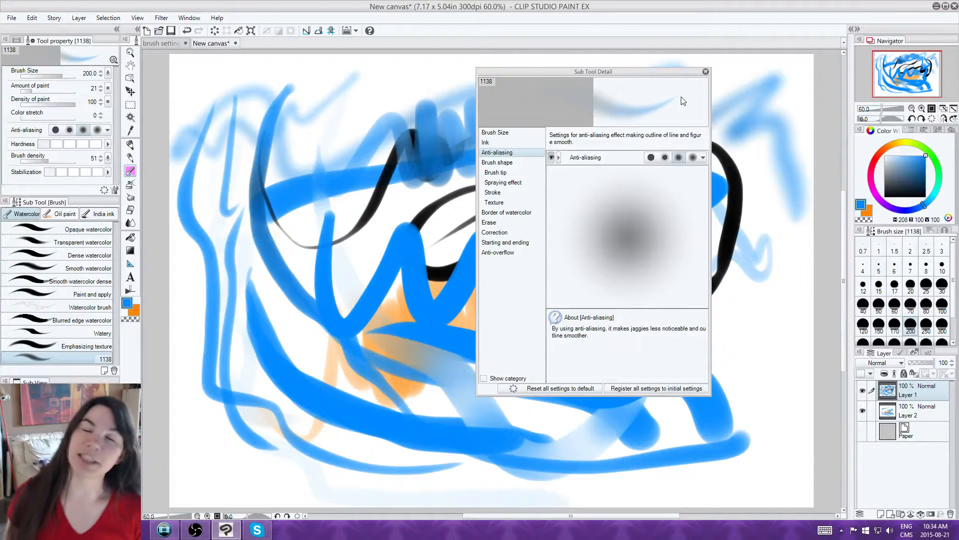
# Step: Try lower brush tip thickness values, such as 41 and 50, and return the thickness to 100
pyautogui.click(515, 162)
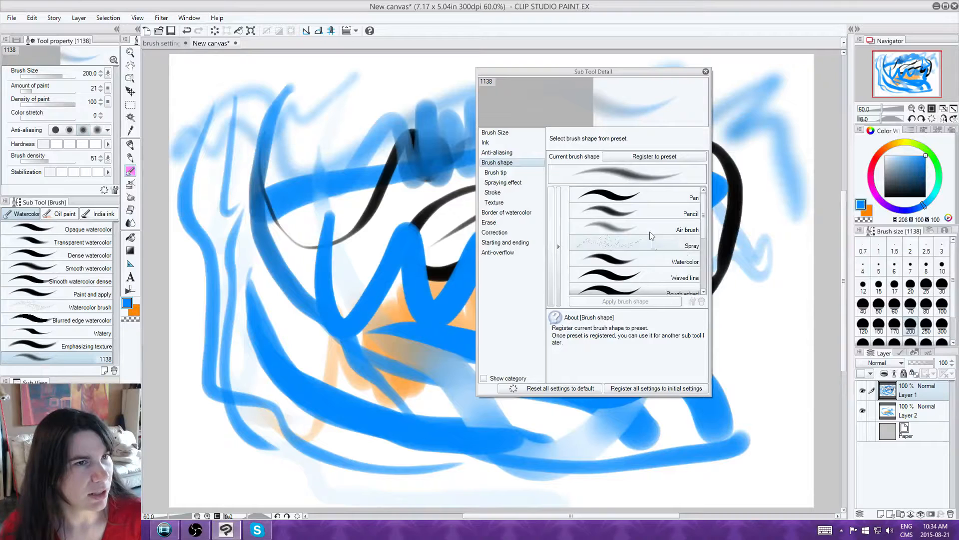
pyautogui.click(527, 174)
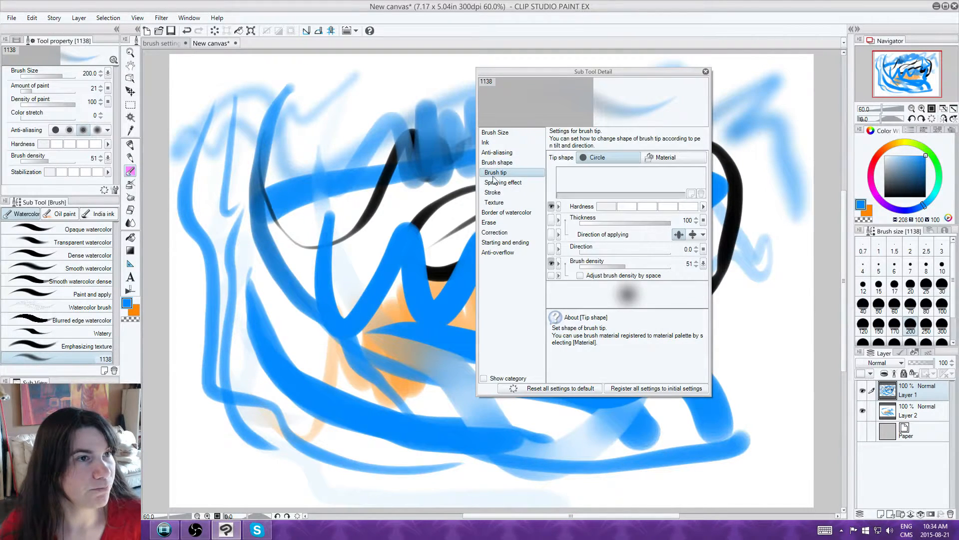
pyautogui.click(618, 221)
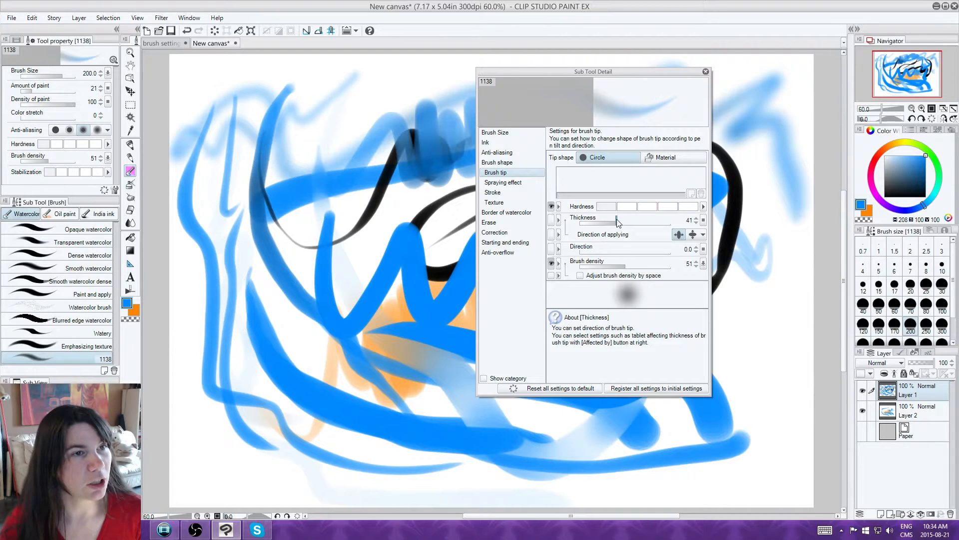
pyautogui.click(625, 220)
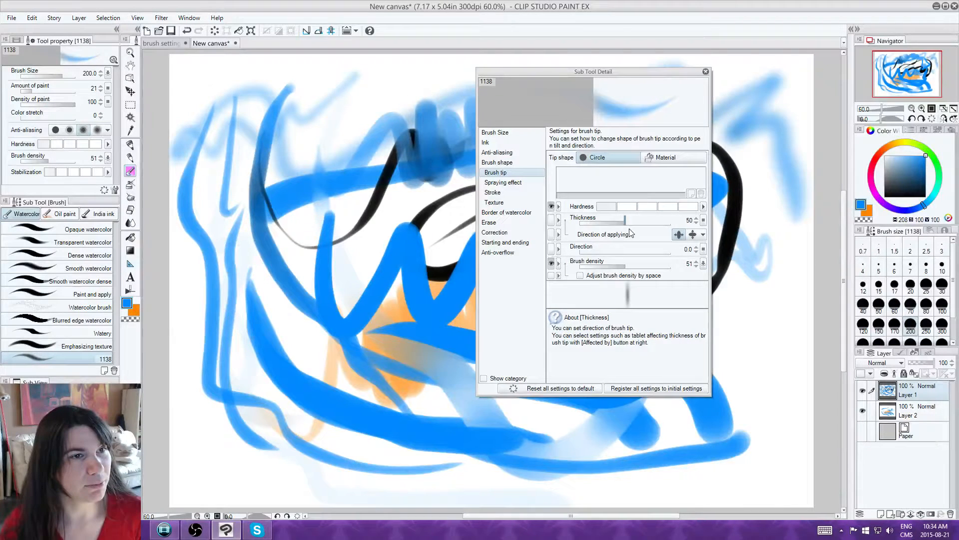
pyautogui.click(632, 220)
pyautogui.click(613, 222)
pyautogui.moveTo(614, 223); pyautogui.dragTo(672, 220)
# Step: Change the brush tip shape from circle to material, using the grey splatter texture named Layer 5
pyautogui.click(664, 157)
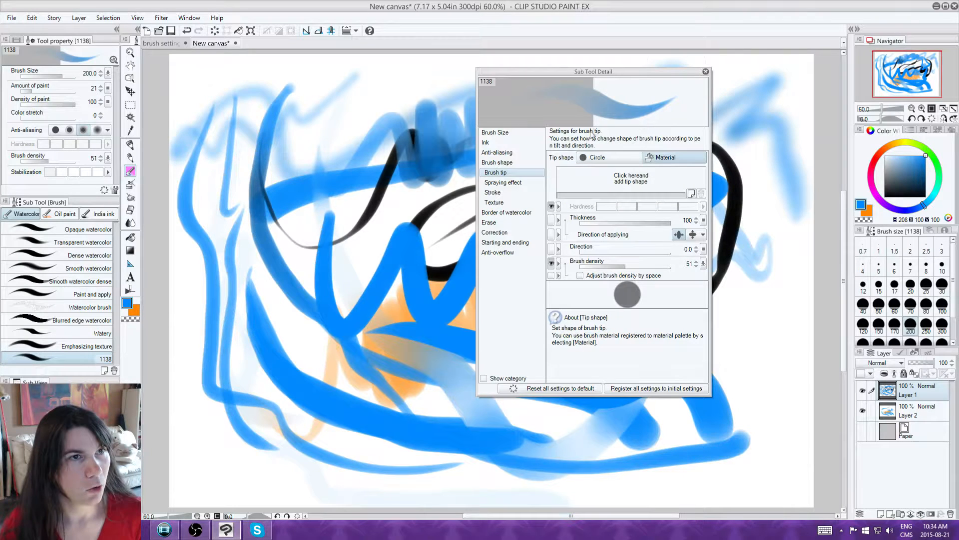
pyautogui.click(691, 194)
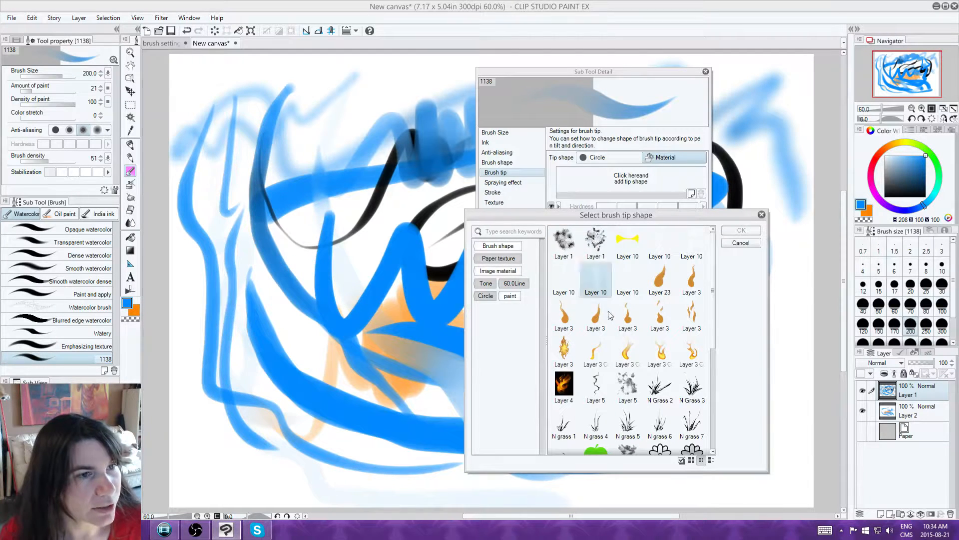
pyautogui.click(636, 398)
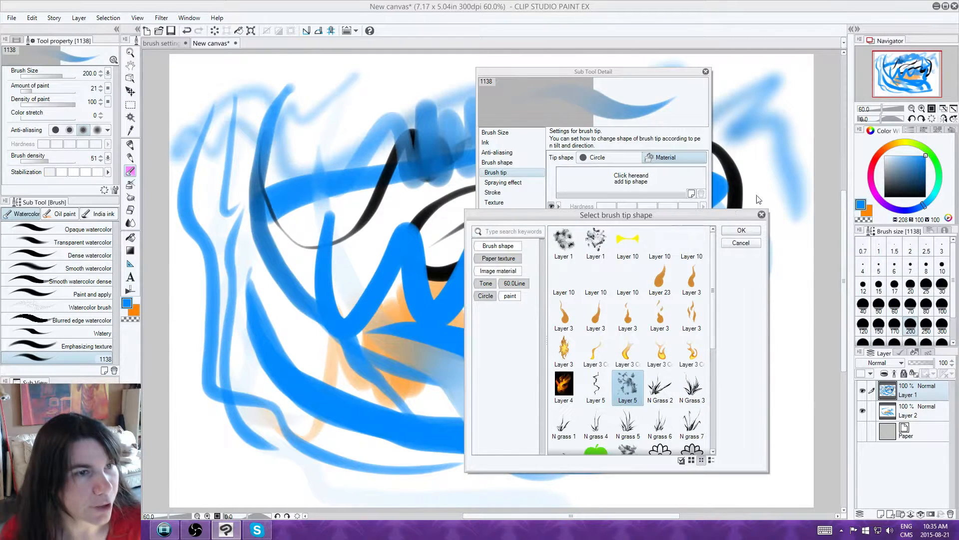
pyautogui.click(741, 231)
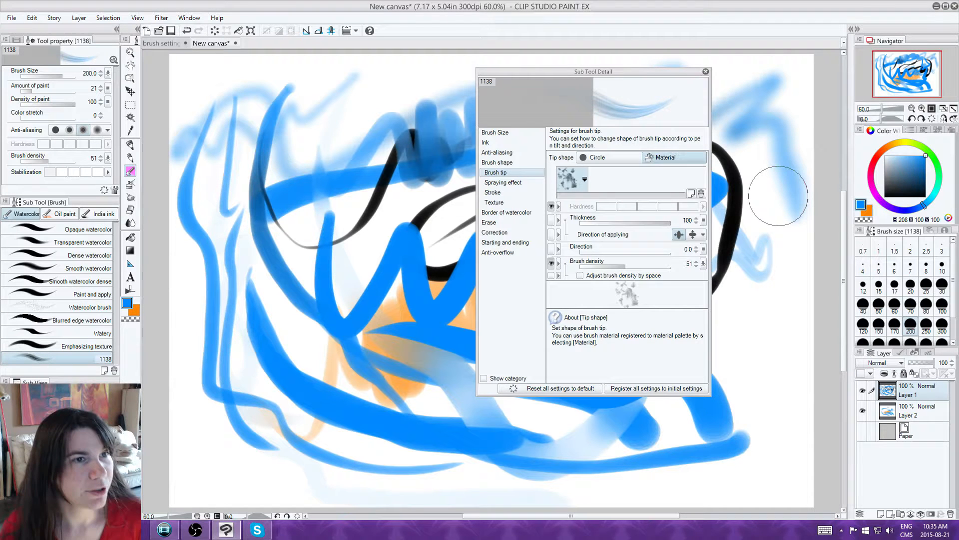
# Step: Enable the spraying effect with particle size 69.8, the second particle density level and maximum spray deviation
pyautogui.click(520, 183)
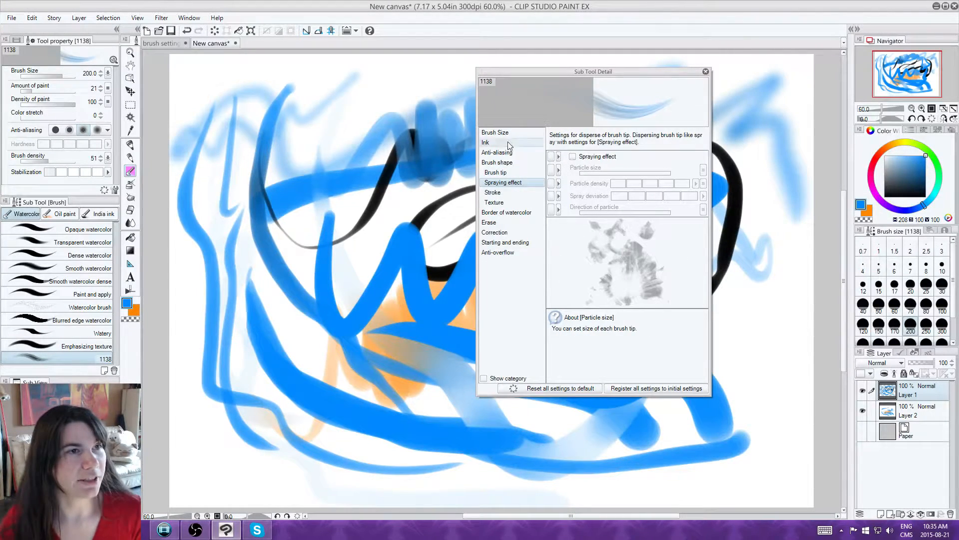
pyautogui.click(572, 157)
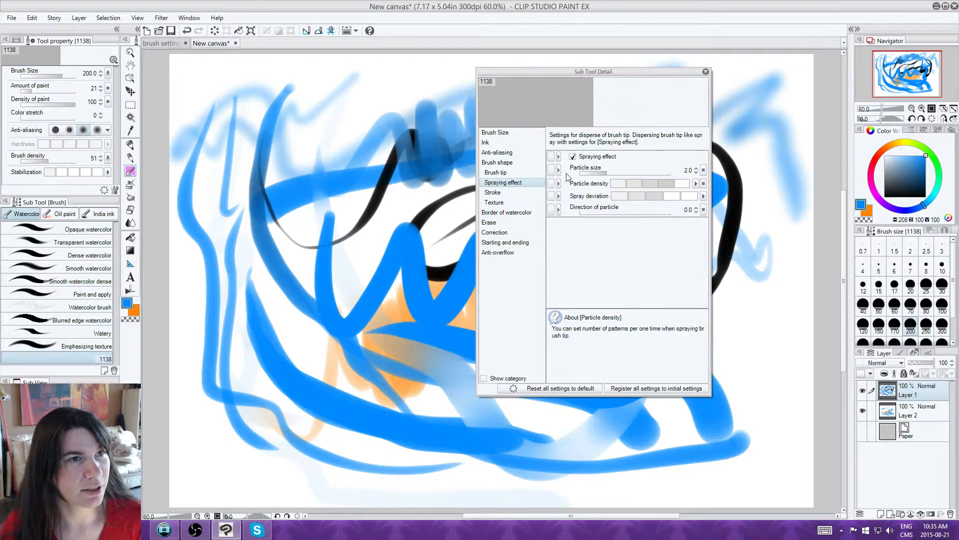
pyautogui.moveTo(631, 170); pyautogui.dragTo(640, 167)
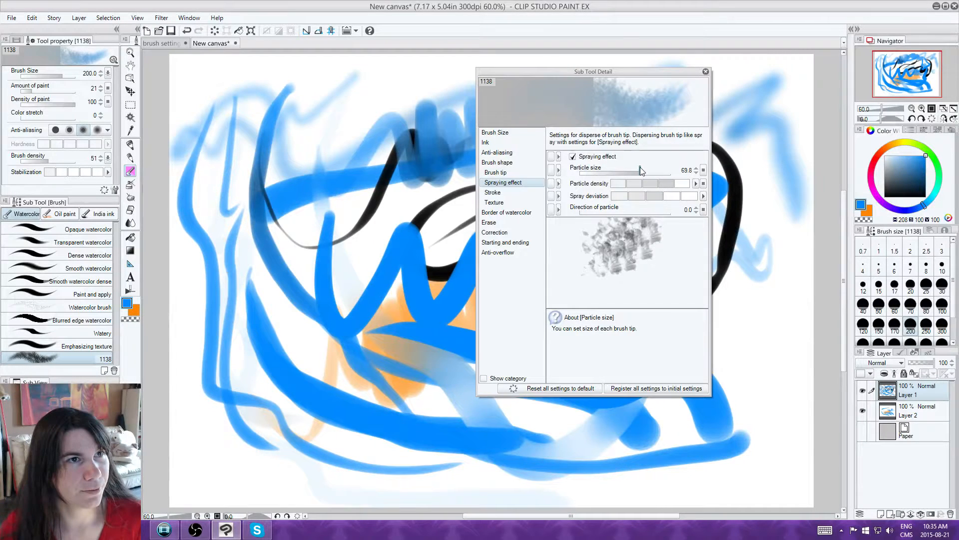
pyautogui.click(620, 184)
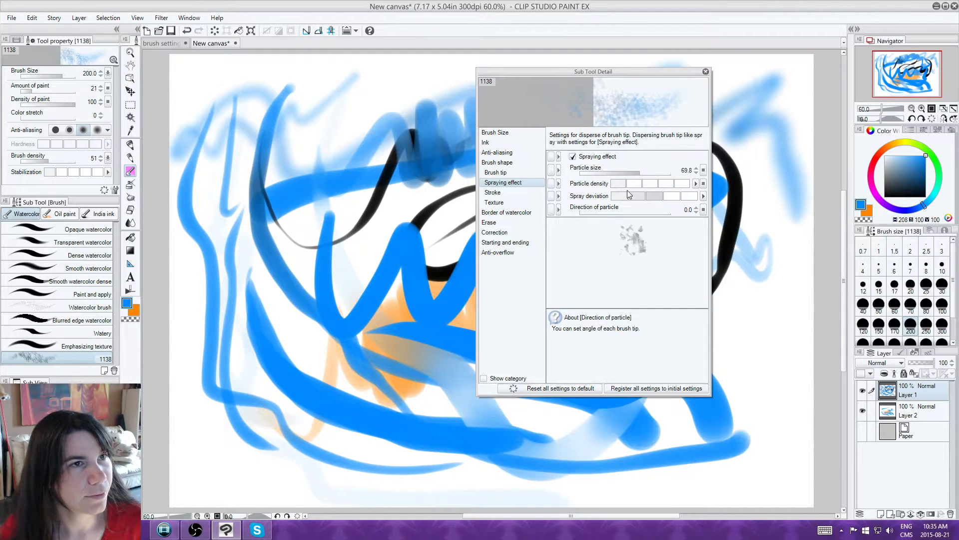
pyautogui.click(634, 185)
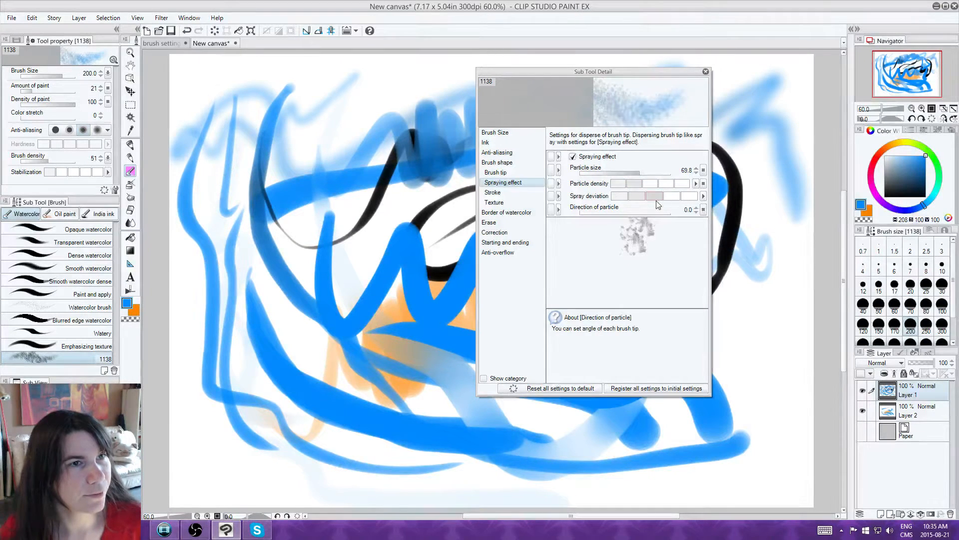
pyautogui.click(621, 196)
pyautogui.click(687, 197)
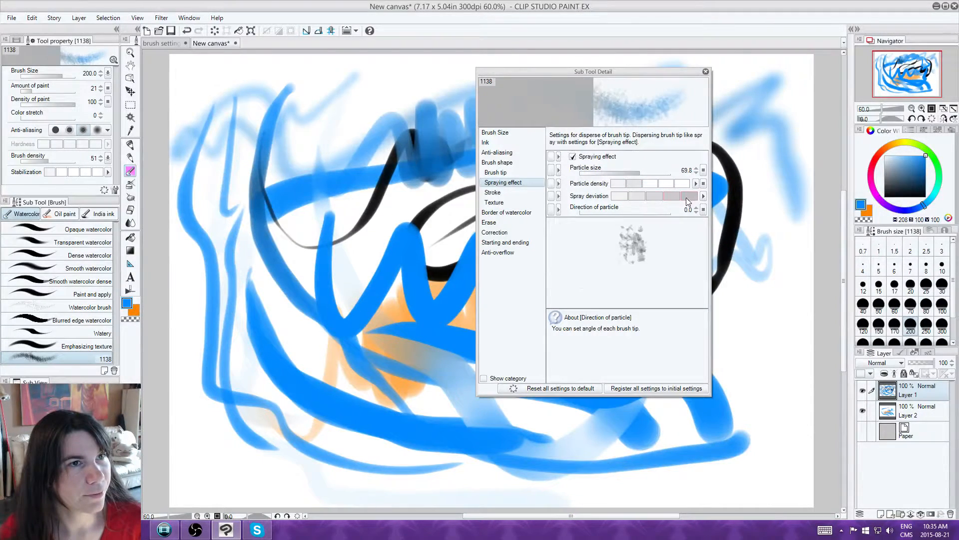
# Step: Paint with the spray-textured brush on Layer 1, and with Layer 1 hidden, over the blue and orange strokes on Layer 2
pyautogui.moveTo(328, 100)
pyautogui.mouseDown()
pyautogui.moveTo(380, 250)
pyautogui.moveTo(428, 222)
pyautogui.moveTo(390, 245)
pyautogui.moveTo(354, 245)
pyautogui.moveTo(315, 216)
pyautogui.moveTo(275, 246)
pyautogui.moveTo(298, 285)
pyautogui.mouseUp()
pyautogui.click(914, 412)
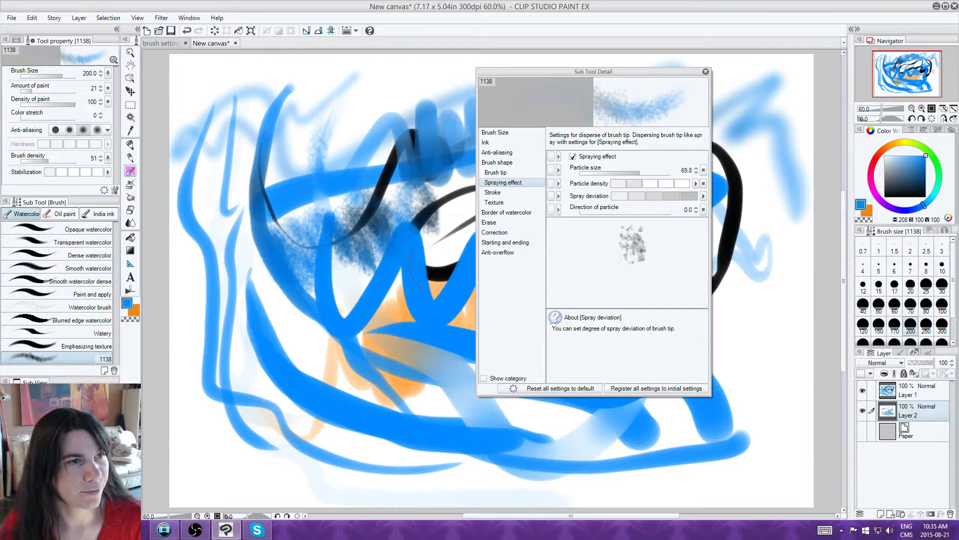
pyautogui.click(862, 391)
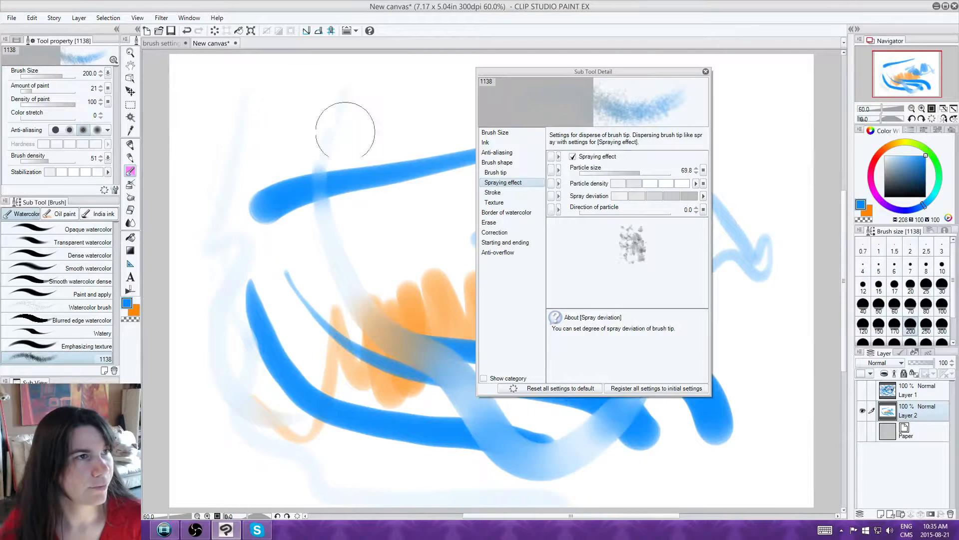
pyautogui.moveTo(359, 151)
pyautogui.mouseDown()
pyautogui.moveTo(305, 181)
pyautogui.moveTo(291, 169)
pyautogui.moveTo(262, 180)
pyautogui.moveTo(267, 193)
pyautogui.moveTo(334, 165)
pyautogui.moveTo(354, 146)
pyautogui.moveTo(233, 167)
pyautogui.moveTo(286, 134)
pyautogui.moveTo(271, 188)
pyautogui.moveTo(239, 211)
pyautogui.moveTo(236, 194)
pyautogui.moveTo(277, 197)
pyautogui.moveTo(275, 214)
pyautogui.moveTo(296, 198)
pyautogui.moveTo(375, 195)
pyautogui.moveTo(375, 179)
pyautogui.moveTo(315, 167)
pyautogui.moveTo(302, 178)
pyautogui.moveTo(366, 171)
pyautogui.moveTo(326, 203)
pyautogui.moveTo(356, 165)
pyautogui.moveTo(371, 171)
pyautogui.moveTo(354, 198)
pyautogui.moveTo(395, 163)
pyautogui.moveTo(364, 170)
pyautogui.moveTo(425, 158)
pyautogui.moveTo(413, 122)
pyautogui.moveTo(393, 120)
pyautogui.moveTo(373, 149)
pyautogui.moveTo(394, 113)
pyautogui.mouseUp()
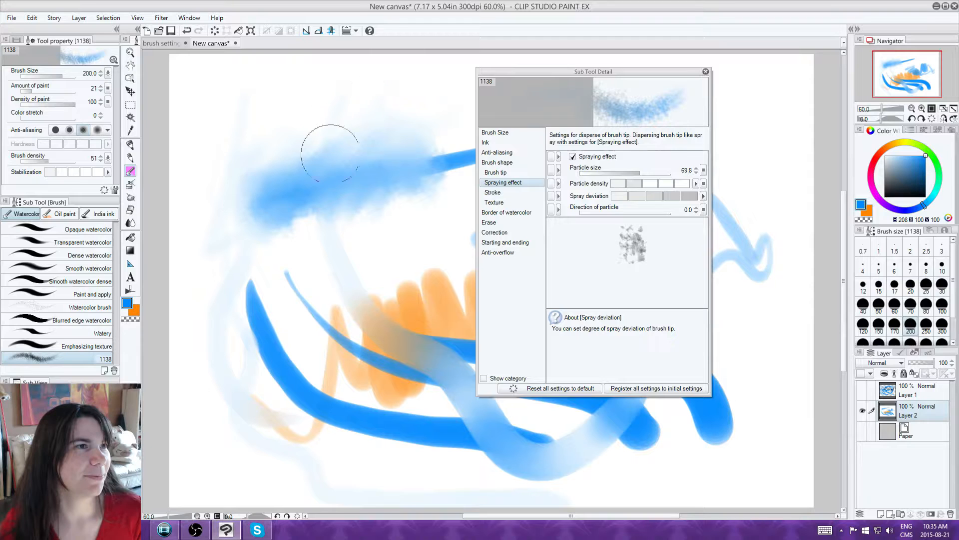
pyautogui.moveTo(400, 316)
pyautogui.mouseDown()
pyautogui.moveTo(418, 264)
pyautogui.moveTo(409, 332)
pyautogui.moveTo(417, 328)
pyautogui.moveTo(367, 307)
pyautogui.moveTo(395, 273)
pyautogui.moveTo(365, 269)
pyautogui.mouseUp()
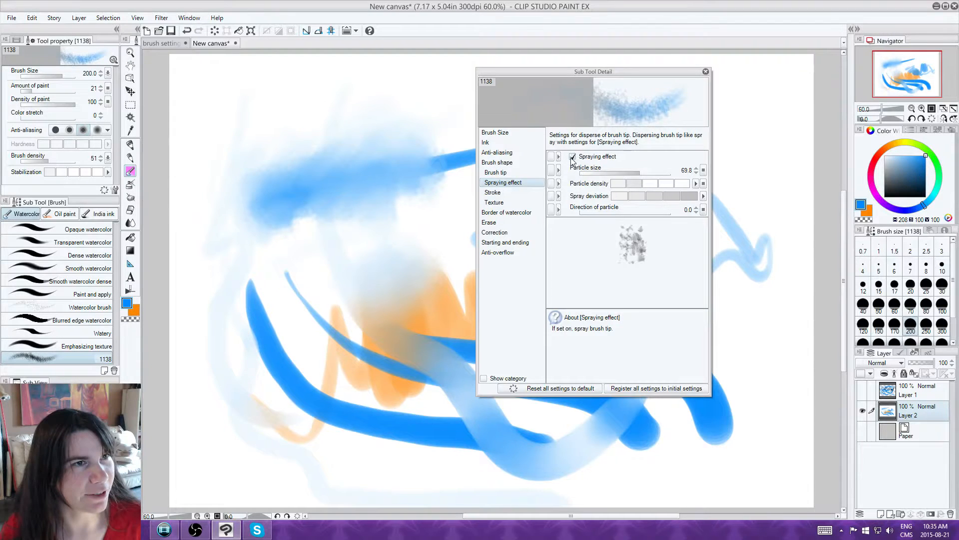
# Step: Turn off the spraying effect, and paint red textured strokes over the redisplayed Layer 1
pyautogui.click(572, 157)
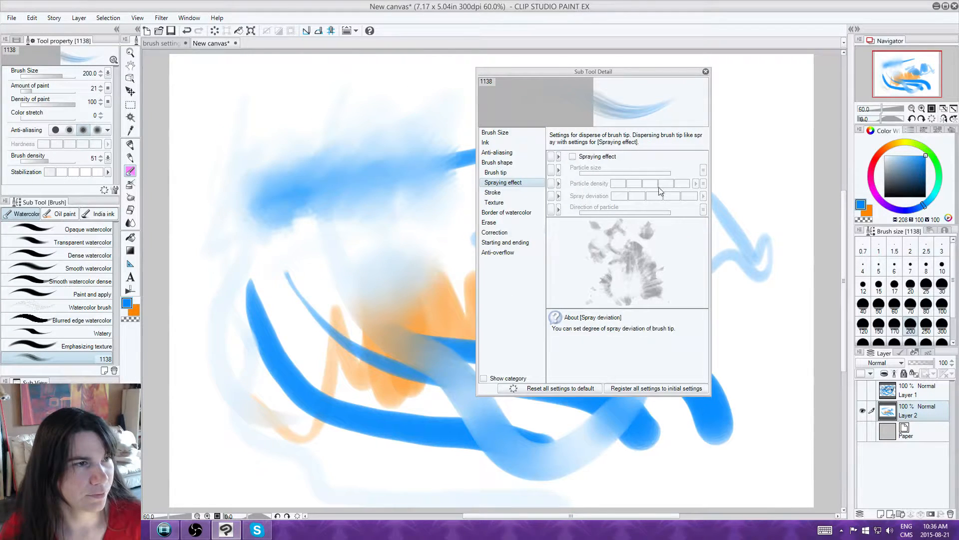
pyautogui.click(862, 391)
pyautogui.click(914, 390)
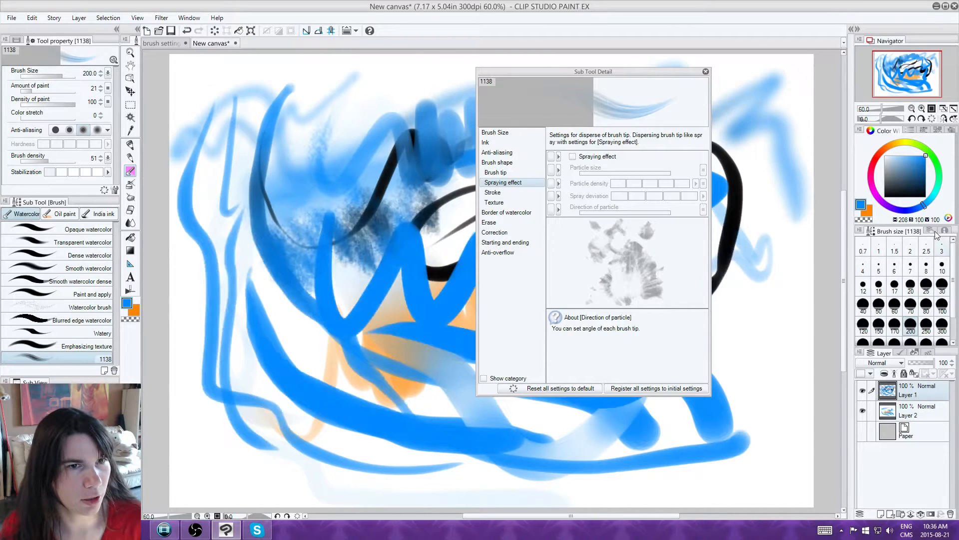
pyautogui.click(877, 154)
pyautogui.moveTo(334, 125); pyautogui.dragTo(300, 220)
pyautogui.moveTo(361, 272)
pyautogui.mouseDown()
pyautogui.moveTo(359, 340)
pyautogui.moveTo(375, 425)
pyautogui.moveTo(550, 380)
pyautogui.moveTo(775, 285)
pyautogui.moveTo(768, 319)
pyautogui.mouseUp()
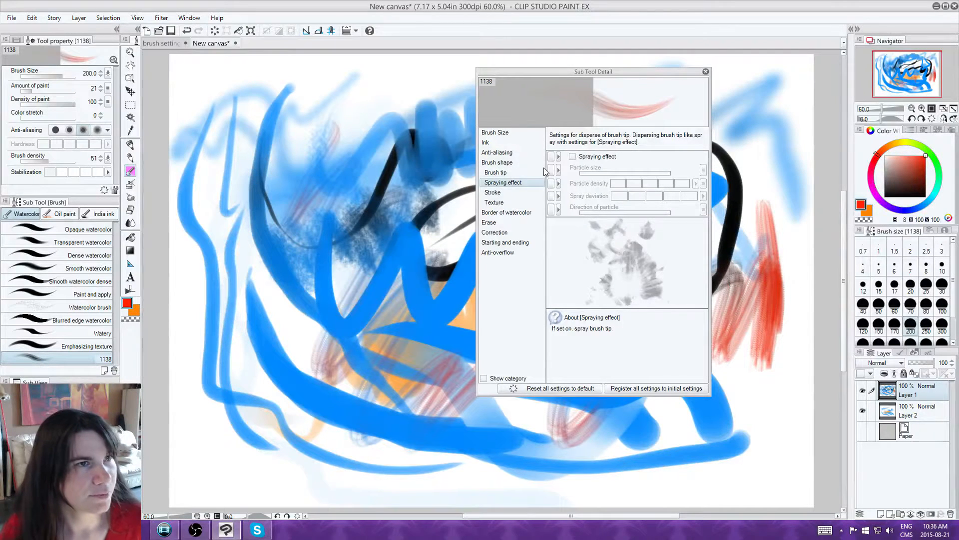
# Step: Raise the brush density to 100 in the brush tip settings and paint more red textured strokes on Layer 1
pyautogui.click(517, 172)
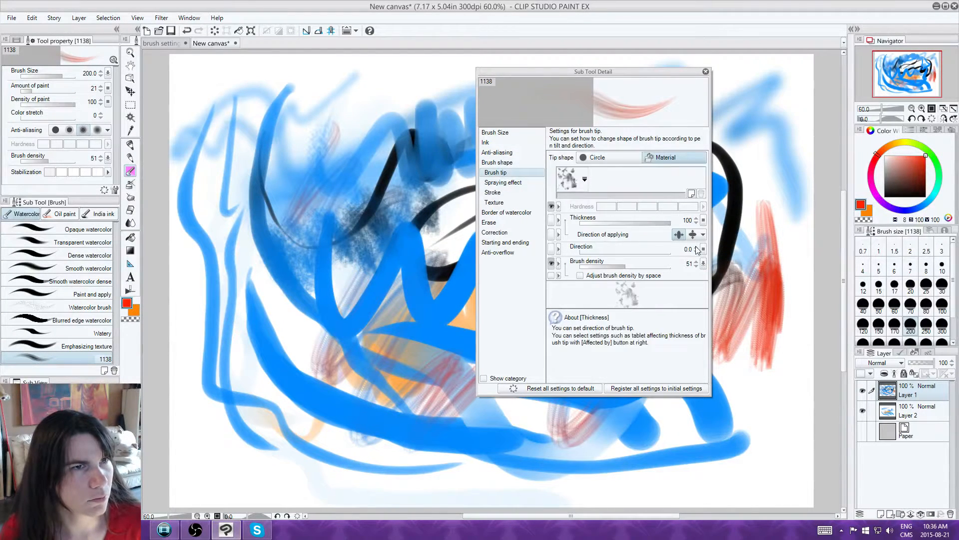
pyautogui.moveTo(637, 268); pyautogui.dragTo(672, 266)
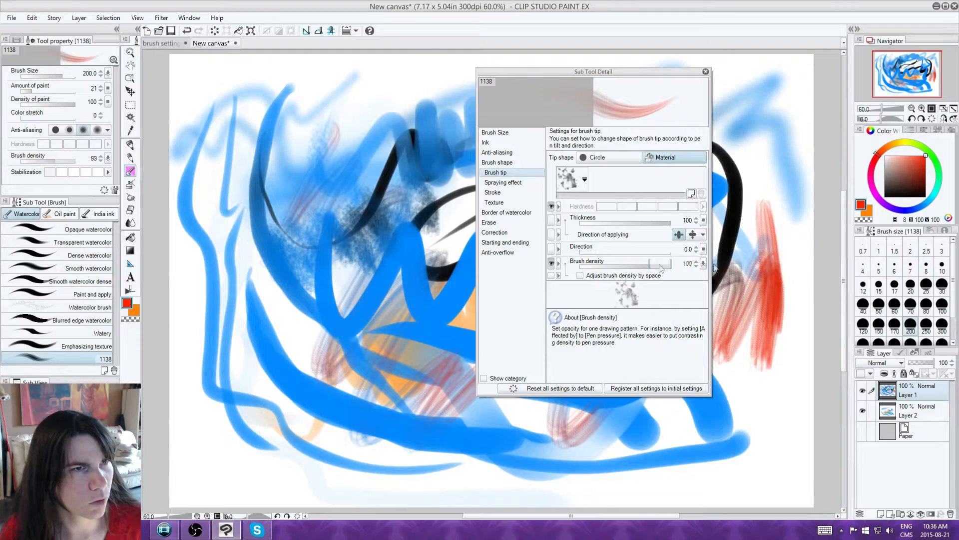
pyautogui.moveTo(779, 143)
pyautogui.mouseDown()
pyautogui.moveTo(796, 392)
pyautogui.moveTo(604, 462)
pyautogui.moveTo(307, 345)
pyautogui.mouseUp()
pyautogui.moveTo(295, 300)
pyautogui.mouseDown()
pyautogui.moveTo(267, 285)
pyautogui.moveTo(252, 242)
pyautogui.moveTo(392, 240)
pyautogui.mouseUp()
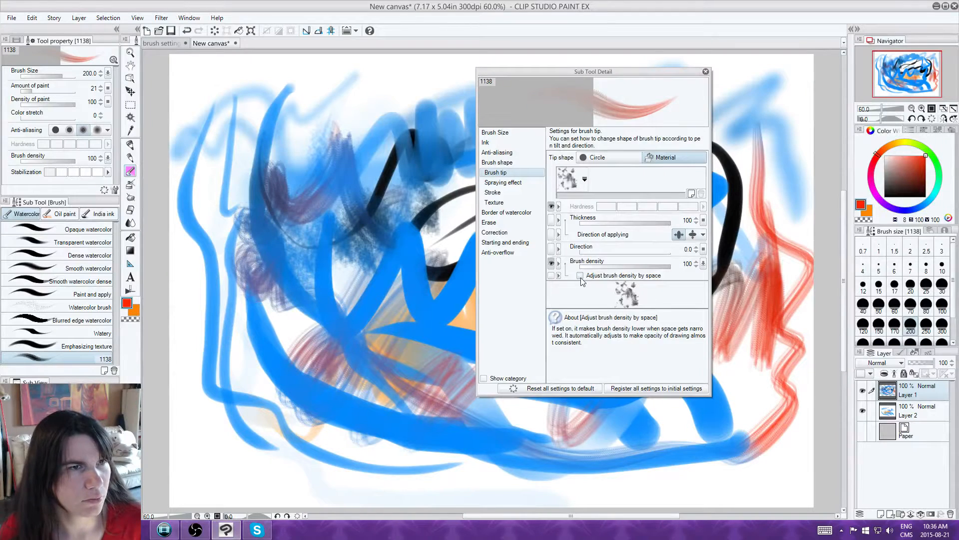
# Step: Paint red strokes on Layer 1 with brush density adjusted by space, and more with the amount of paint at 66
pyautogui.click(581, 275)
pyautogui.moveTo(404, 83)
pyautogui.mouseDown()
pyautogui.moveTo(400, 116)
pyautogui.moveTo(339, 87)
pyautogui.moveTo(253, 86)
pyautogui.moveTo(313, 114)
pyautogui.moveTo(442, 75)
pyautogui.moveTo(388, 101)
pyautogui.moveTo(427, 175)
pyautogui.moveTo(315, 246)
pyautogui.moveTo(315, 439)
pyautogui.moveTo(359, 425)
pyautogui.mouseUp()
pyautogui.moveTo(36, 91); pyautogui.dragTo(56, 91)
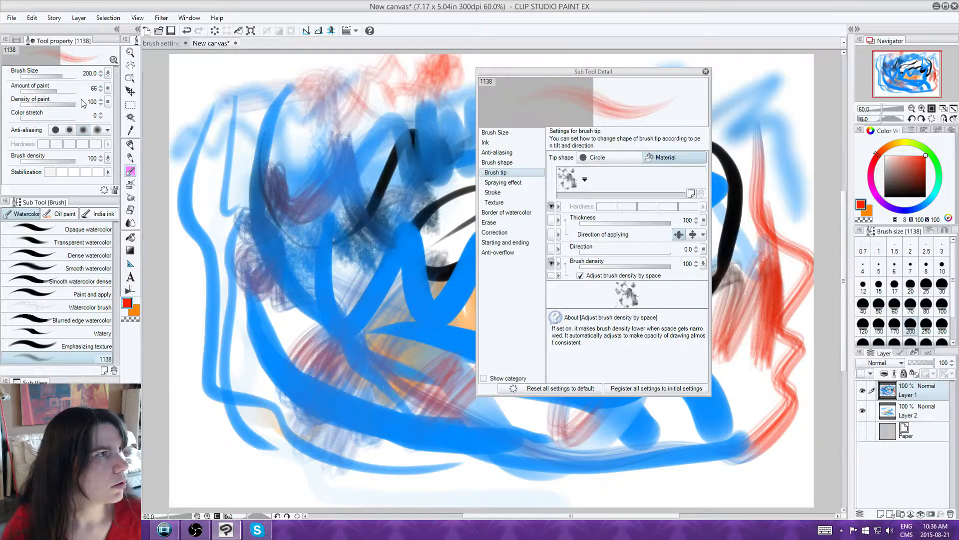
pyautogui.moveTo(315, 120)
pyautogui.mouseDown()
pyautogui.moveTo(271, 194)
pyautogui.moveTo(309, 298)
pyautogui.moveTo(354, 249)
pyautogui.moveTo(342, 234)
pyautogui.mouseUp()
# Step: Hide Layer 1 and test strokes on Layer 2 while lowering the amount of paint to 8 and density of paint to 79
pyautogui.click(863, 390)
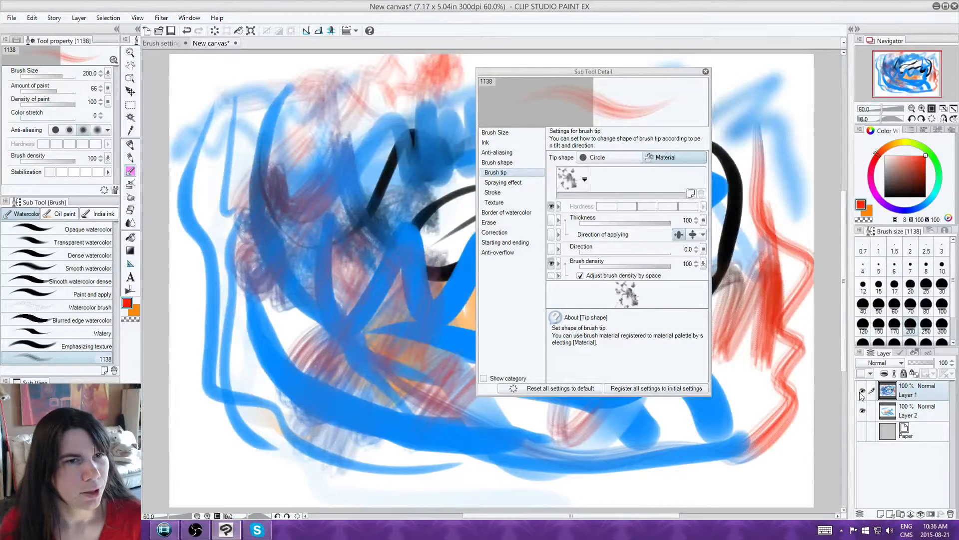
pyautogui.click(902, 412)
pyautogui.moveTo(261, 189)
pyautogui.mouseDown()
pyautogui.moveTo(291, 145)
pyautogui.moveTo(288, 120)
pyautogui.moveTo(239, 145)
pyautogui.mouseUp()
pyautogui.moveTo(39, 105); pyautogui.dragTo(20, 105)
pyautogui.moveTo(281, 182)
pyautogui.mouseDown()
pyautogui.moveTo(290, 161)
pyautogui.moveTo(255, 143)
pyautogui.moveTo(263, 131)
pyautogui.mouseUp()
pyautogui.moveTo(38, 95); pyautogui.dragTo(60, 103)
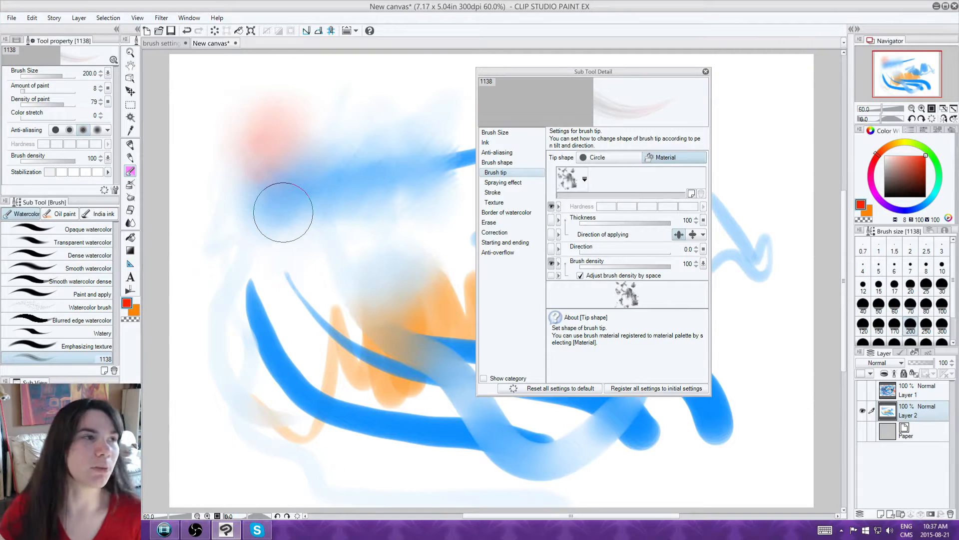
# Step: Use a fixed stroke gap, raise amount of paint to 94 and density of paint to 97, and paint red strokes on Layer 2
pyautogui.click(529, 193)
pyautogui.click(651, 157)
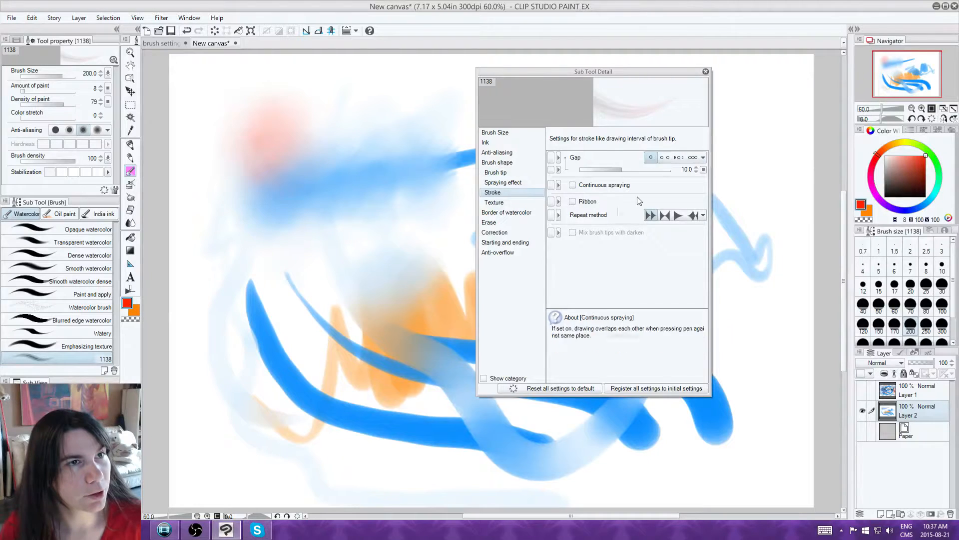
pyautogui.click(64, 91)
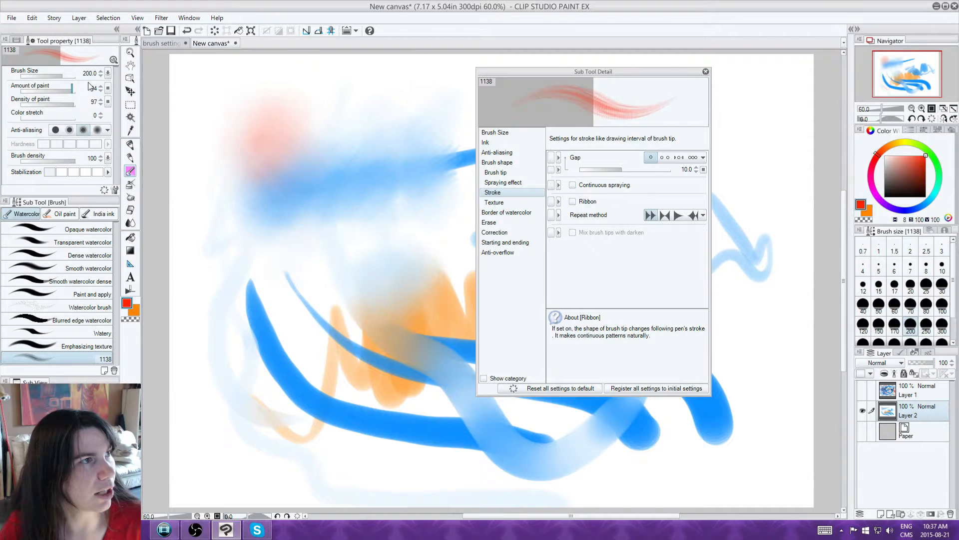
pyautogui.moveTo(394, 92)
pyautogui.mouseDown()
pyautogui.moveTo(385, 96)
pyautogui.moveTo(360, 214)
pyautogui.moveTo(293, 246)
pyautogui.moveTo(325, 255)
pyautogui.moveTo(435, 145)
pyautogui.mouseUp()
# Step: Paint red strokes on Layer 2 with the wide gap preset, and more with a fixed gap of 50.4
pyautogui.click(664, 158)
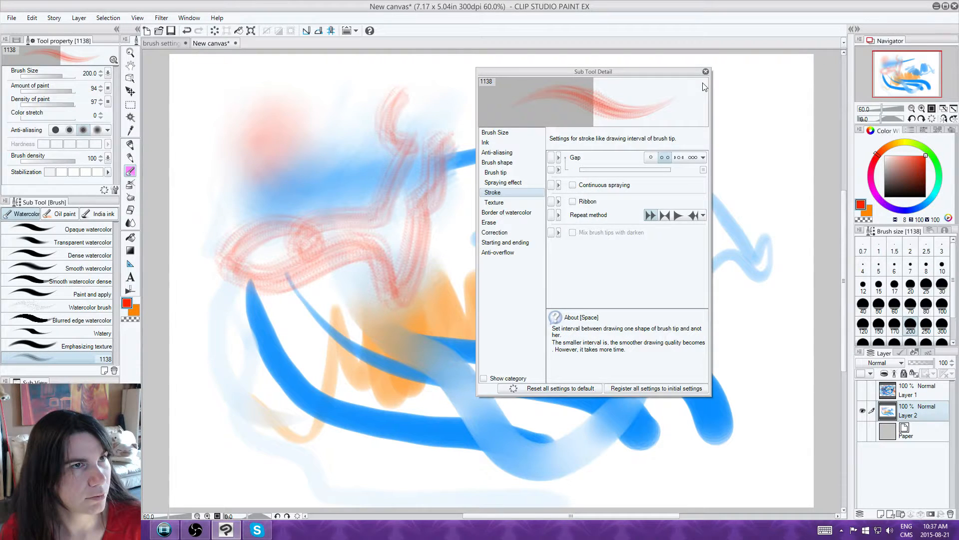
pyautogui.moveTo(760, 102); pyautogui.dragTo(804, 349)
pyautogui.click(652, 157)
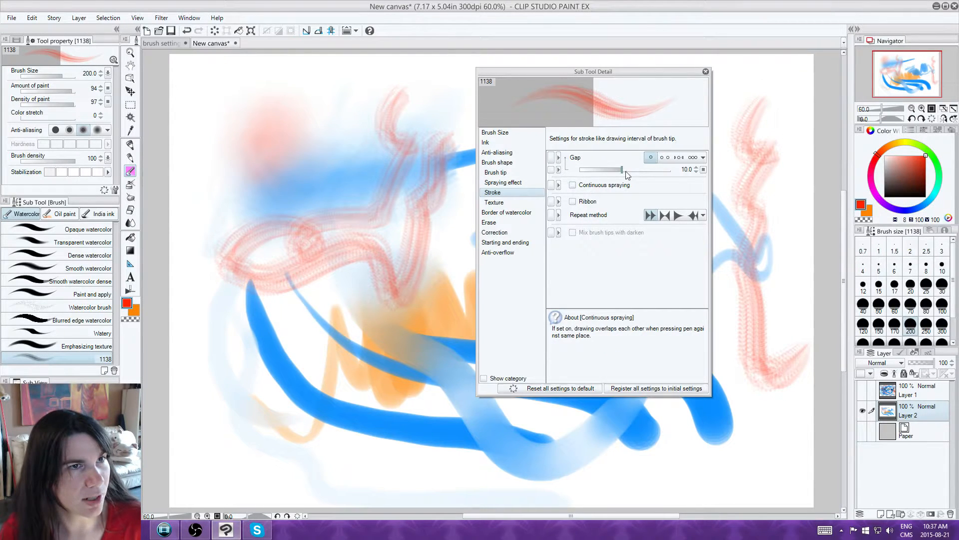
pyautogui.moveTo(623, 175); pyautogui.dragTo(627, 174)
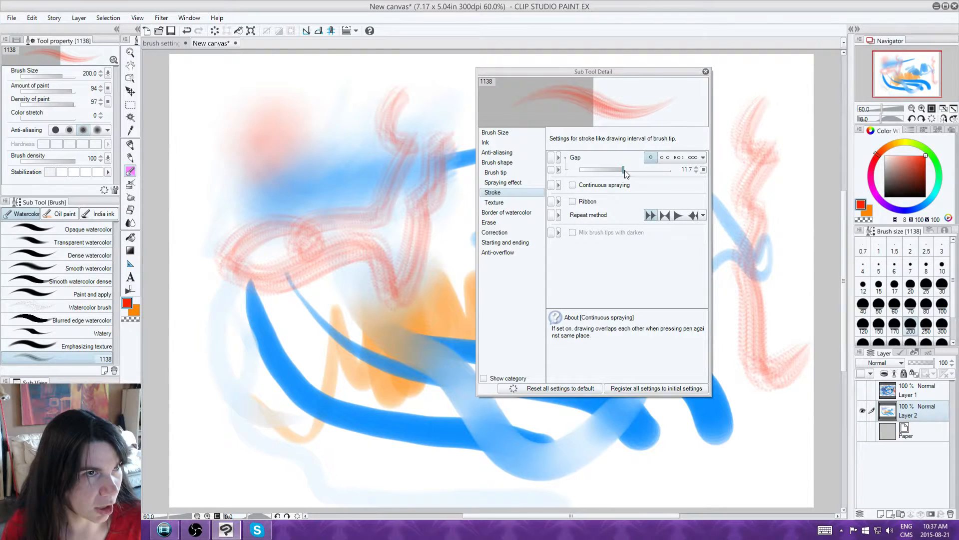
pyautogui.moveTo(626, 174); pyautogui.dragTo(638, 171)
pyautogui.moveTo(734, 109)
pyautogui.mouseDown()
pyautogui.moveTo(773, 122)
pyautogui.moveTo(737, 206)
pyautogui.moveTo(754, 301)
pyautogui.mouseUp()
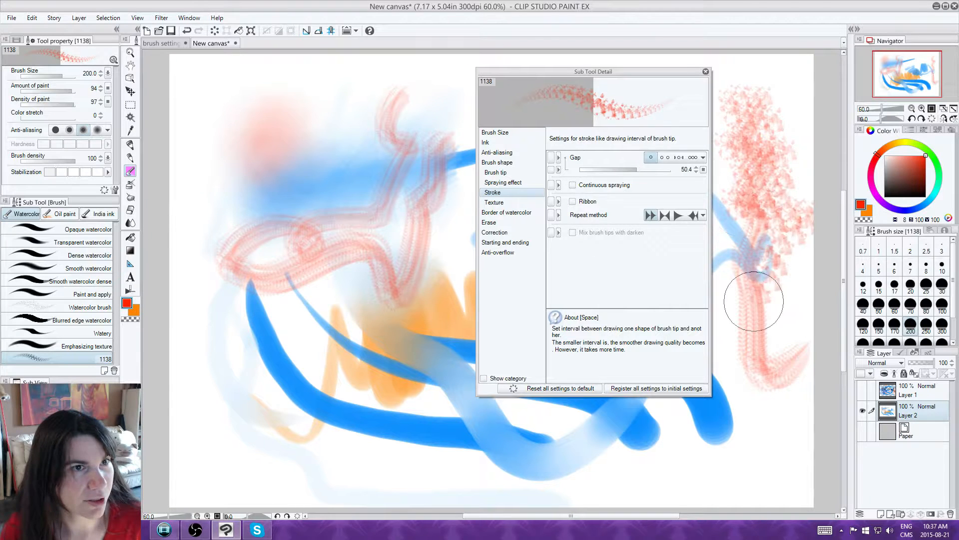
# Step: Make pen pressure and Random affect the fixed gap, and paint a red stroke near the canvas's upper edge
pyautogui.click(703, 170)
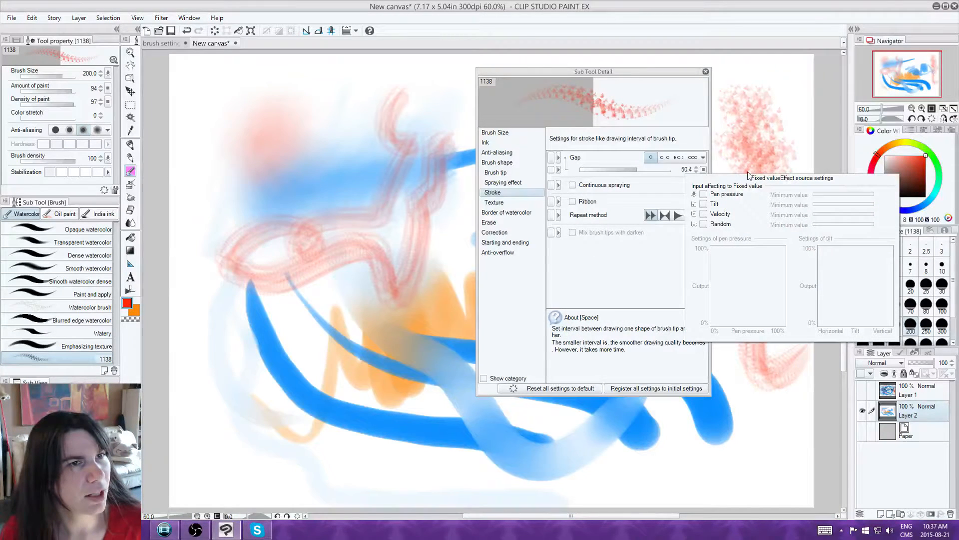
pyautogui.click(704, 225)
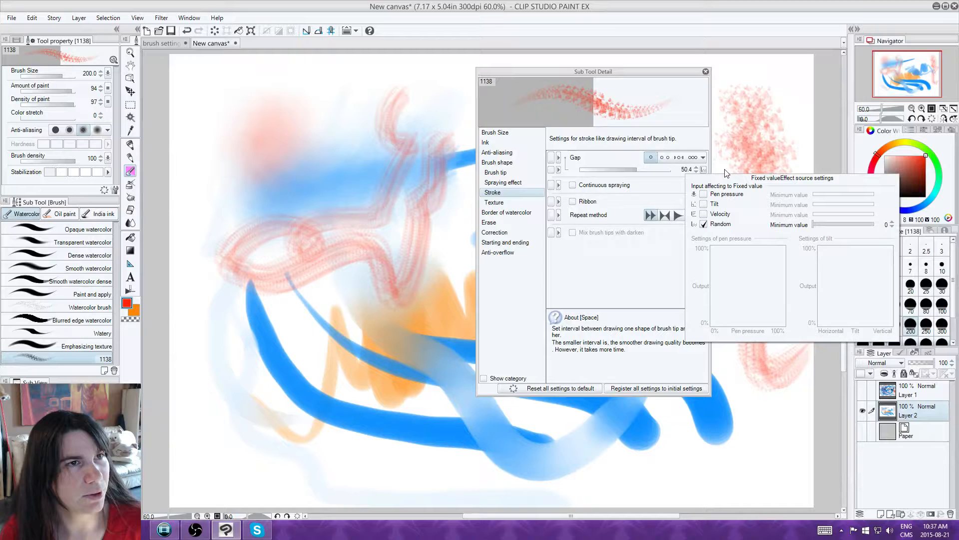
pyautogui.click(704, 194)
pyautogui.click(704, 224)
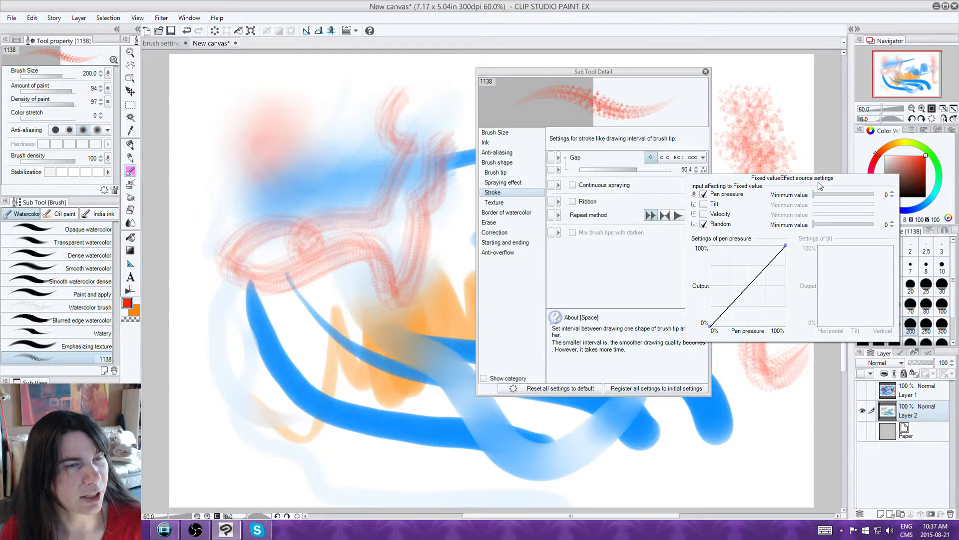
pyautogui.moveTo(334, 117)
pyautogui.mouseDown()
pyautogui.moveTo(301, 84)
pyautogui.moveTo(234, 88)
pyautogui.mouseUp()
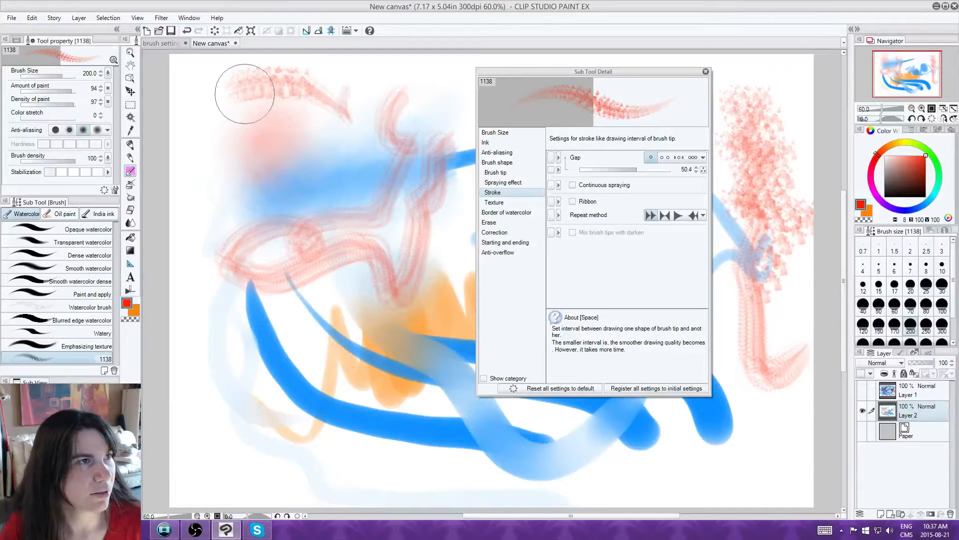
# Step: Leave only Random affecting the fixed gap and paint a red test stroke on Layer 2
pyautogui.click(704, 170)
pyautogui.click(704, 194)
pyautogui.click(705, 224)
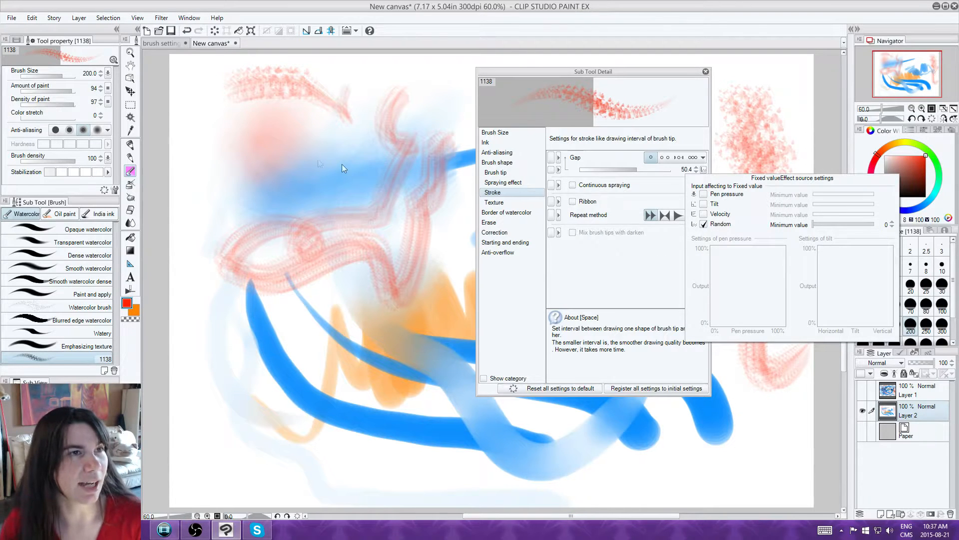
pyautogui.click(260, 135)
pyautogui.moveTo(246, 114)
pyautogui.mouseDown()
pyautogui.moveTo(193, 129)
pyautogui.moveTo(213, 166)
pyautogui.moveTo(248, 173)
pyautogui.mouseUp()
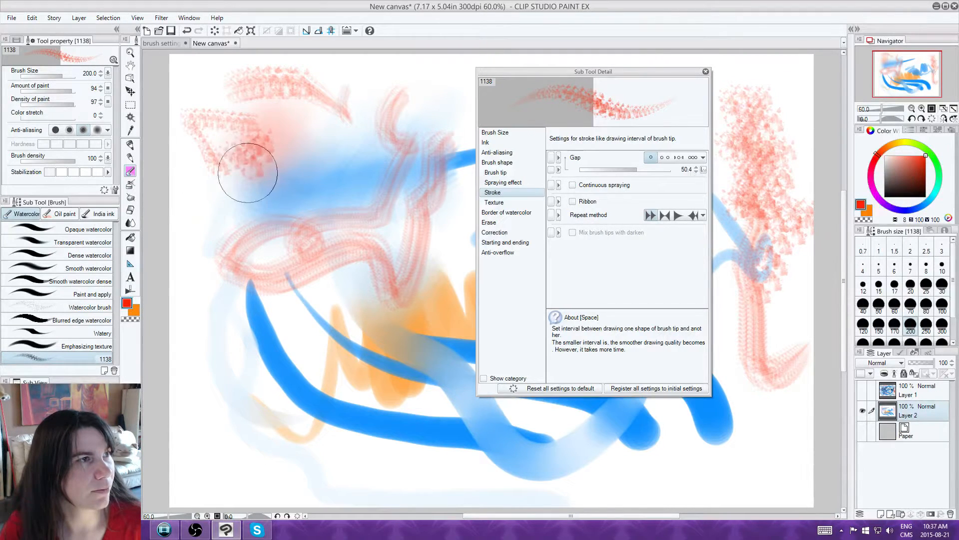
# Step: Make only pen pressure affect the gap, bend its pressure curve downward, and paint red textured strokes over Layer 2
pyautogui.click(704, 170)
pyautogui.moveTo(825, 227)
pyautogui.mouseDown()
pyautogui.moveTo(873, 225)
pyautogui.moveTo(671, 162)
pyautogui.mouseUp()
pyautogui.click(704, 224)
pyautogui.click(703, 195)
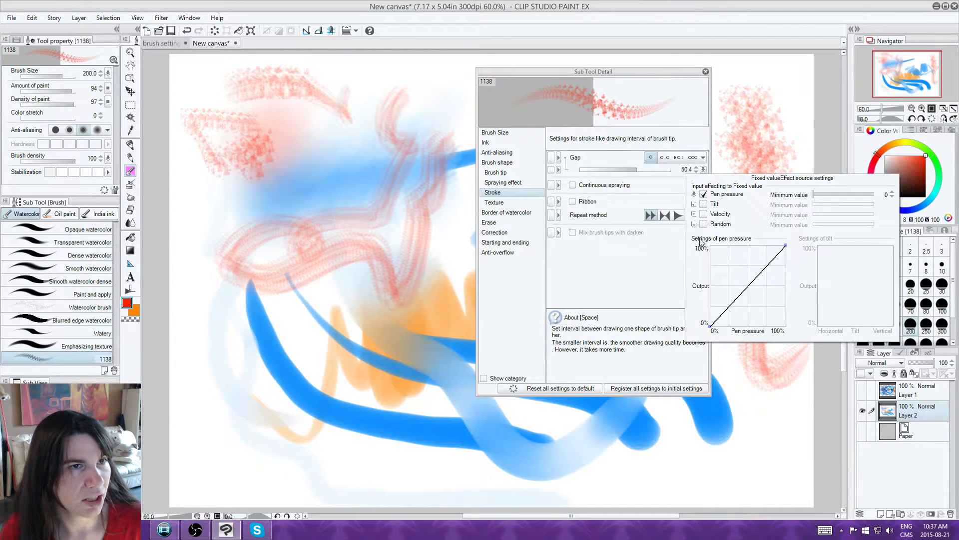
pyautogui.moveTo(726, 266); pyautogui.dragTo(768, 311)
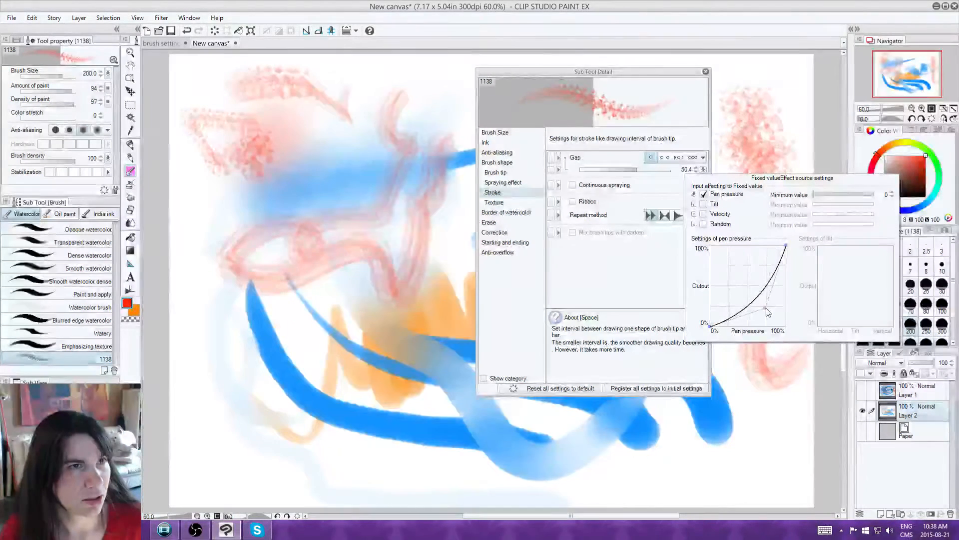
pyautogui.moveTo(766, 309); pyautogui.dragTo(763, 309)
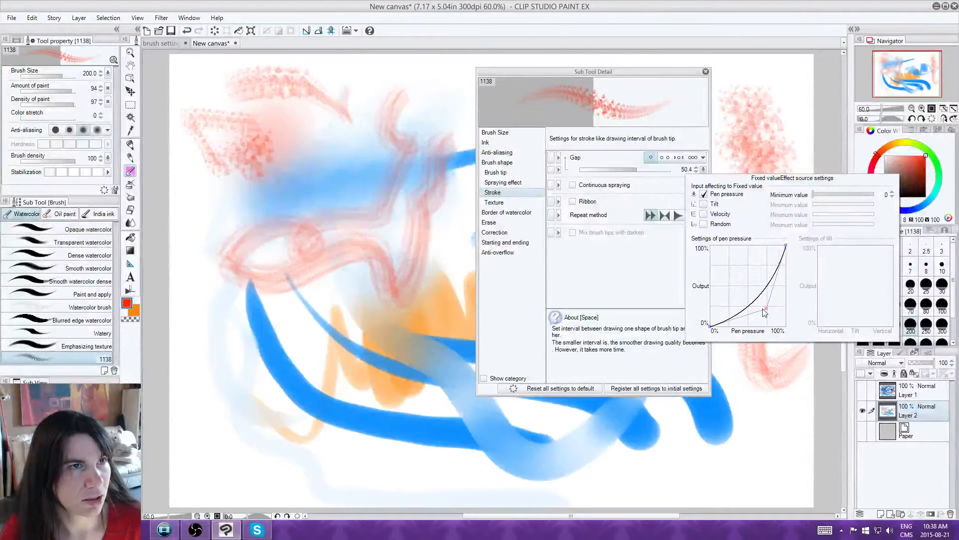
pyautogui.click(353, 175)
pyautogui.moveTo(314, 159)
pyautogui.mouseDown()
pyautogui.moveTo(230, 193)
pyautogui.moveTo(230, 253)
pyautogui.moveTo(204, 299)
pyautogui.moveTo(240, 350)
pyautogui.moveTo(219, 343)
pyautogui.moveTo(223, 398)
pyautogui.moveTo(232, 398)
pyautogui.moveTo(252, 447)
pyautogui.moveTo(287, 434)
pyautogui.moveTo(314, 447)
pyautogui.moveTo(355, 441)
pyautogui.moveTo(361, 457)
pyautogui.moveTo(325, 470)
pyautogui.moveTo(298, 445)
pyautogui.moveTo(286, 448)
pyautogui.moveTo(292, 415)
pyautogui.moveTo(336, 404)
pyautogui.moveTo(346, 353)
pyautogui.moveTo(274, 346)
pyautogui.moveTo(239, 320)
pyautogui.moveTo(215, 244)
pyautogui.moveTo(335, 134)
pyautogui.moveTo(393, 107)
pyautogui.moveTo(267, 133)
pyautogui.moveTo(260, 178)
pyautogui.moveTo(324, 185)
pyautogui.moveTo(410, 165)
pyautogui.mouseUp()
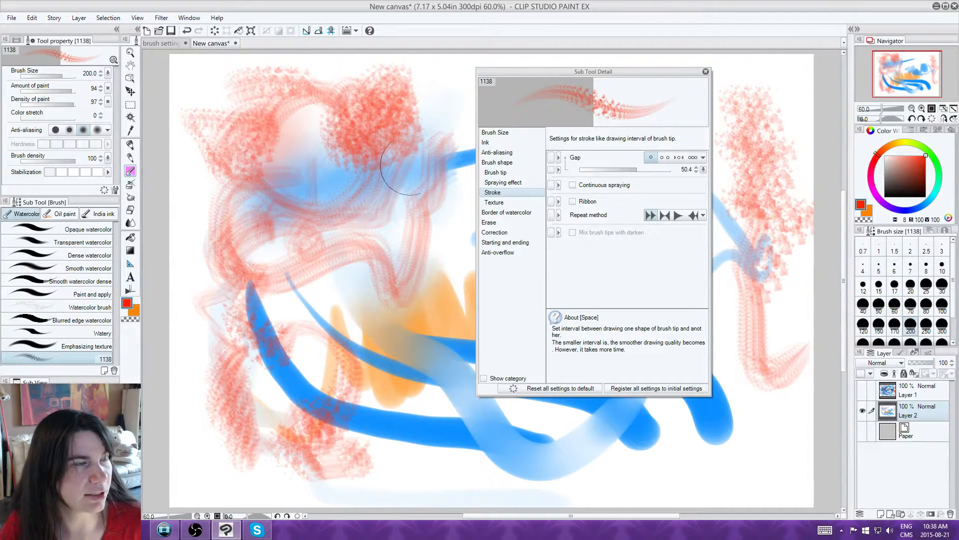
# Step: Remove pen pressure from the fixed gap, switch to the wide gap preset, and paint red strokes across the lower canvas
pyautogui.click(704, 170)
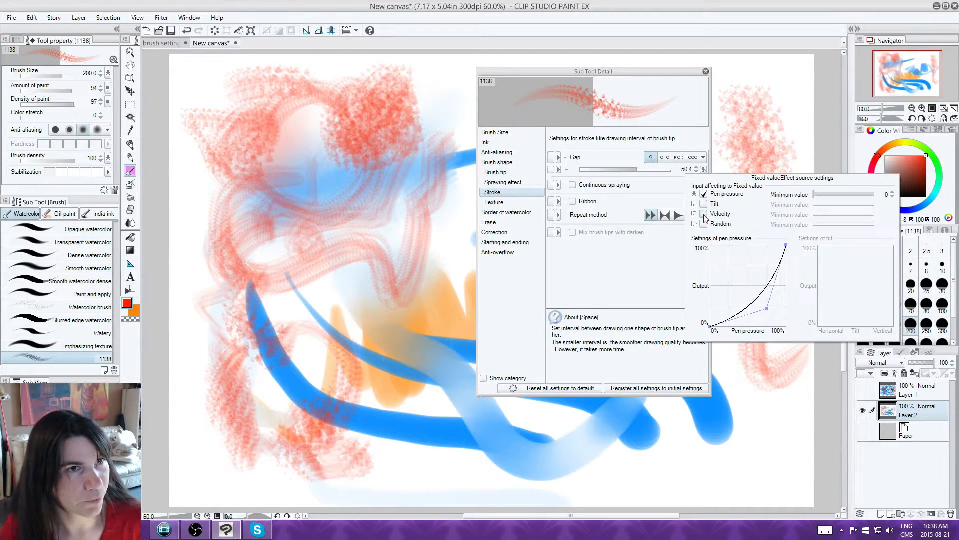
pyautogui.click(705, 194)
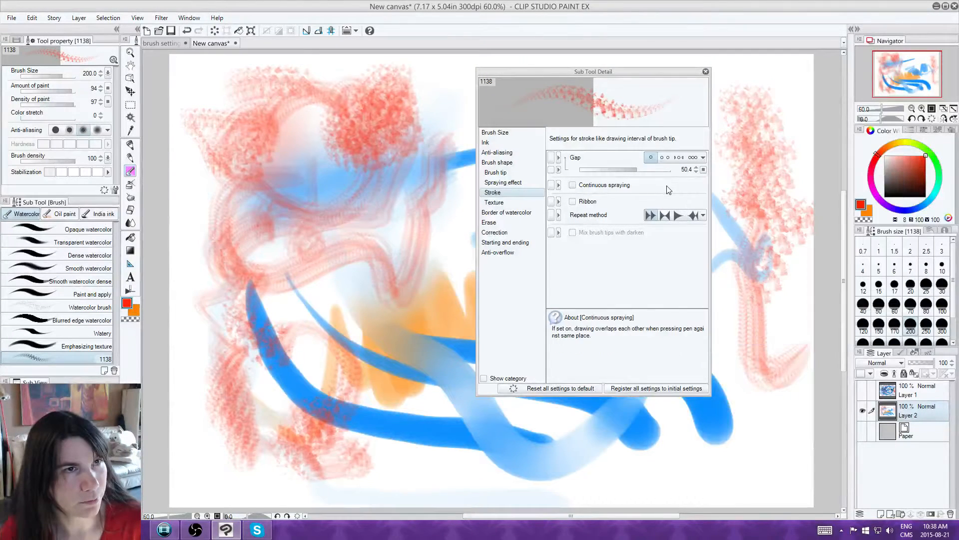
pyautogui.click(669, 158)
pyautogui.moveTo(282, 286)
pyautogui.mouseDown()
pyautogui.moveTo(452, 452)
pyautogui.moveTo(650, 437)
pyautogui.mouseUp()
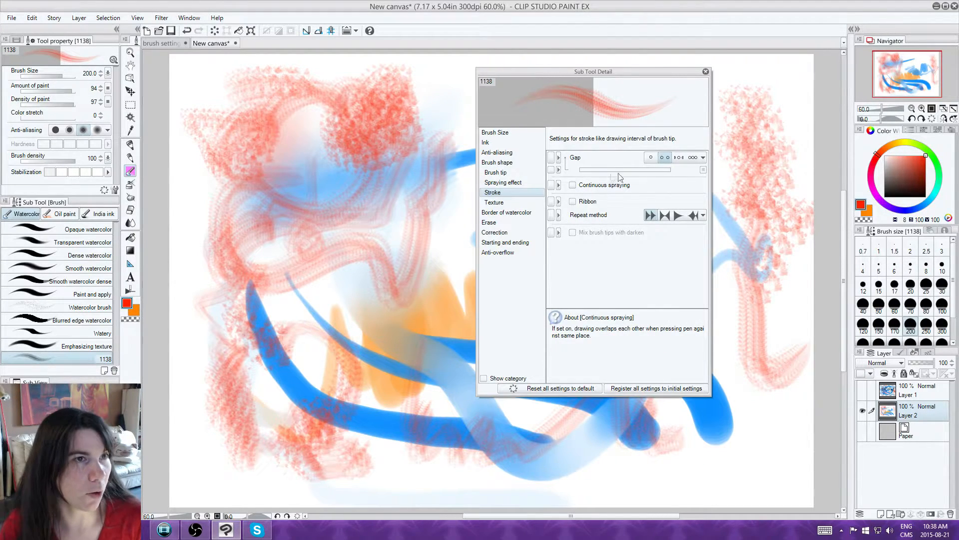
# Step: Paint red strokes along the lower canvas with the normal gap preset, and more with the narrow preset
pyautogui.click(679, 157)
pyautogui.moveTo(630, 453)
pyautogui.mouseDown()
pyautogui.moveTo(449, 477)
pyautogui.moveTo(664, 467)
pyautogui.mouseUp()
pyautogui.click(693, 158)
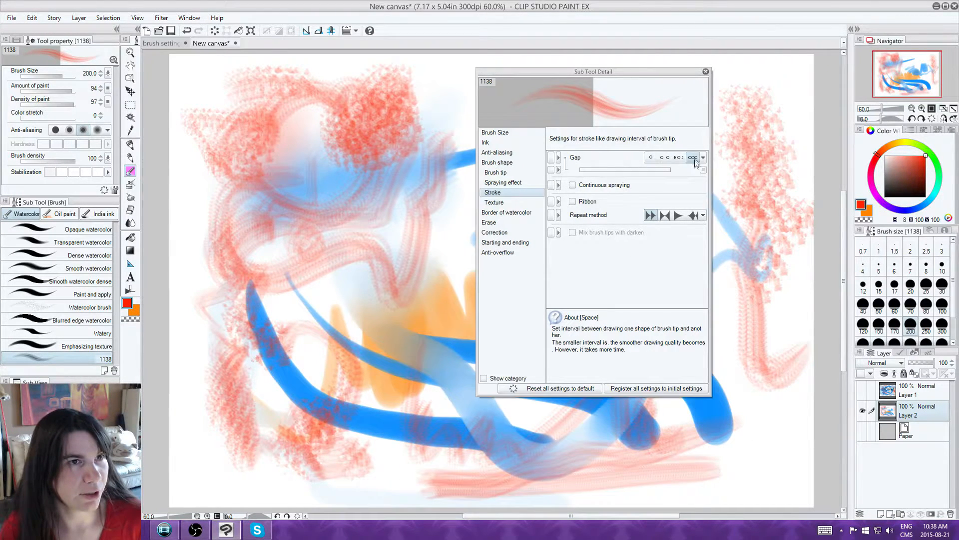
pyautogui.moveTo(762, 378)
pyautogui.mouseDown()
pyautogui.moveTo(789, 373)
pyautogui.moveTo(785, 425)
pyautogui.moveTo(776, 400)
pyautogui.moveTo(726, 418)
pyautogui.mouseUp()
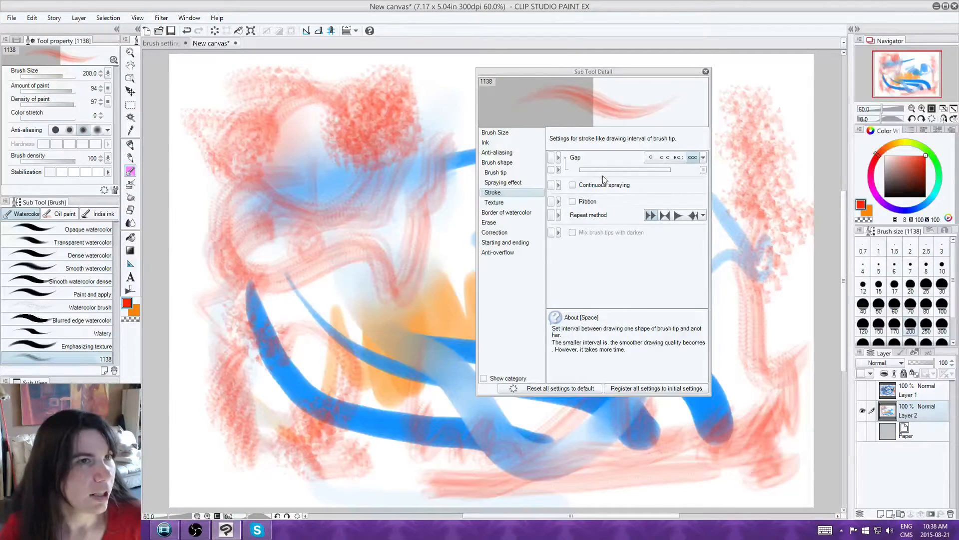
# Step: Enable continuous spraying, move the settings window off the upper canvas, and build up red dabs on the blank area
pyautogui.click(572, 185)
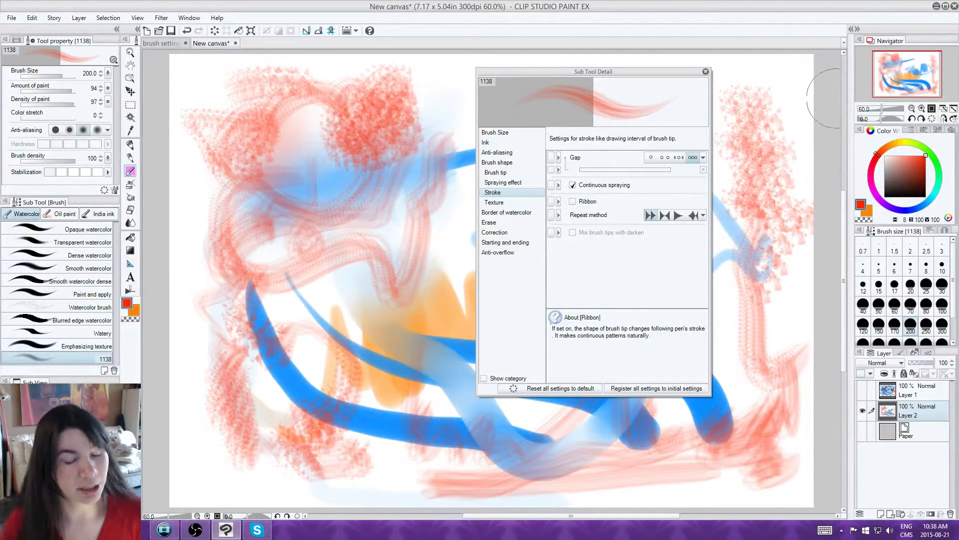
pyautogui.moveTo(625, 72); pyautogui.dragTo(370, 104)
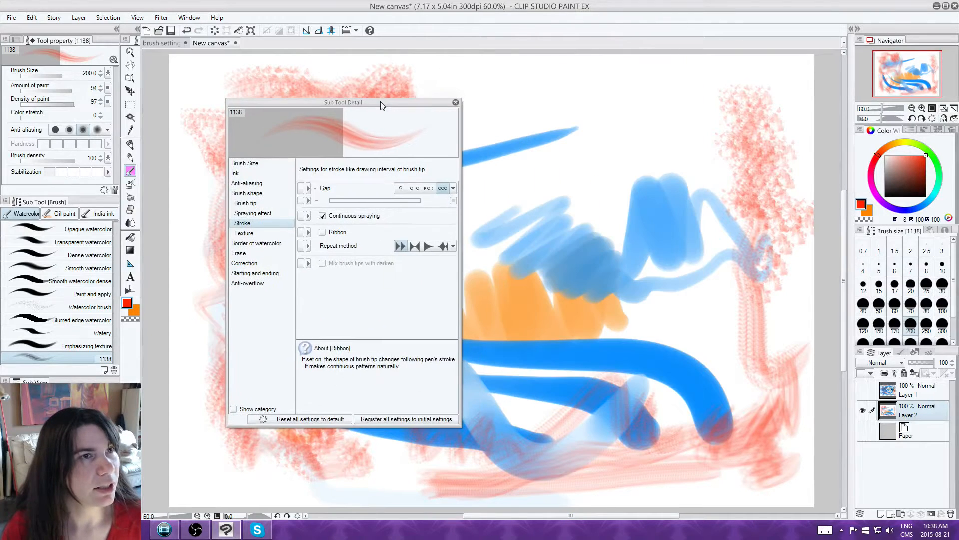
pyautogui.moveTo(637, 114); pyautogui.dragTo(670, 119)
pyautogui.moveTo(670, 118)
pyautogui.mouseDown()
pyautogui.moveTo(610, 103)
pyautogui.moveTo(606, 133)
pyautogui.moveTo(636, 141)
pyautogui.mouseUp()
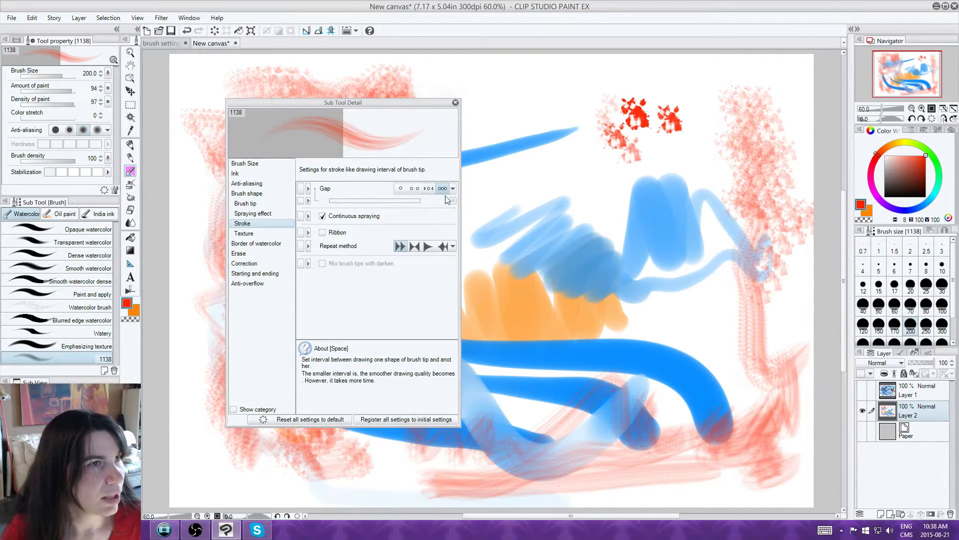
# Step: Return the stroke gap to fixed and set the brush tip direction to 118.0 with random variation
pyautogui.click(401, 189)
pyautogui.click(454, 200)
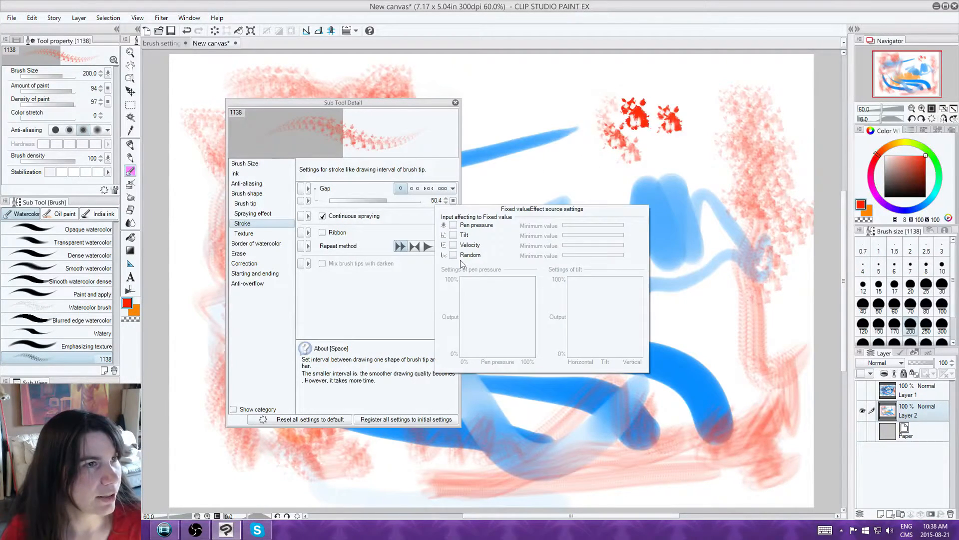
pyautogui.click(270, 213)
pyautogui.click(275, 203)
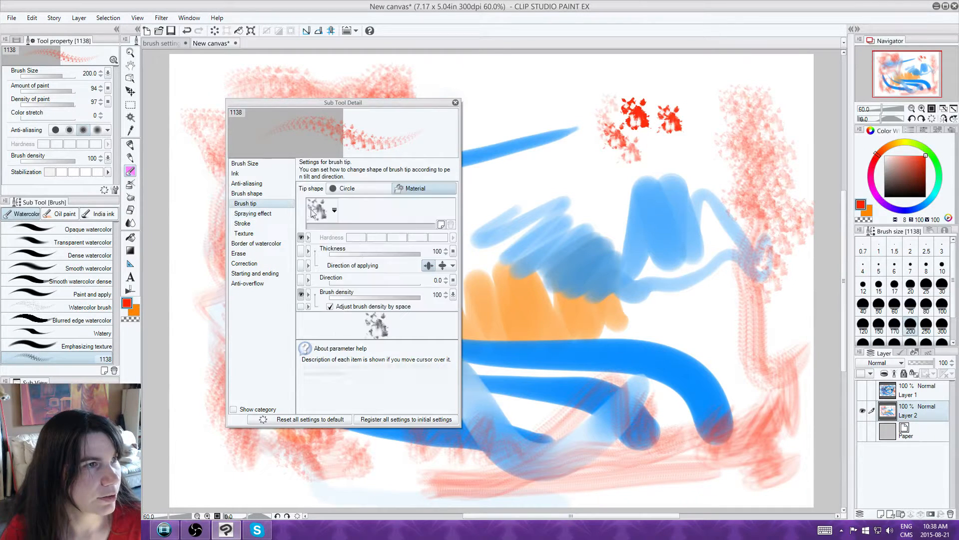
pyautogui.click(359, 284)
pyautogui.moveTo(358, 283); pyautogui.dragTo(360, 284)
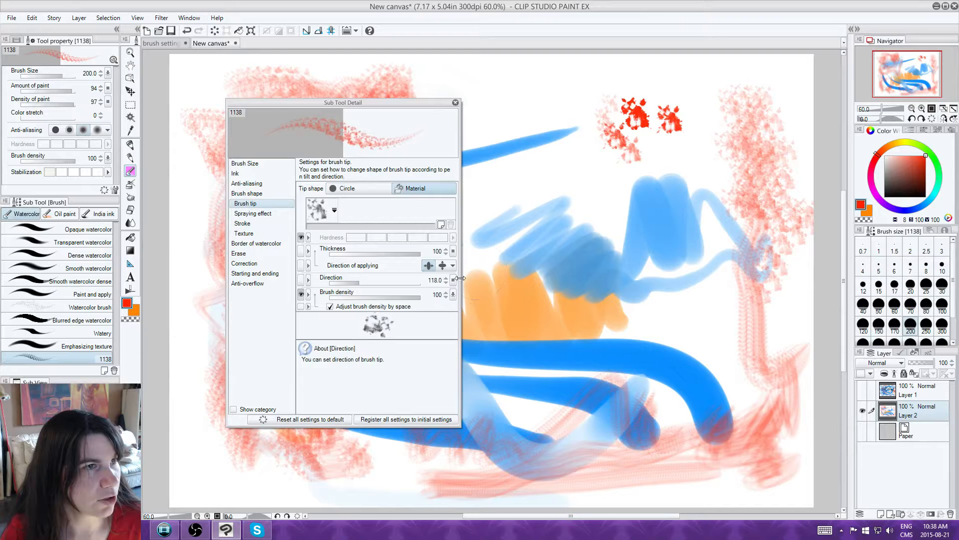
pyautogui.click(454, 280)
pyautogui.click(452, 347)
pyautogui.click(453, 280)
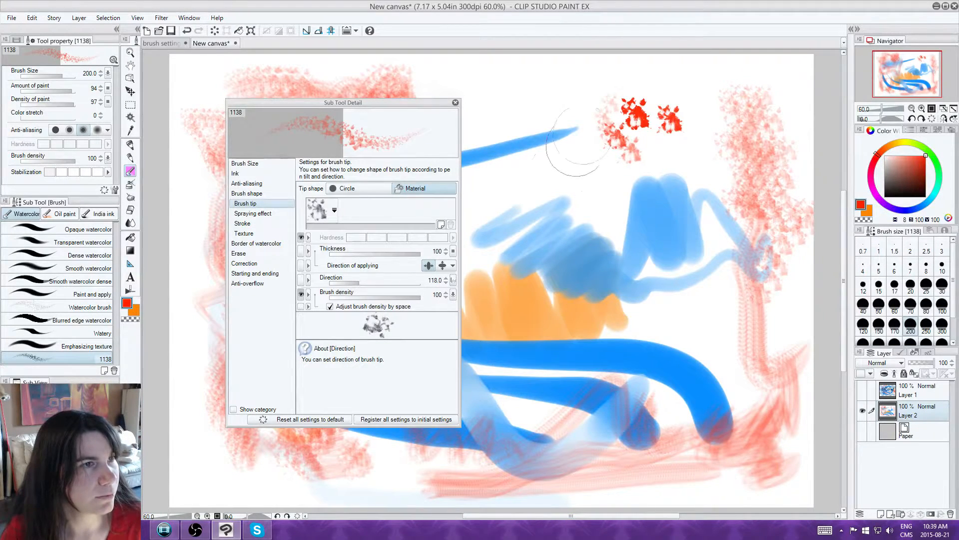
# Step: Paint red dabs and strokes with the randomly rotated tip, and more with the tip direction at 49.2
pyautogui.click(553, 101)
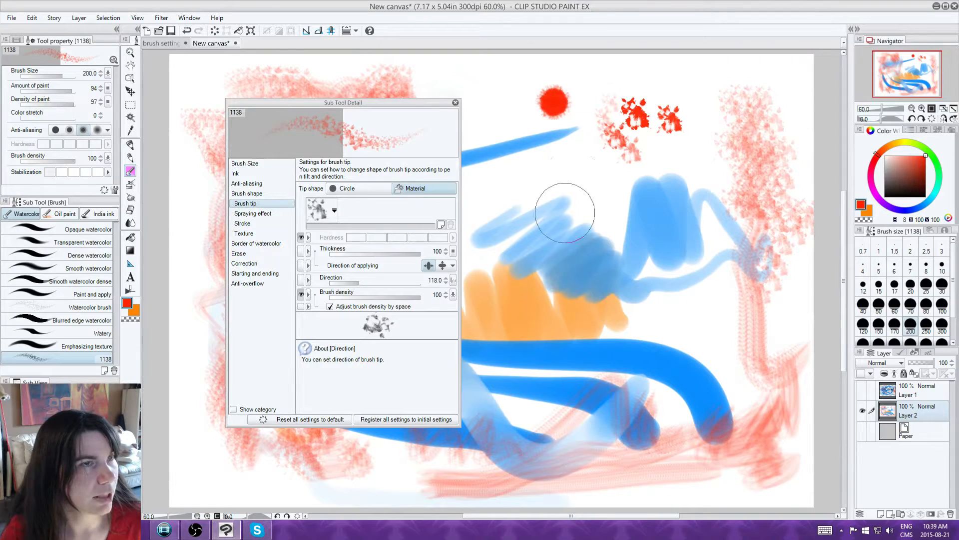
pyautogui.moveTo(567, 150)
pyautogui.mouseDown()
pyautogui.moveTo(571, 178)
pyautogui.moveTo(566, 144)
pyautogui.moveTo(551, 171)
pyautogui.moveTo(586, 183)
pyautogui.mouseUp()
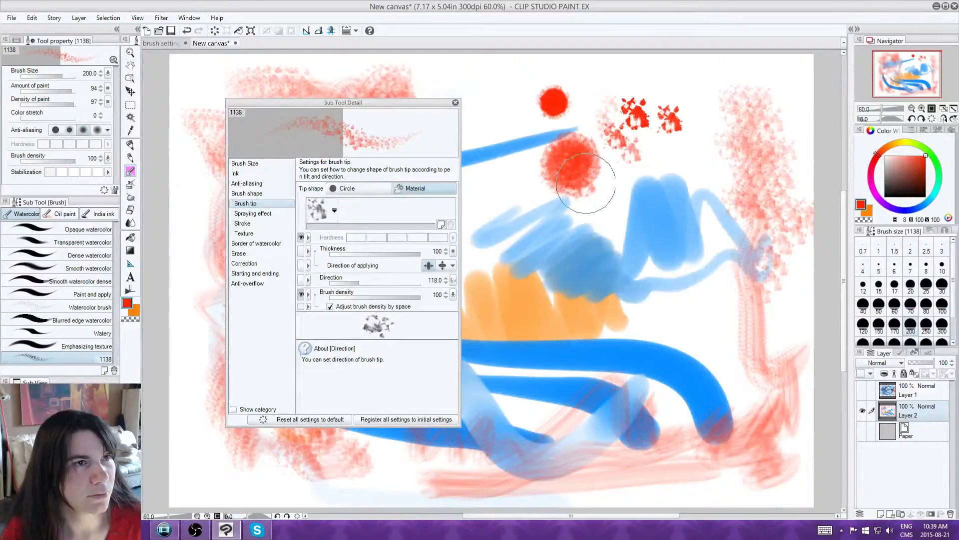
pyautogui.moveTo(695, 141)
pyautogui.mouseDown()
pyautogui.moveTo(680, 148)
pyautogui.moveTo(694, 155)
pyautogui.moveTo(702, 135)
pyautogui.mouseUp()
pyautogui.moveTo(484, 94); pyautogui.dragTo(477, 93)
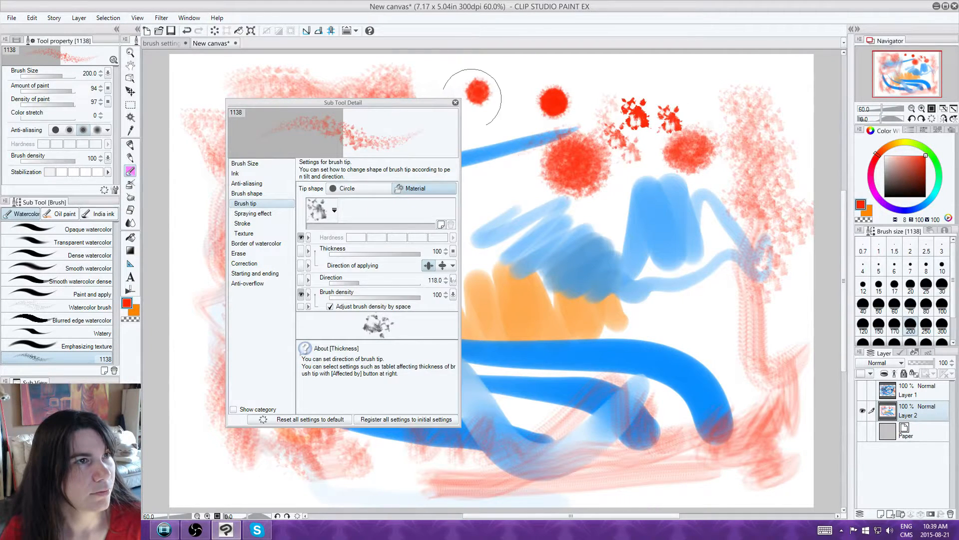
pyautogui.moveTo(503, 156)
pyautogui.mouseDown()
pyautogui.moveTo(517, 90)
pyautogui.moveTo(546, 79)
pyautogui.moveTo(681, 85)
pyautogui.mouseUp()
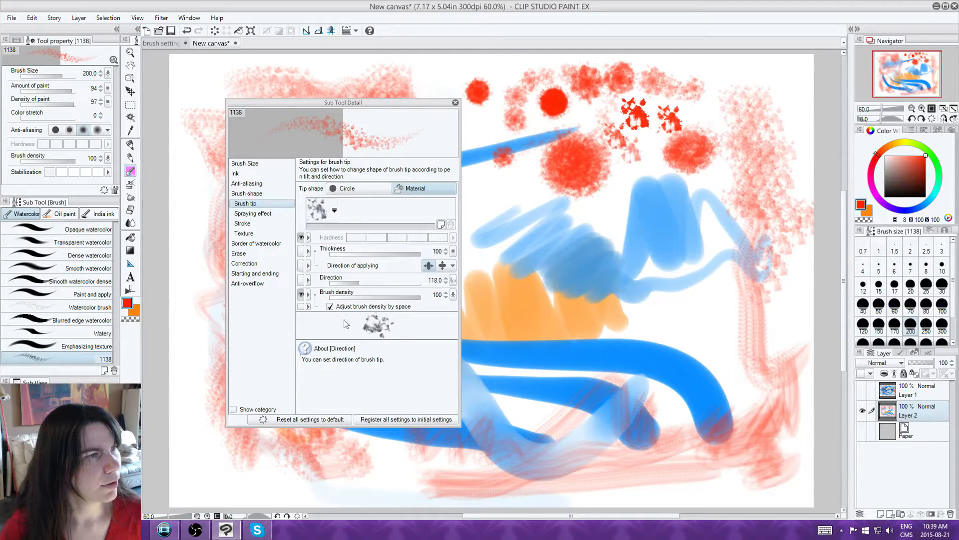
pyautogui.moveTo(353, 285); pyautogui.dragTo(343, 281)
pyautogui.moveTo(487, 130)
pyautogui.mouseDown()
pyautogui.moveTo(530, 188)
pyautogui.moveTo(556, 191)
pyautogui.moveTo(521, 199)
pyautogui.moveTo(617, 212)
pyautogui.mouseUp()
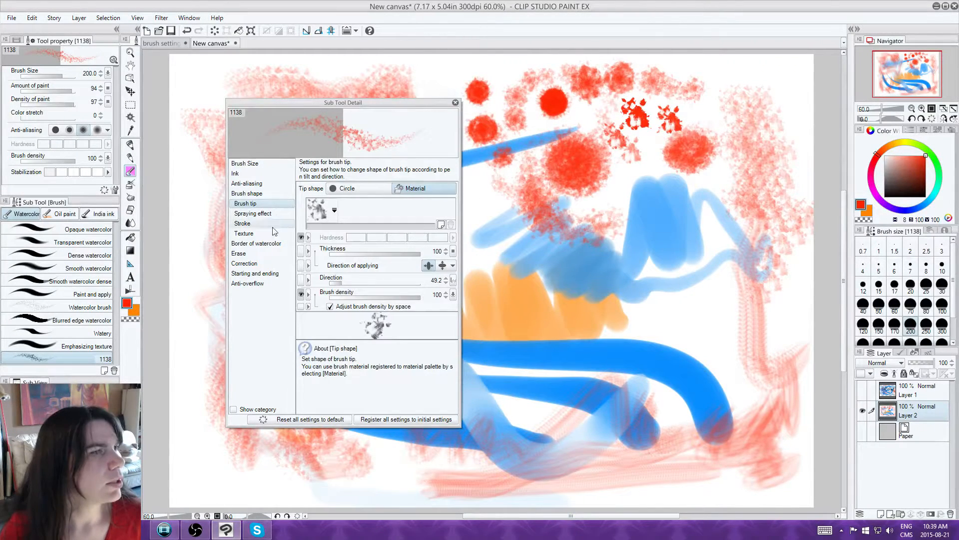
# Step: Apply the paper texture material Layer 13 Copy 3 to the brush
pyautogui.click(279, 245)
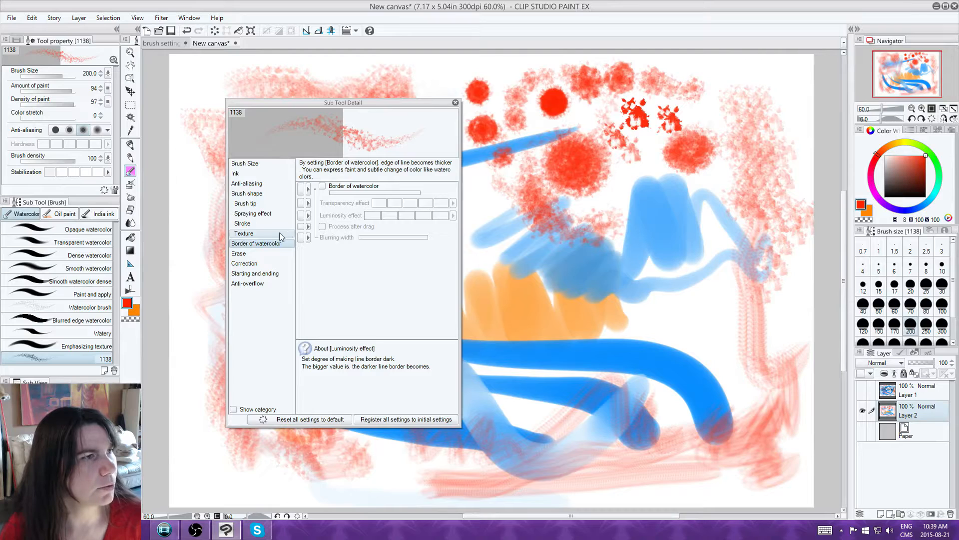
pyautogui.click(282, 236)
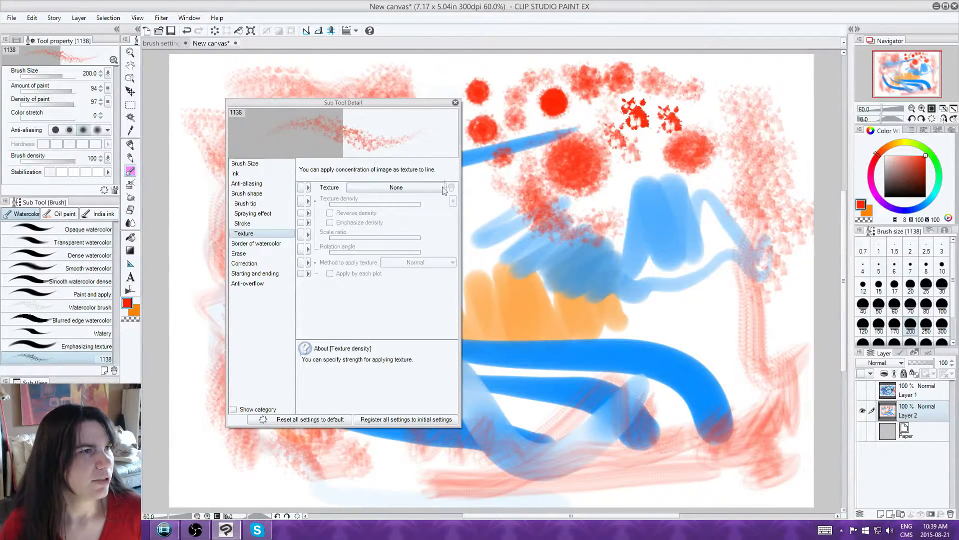
pyautogui.click(398, 187)
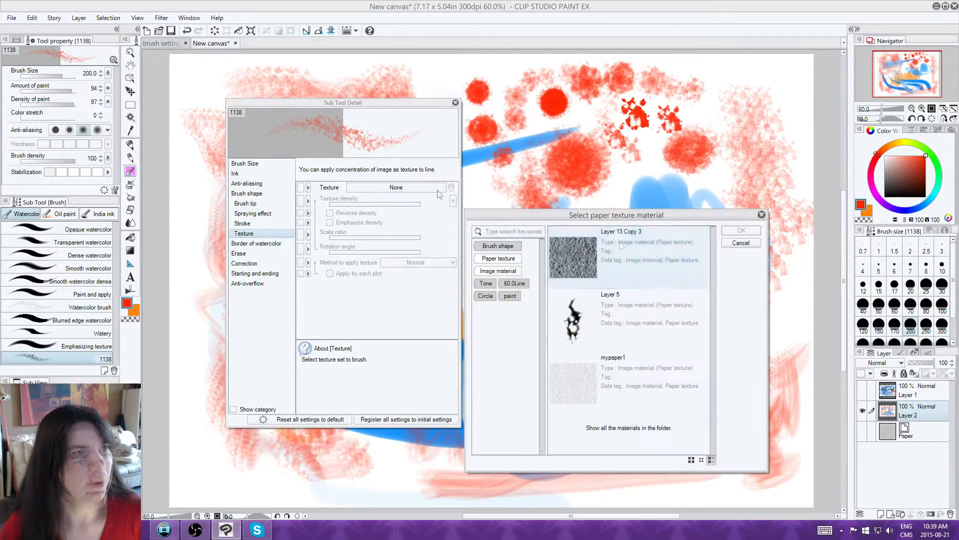
pyautogui.click(741, 230)
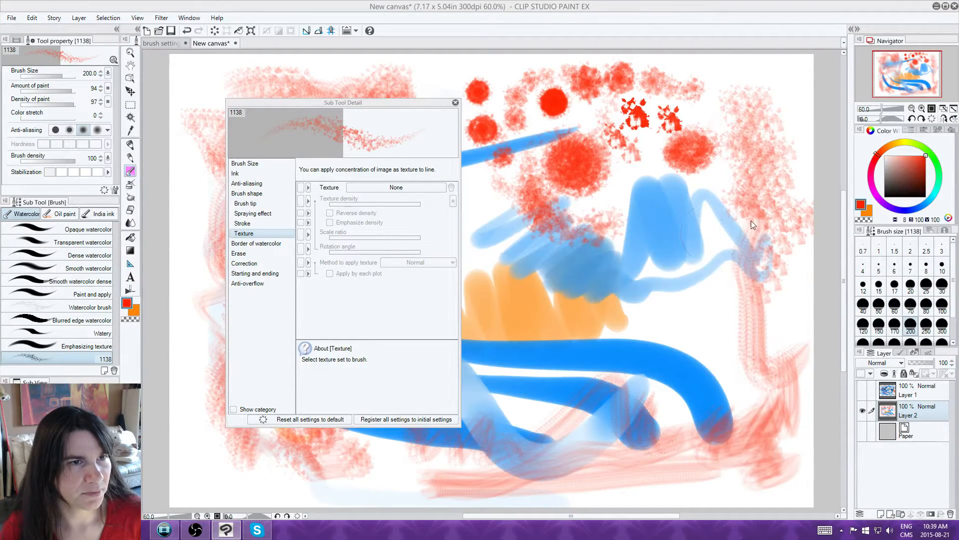
# Step: Set the texture density to 59, scale ratio to 11 and rotation angle to 79, with Emphasize density enabled
pyautogui.moveTo(374, 203)
pyautogui.mouseDown()
pyautogui.moveTo(360, 204)
pyautogui.moveTo(383, 204)
pyautogui.mouseUp()
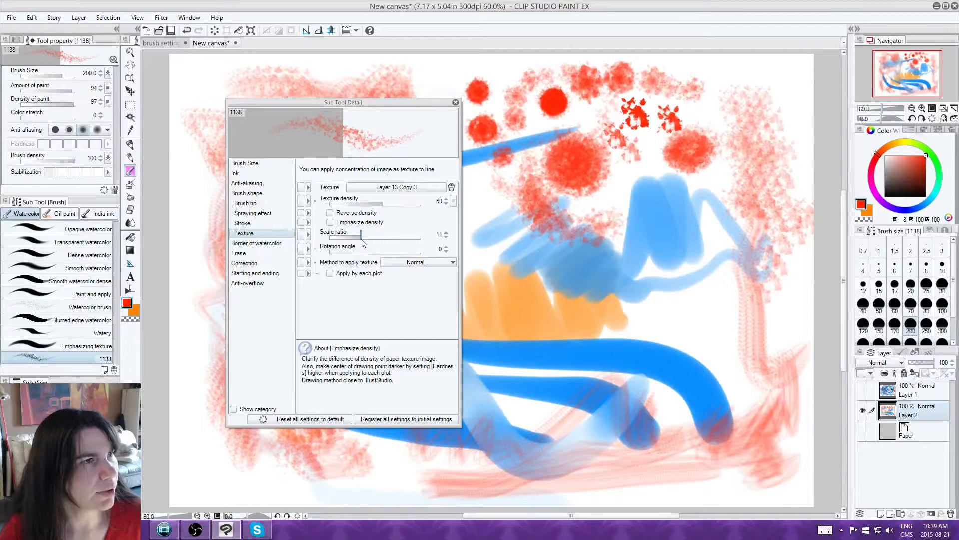
pyautogui.click(360, 251)
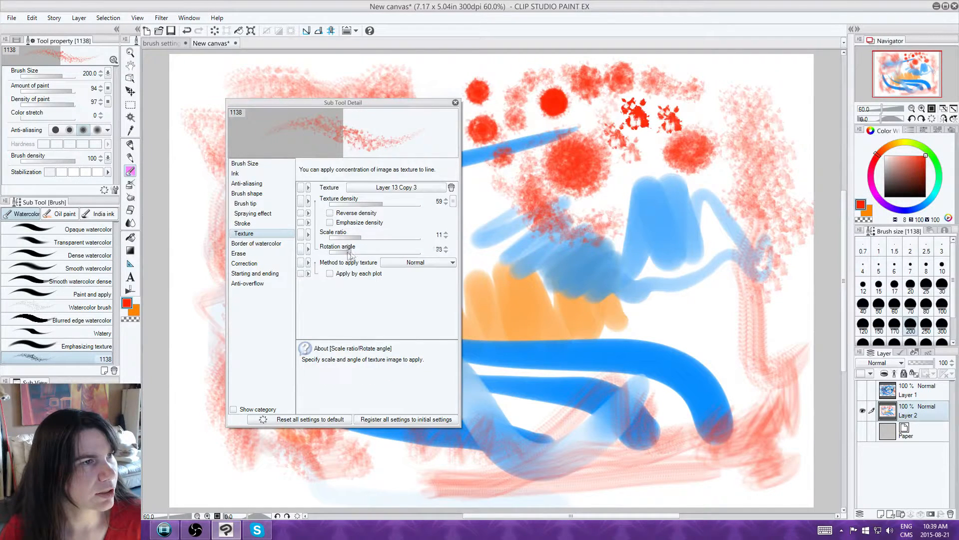
pyautogui.click(330, 222)
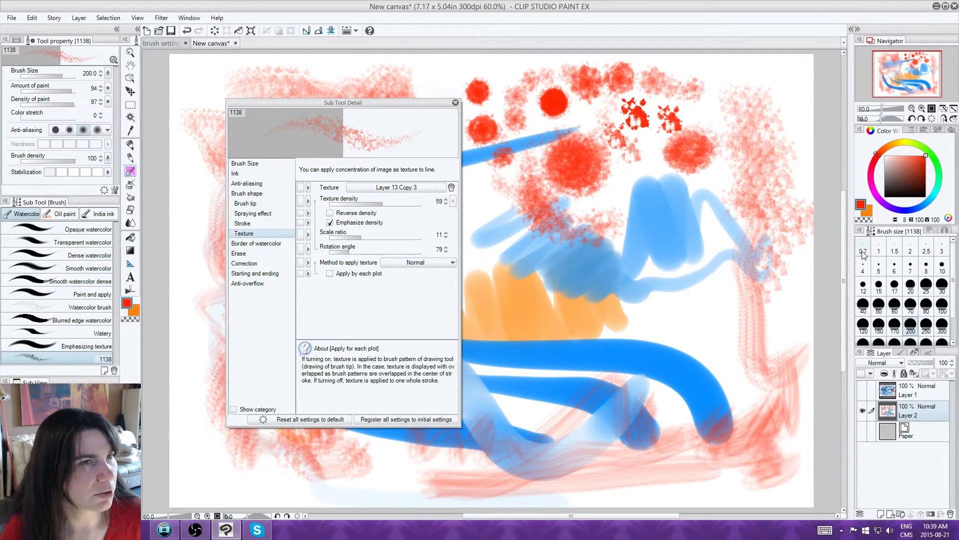
# Step: Add a new layer above Layer 2 and fill it entirely with mid gray
pyautogui.moveTo(903, 173); pyautogui.dragTo(884, 172)
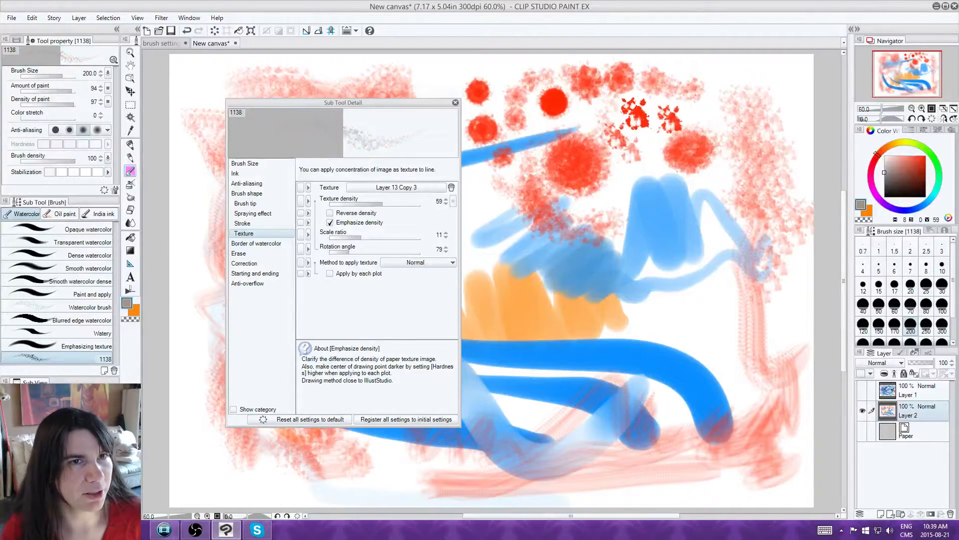
pyautogui.hotkey('ctrl', 'shift', 'n')
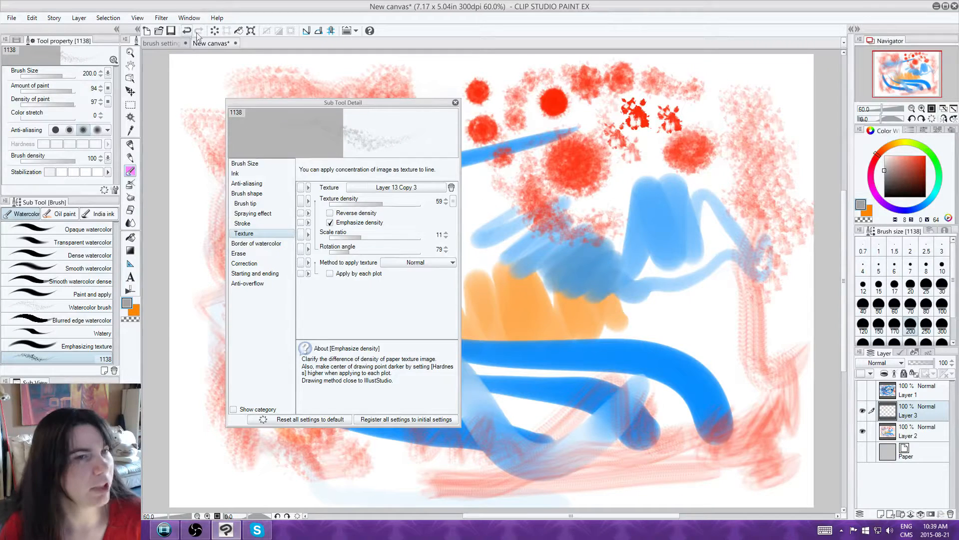
pyautogui.click(241, 31)
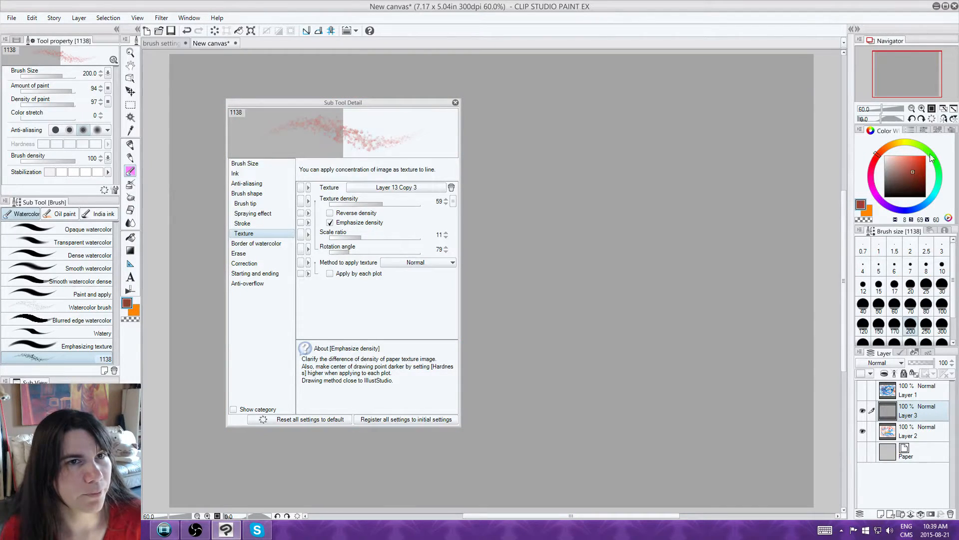
# Step: Paint a dense black patch with a looser trailing stroke on the gray layer, and examine its texture close up
pyautogui.click(928, 194)
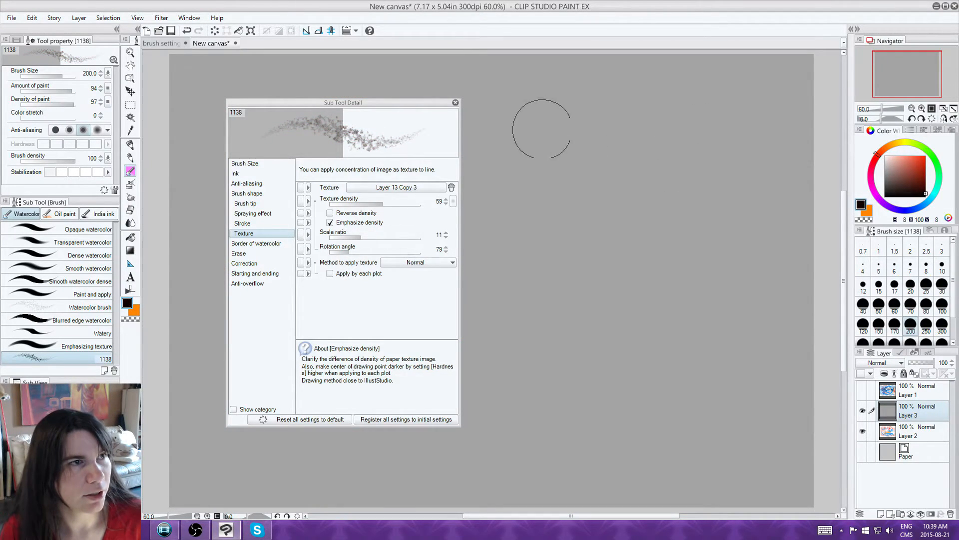
pyautogui.moveTo(578, 180)
pyautogui.mouseDown()
pyautogui.moveTo(611, 180)
pyautogui.moveTo(588, 164)
pyautogui.moveTo(593, 180)
pyautogui.moveTo(571, 196)
pyautogui.moveTo(628, 190)
pyautogui.moveTo(612, 252)
pyautogui.moveTo(649, 233)
pyautogui.moveTo(601, 194)
pyautogui.moveTo(626, 151)
pyautogui.moveTo(594, 129)
pyautogui.moveTo(640, 173)
pyautogui.moveTo(603, 208)
pyautogui.moveTo(665, 203)
pyautogui.moveTo(699, 251)
pyautogui.moveTo(673, 384)
pyautogui.mouseUp()
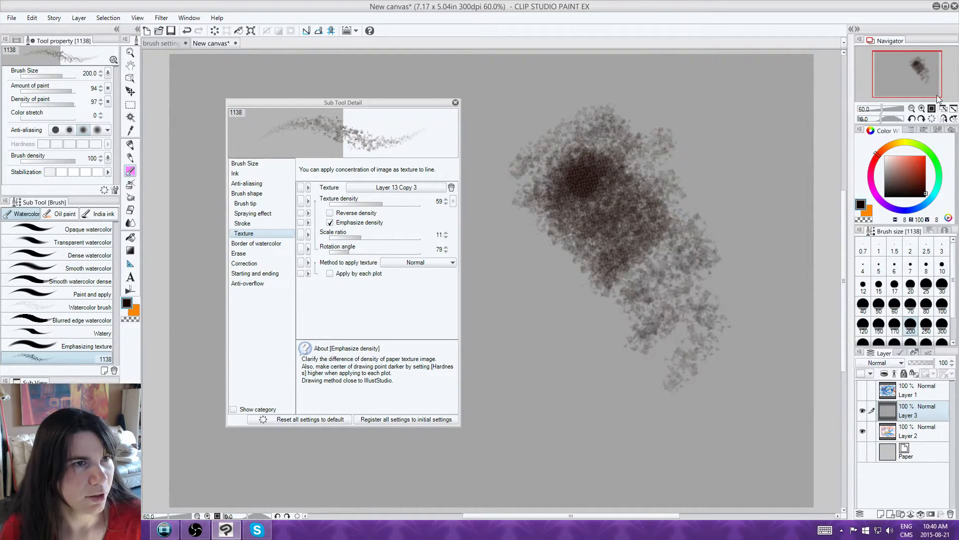
pyautogui.click(922, 110)
pyautogui.moveTo(906, 78); pyautogui.dragTo(907, 69)
pyautogui.click(922, 110)
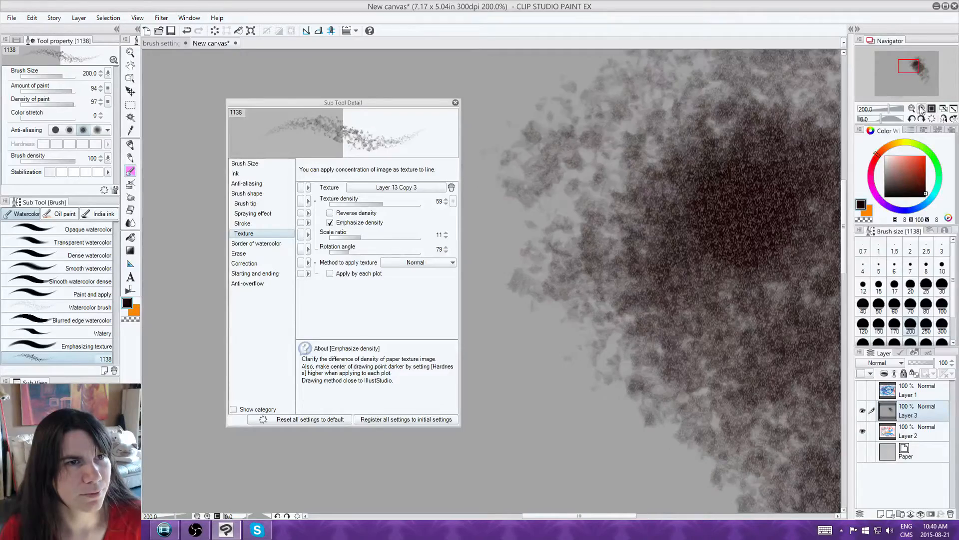
pyautogui.click(923, 108)
pyautogui.moveTo(911, 75); pyautogui.dragTo(915, 63)
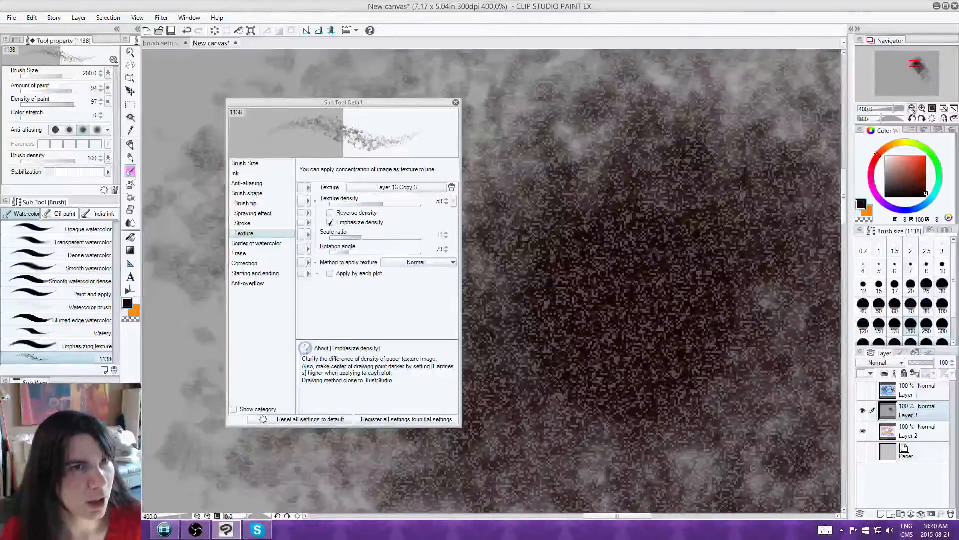
pyautogui.click(911, 109)
pyautogui.click(912, 109)
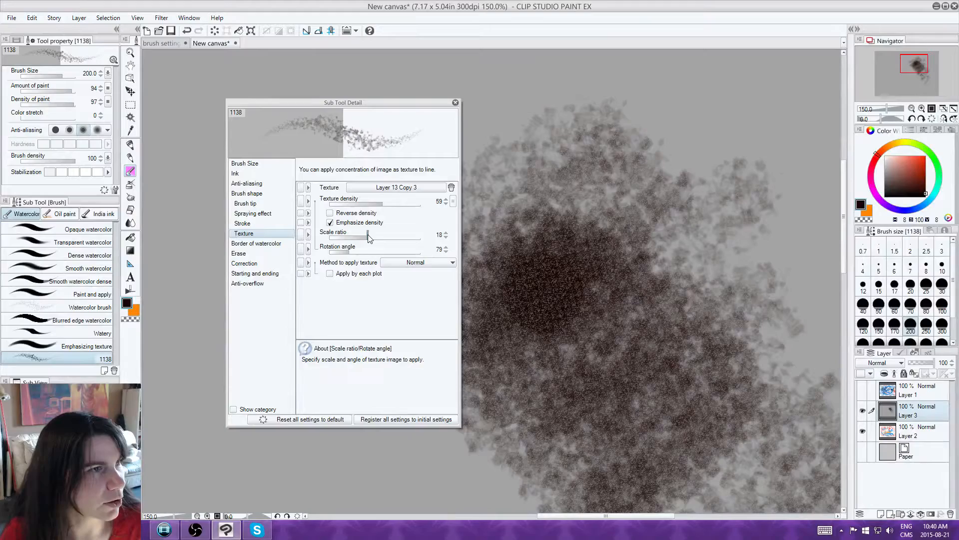
# Step: Set the texture scale ratio to 28 and paint a round black patch above the first one
pyautogui.moveTo(368, 238); pyautogui.dragTo(373, 237)
pyautogui.click(722, 158)
pyautogui.moveTo(722, 157)
pyautogui.mouseDown()
pyautogui.moveTo(684, 95)
pyautogui.moveTo(693, 67)
pyautogui.moveTo(658, 124)
pyautogui.moveTo(790, 150)
pyautogui.mouseUp()
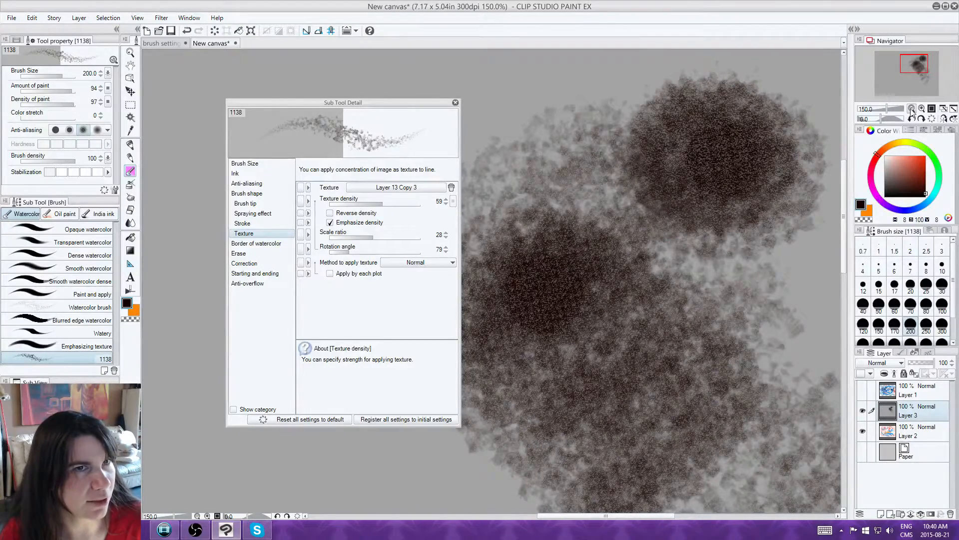
# Step: Set the texture scale ratio to 163, paint another black patch beside the round one, and examine its grain up close
pyautogui.click(912, 110)
pyautogui.click(911, 110)
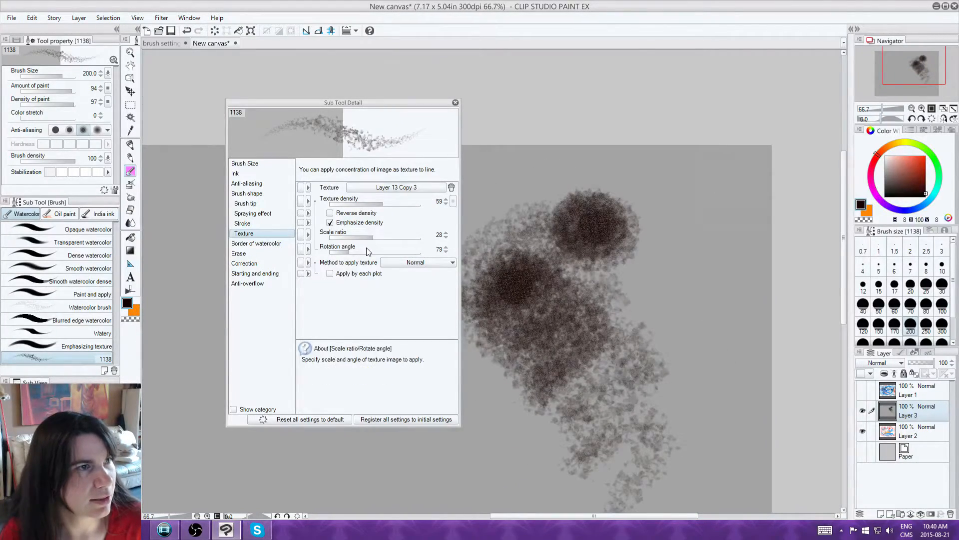
pyautogui.moveTo(383, 241); pyautogui.dragTo(397, 239)
pyautogui.moveTo(667, 230)
pyautogui.mouseDown()
pyautogui.moveTo(639, 269)
pyautogui.moveTo(665, 215)
pyautogui.moveTo(700, 214)
pyautogui.moveTo(707, 272)
pyautogui.moveTo(686, 285)
pyautogui.moveTo(620, 280)
pyautogui.moveTo(599, 210)
pyautogui.moveTo(670, 317)
pyautogui.moveTo(750, 300)
pyautogui.mouseUp()
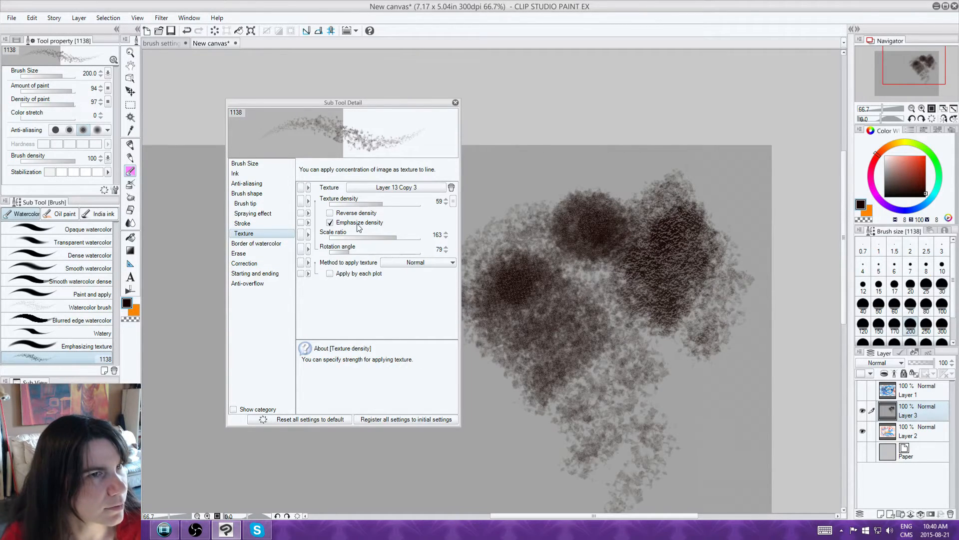
pyautogui.click(922, 108)
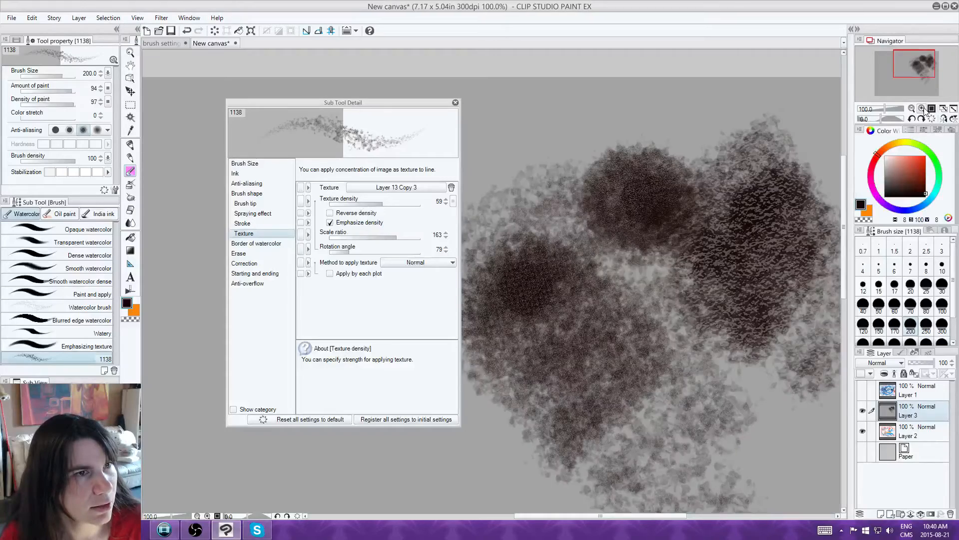
pyautogui.click(921, 108)
pyautogui.moveTo(917, 65); pyautogui.dragTo(923, 64)
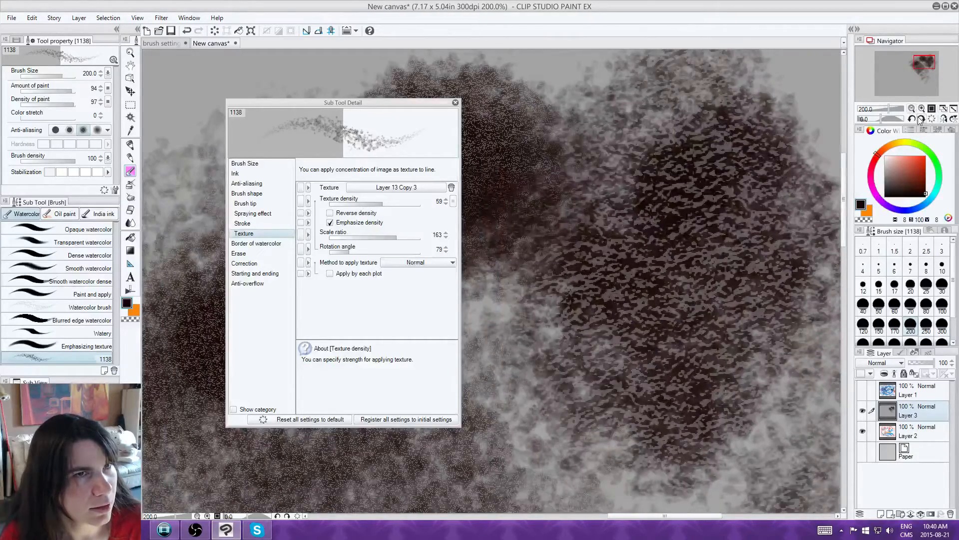
pyautogui.click(912, 108)
pyautogui.click(912, 109)
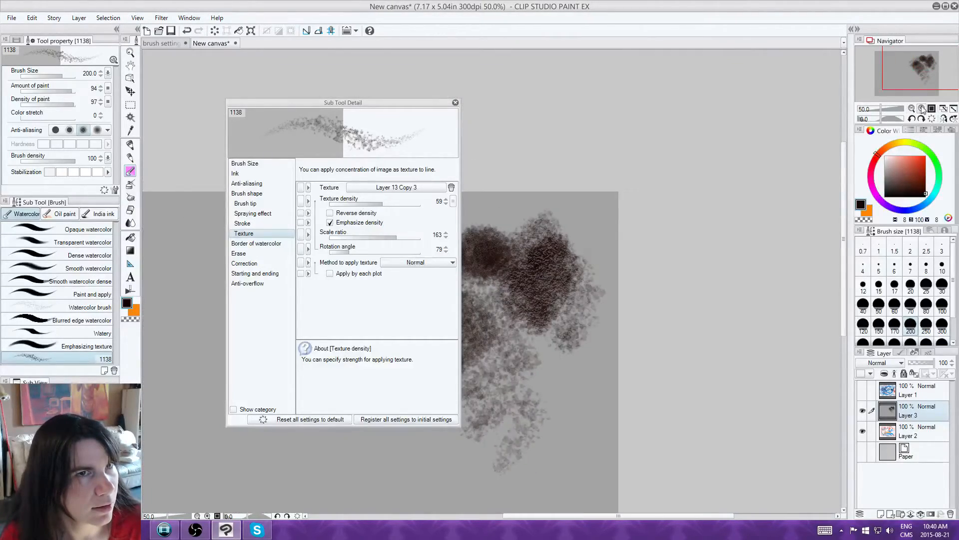
# Step: Turn off Emphasize density and paint a black stroke at the upper edge of the coarse-grained patch
pyautogui.click(921, 109)
pyautogui.click(330, 222)
pyautogui.moveTo(588, 189)
pyautogui.mouseDown()
pyautogui.moveTo(621, 204)
pyautogui.moveTo(630, 235)
pyautogui.mouseUp()
pyautogui.click(329, 221)
pyautogui.click(329, 214)
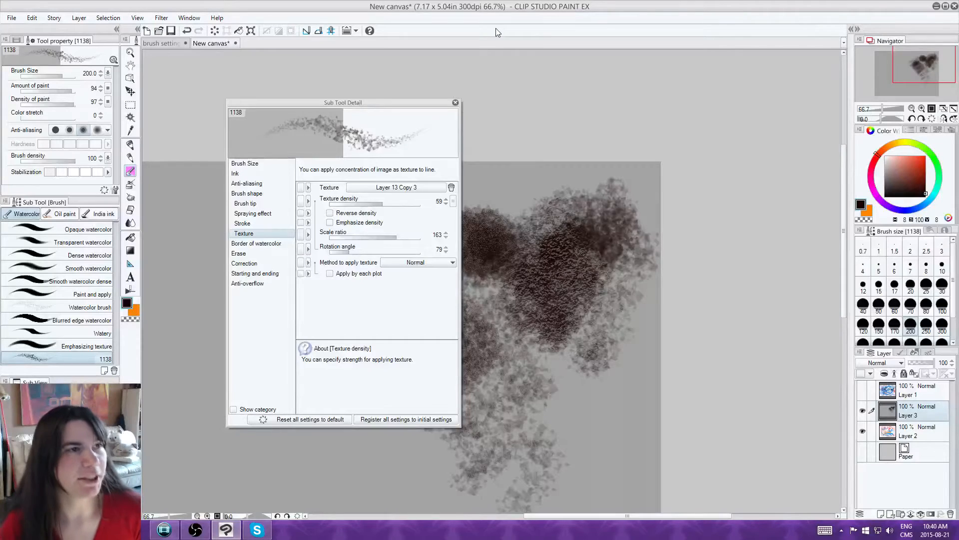
# Step: Remove the brush's texture and enable Border of watercolor with a value of 20.0
pyautogui.click(451, 189)
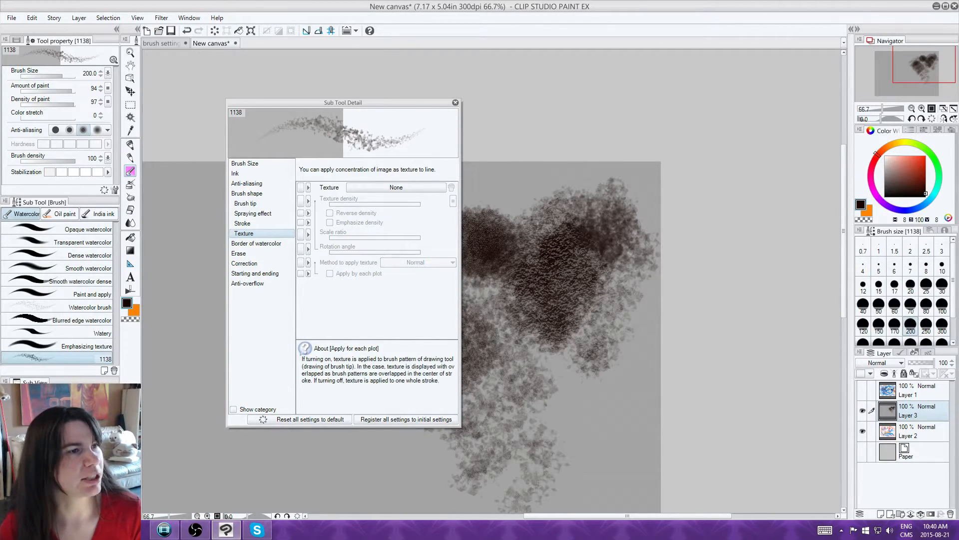
pyautogui.click(268, 244)
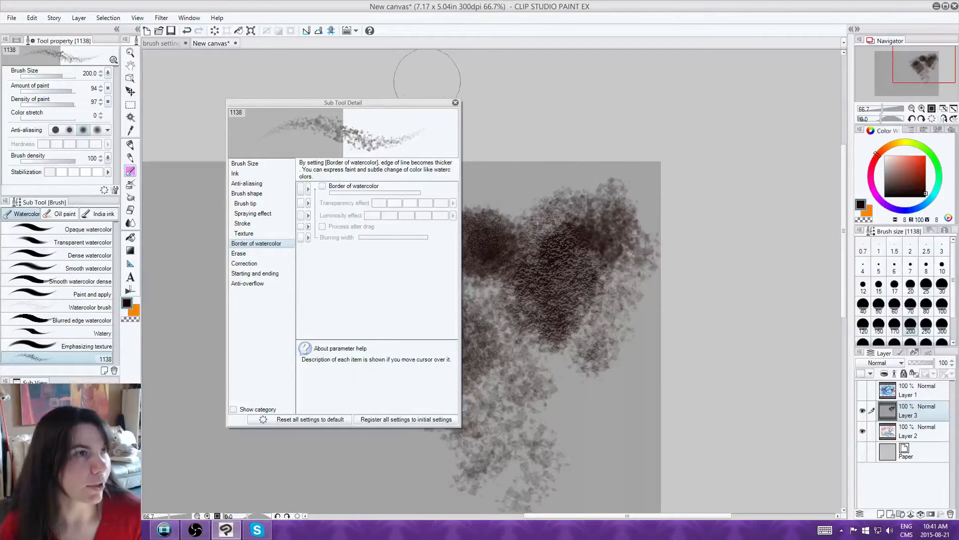
pyautogui.moveTo(418, 107); pyautogui.dragTo(719, 110)
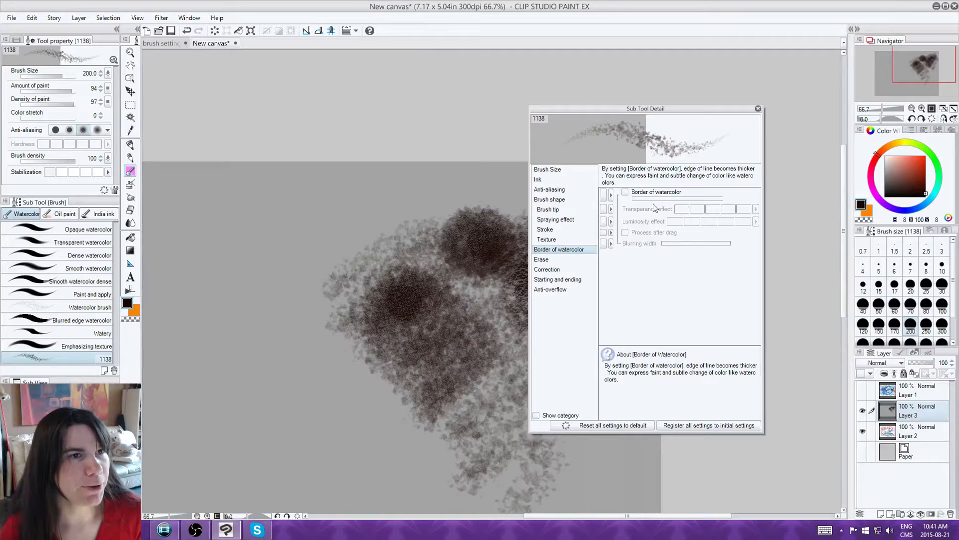
pyautogui.click(625, 193)
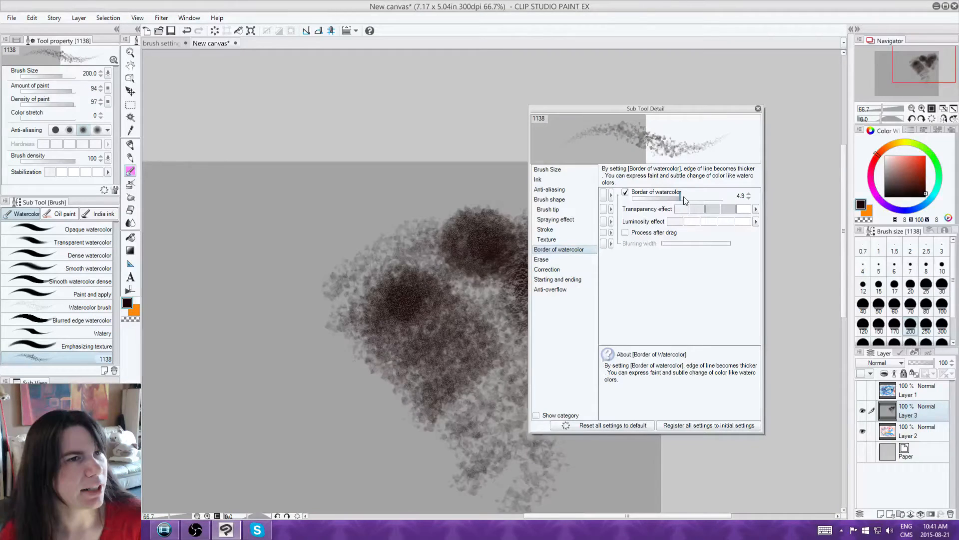
pyautogui.moveTo(689, 198); pyautogui.dragTo(724, 197)
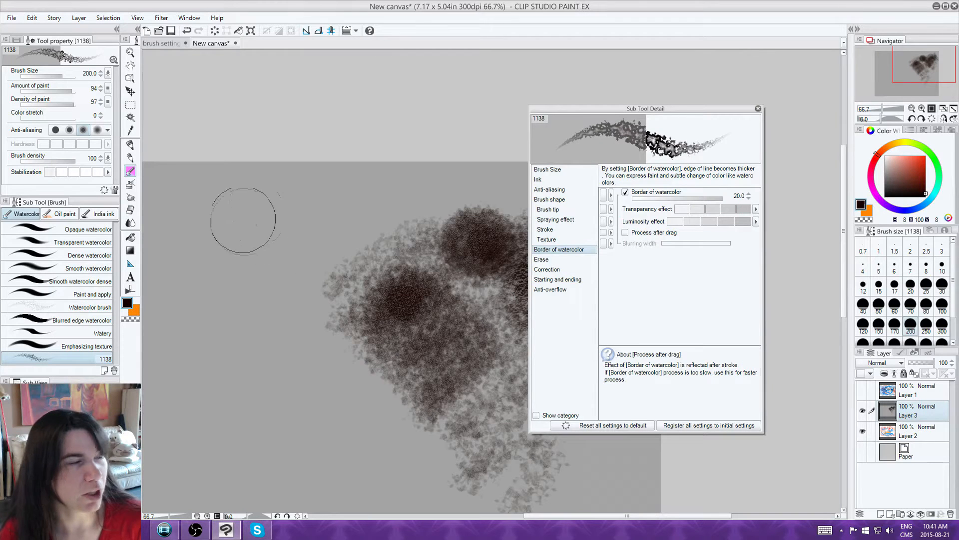
# Step: Paint black bordered strokes on the empty gray area, and add a short red stroke at their lower end
pyautogui.moveTo(273, 211)
pyautogui.mouseDown()
pyautogui.moveTo(267, 225)
pyautogui.moveTo(289, 221)
pyautogui.moveTo(306, 245)
pyautogui.moveTo(294, 291)
pyautogui.moveTo(273, 310)
pyautogui.mouseUp()
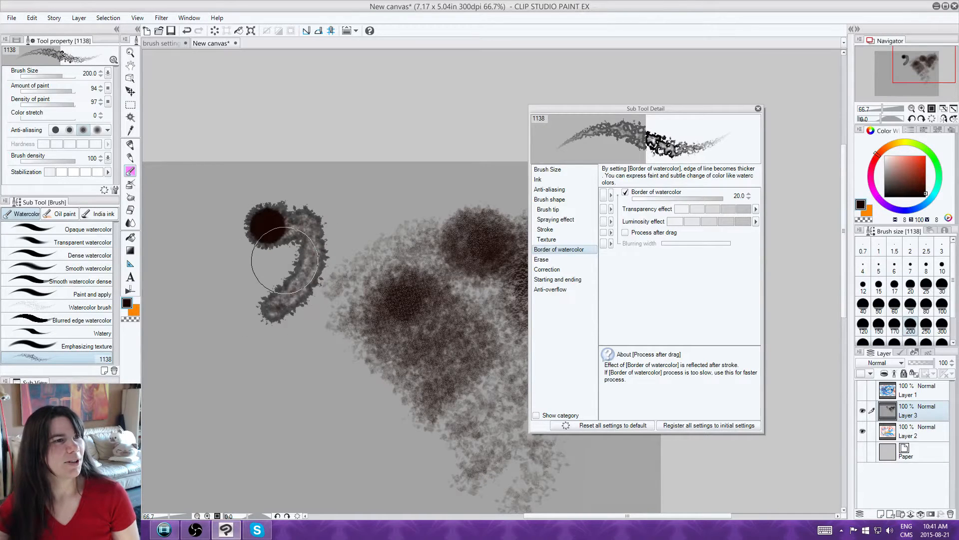
pyautogui.moveTo(225, 268)
pyautogui.mouseDown()
pyautogui.moveTo(229, 281)
pyautogui.moveTo(251, 225)
pyautogui.moveTo(274, 243)
pyautogui.mouseUp()
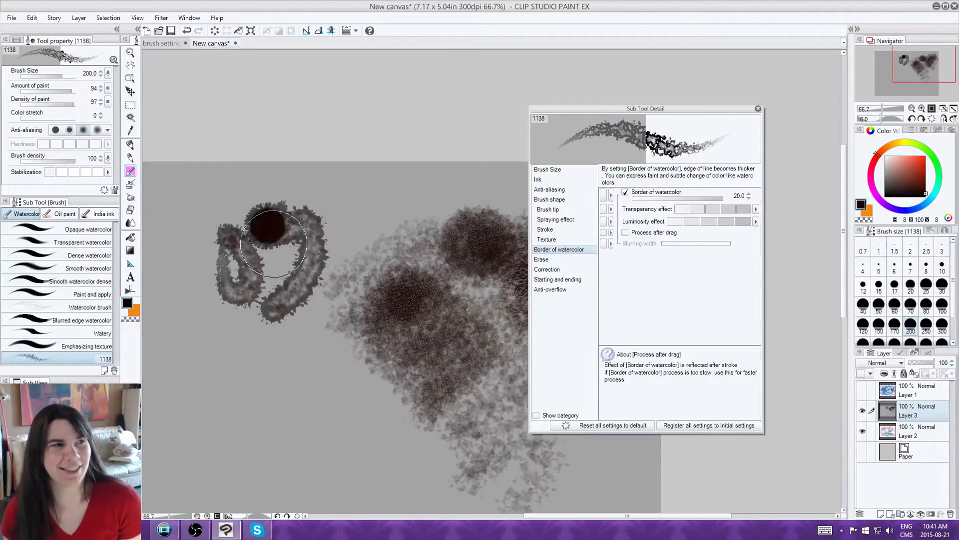
pyautogui.click(925, 164)
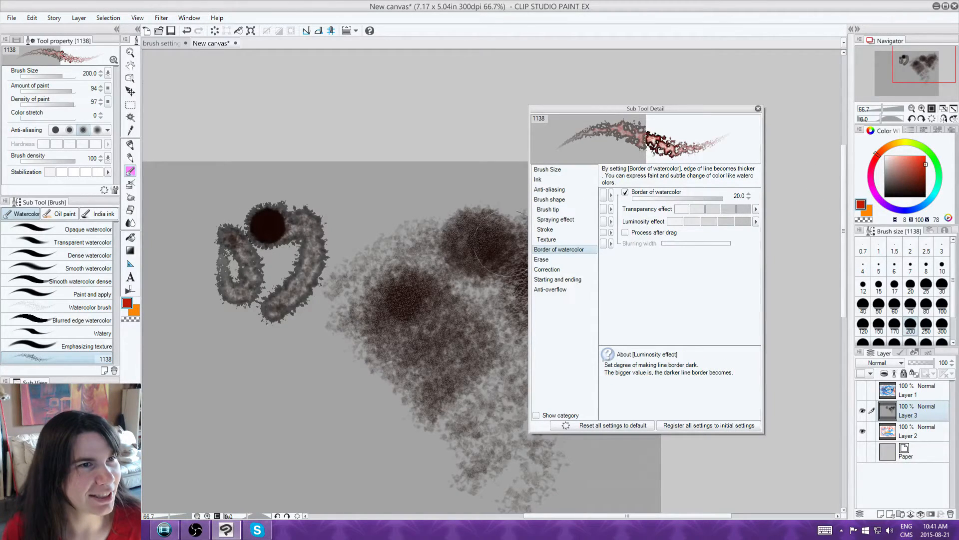
pyautogui.moveTo(289, 339); pyautogui.dragTo(272, 303)
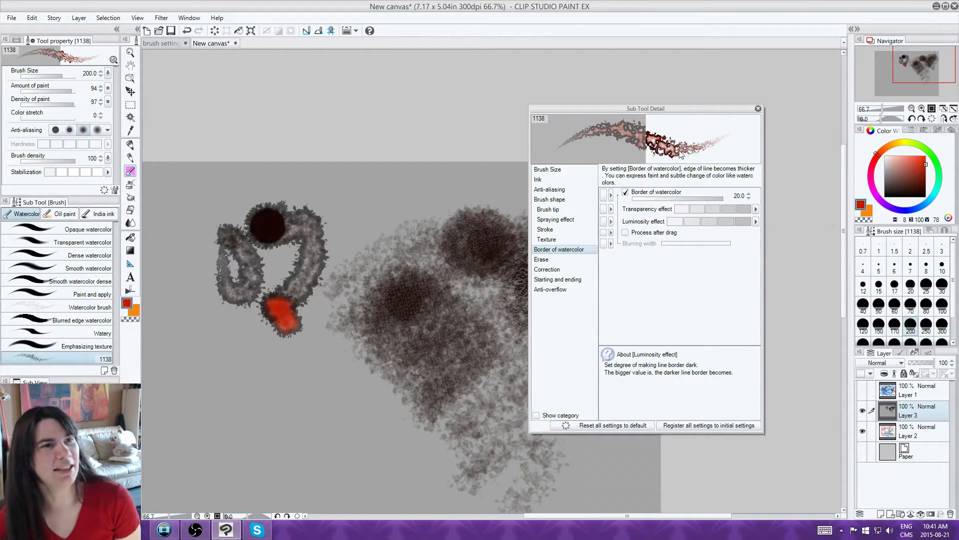
# Step: Reduce Border of watercolor to 3.2 and paint a long curving red stroke below the black ones
pyautogui.click(669, 198)
pyautogui.moveTo(260, 367)
pyautogui.mouseDown()
pyautogui.moveTo(279, 377)
pyautogui.moveTo(312, 359)
pyautogui.moveTo(286, 348)
pyautogui.moveTo(274, 378)
pyautogui.moveTo(289, 399)
pyautogui.moveTo(360, 396)
pyautogui.moveTo(362, 406)
pyautogui.moveTo(344, 432)
pyautogui.moveTo(276, 439)
pyautogui.moveTo(229, 411)
pyautogui.moveTo(195, 331)
pyautogui.mouseUp()
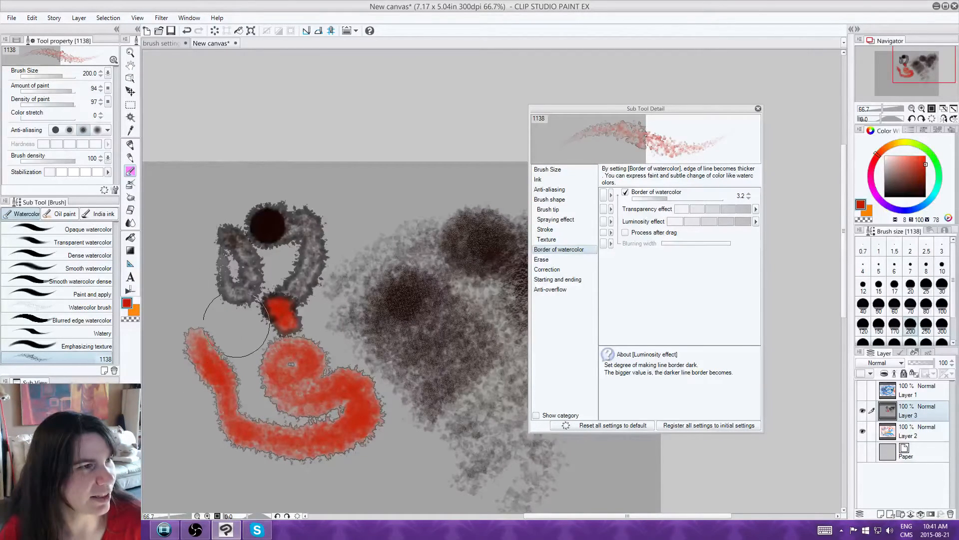
# Step: Add a new layer and paint a red stroke across the existing one, and a turquoise stroke along its lower edge
pyautogui.click(890, 513)
pyautogui.moveTo(232, 331)
pyautogui.mouseDown()
pyautogui.moveTo(258, 415)
pyautogui.moveTo(345, 453)
pyautogui.moveTo(392, 460)
pyautogui.moveTo(415, 440)
pyautogui.moveTo(400, 415)
pyautogui.mouseUp()
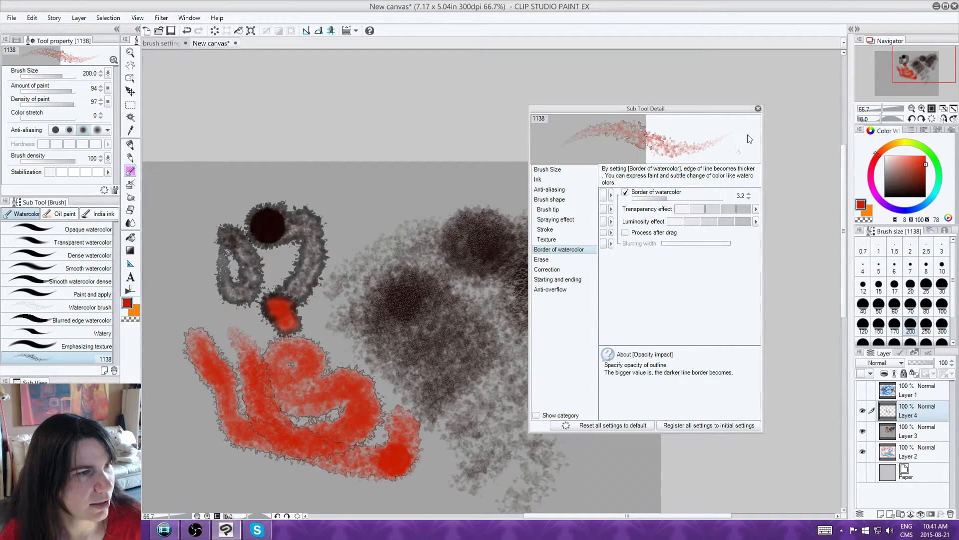
pyautogui.click(937, 194)
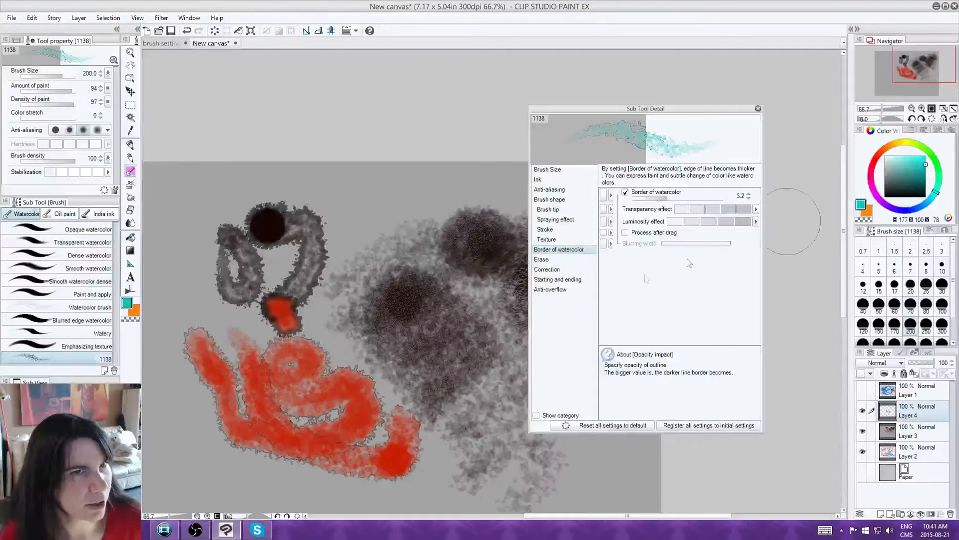
pyautogui.moveTo(385, 394)
pyautogui.mouseDown()
pyautogui.moveTo(420, 439)
pyautogui.moveTo(450, 449)
pyautogui.moveTo(393, 480)
pyautogui.moveTo(330, 473)
pyautogui.moveTo(290, 463)
pyautogui.moveTo(269, 418)
pyautogui.mouseUp()
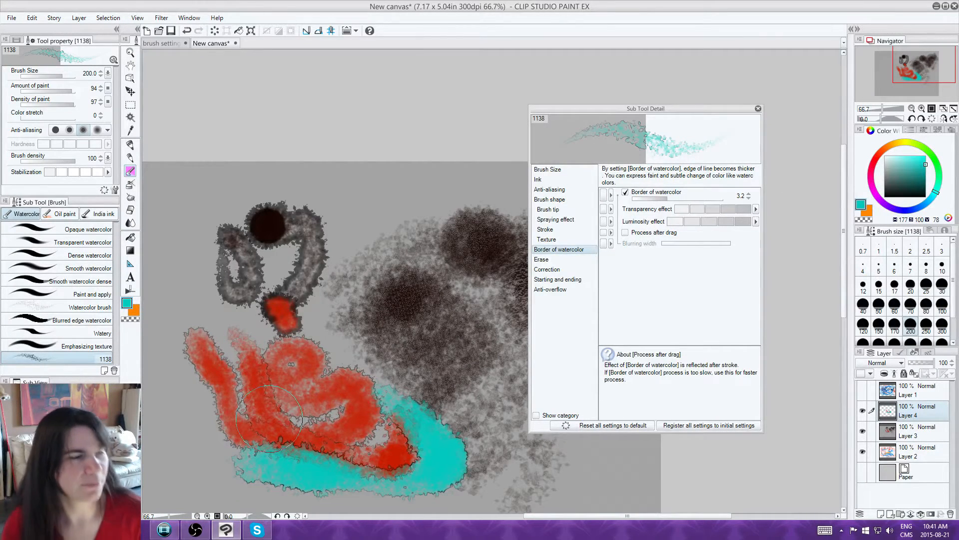
# Step: Mix a pale yellow paint color and paint a large round blob over the upper right part of the red stroke
pyautogui.click(921, 109)
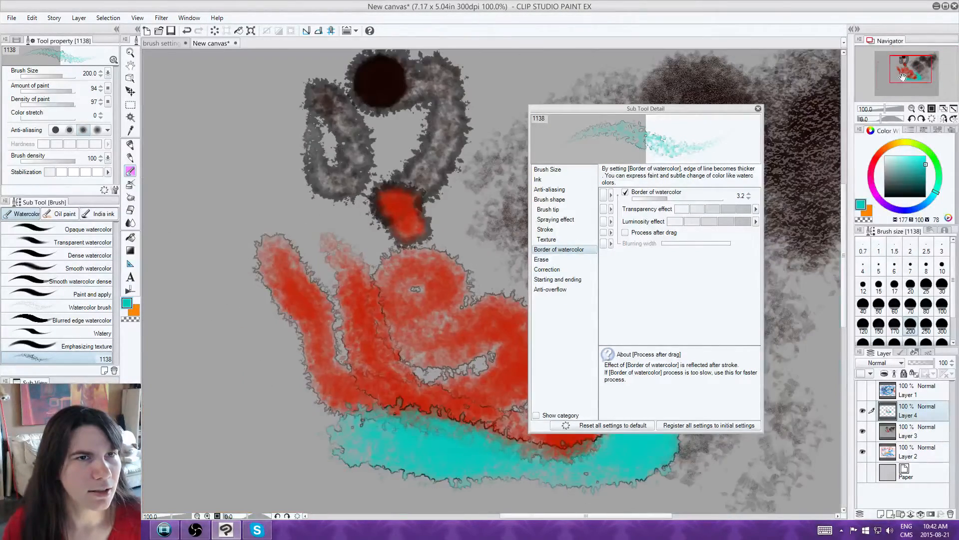
pyautogui.moveTo(902, 76); pyautogui.dragTo(909, 82)
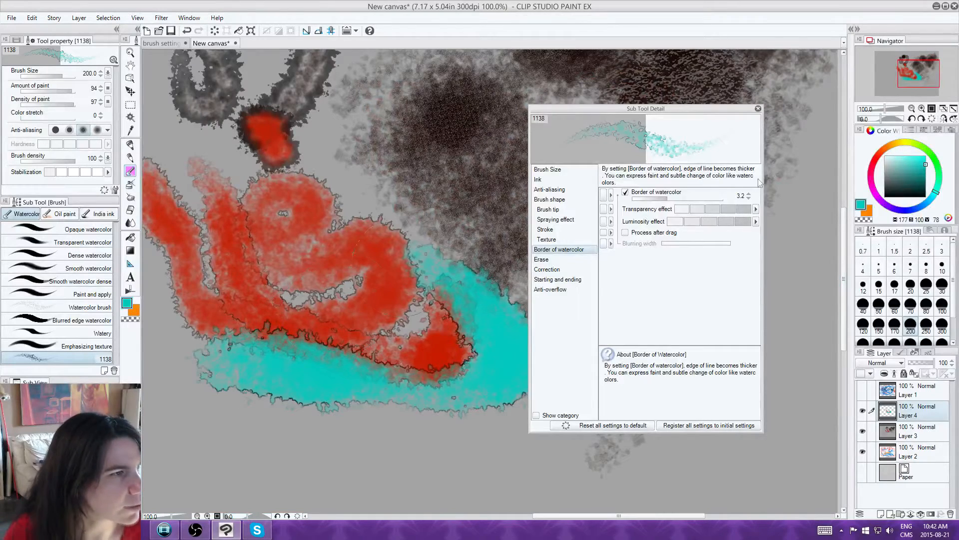
pyautogui.moveTo(922, 169); pyautogui.dragTo(926, 155)
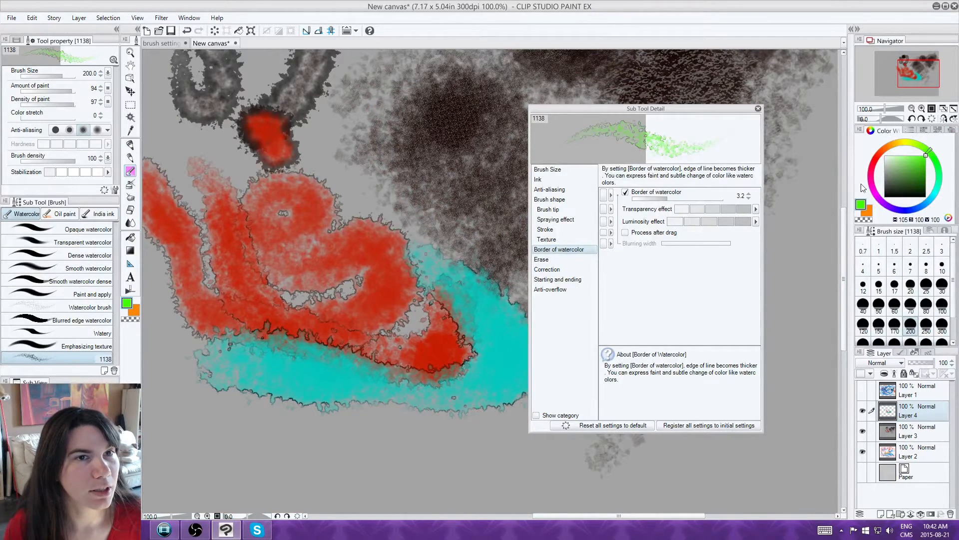
pyautogui.click(134, 313)
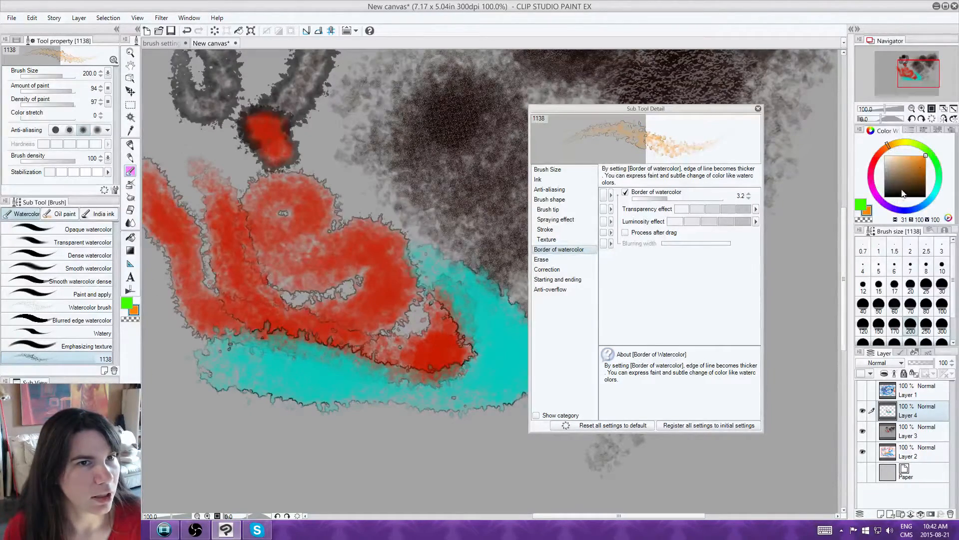
pyautogui.moveTo(904, 194); pyautogui.dragTo(898, 137)
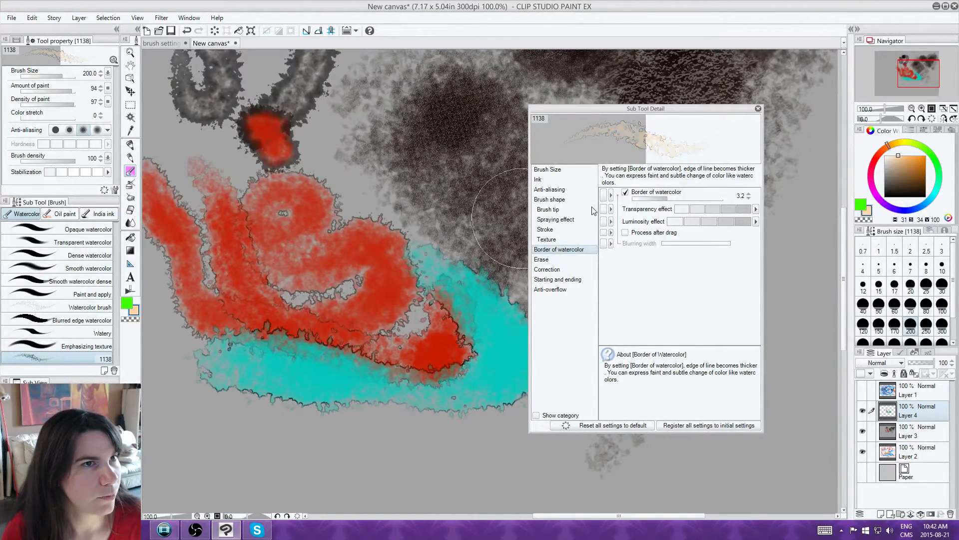
pyautogui.click(928, 149)
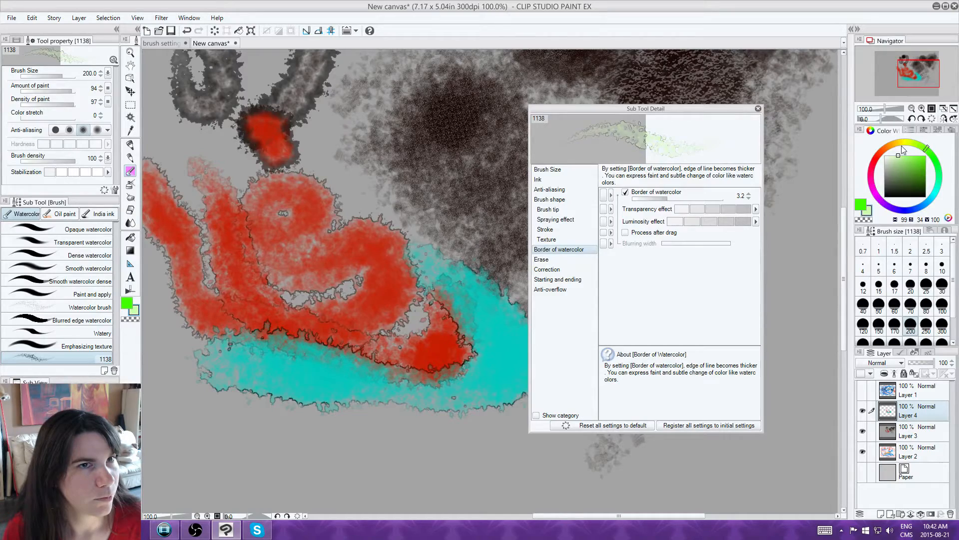
pyautogui.click(367, 296)
pyautogui.moveTo(368, 296)
pyautogui.mouseDown()
pyautogui.moveTo(398, 266)
pyautogui.moveTo(361, 259)
pyautogui.moveTo(382, 270)
pyautogui.mouseUp()
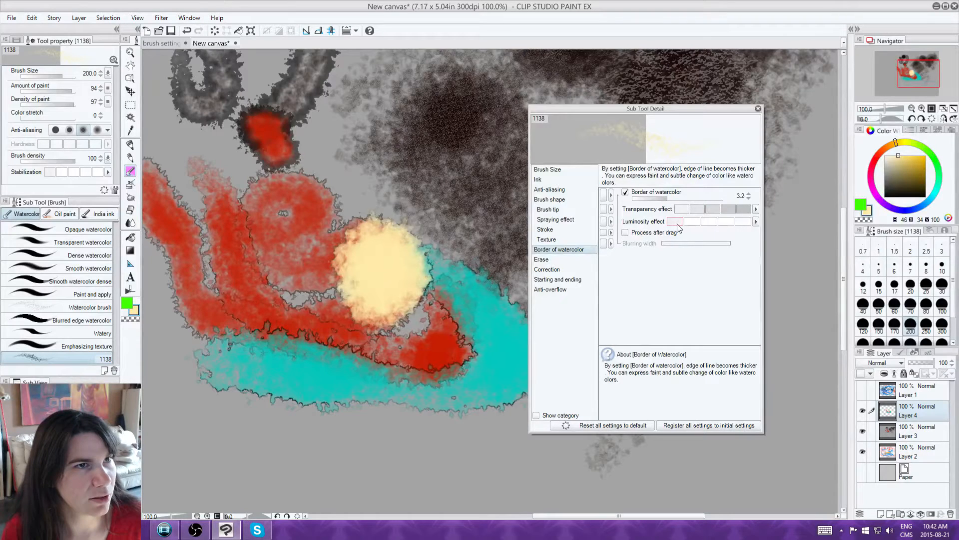
# Step: Paint pale yellow blobs above the first one and below the turquoise stroke, varying Luminosity effect between its lowest and highest levels
pyautogui.moveTo(367, 237); pyautogui.dragTo(409, 165)
pyautogui.moveTo(305, 392); pyautogui.dragTo(298, 397)
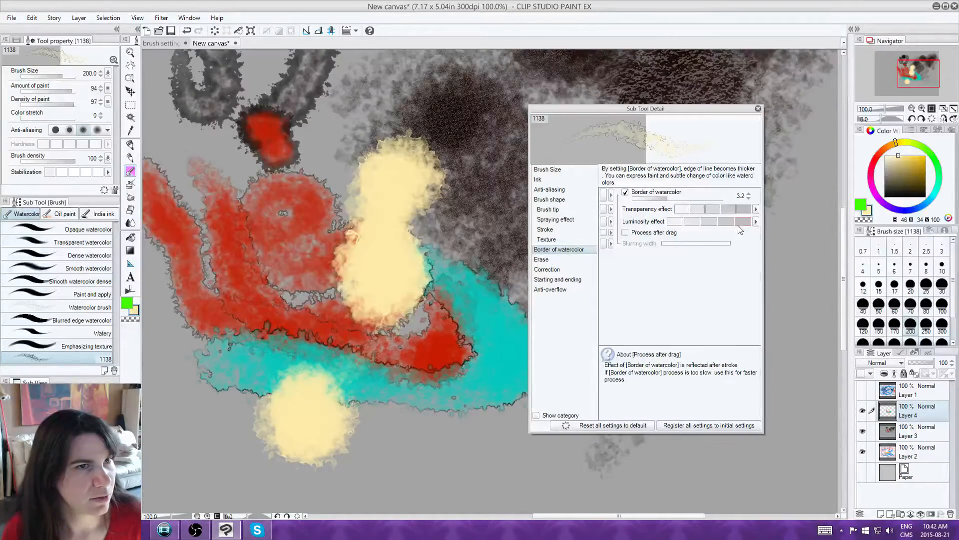
pyautogui.moveTo(402, 420); pyautogui.dragTo(395, 436)
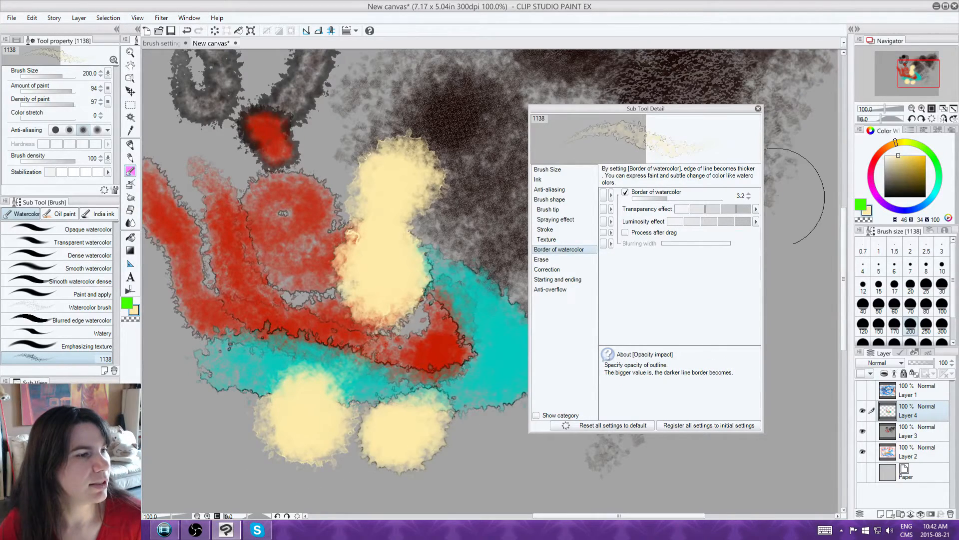
# Step: Keep Luminosity effect at its highest level, lower Transparency effect to its lowest, and paint another blob beside the ones below the turquoise stroke
pyautogui.click(674, 223)
pyautogui.click(744, 223)
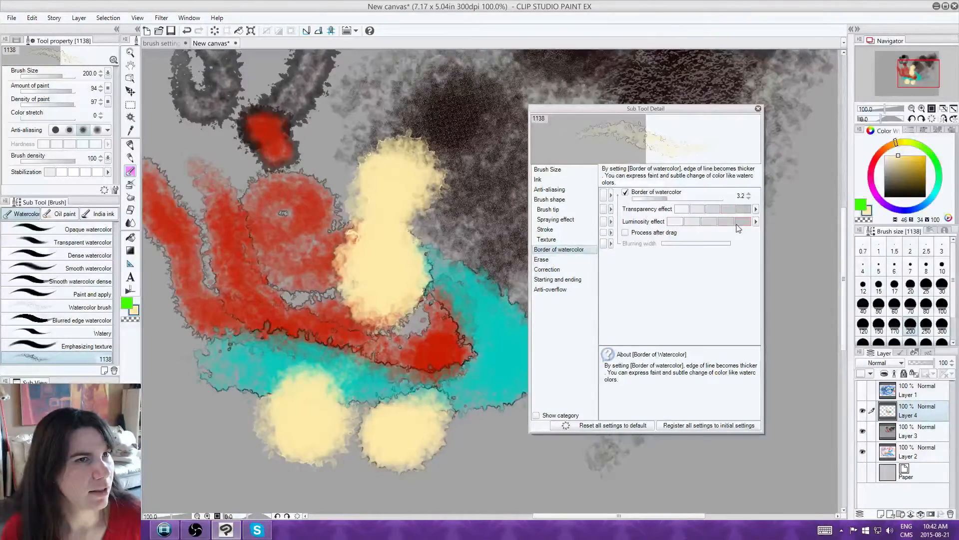
pyautogui.click(681, 210)
pyautogui.moveTo(453, 444)
pyautogui.mouseDown()
pyautogui.moveTo(460, 450)
pyautogui.moveTo(482, 428)
pyautogui.moveTo(483, 438)
pyautogui.mouseUp()
# Step: Raise Transparency effect and lower Luminosity effect, painting over the newest blob and adding a separate one farther right
pyautogui.click(746, 210)
pyautogui.click(685, 209)
pyautogui.click(696, 221)
pyautogui.click(729, 208)
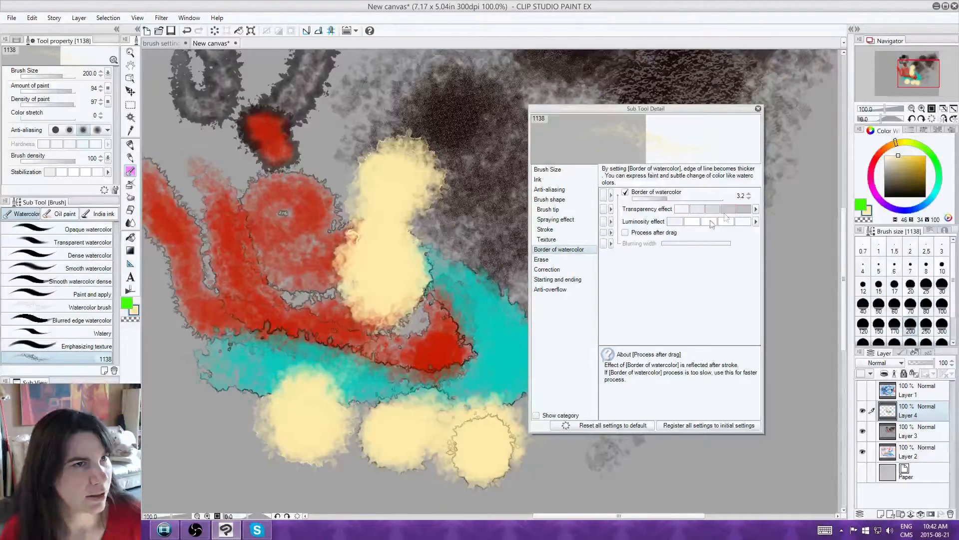
pyautogui.moveTo(498, 422); pyautogui.dragTo(502, 443)
pyautogui.moveTo(609, 454); pyautogui.dragTo(605, 458)
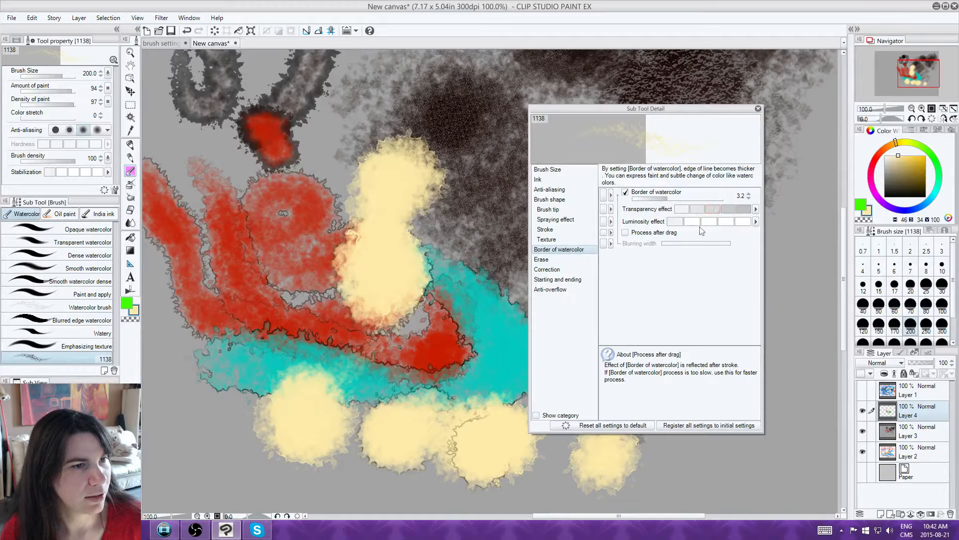
# Step: Restore the full Luminosity effect, enable Process after drag with Blurring width 13.8, and paint a blob on the speckled area right of the turquoise stroke
pyautogui.click(746, 225)
pyautogui.click(625, 232)
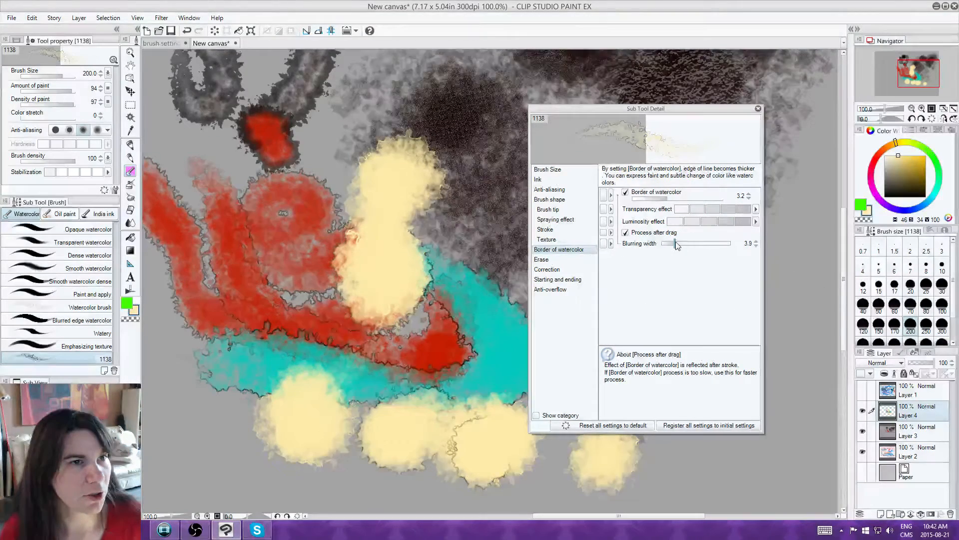
pyautogui.moveTo(675, 243); pyautogui.dragTo(709, 243)
pyautogui.moveTo(682, 110); pyautogui.dragTo(843, 83)
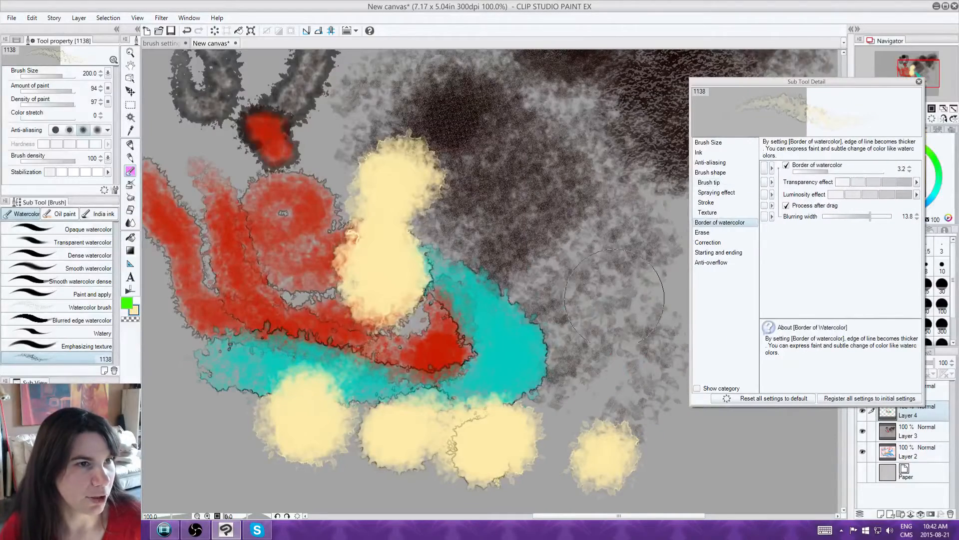
pyautogui.moveTo(619, 302); pyautogui.dragTo(627, 319)
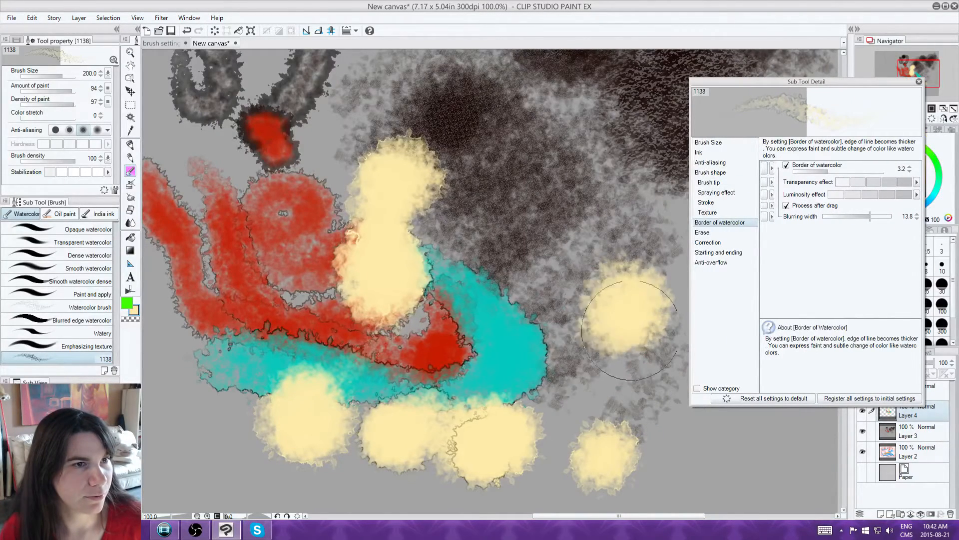
# Step: Paint small pale yellow blobs below the turquoise stroke's left end, first with Blurring width 20.0 and again with 6.3
pyautogui.moveTo(870, 217); pyautogui.dragTo(886, 217)
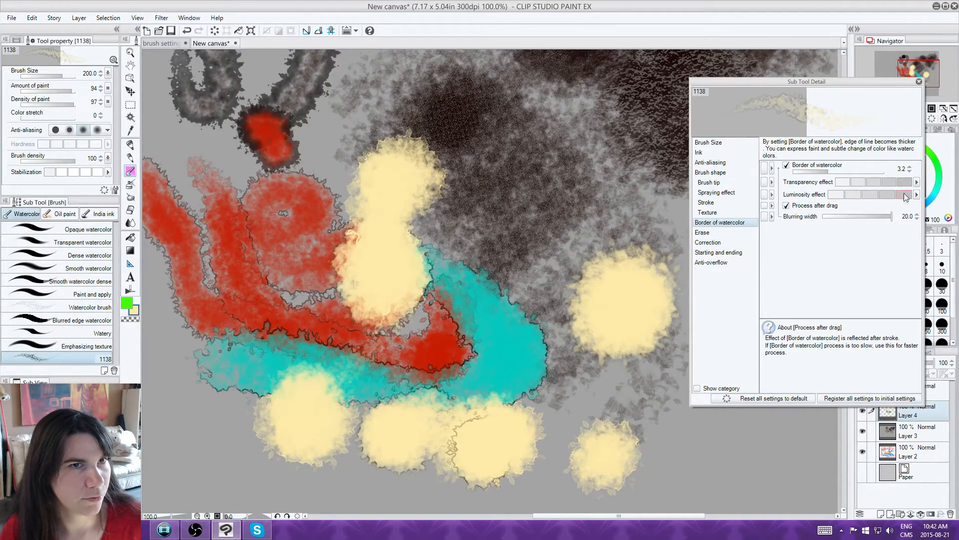
pyautogui.moveTo(878, 199); pyautogui.dragTo(841, 197)
pyautogui.click(894, 195)
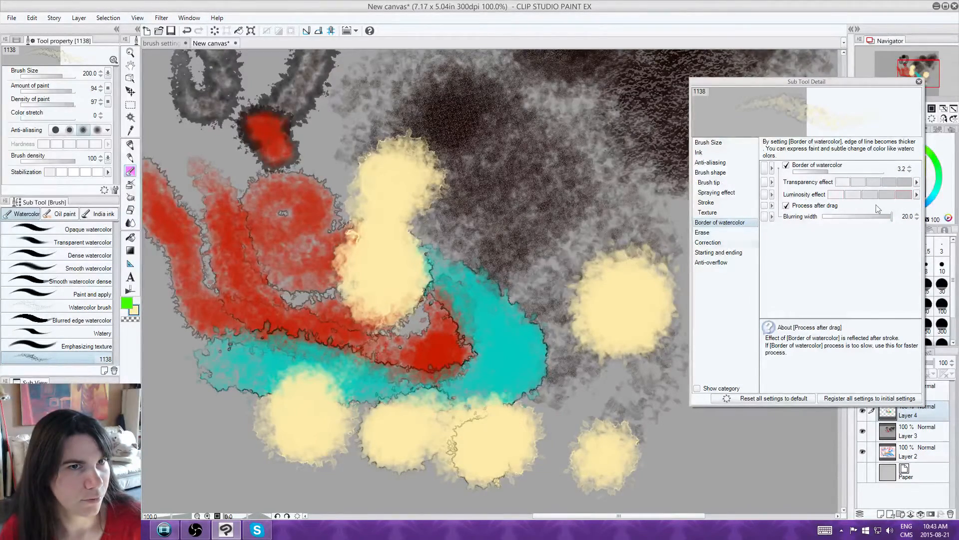
pyautogui.click(214, 416)
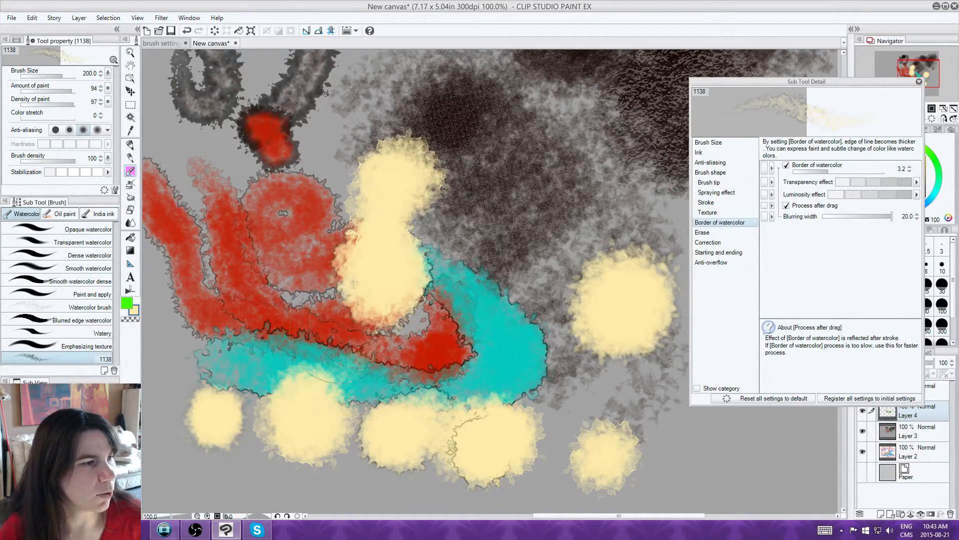
pyautogui.click(832, 216)
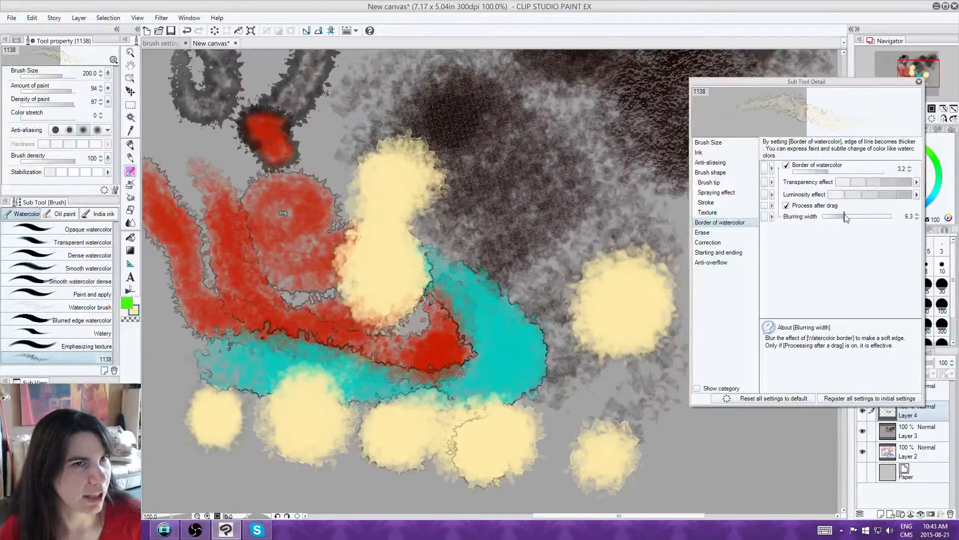
pyautogui.moveTo(257, 488)
pyautogui.mouseDown()
pyautogui.moveTo(240, 482)
pyautogui.moveTo(247, 456)
pyautogui.mouseUp()
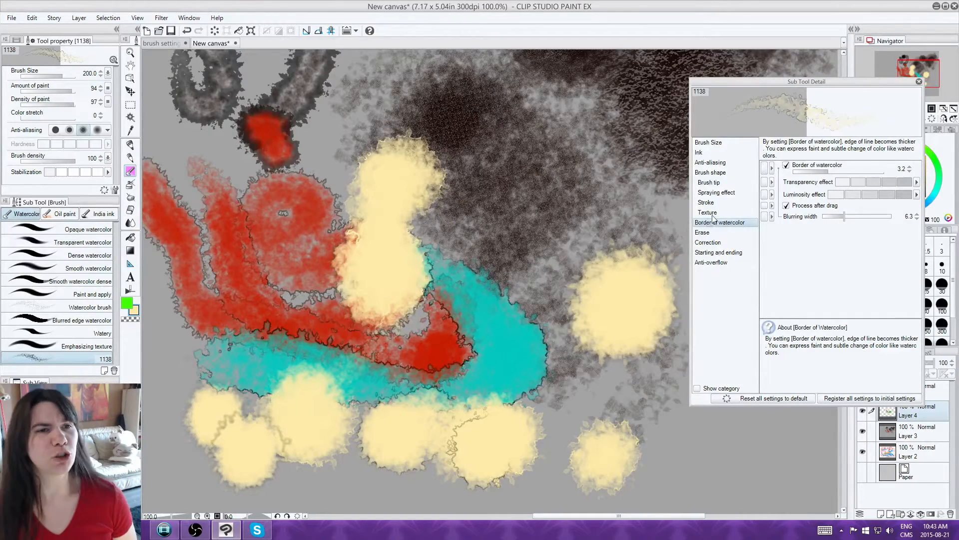
# Step: Turn off Process after drag and Border of watercolor for the brush
pyautogui.click(786, 205)
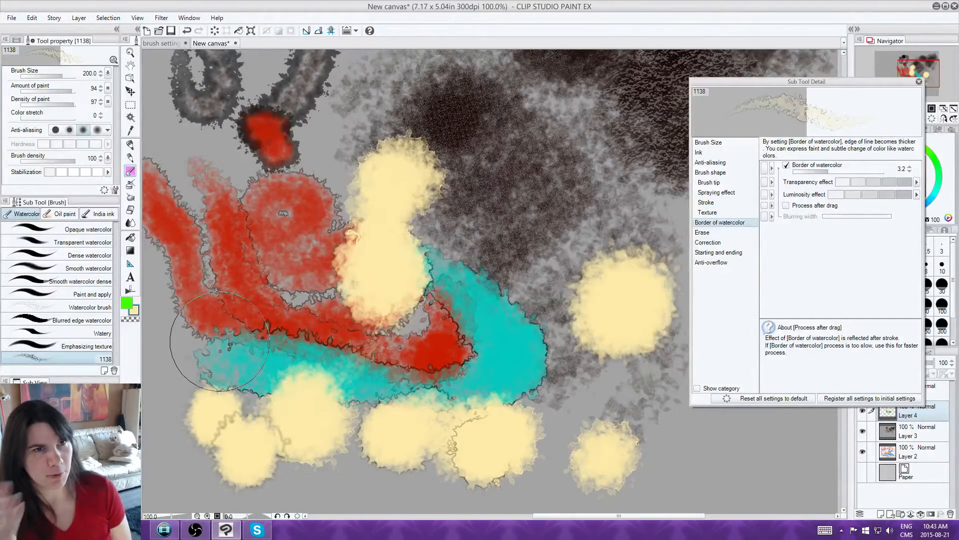
pyautogui.click(764, 167)
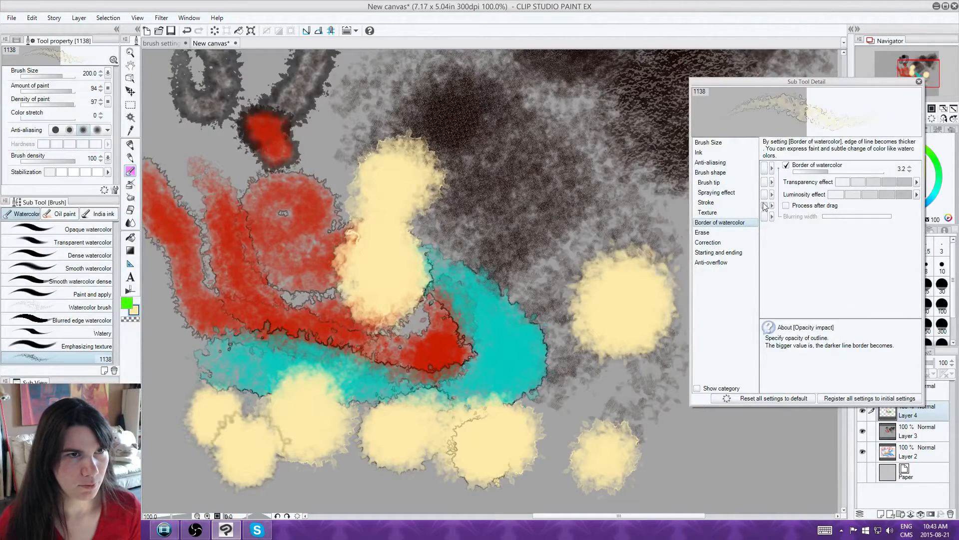
pyautogui.click(765, 205)
pyautogui.click(765, 168)
pyautogui.click(786, 165)
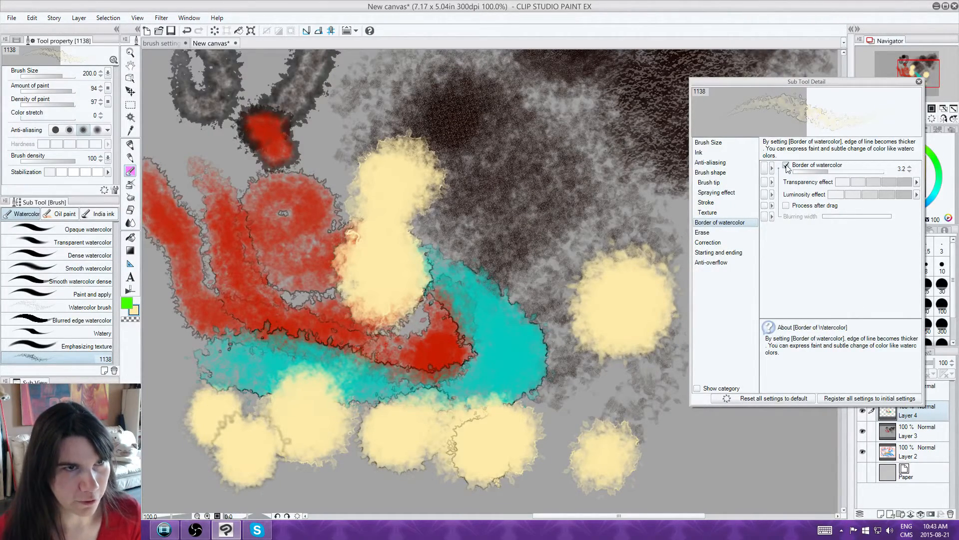
# Step: Try out high Stabilization and Post correction in the Correction settings, returning Stabilization to its lowest level and switching Post correction off
pyautogui.click(733, 233)
pyautogui.click(731, 242)
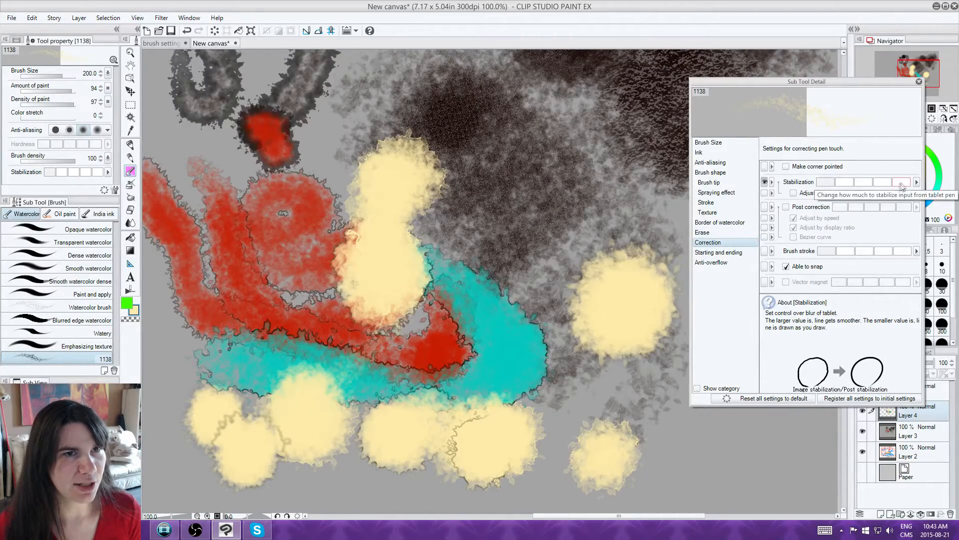
pyautogui.click(896, 182)
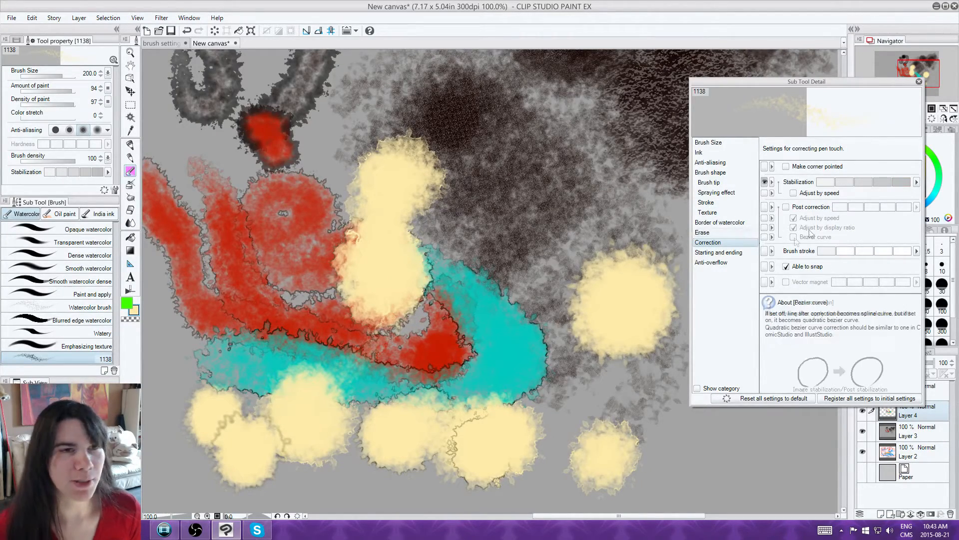
pyautogui.click(787, 208)
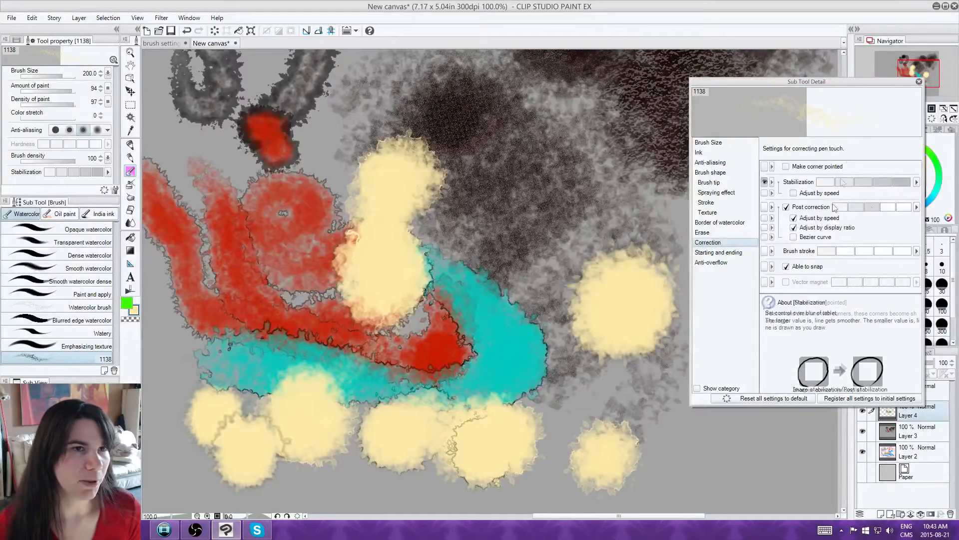
pyautogui.click(828, 182)
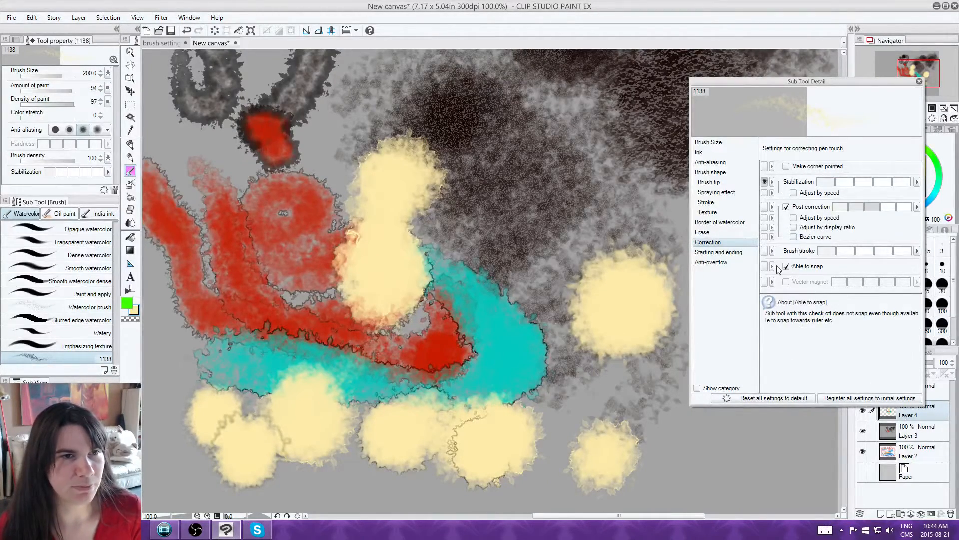
pyautogui.click(786, 207)
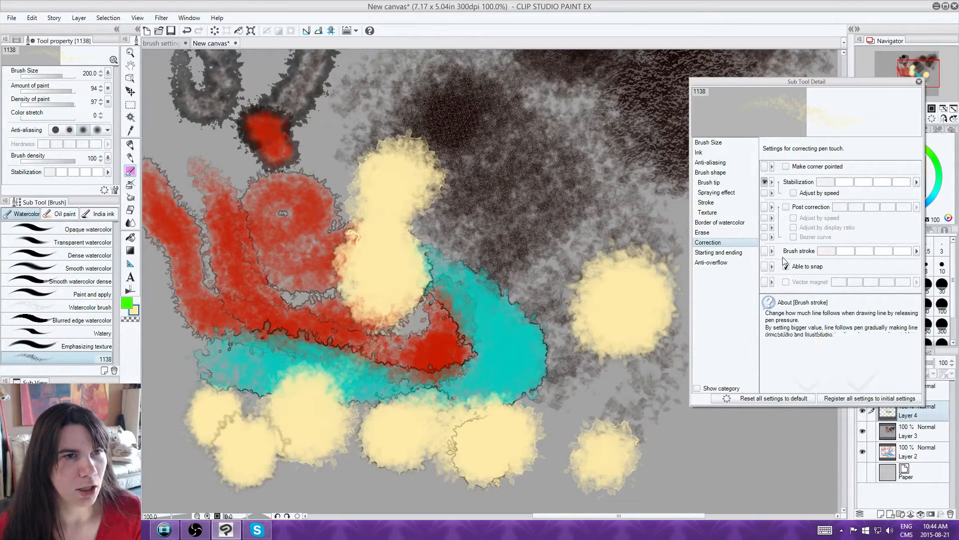
# Step: Raise the Brush stroke correction to its highest level and paint loose pale yellow strokes across the dark textured area
pyautogui.click(916, 250)
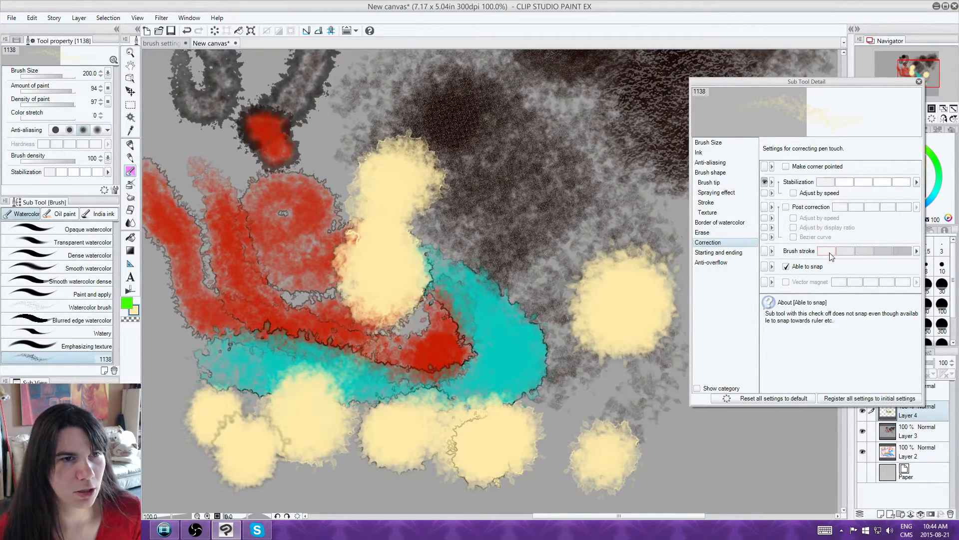
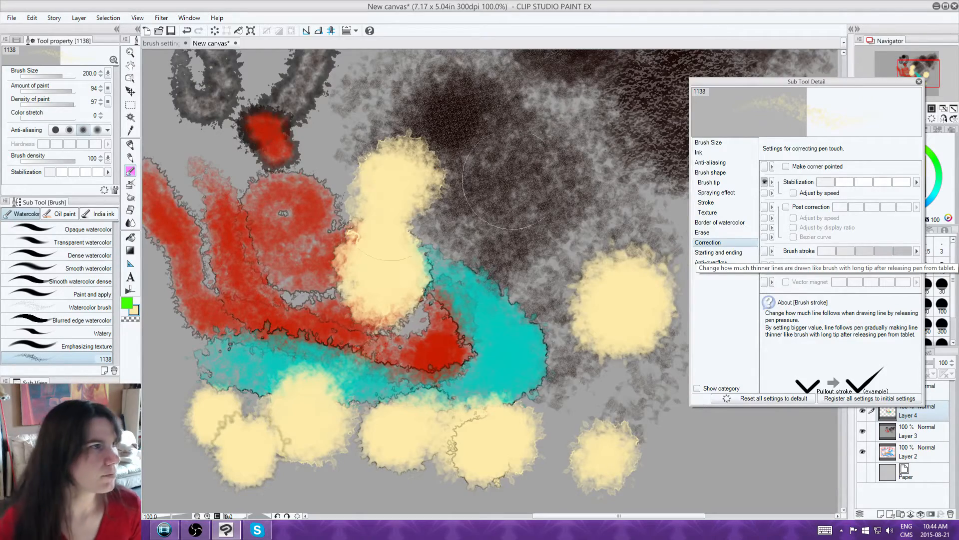
pyautogui.moveTo(440, 263); pyautogui.dragTo(555, 189)
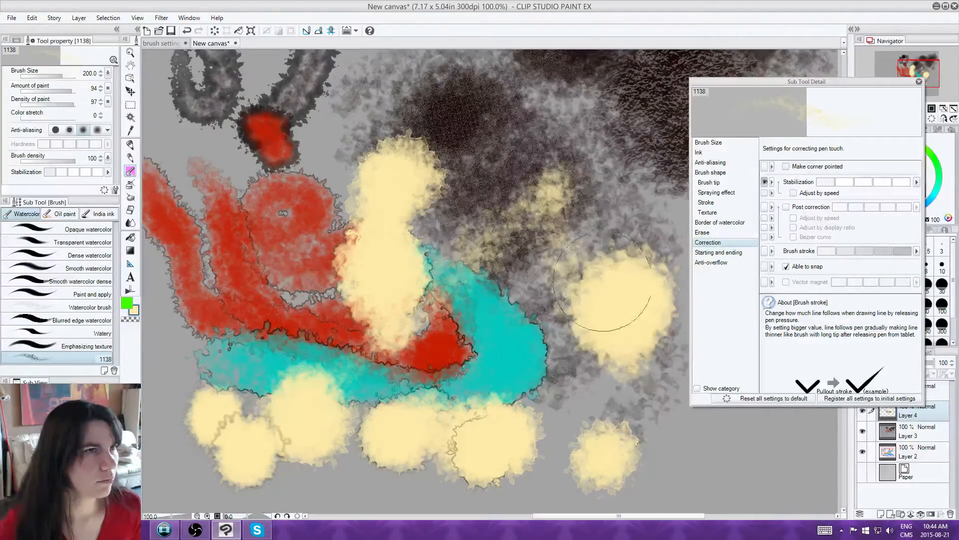
pyautogui.click(455, 118)
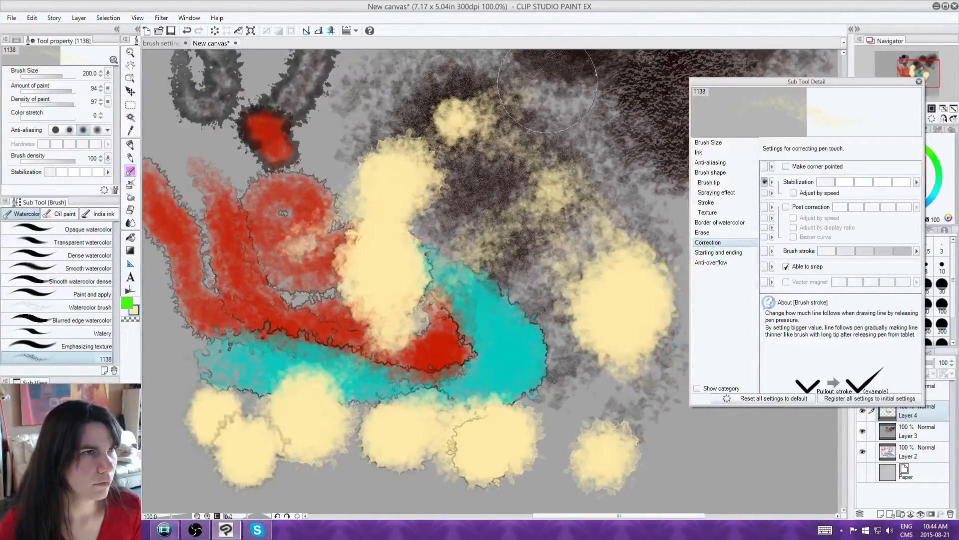
pyautogui.moveTo(548, 83); pyautogui.dragTo(533, 287)
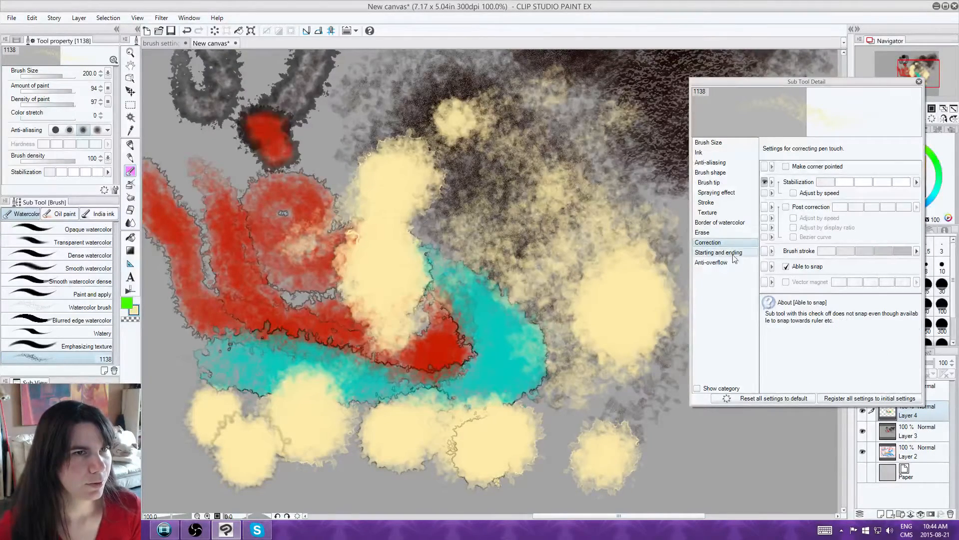
# Step: Check the Starting and ending settings, and lower the Brush stroke correction to its lowest level
pyautogui.click(718, 252)
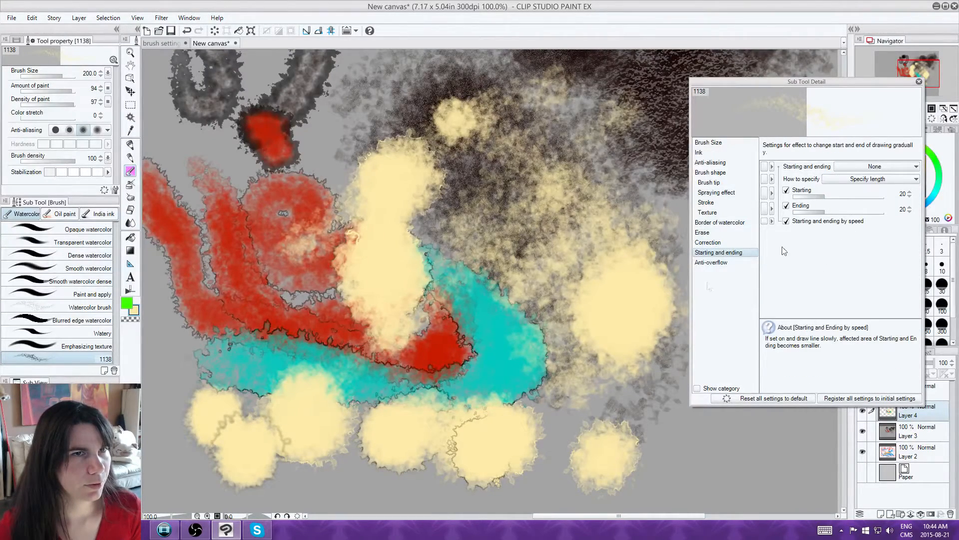
pyautogui.click(737, 242)
pyautogui.click(830, 250)
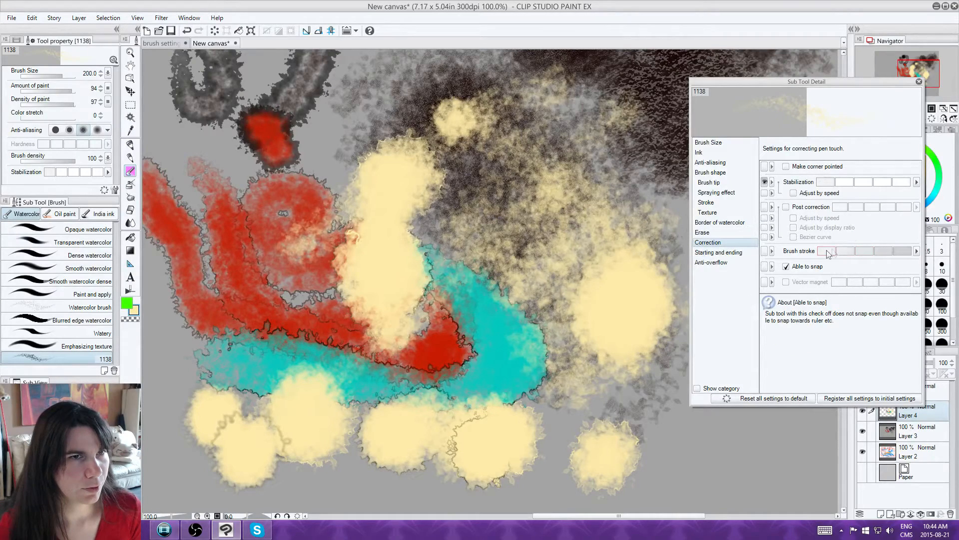
# Step: Paint loose pale yellow strokes over the red swirl and red streaks on Layer 4
pyautogui.click(899, 181)
pyautogui.moveTo(407, 193); pyautogui.dragTo(386, 267)
pyautogui.moveTo(224, 290)
pyautogui.mouseDown()
pyautogui.moveTo(325, 184)
pyautogui.moveTo(282, 250)
pyautogui.moveTo(350, 132)
pyautogui.mouseUp()
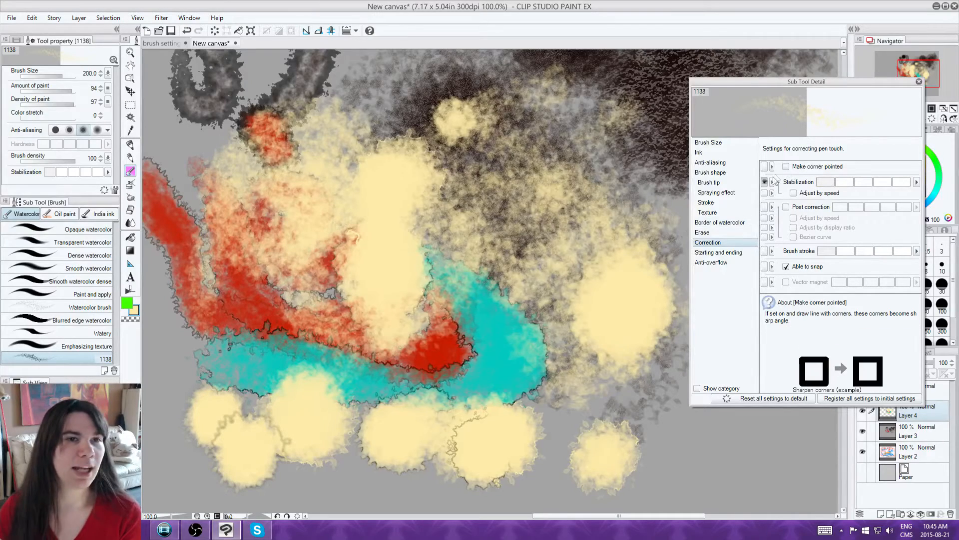
# Step: Turn on Make corner pointed and paint pale yellow strokes above the dark textured area near the canvas's upper edge
pyautogui.click(786, 167)
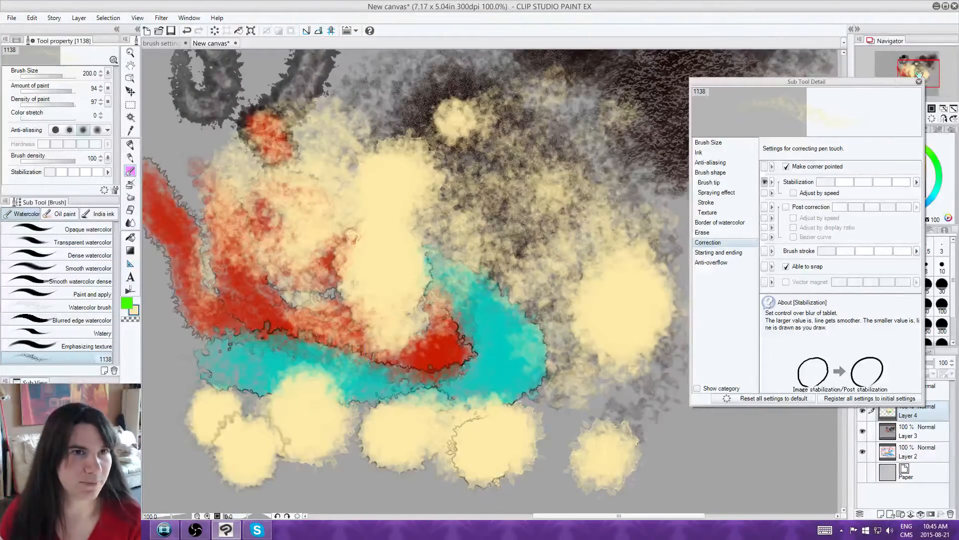
pyautogui.moveTo(915, 66); pyautogui.dragTo(917, 51)
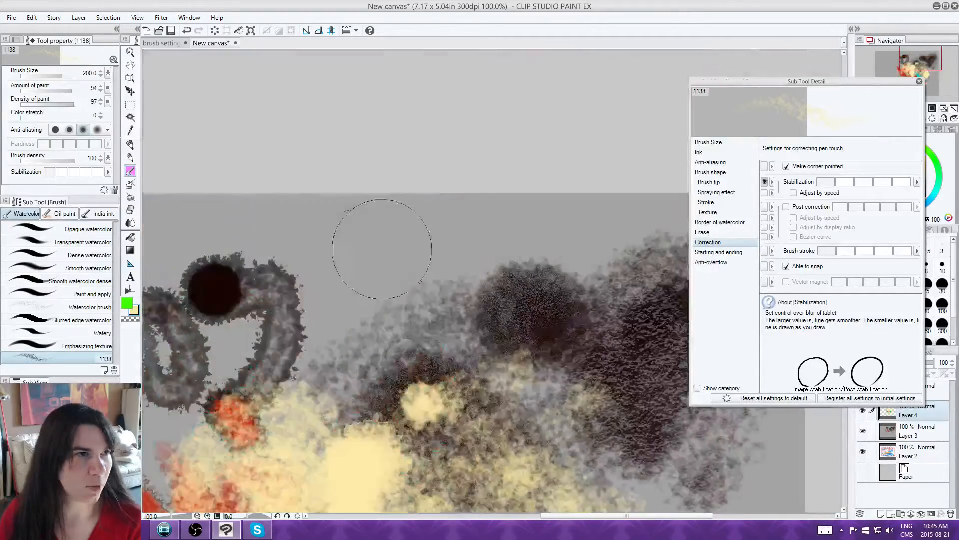
pyautogui.moveTo(415, 216)
pyautogui.mouseDown()
pyautogui.moveTo(346, 289)
pyautogui.moveTo(500, 280)
pyautogui.moveTo(550, 310)
pyautogui.moveTo(609, 300)
pyautogui.mouseUp()
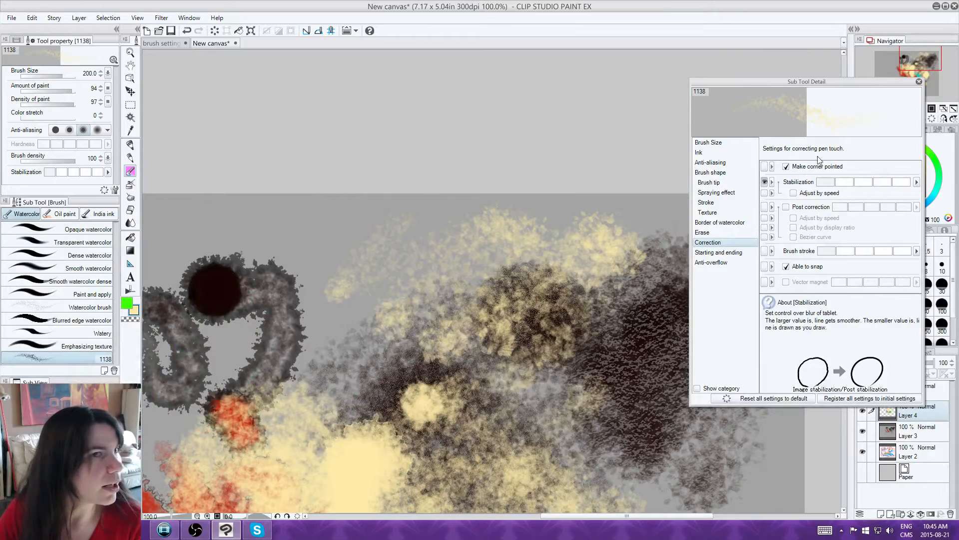
# Step: Compare the Circle and Material tip shapes for the brush, leaving the tip shape set to Circle
pyautogui.click(740, 195)
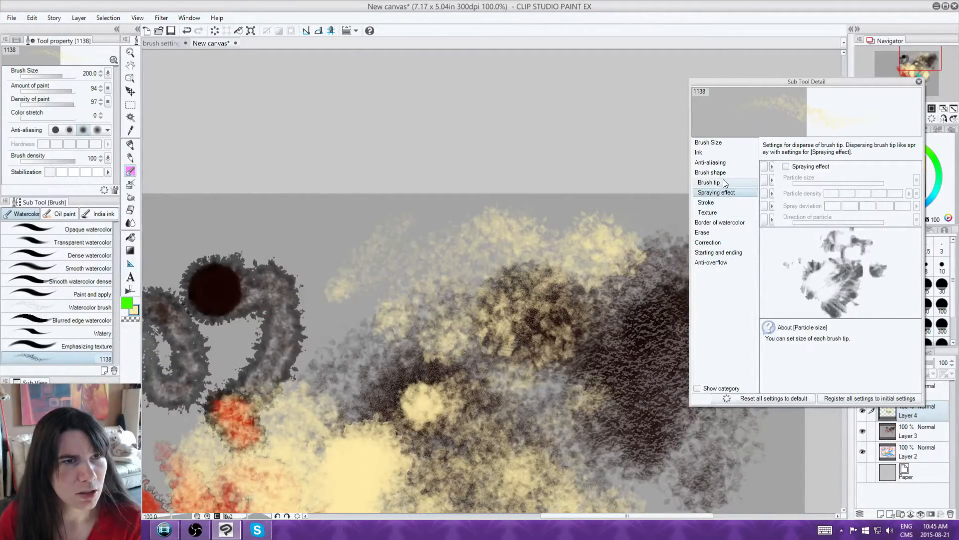
pyautogui.click(709, 182)
pyautogui.click(807, 167)
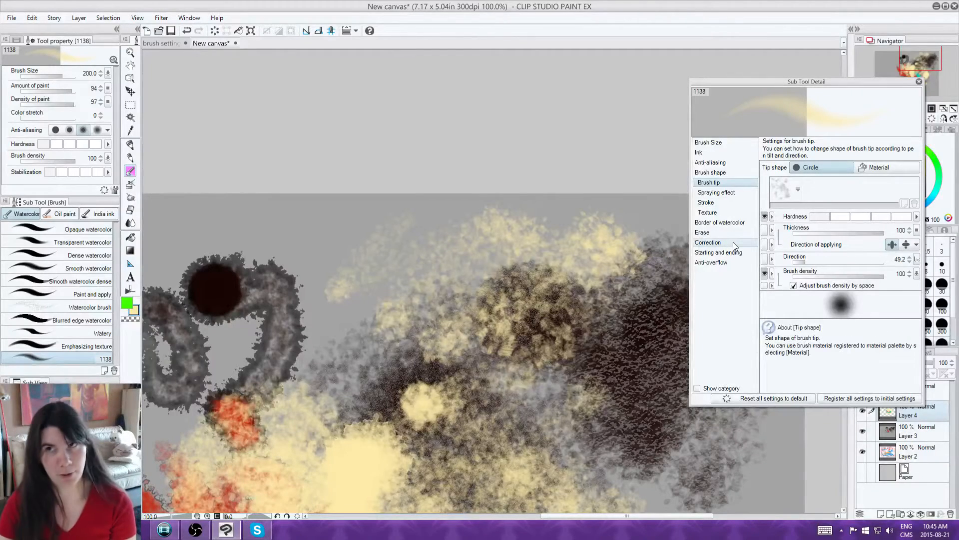
pyautogui.click(858, 169)
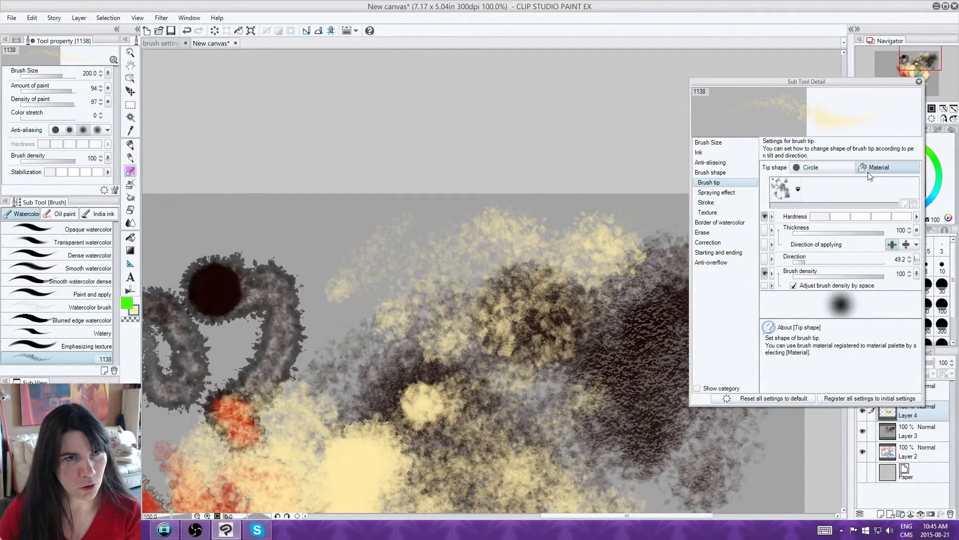
pyautogui.click(831, 172)
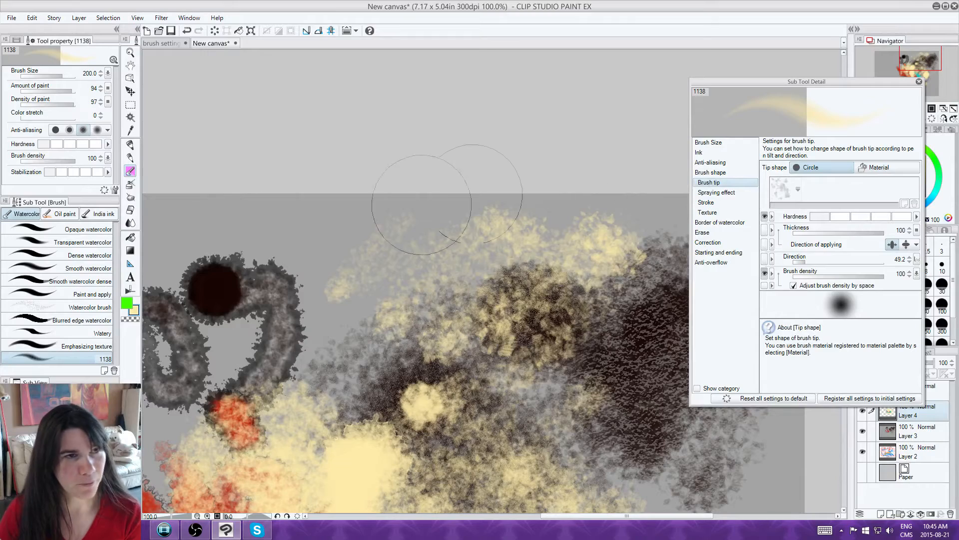
# Step: Raise the circular brush tip's Hardness to its highest level and set its Direction to 0.0
pyautogui.click(730, 224)
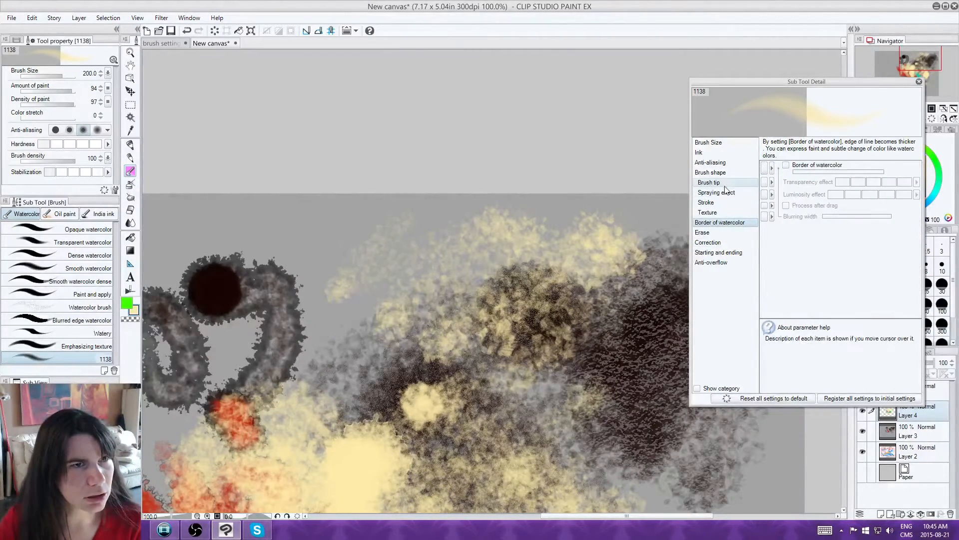
pyautogui.click(725, 185)
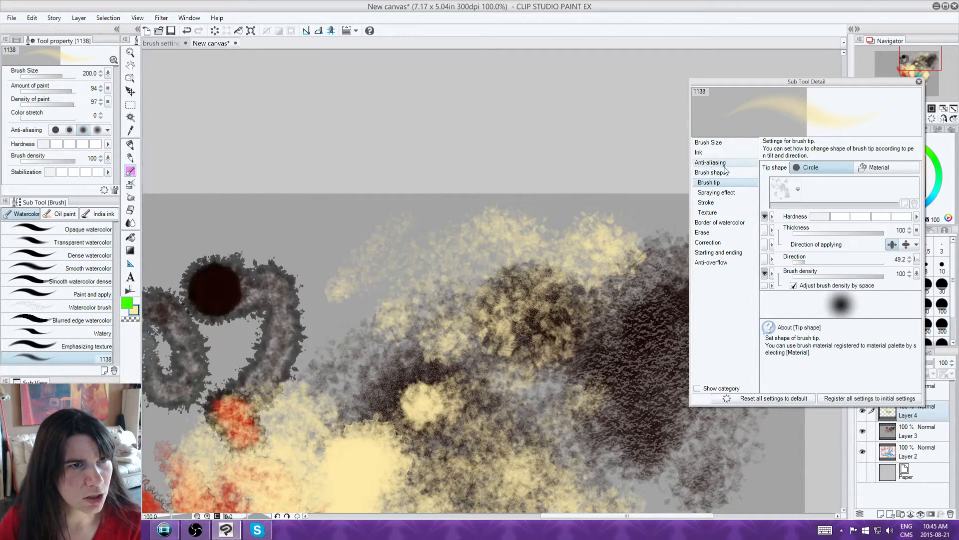
pyautogui.click(97, 144)
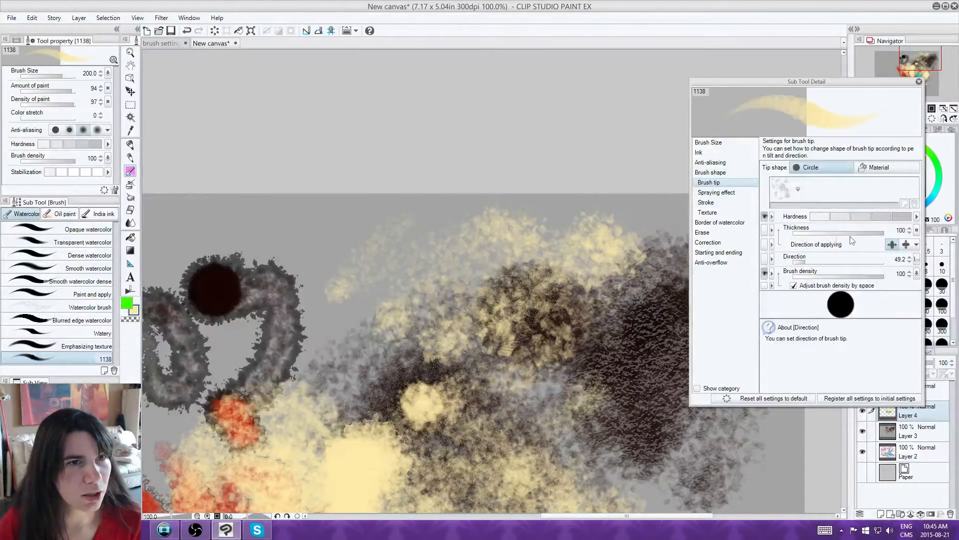
pyautogui.moveTo(815, 262); pyautogui.dragTo(763, 264)
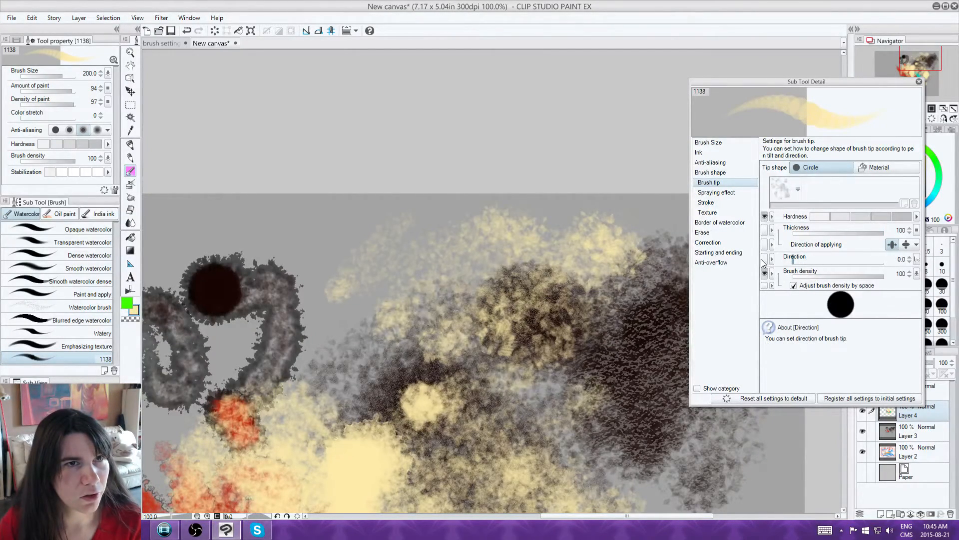
# Step: Set the stroke Gap to the narrowest preset with Continuous spraying on, and paint broad pale yellow strokes over the dark texture
pyautogui.click(735, 199)
pyautogui.click(739, 203)
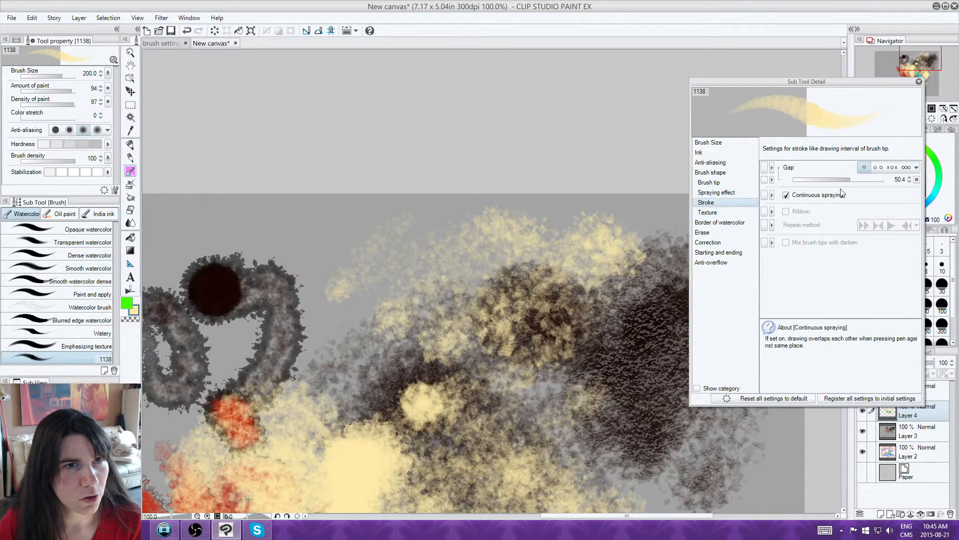
pyautogui.click(877, 168)
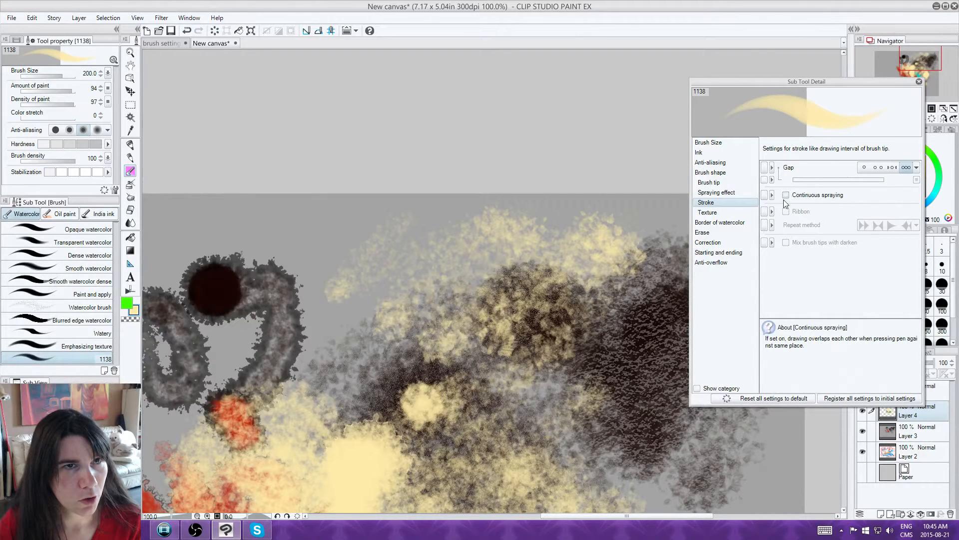
pyautogui.moveTo(354, 214)
pyautogui.mouseDown()
pyautogui.moveTo(352, 264)
pyautogui.moveTo(408, 268)
pyautogui.moveTo(486, 228)
pyautogui.moveTo(522, 224)
pyautogui.moveTo(526, 232)
pyautogui.moveTo(331, 255)
pyautogui.moveTo(379, 350)
pyautogui.moveTo(379, 317)
pyautogui.moveTo(442, 317)
pyautogui.moveTo(475, 389)
pyautogui.moveTo(478, 350)
pyautogui.moveTo(533, 340)
pyautogui.moveTo(589, 406)
pyautogui.moveTo(598, 325)
pyautogui.moveTo(609, 420)
pyautogui.moveTo(636, 372)
pyautogui.moveTo(653, 182)
pyautogui.mouseUp()
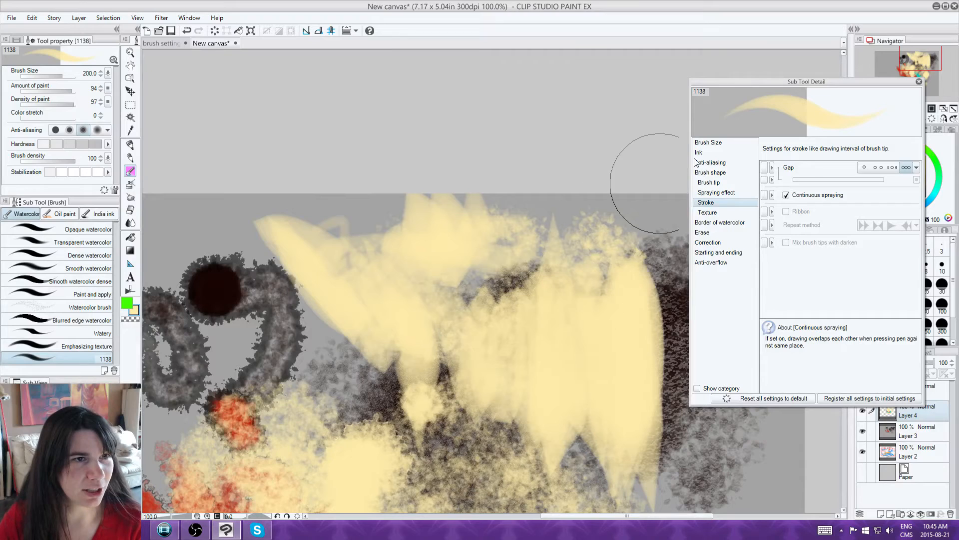
# Step: Pick a bright green (H 141, S 100, V 100) and show the brush's Correction settings beside an empty canvas area
pyautogui.moveTo(921, 57); pyautogui.dragTo(909, 62)
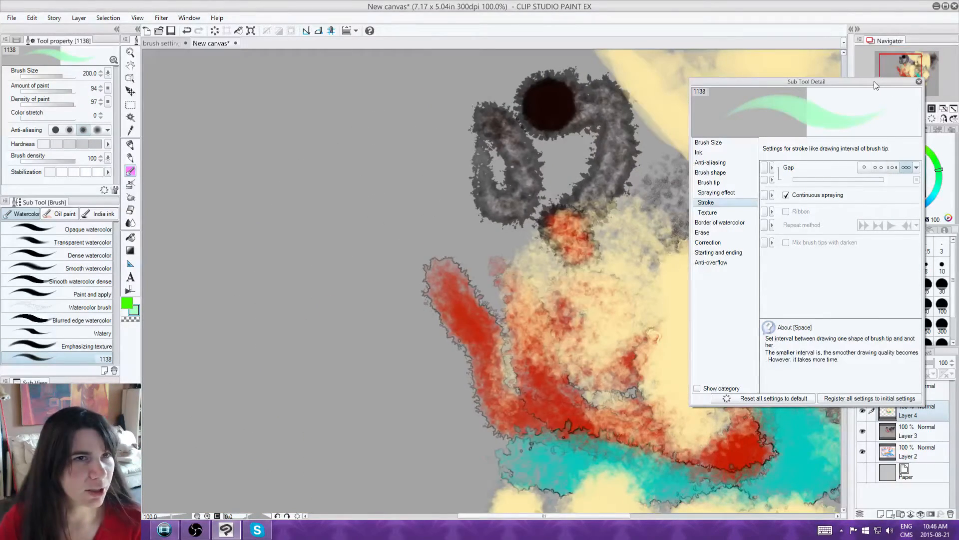
pyautogui.moveTo(875, 86); pyautogui.dragTo(814, 93)
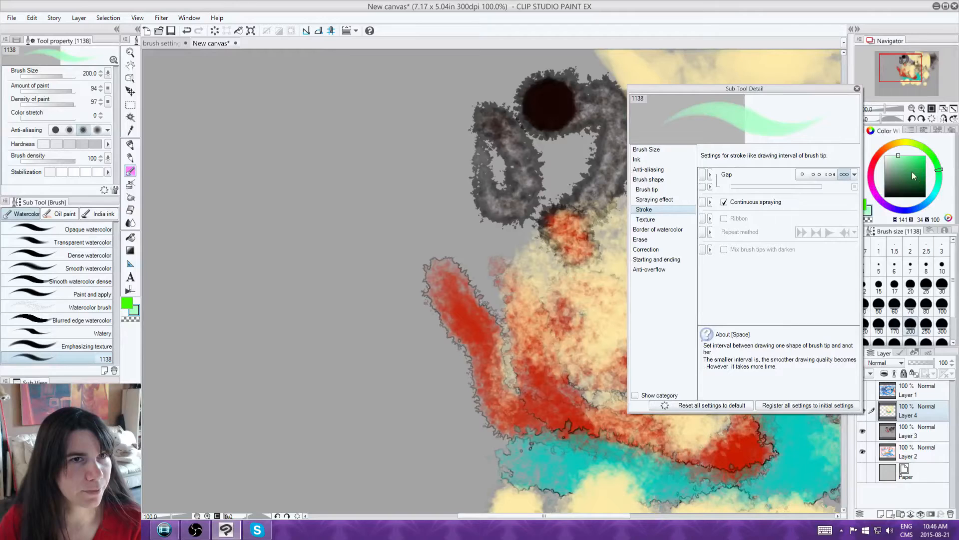
pyautogui.click(671, 240)
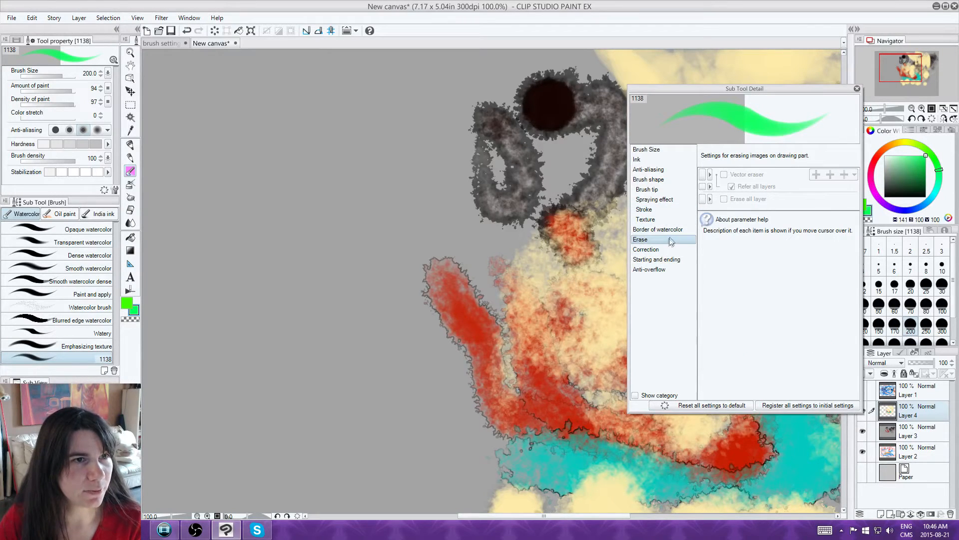
pyautogui.click(670, 250)
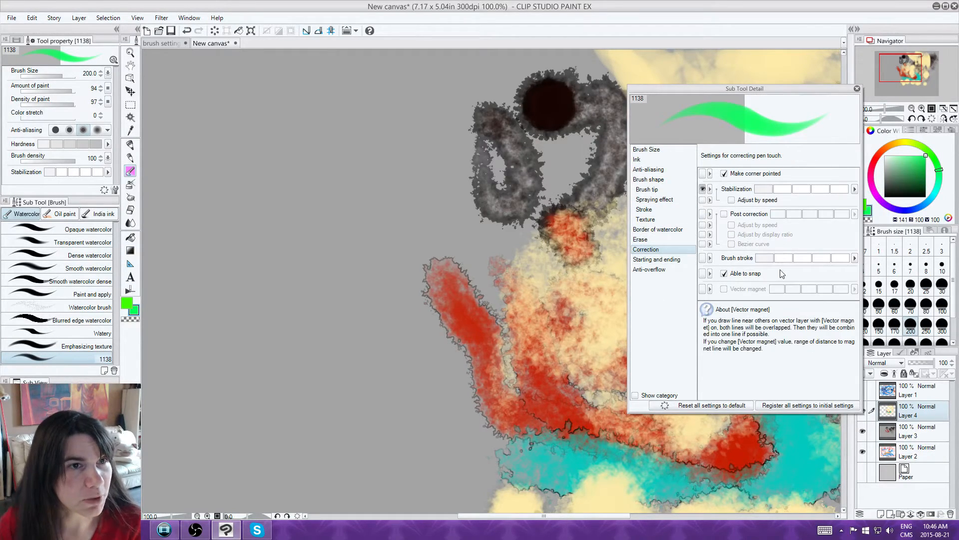
pyautogui.moveTo(726, 173)
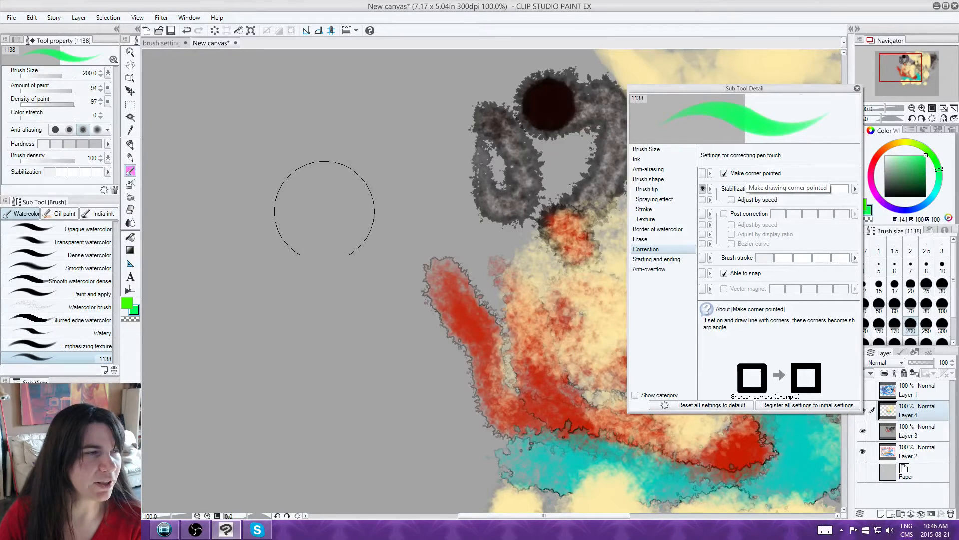
# Step: Paint a green square outline and sharp zigzag strokes in the empty gray area to try out pointed corners
pyautogui.moveTo(256, 346)
pyautogui.mouseDown()
pyautogui.moveTo(246, 203)
pyautogui.moveTo(362, 358)
pyautogui.moveTo(257, 362)
pyautogui.mouseUp()
pyautogui.moveTo(331, 81)
pyautogui.mouseDown()
pyautogui.moveTo(332, 235)
pyautogui.moveTo(360, 277)
pyautogui.moveTo(481, 236)
pyautogui.moveTo(456, 376)
pyautogui.moveTo(386, 439)
pyautogui.mouseUp()
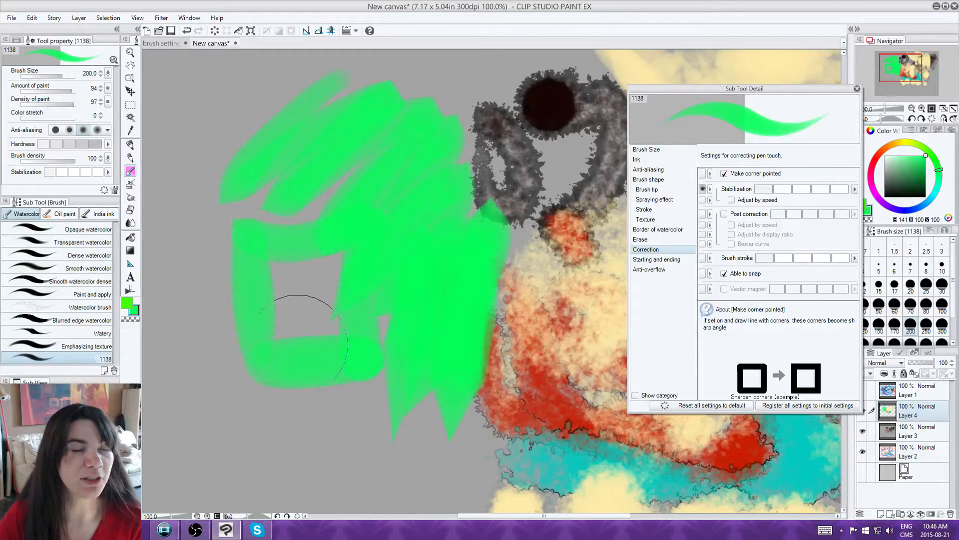
pyautogui.moveTo(322, 275)
pyautogui.mouseDown()
pyautogui.moveTo(349, 356)
pyautogui.moveTo(208, 112)
pyautogui.moveTo(171, 214)
pyautogui.moveTo(292, 218)
pyautogui.moveTo(216, 98)
pyautogui.mouseUp()
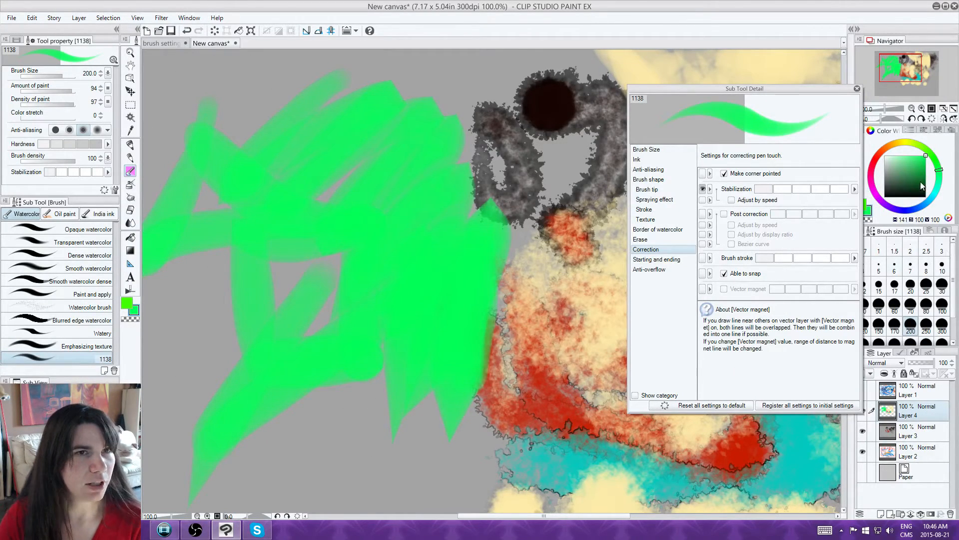
# Step: Pick black and paint a triangle, a box and looping strokes over the green area to test the corners
pyautogui.moveTo(920, 181); pyautogui.dragTo(926, 197)
pyautogui.moveTo(190, 368)
pyautogui.mouseDown()
pyautogui.moveTo(418, 267)
pyautogui.moveTo(309, 189)
pyautogui.mouseUp()
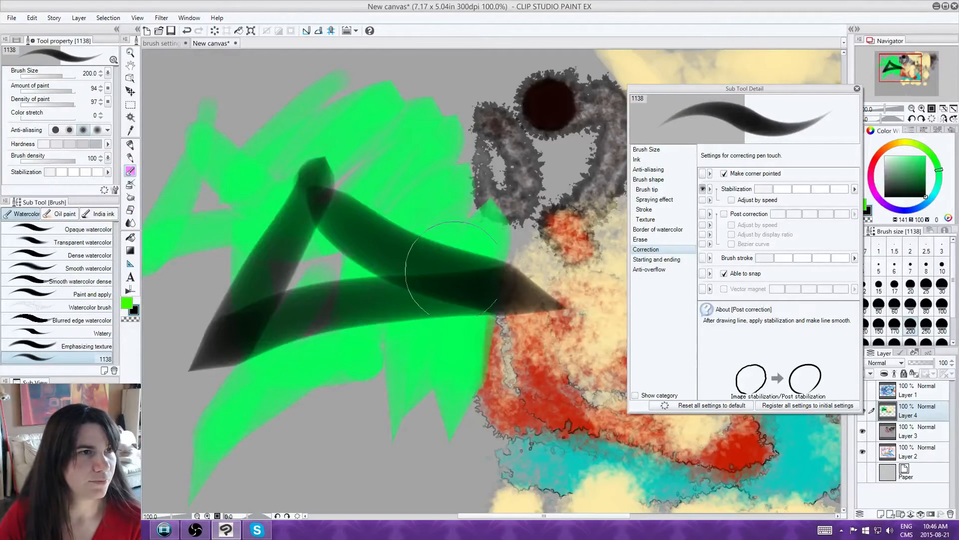
pyautogui.moveTo(208, 377)
pyautogui.mouseDown()
pyautogui.moveTo(555, 278)
pyautogui.moveTo(447, 325)
pyautogui.moveTo(325, 162)
pyautogui.moveTo(242, 356)
pyautogui.moveTo(252, 371)
pyautogui.mouseUp()
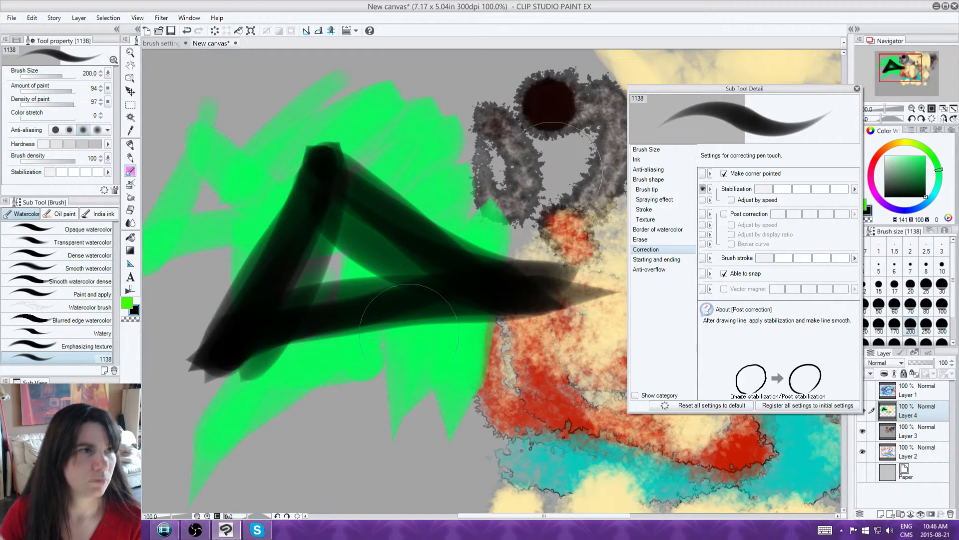
pyautogui.moveTo(386, 352)
pyautogui.mouseDown()
pyautogui.moveTo(501, 347)
pyautogui.moveTo(387, 339)
pyautogui.mouseUp()
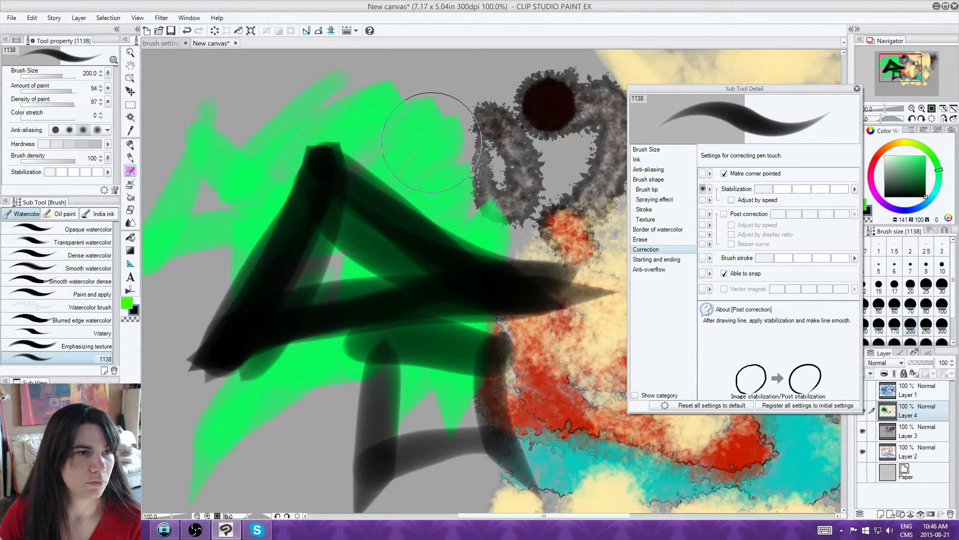
pyautogui.moveTo(436, 94)
pyautogui.mouseDown()
pyautogui.moveTo(386, 110)
pyautogui.moveTo(489, 348)
pyautogui.moveTo(543, 343)
pyautogui.moveTo(577, 485)
pyautogui.moveTo(574, 145)
pyautogui.mouseUp()
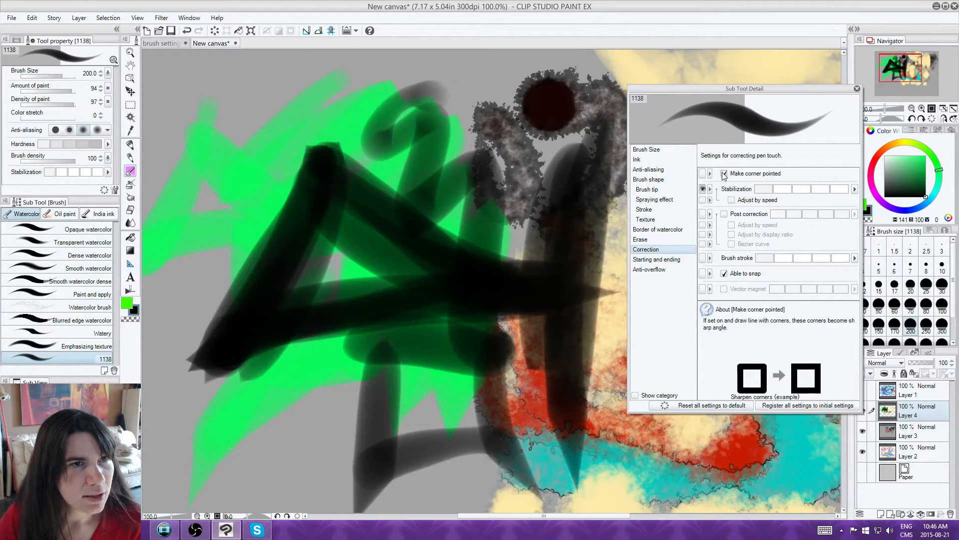
# Step: Turn off Make corner pointed, raise Stabilization to its highest level, and paint large black loops over the green area
pyautogui.click(724, 174)
pyautogui.click(840, 190)
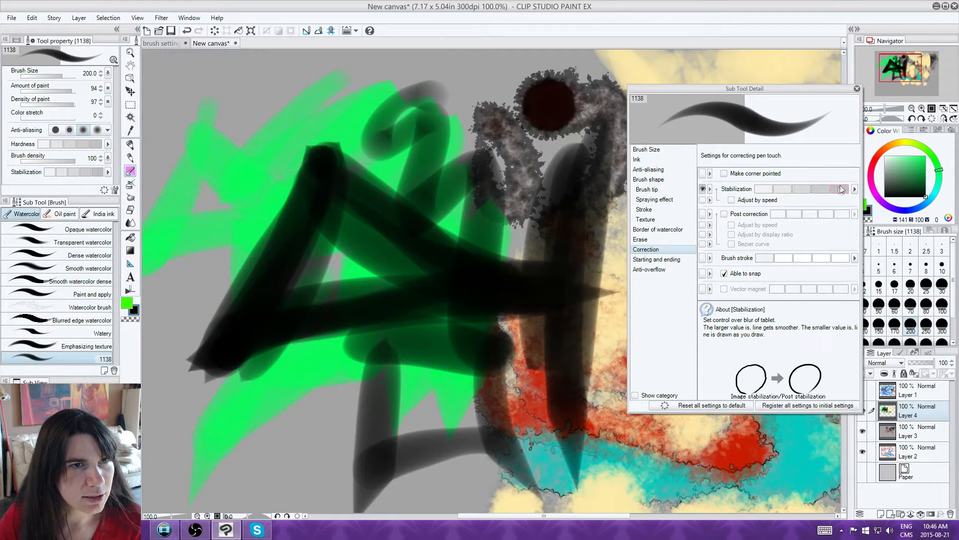
pyautogui.moveTo(481, 158)
pyautogui.mouseDown()
pyautogui.moveTo(418, 225)
pyautogui.moveTo(400, 199)
pyautogui.mouseUp()
pyautogui.moveTo(227, 368)
pyautogui.mouseDown()
pyautogui.moveTo(197, 336)
pyautogui.moveTo(362, 195)
pyautogui.mouseUp()
pyautogui.moveTo(311, 178); pyautogui.dragTo(220, 315)
pyautogui.moveTo(304, 190); pyautogui.dragTo(262, 250)
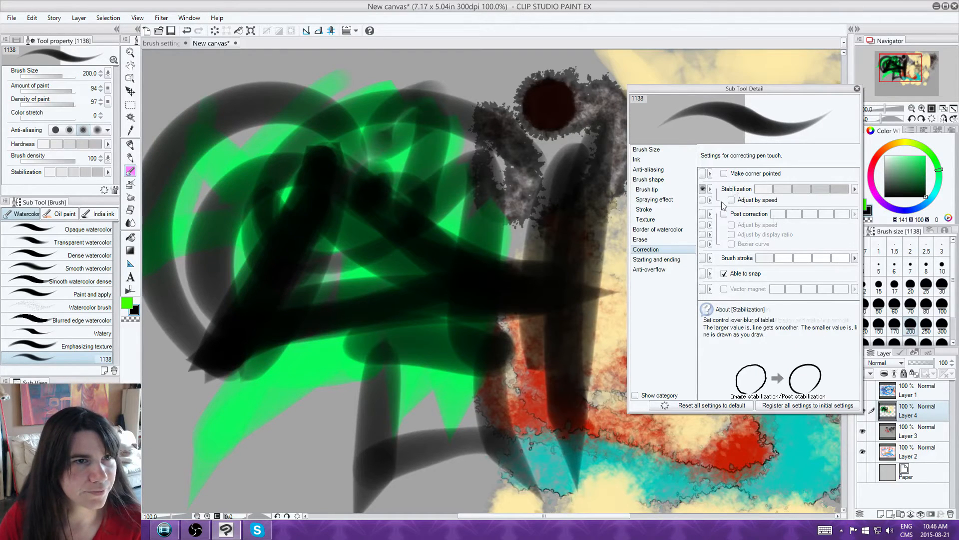
# Step: Turn on Post correction, paint curved black strokes below the triangle, and switch Post correction off again
pyautogui.click(725, 214)
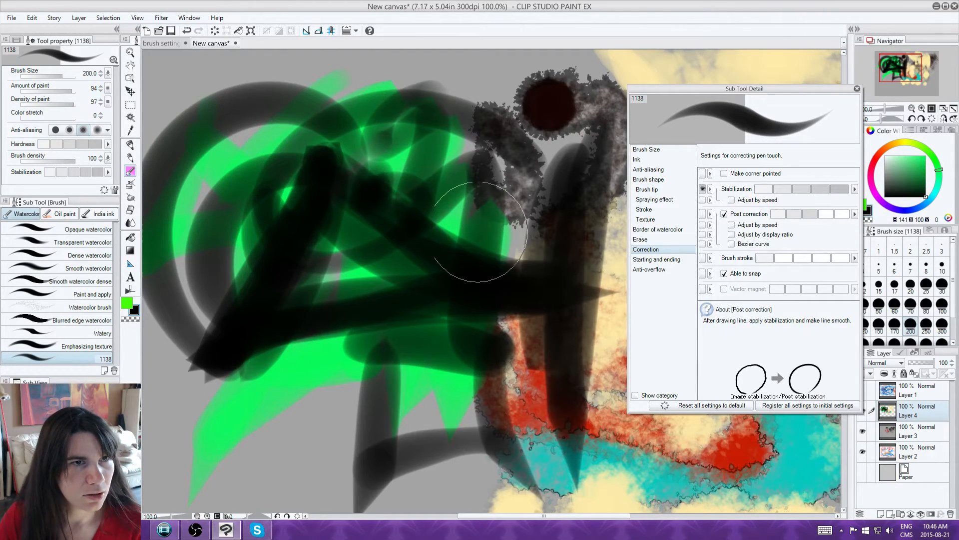
pyautogui.moveTo(413, 369); pyautogui.dragTo(426, 310)
pyautogui.moveTo(385, 459)
pyautogui.mouseDown()
pyautogui.moveTo(342, 461)
pyautogui.moveTo(300, 402)
pyautogui.moveTo(356, 359)
pyautogui.mouseUp()
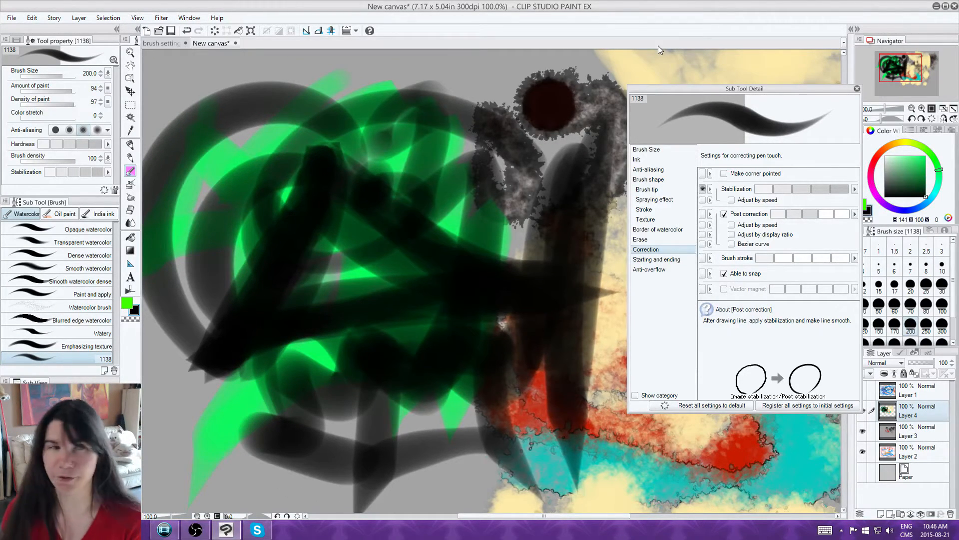
pyautogui.click(724, 214)
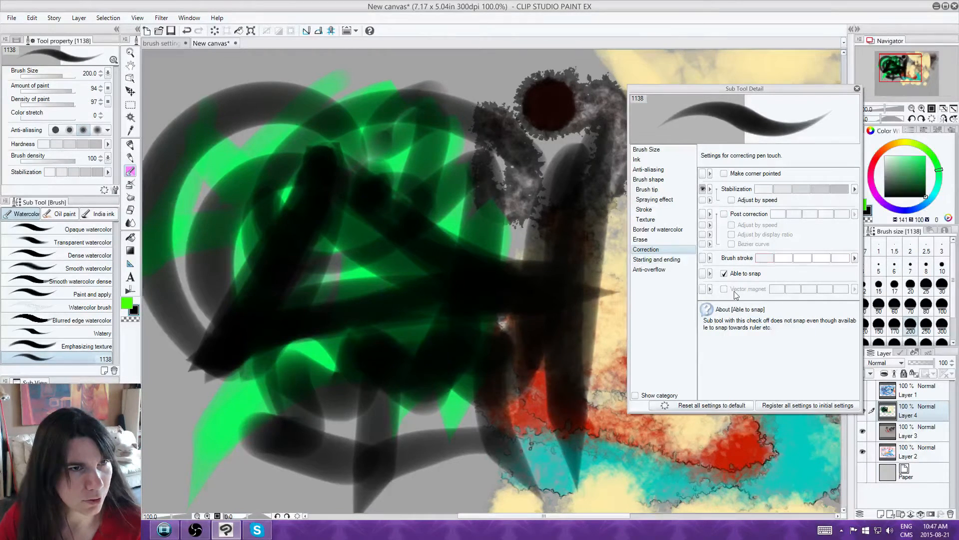
# Step: Turn off Able to snap for the brush and add a new vector layer above Layer 4
pyautogui.click(725, 275)
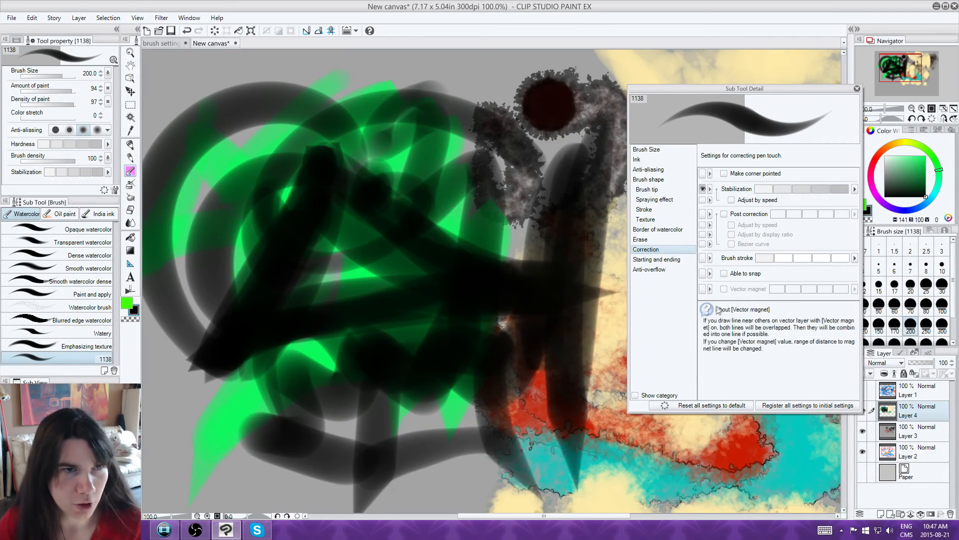
pyautogui.click(725, 273)
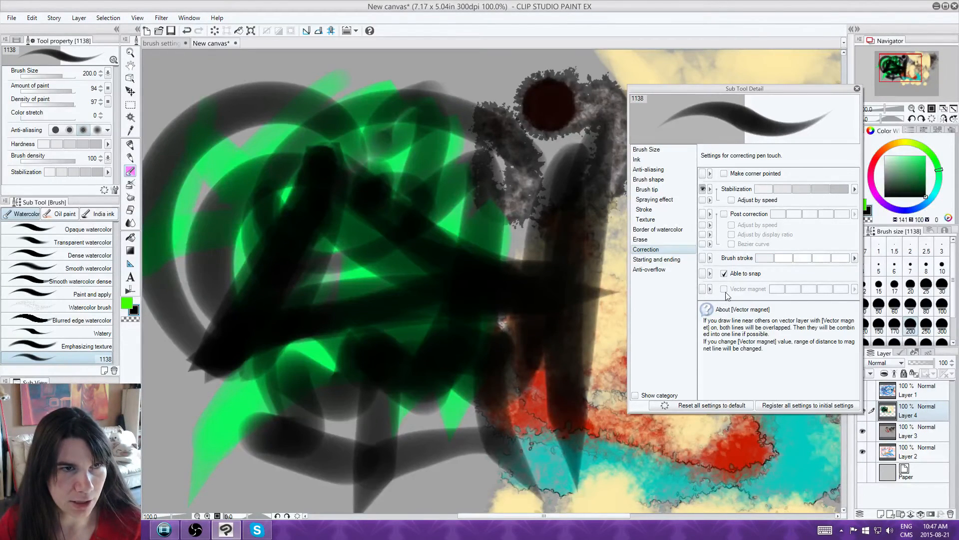
pyautogui.click(724, 273)
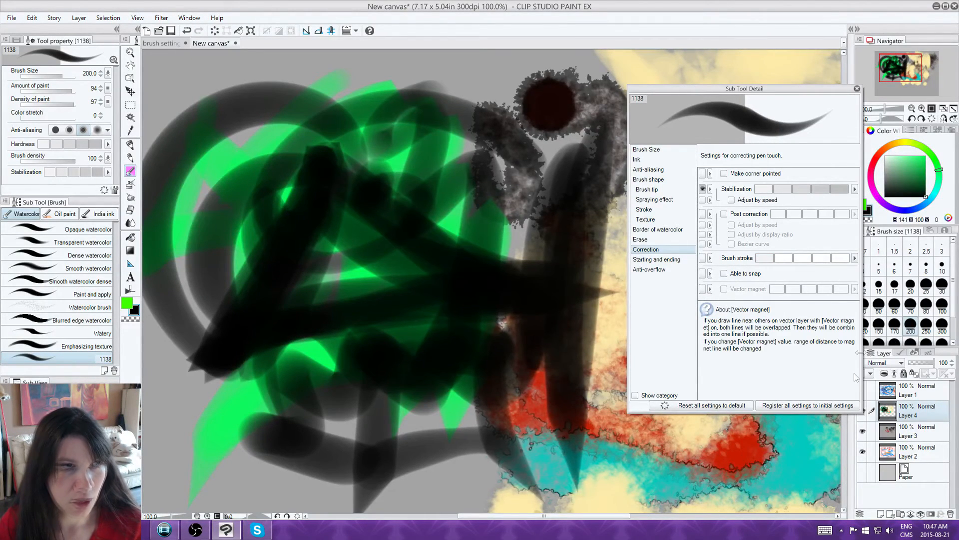
pyautogui.hotkey('ctrl', 'shift', 'n')
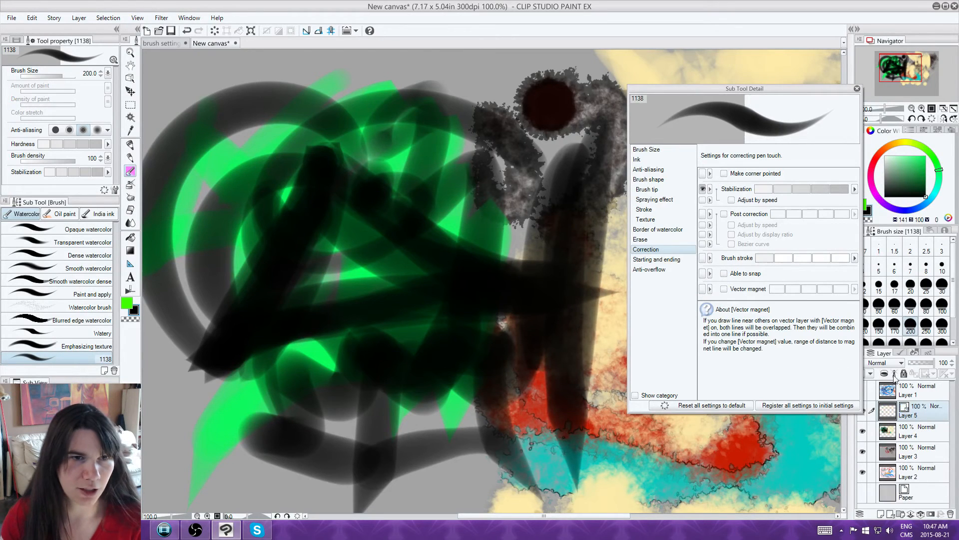
# Step: Turn on Vector magnet and paint several overlapping black strokes across the new vector layer
pyautogui.click(724, 289)
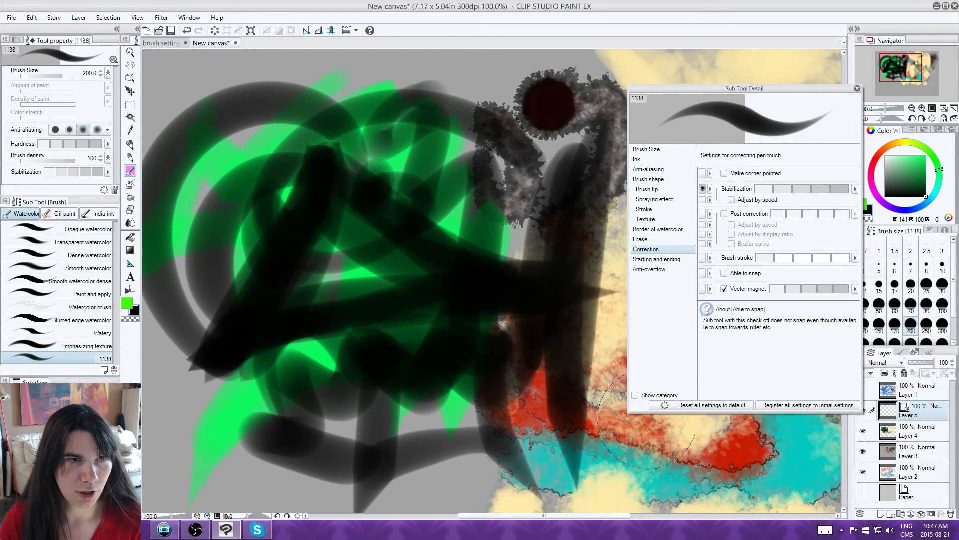
pyautogui.moveTo(443, 202)
pyautogui.mouseDown()
pyautogui.moveTo(480, 158)
pyautogui.moveTo(533, 361)
pyautogui.mouseUp()
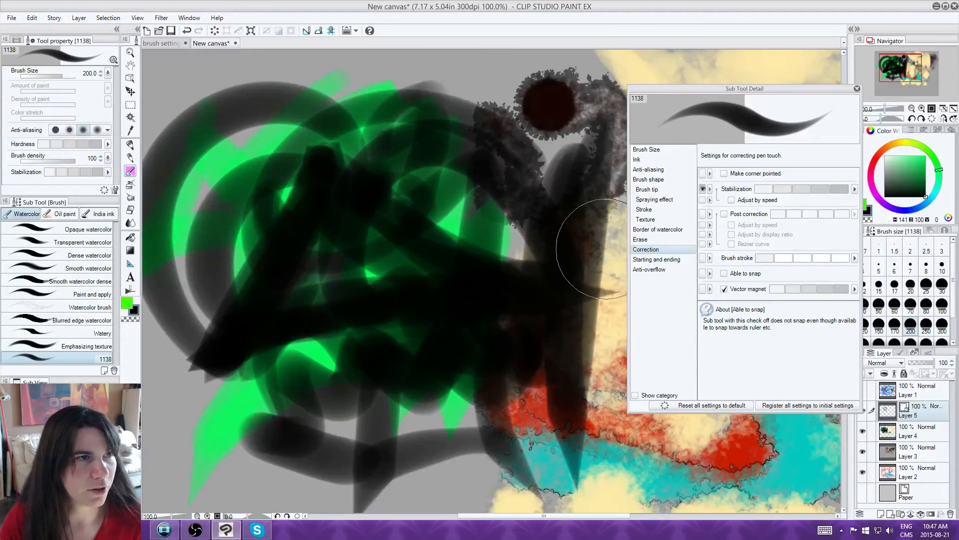
pyautogui.moveTo(491, 100)
pyautogui.mouseDown()
pyautogui.moveTo(520, 137)
pyautogui.moveTo(552, 257)
pyautogui.mouseUp()
pyautogui.moveTo(469, 123)
pyautogui.mouseDown()
pyautogui.moveTo(427, 73)
pyautogui.moveTo(357, 75)
pyautogui.moveTo(297, 206)
pyautogui.moveTo(367, 83)
pyautogui.moveTo(450, 215)
pyautogui.mouseUp()
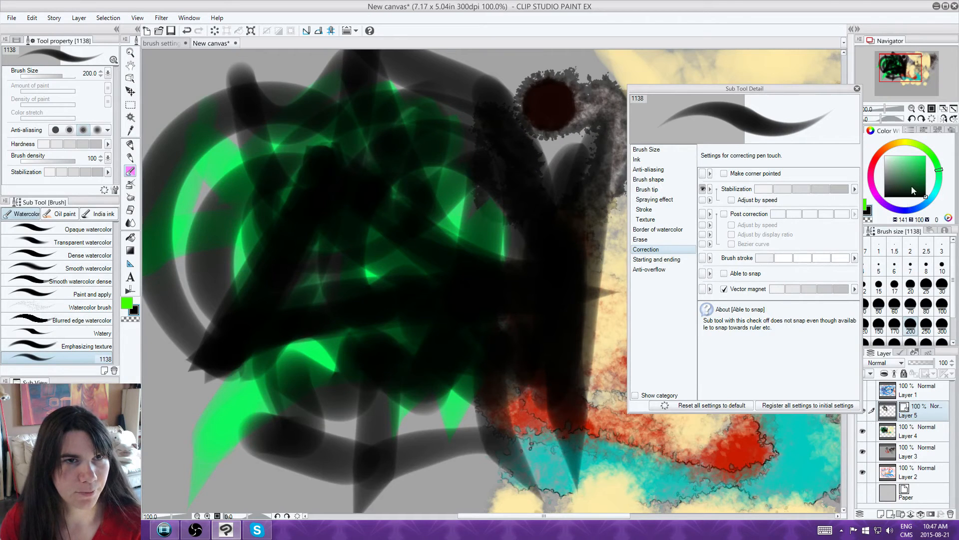
# Step: Paint a winding bright green stroke on the vector layer and reduce its control points with Simplify vector line
pyautogui.click(925, 155)
pyautogui.moveTo(274, 383)
pyautogui.mouseDown()
pyautogui.moveTo(360, 205)
pyautogui.moveTo(462, 218)
pyautogui.moveTo(565, 80)
pyautogui.moveTo(403, 131)
pyautogui.mouseUp()
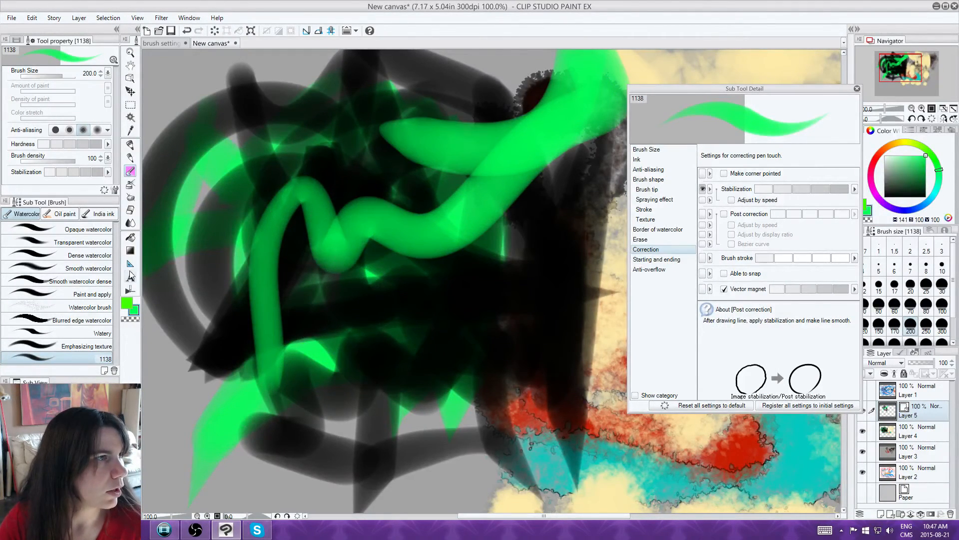
pyautogui.click(130, 290)
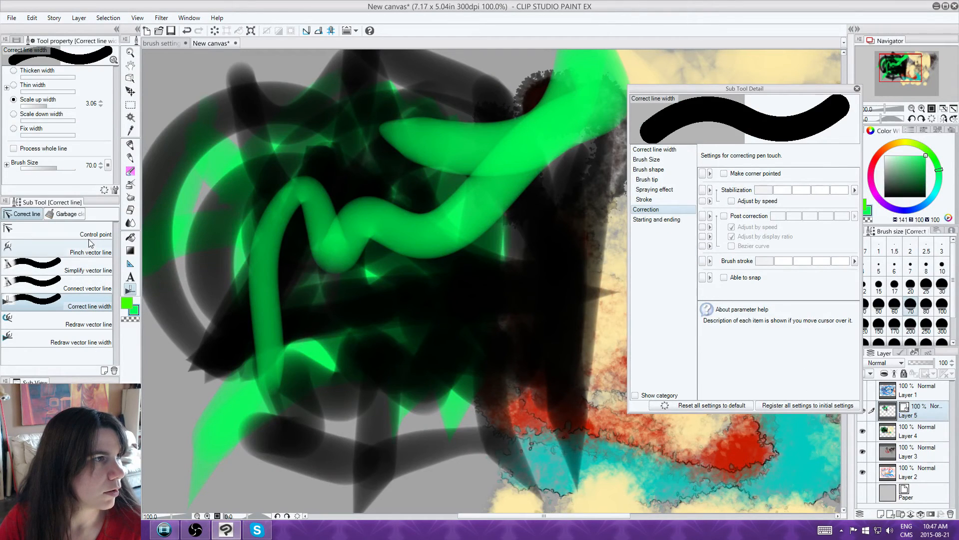
pyautogui.click(60, 230)
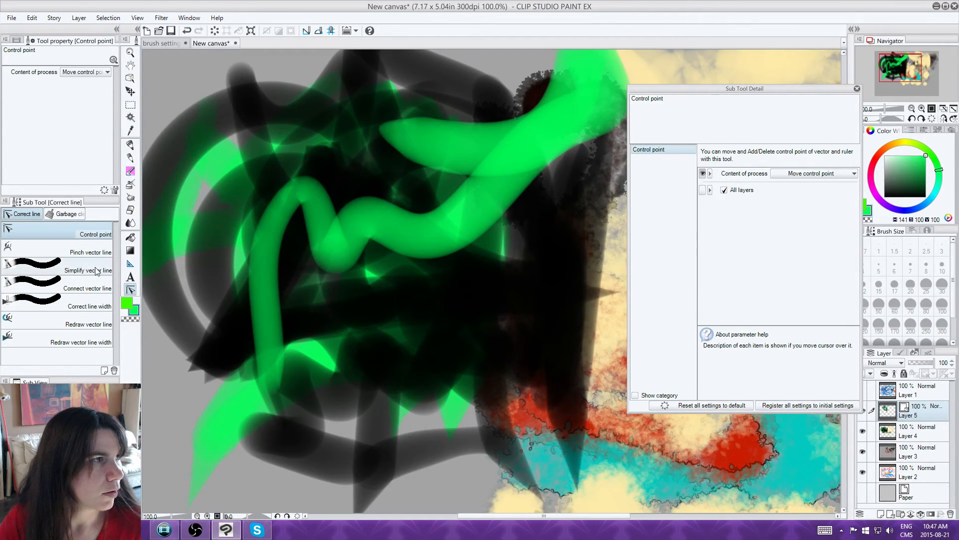
pyautogui.click(60, 270)
pyautogui.click(388, 227)
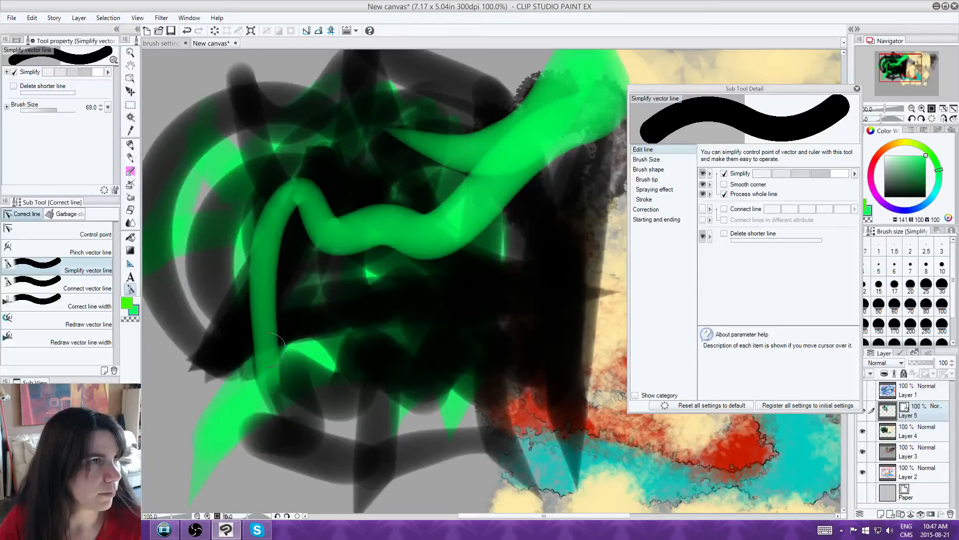
# Step: Reshape the green vector line into deeper waves by moving its control points
pyautogui.click(60, 231)
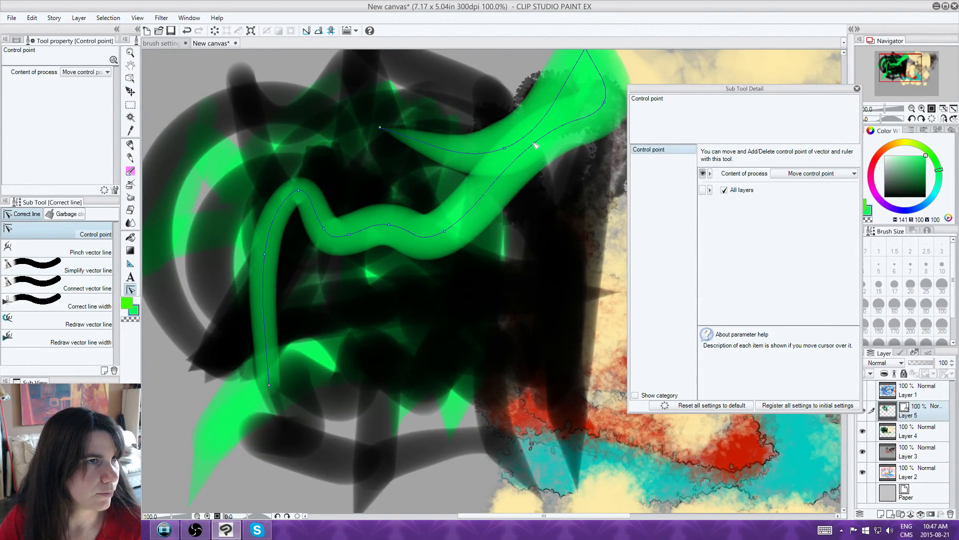
pyautogui.hotkey('ctrl', 'z')
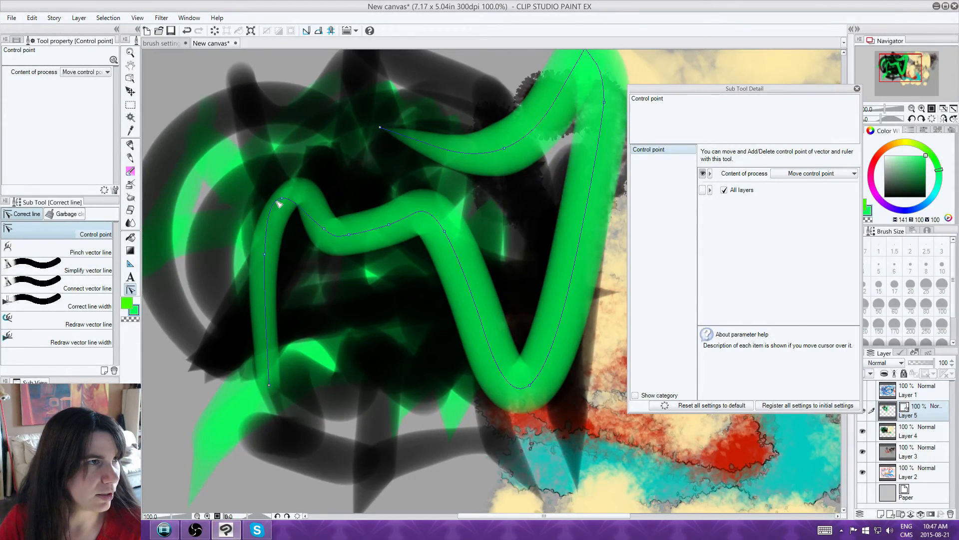
pyautogui.hotkey('ctrl', 'z')
pyautogui.hotkey('ctrl', 'z')
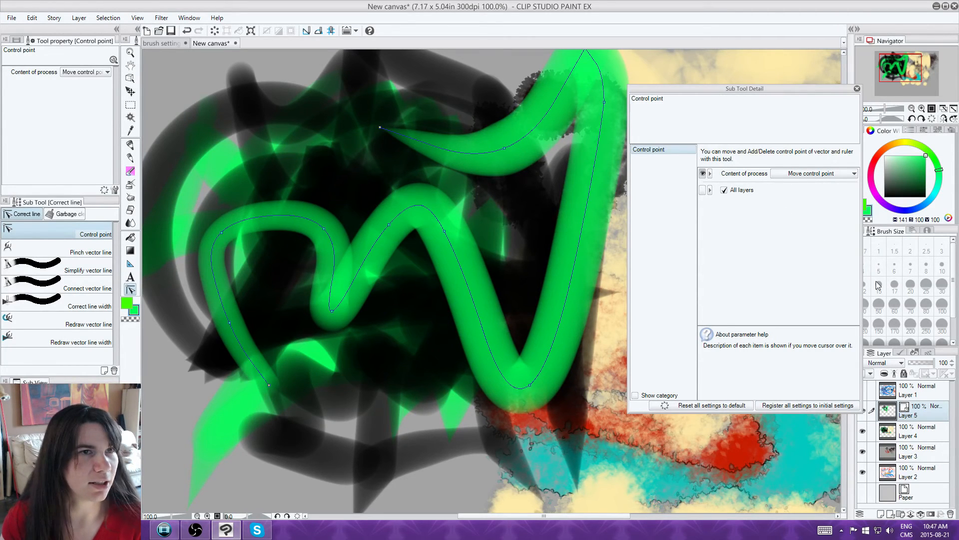
# Step: Delete the vector layer, then return to the 1138 brush and open its Starting and ending settings
pyautogui.click(951, 514)
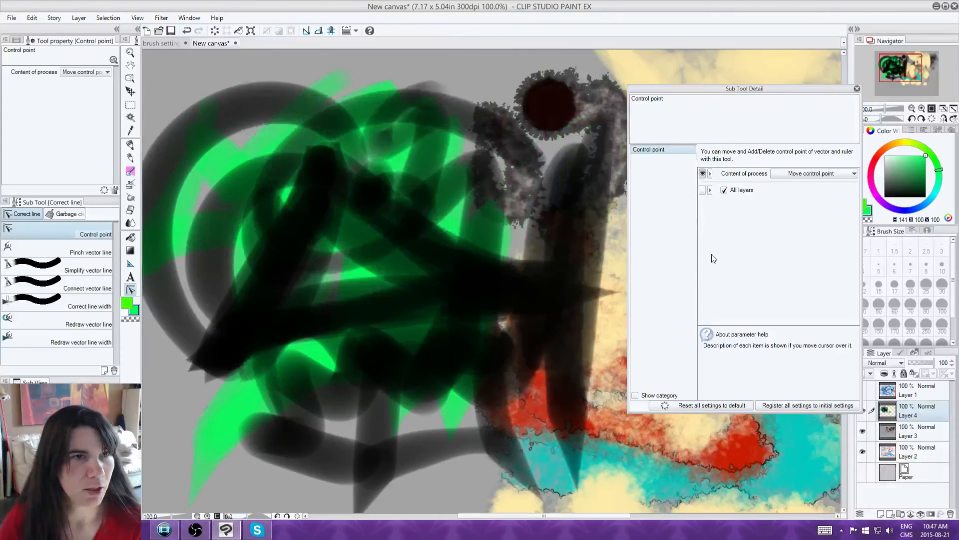
pyautogui.click(131, 171)
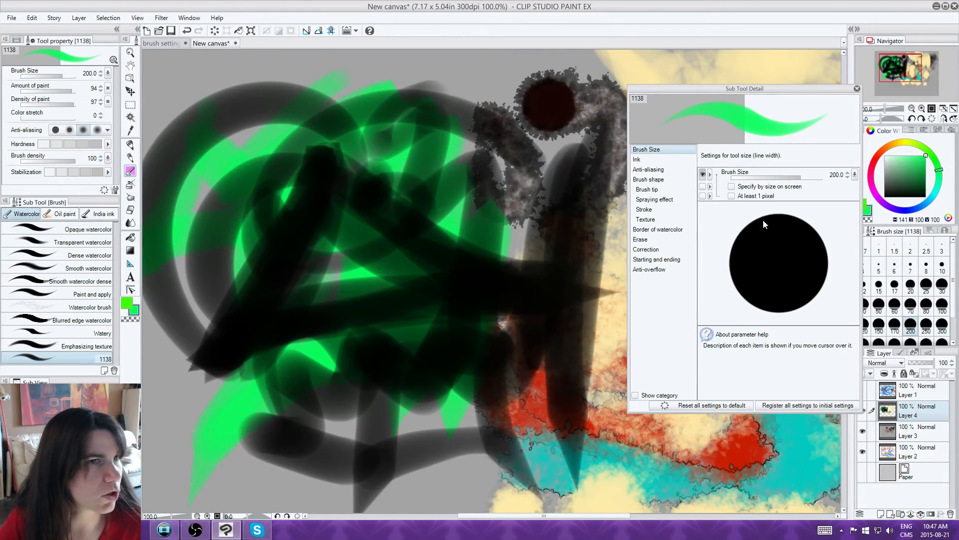
pyautogui.click(672, 259)
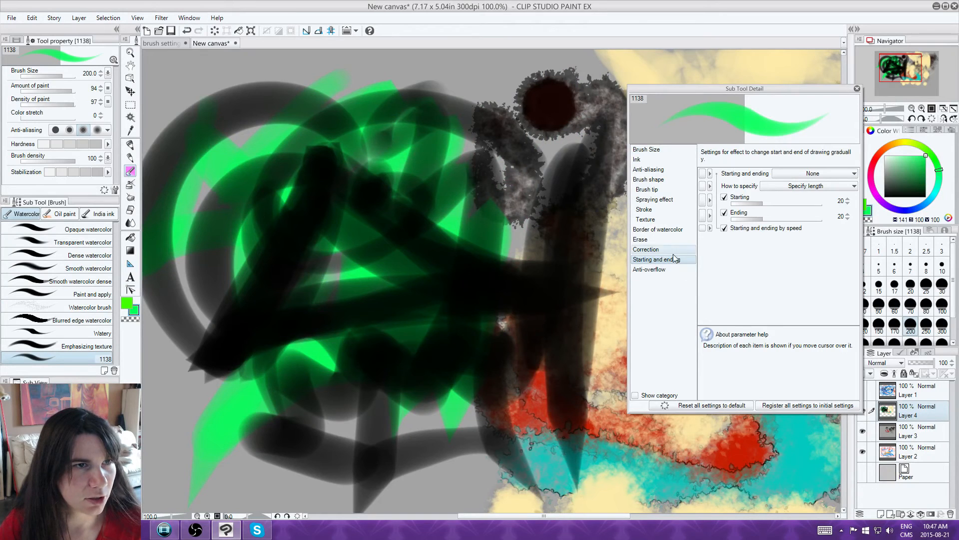
pyautogui.click(668, 249)
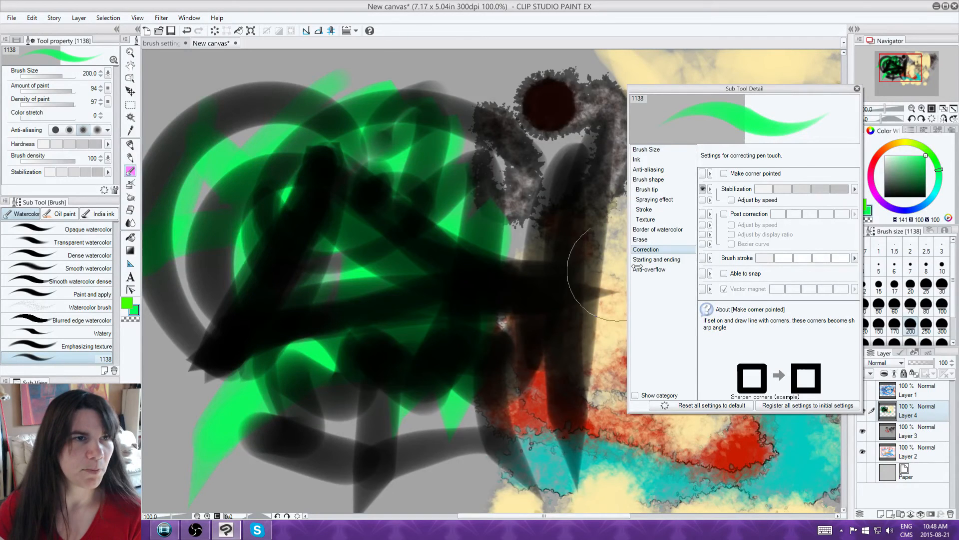
pyautogui.click(681, 259)
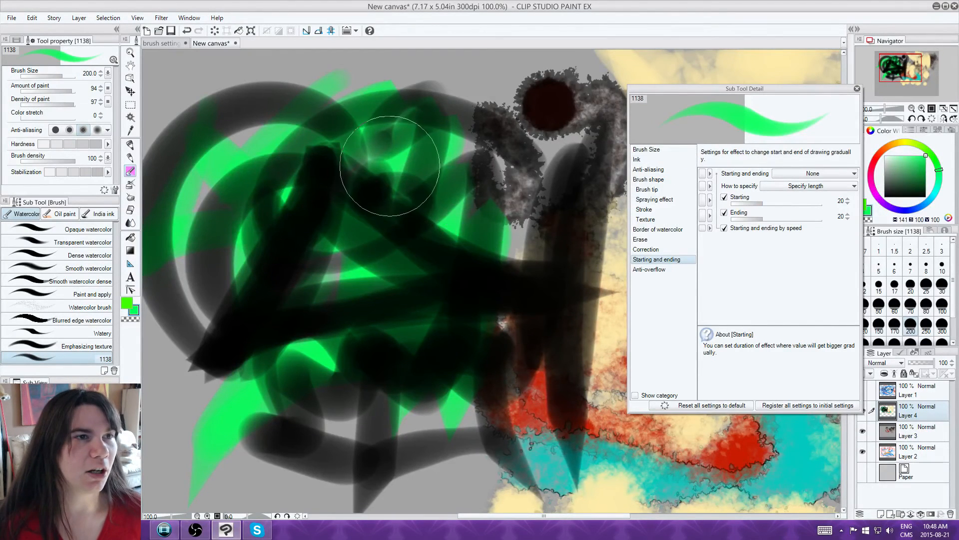
# Step: Set the brush size to 100, pick bright blue, and paint a long curved stroke across the black shapes on Layer 4
pyautogui.click(931, 288)
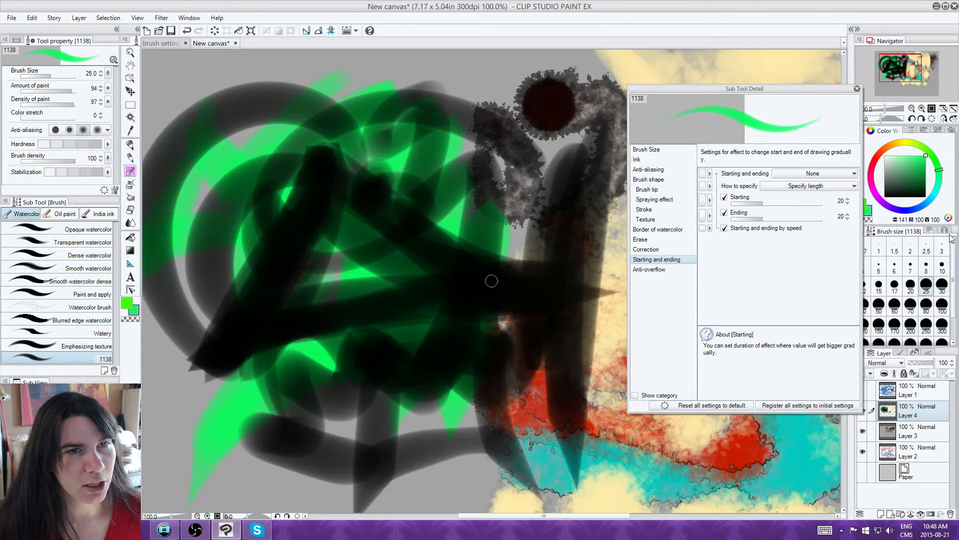
pyautogui.click(913, 325)
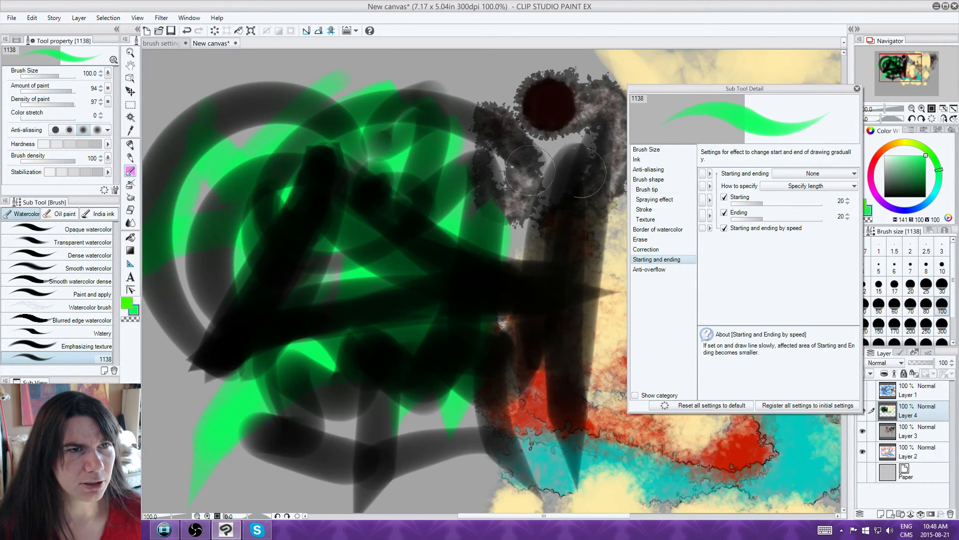
pyautogui.click(925, 203)
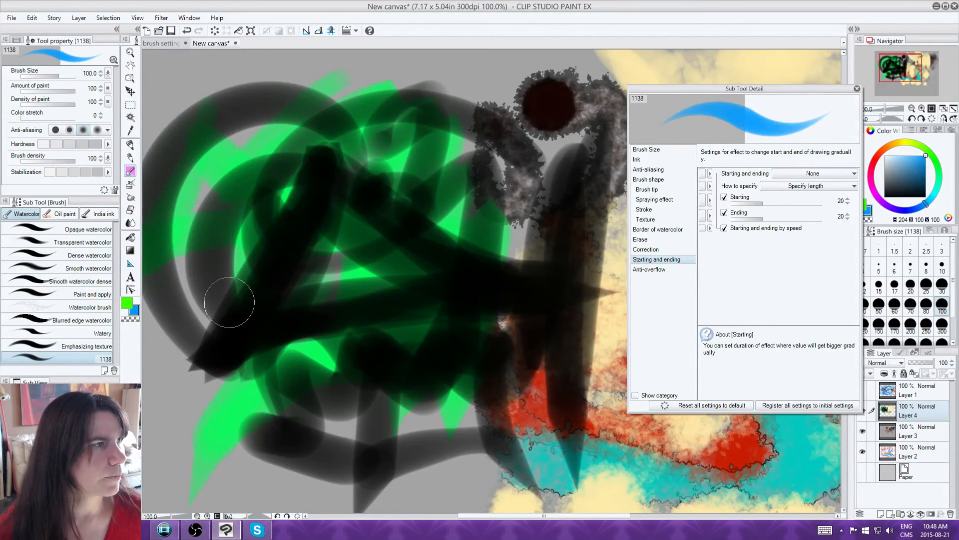
pyautogui.moveTo(177, 350)
pyautogui.mouseDown()
pyautogui.moveTo(311, 247)
pyautogui.moveTo(569, 198)
pyautogui.mouseUp()
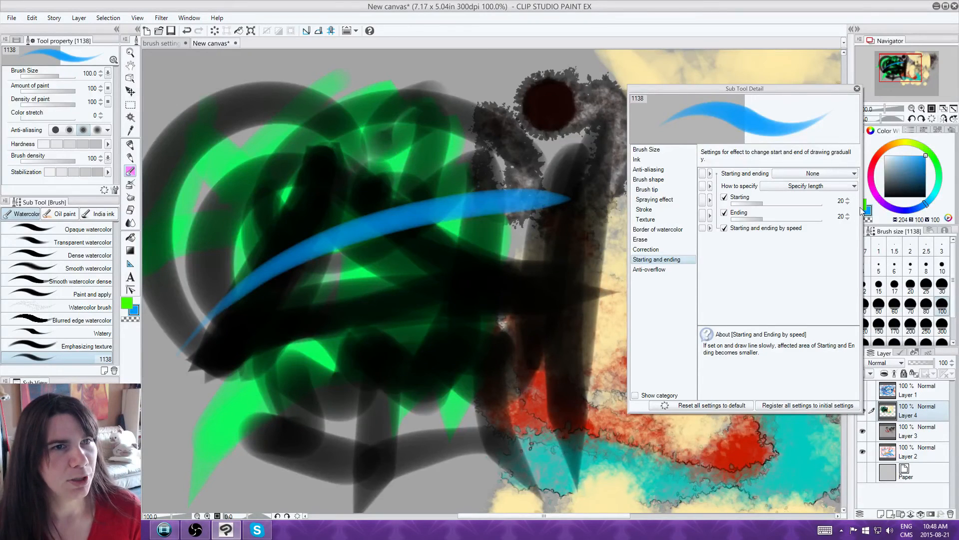
# Step: Specify Starting and ending by percentage with Starting at 11.2, and paint a wavy blue stroke below the first one
pyautogui.click(844, 186)
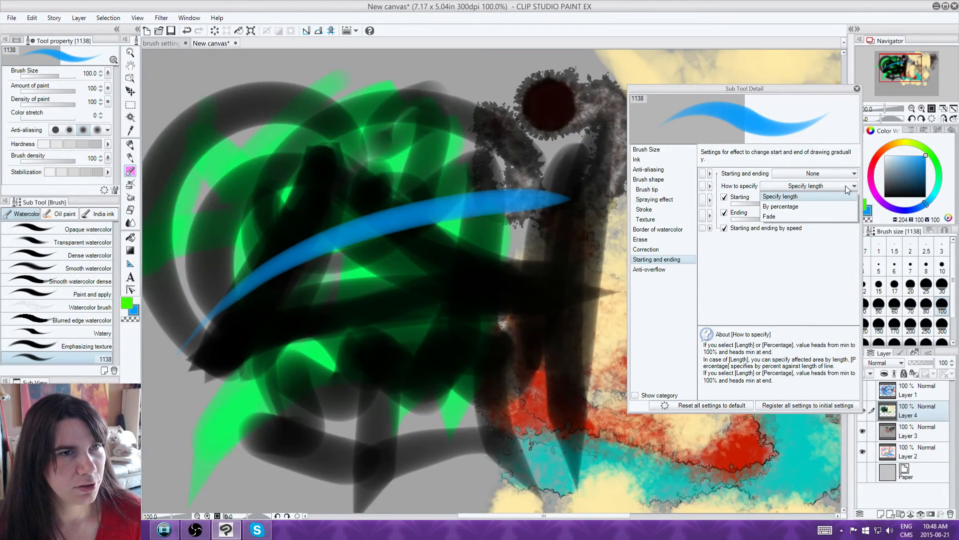
pyautogui.click(846, 187)
pyautogui.click(819, 186)
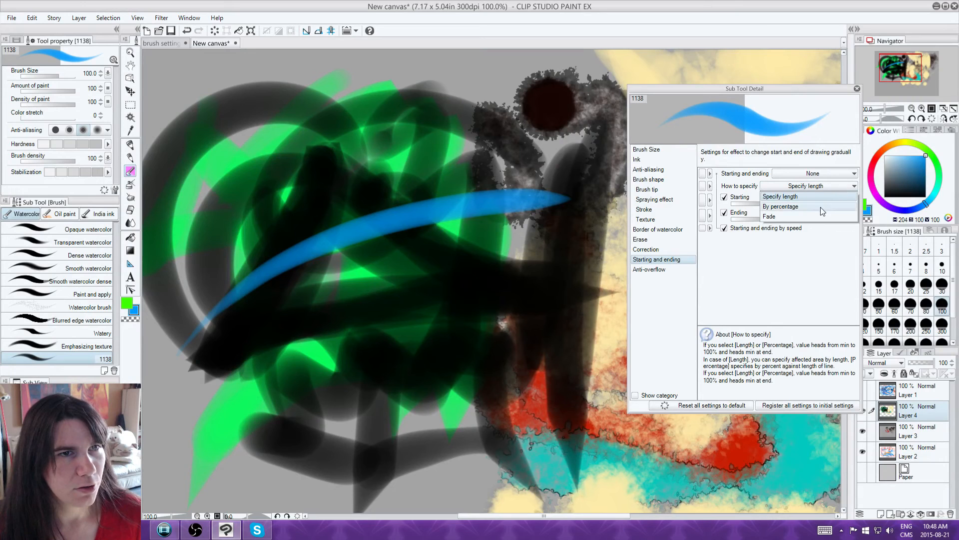
pyautogui.click(824, 205)
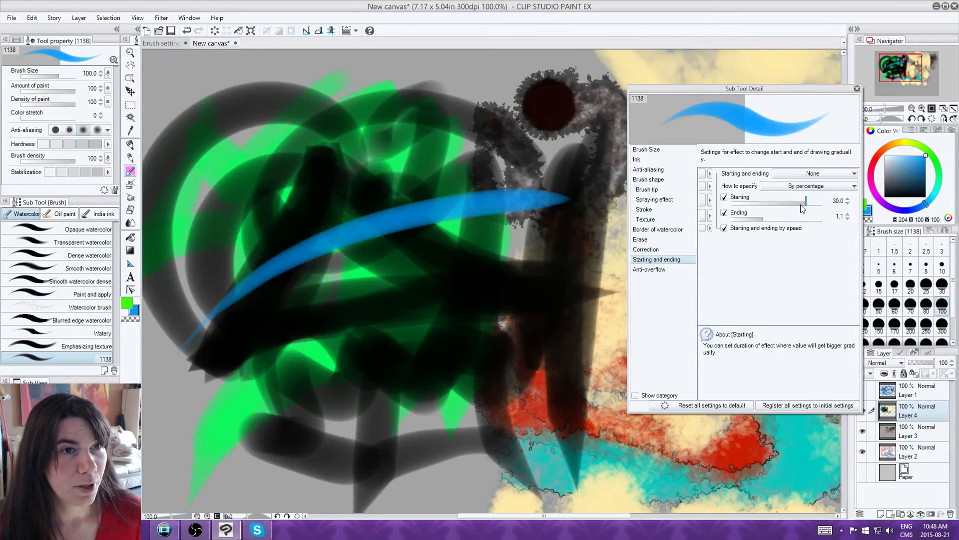
pyautogui.moveTo(816, 207); pyautogui.dragTo(803, 205)
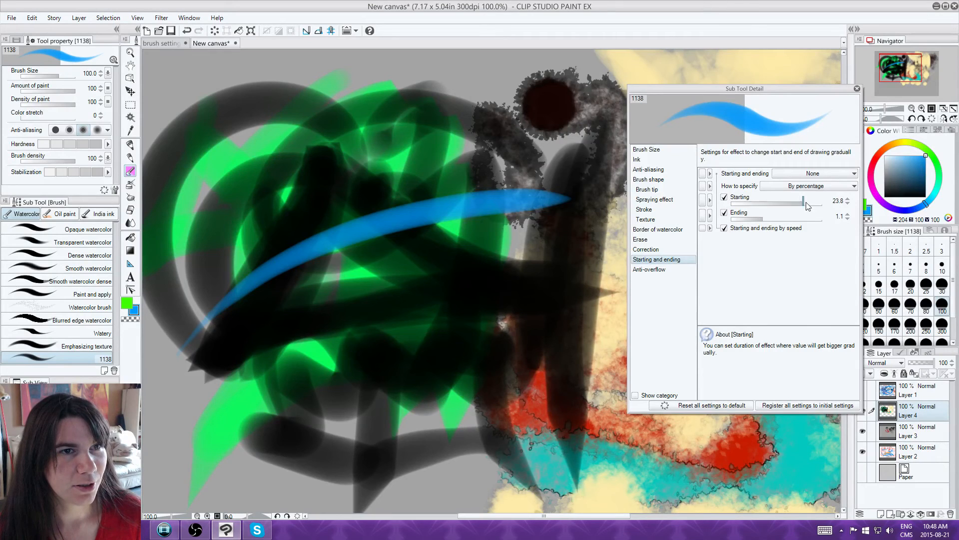
pyautogui.moveTo(268, 399)
pyautogui.mouseDown()
pyautogui.moveTo(326, 304)
pyautogui.moveTo(513, 170)
pyautogui.mouseUp()
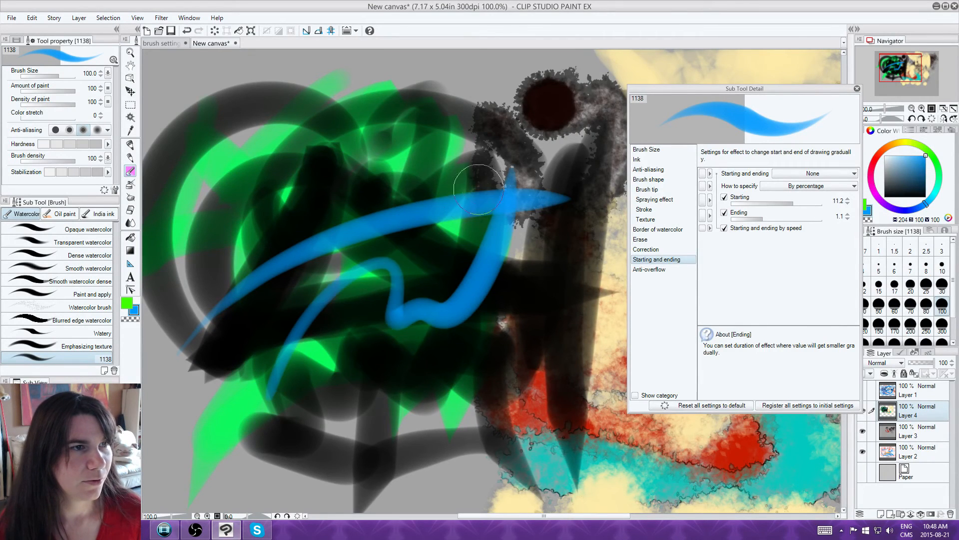
# Step: Switch How to specify to Fade with Ending at 100, and paint two curved blue strokes over the lower black area
pyautogui.click(820, 186)
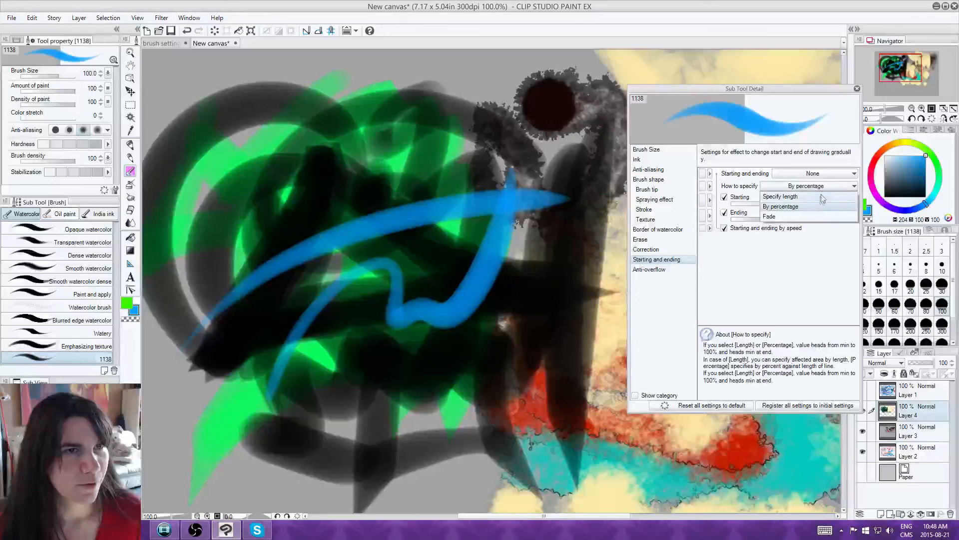
pyautogui.click(804, 216)
pyautogui.click(781, 217)
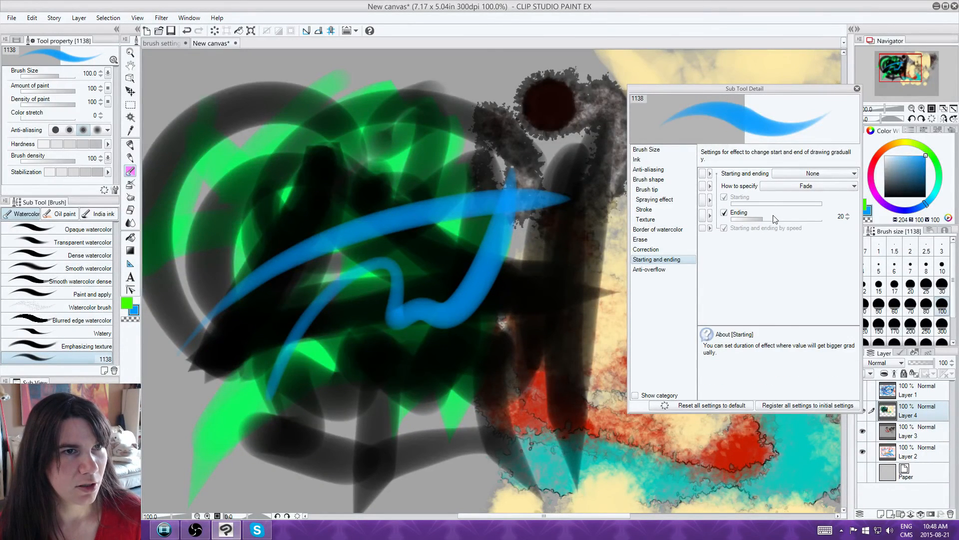
pyautogui.moveTo(337, 411)
pyautogui.mouseDown()
pyautogui.moveTo(357, 365)
pyautogui.moveTo(538, 227)
pyautogui.mouseUp()
pyautogui.moveTo(579, 346)
pyautogui.mouseDown()
pyautogui.moveTo(393, 358)
pyautogui.moveTo(343, 435)
pyautogui.mouseUp()
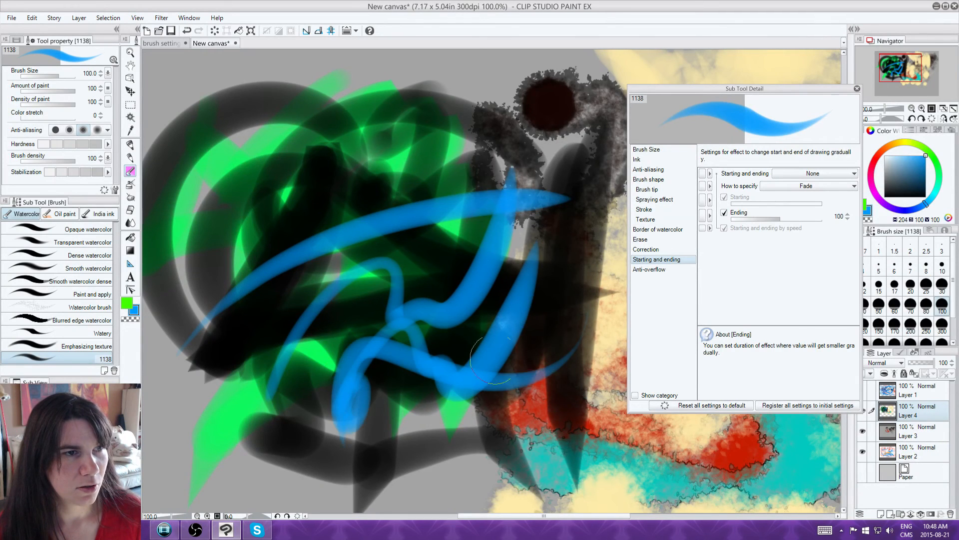
# Step: Lower the brush's Stabilization to its lowest level and paint a blue zigzag stroke along the upper green area
pyautogui.click(650, 250)
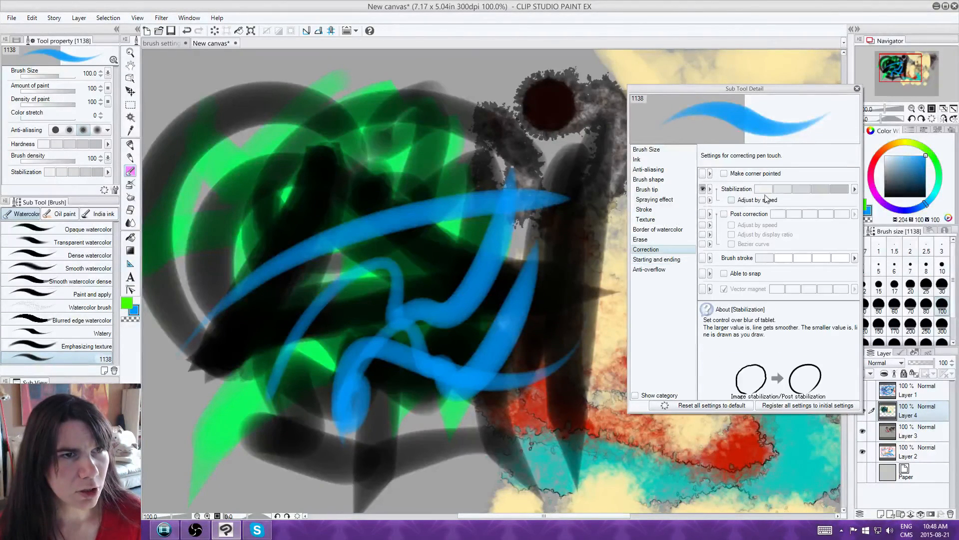
pyautogui.moveTo(217, 198)
pyautogui.mouseDown()
pyautogui.moveTo(360, 118)
pyautogui.moveTo(534, 92)
pyautogui.mouseUp()
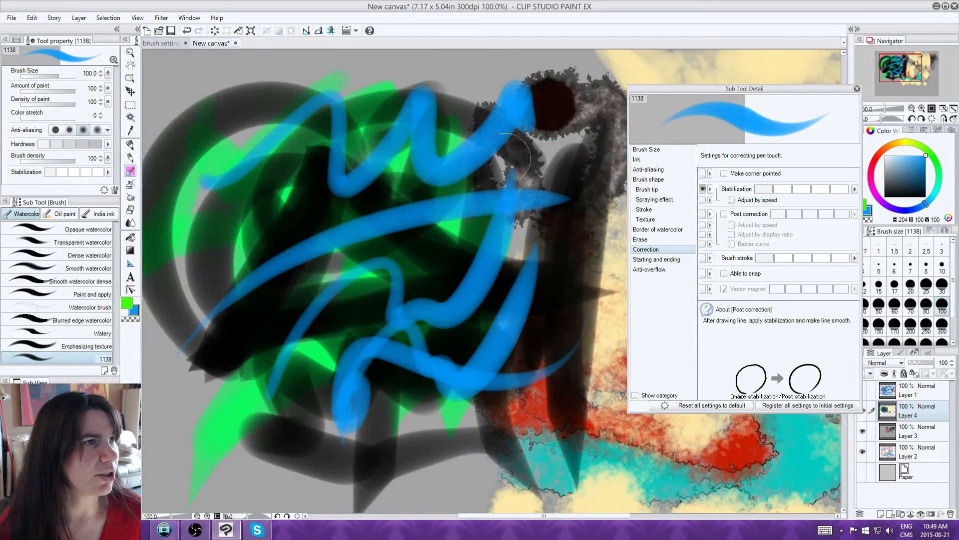
# Step: Switch How to specify to Specify length, apply Starting and ending to Brush Size, and set Starting to 105
pyautogui.click(659, 259)
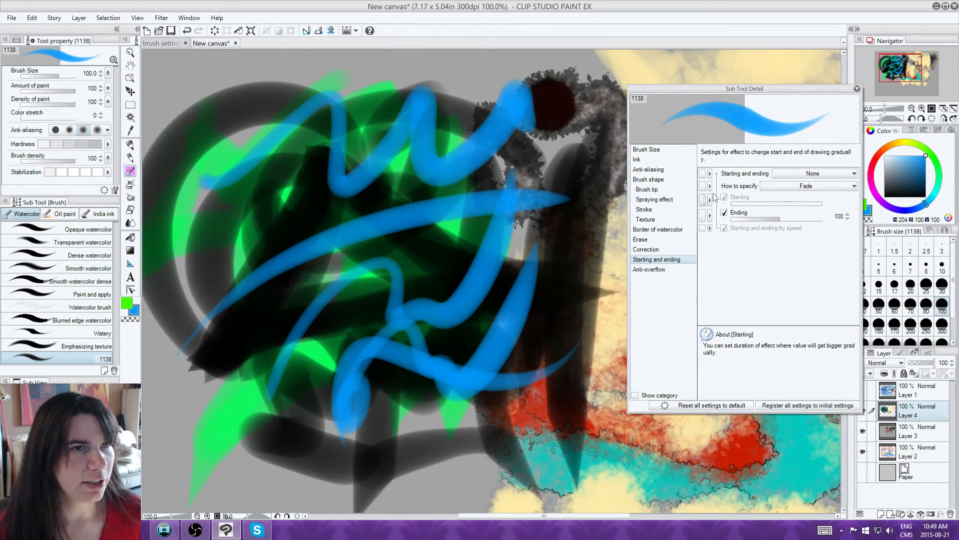
pyautogui.click(804, 185)
pyautogui.click(799, 197)
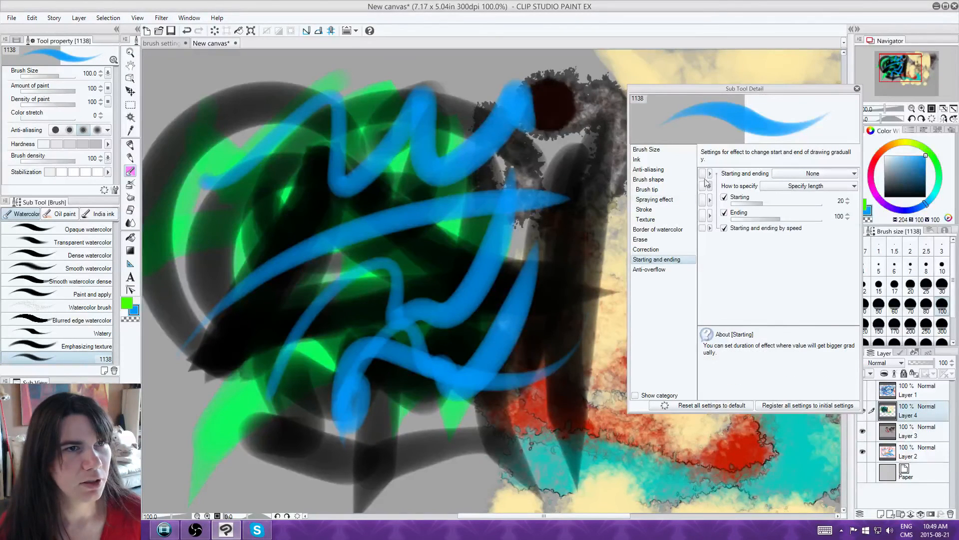
pyautogui.click(828, 175)
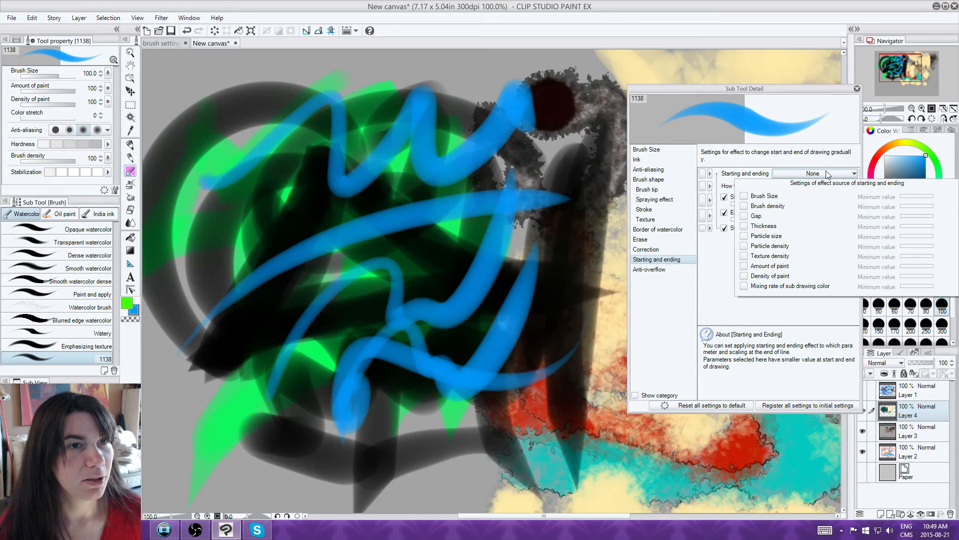
pyautogui.click(746, 197)
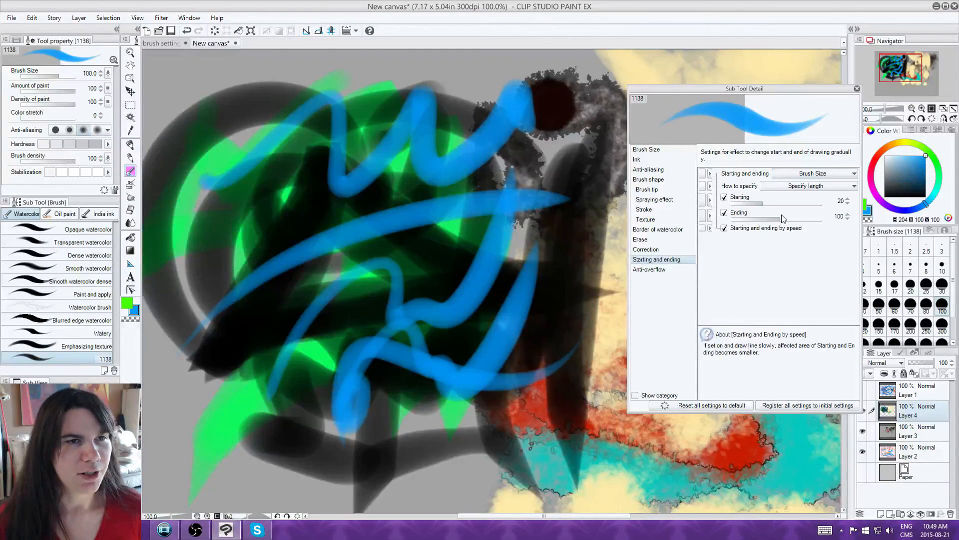
pyautogui.click(781, 204)
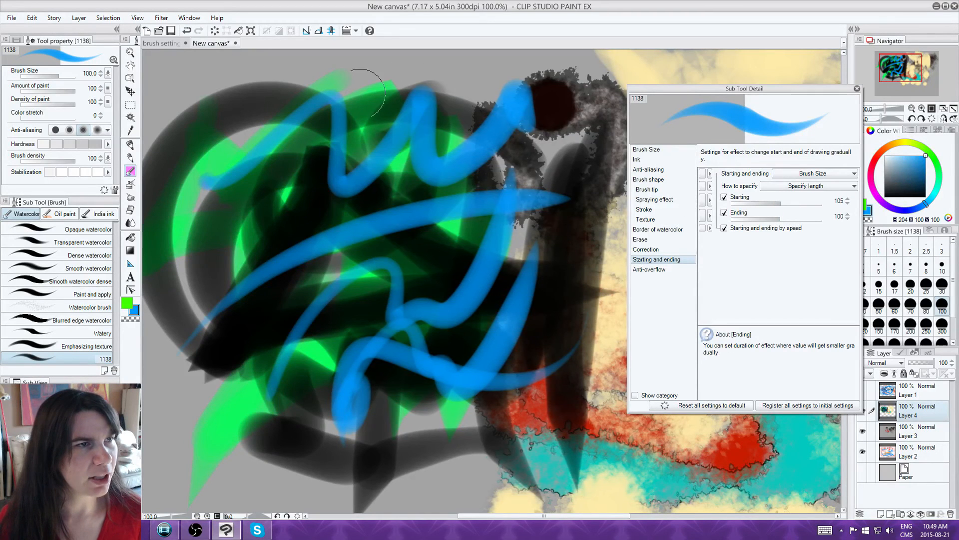
# Step: Change the paint color to red with hue 350 and paint a long S-shaped stroke winding across the black and green area
pyautogui.click(938, 165)
pyautogui.click(872, 162)
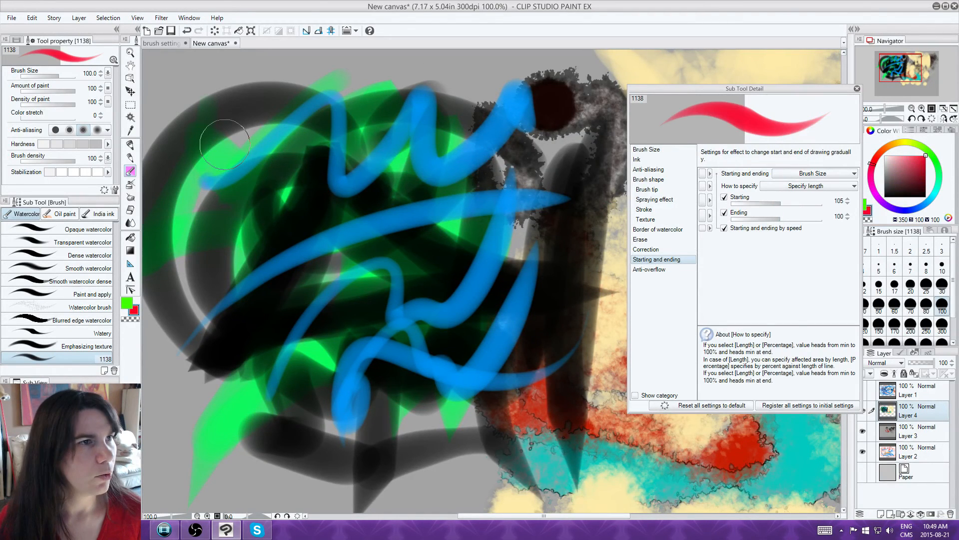
pyautogui.moveTo(234, 79)
pyautogui.mouseDown()
pyautogui.moveTo(223, 190)
pyautogui.moveTo(555, 190)
pyautogui.moveTo(500, 250)
pyautogui.moveTo(450, 340)
pyautogui.moveTo(483, 310)
pyautogui.moveTo(559, 299)
pyautogui.moveTo(597, 233)
pyautogui.moveTo(582, 209)
pyautogui.mouseUp()
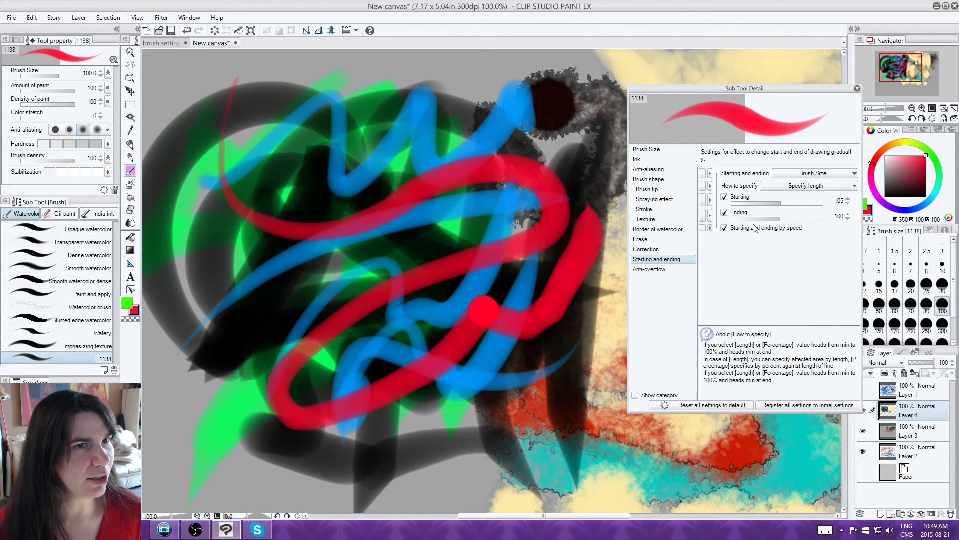
# Step: Set the brush's Ending length to 5000 and paint looping red zigzag strokes over the black and green area
pyautogui.click(792, 219)
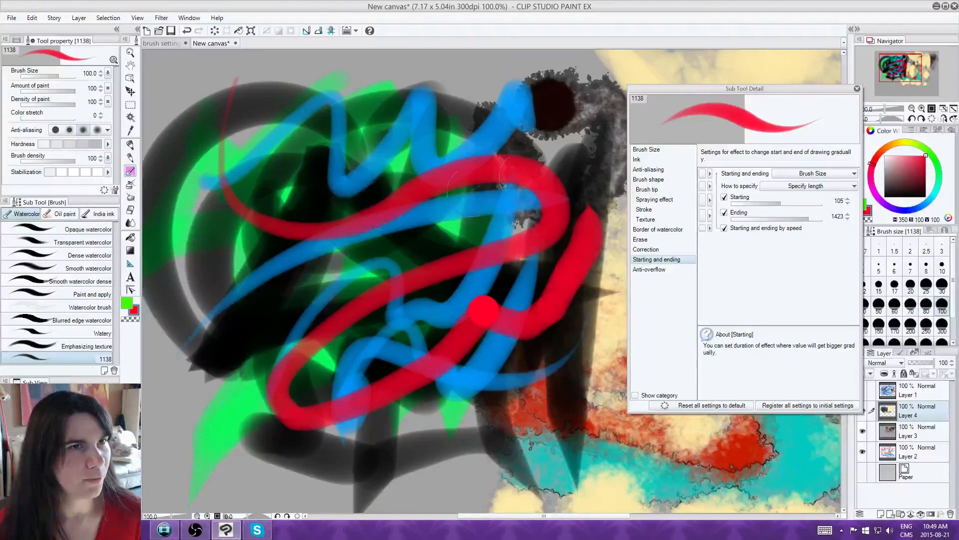
pyautogui.click(795, 218)
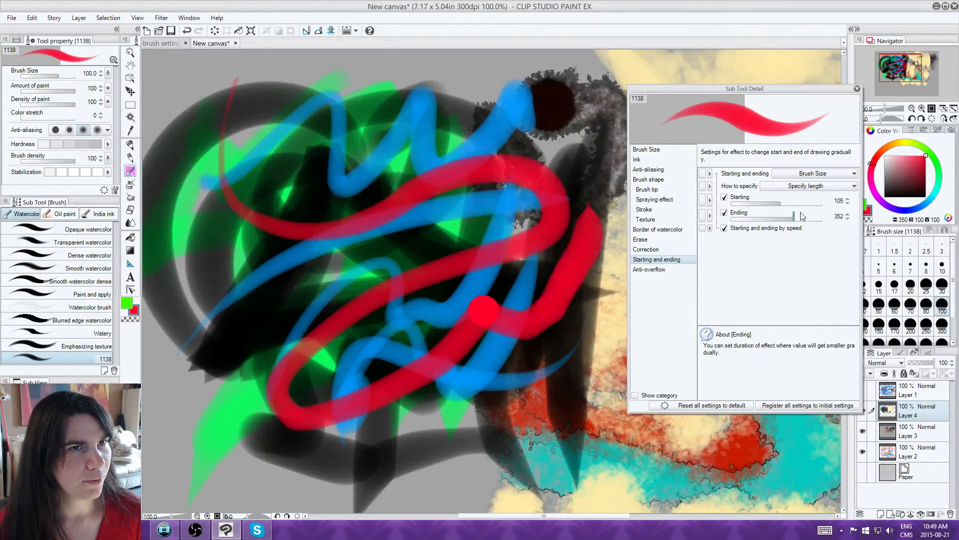
pyautogui.moveTo(801, 212)
pyautogui.mouseDown()
pyautogui.moveTo(846, 212)
pyautogui.moveTo(751, 218)
pyautogui.moveTo(848, 220)
pyautogui.mouseUp()
pyautogui.moveTo(481, 112)
pyautogui.mouseDown()
pyautogui.moveTo(325, 150)
pyautogui.moveTo(511, 171)
pyautogui.mouseUp()
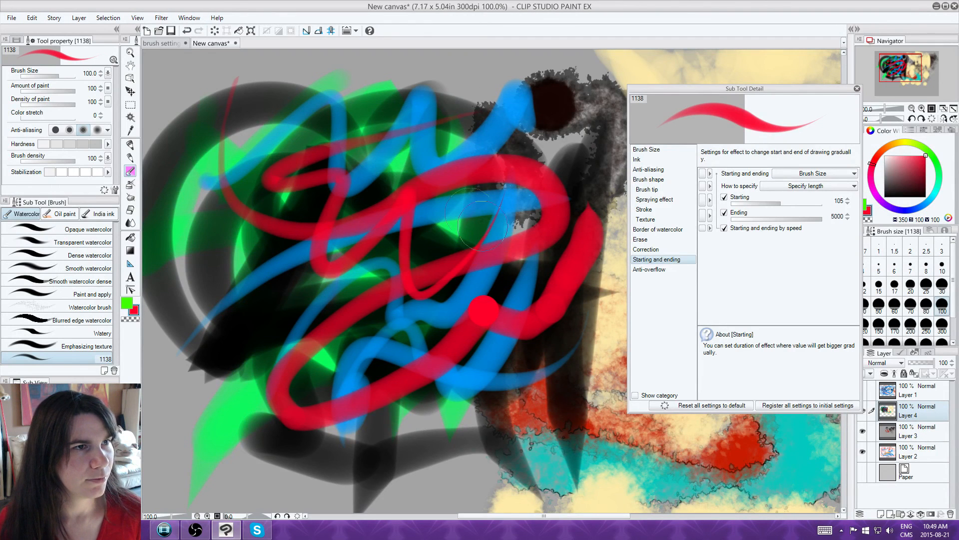
pyautogui.moveTo(290, 235)
pyautogui.mouseDown()
pyautogui.moveTo(384, 122)
pyautogui.moveTo(357, 386)
pyautogui.moveTo(500, 172)
pyautogui.mouseUp()
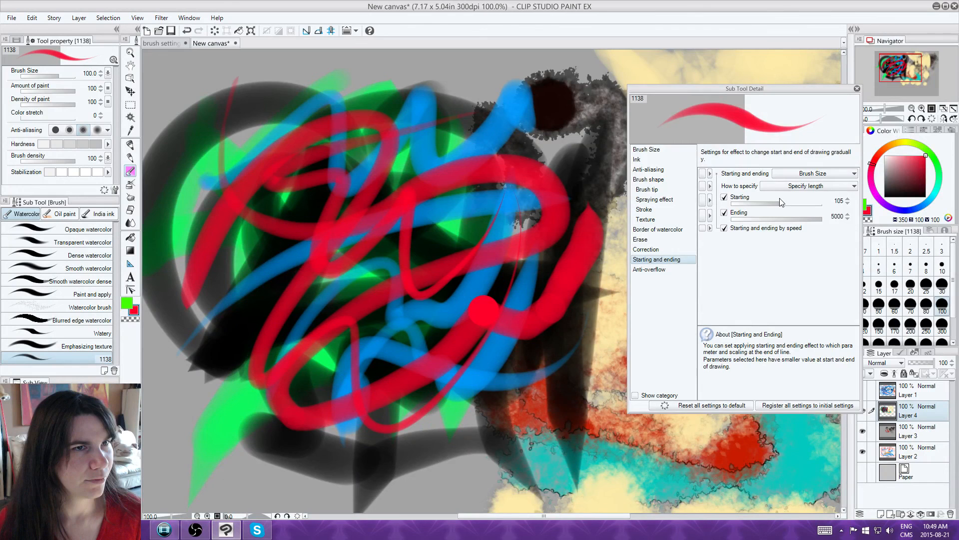
# Step: Set the Ending length to 321 and paint two wavy red strokes, one across the lower area and one across the upper area
pyautogui.click(792, 219)
pyautogui.moveTo(220, 370)
pyautogui.mouseDown()
pyautogui.moveTo(415, 425)
pyautogui.moveTo(579, 435)
pyautogui.mouseUp()
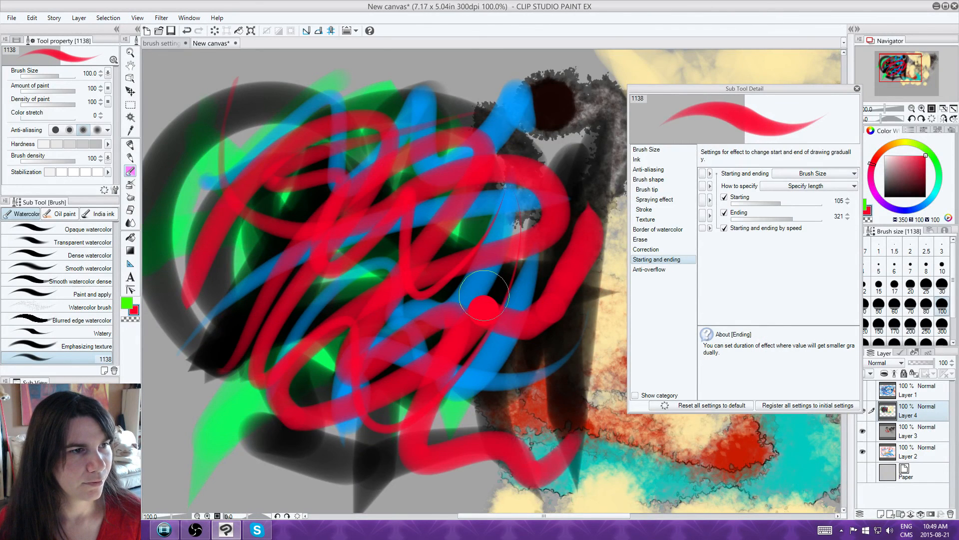
pyautogui.moveTo(189, 167)
pyautogui.mouseDown()
pyautogui.moveTo(204, 138)
pyautogui.moveTo(469, 155)
pyautogui.moveTo(606, 52)
pyautogui.mouseUp()
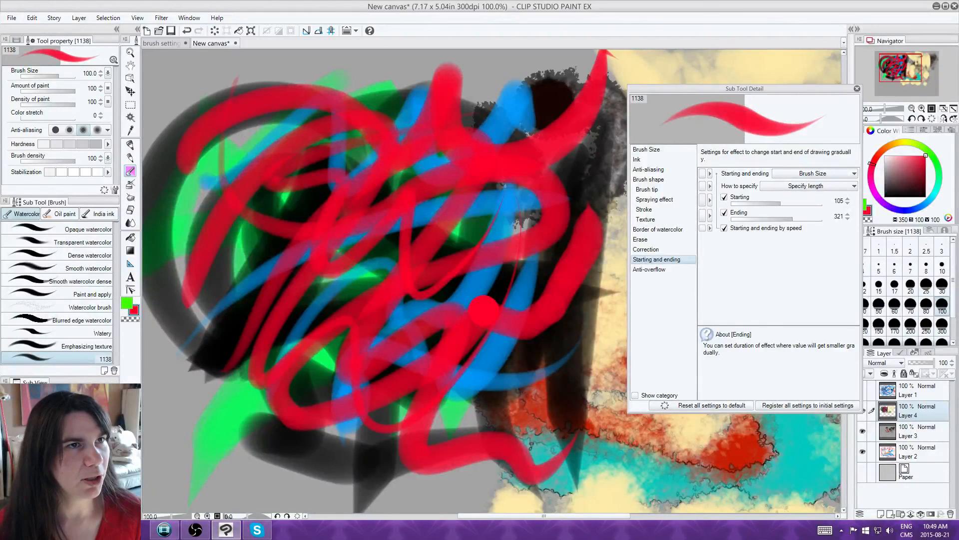
# Step: Paint a long looping red stroke toward the lower red and teal area with Ending at 3289, and lower Ending to 91
pyautogui.moveTo(793, 219); pyautogui.dragTo(819, 218)
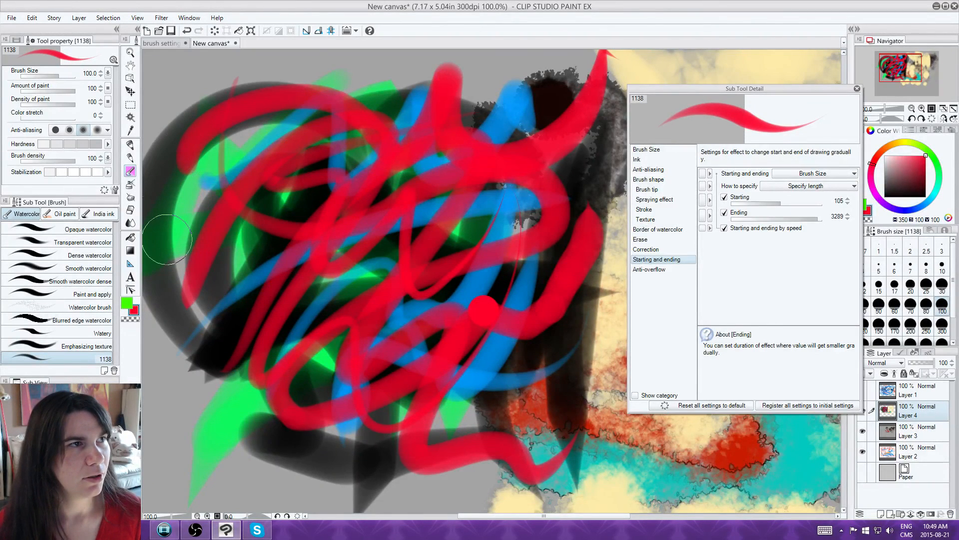
pyautogui.moveTo(214, 344)
pyautogui.mouseDown()
pyautogui.moveTo(477, 328)
pyautogui.moveTo(641, 467)
pyautogui.mouseUp()
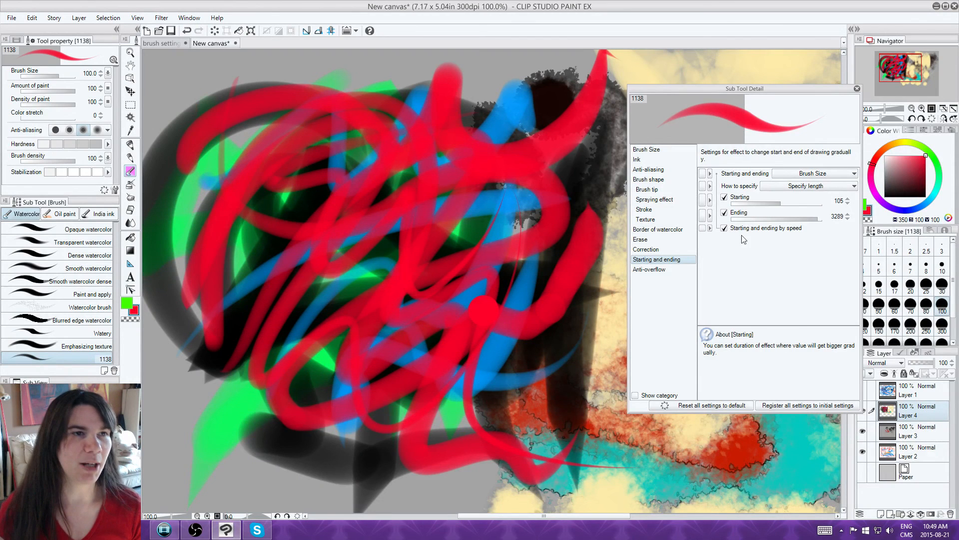
pyautogui.click(778, 219)
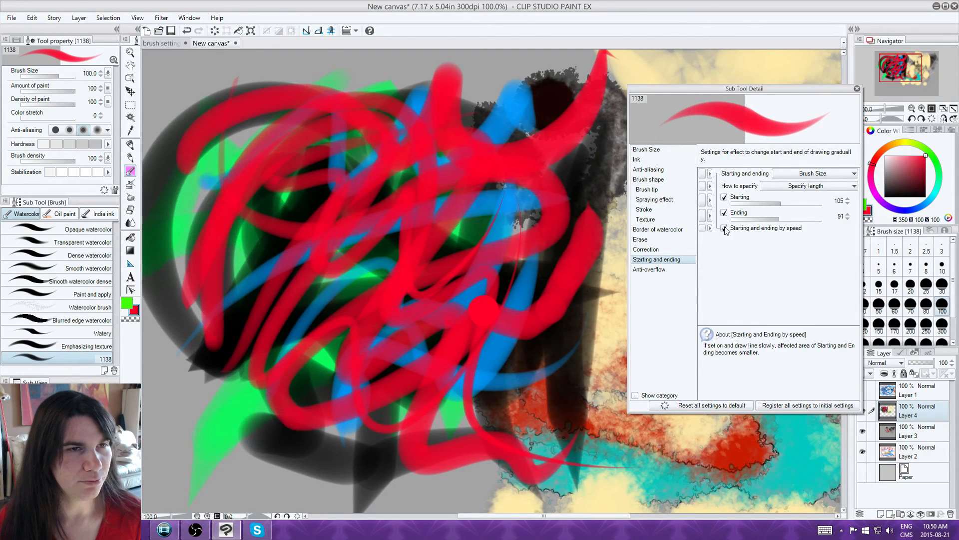
# Step: Display the brush's Anti-overflow settings and move the Sub Tool Detail window over the scribbled strokes to uncover the cream and teal area
pyautogui.click(652, 270)
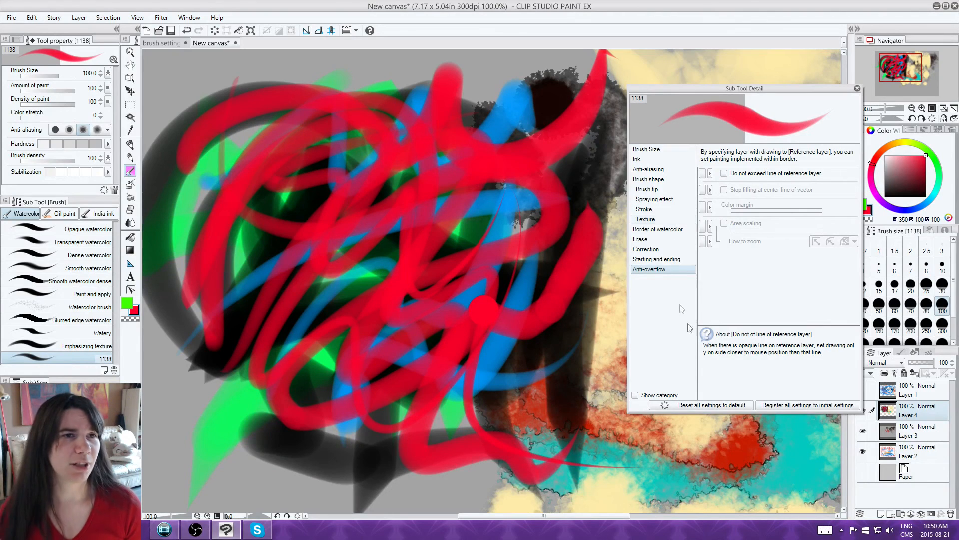
pyautogui.moveTo(706, 94); pyautogui.dragTo(345, 83)
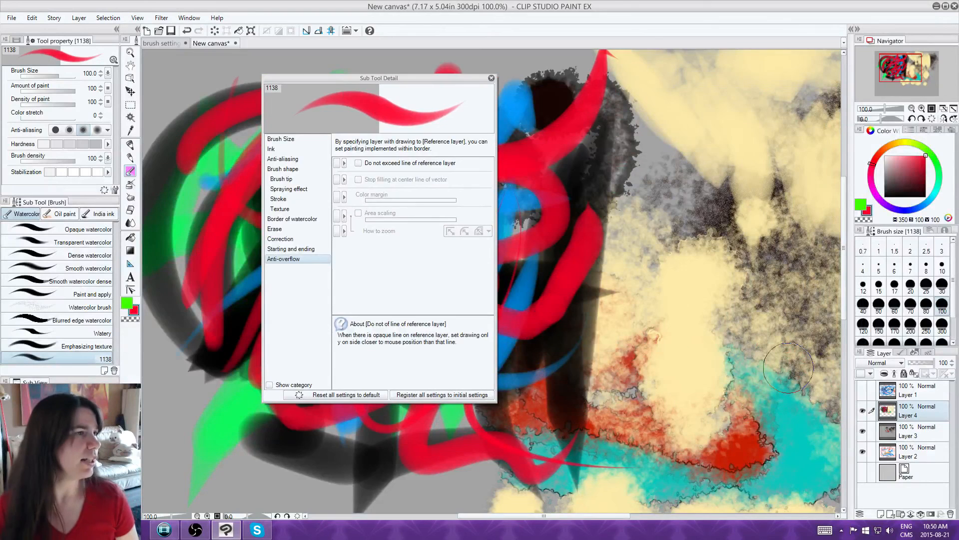